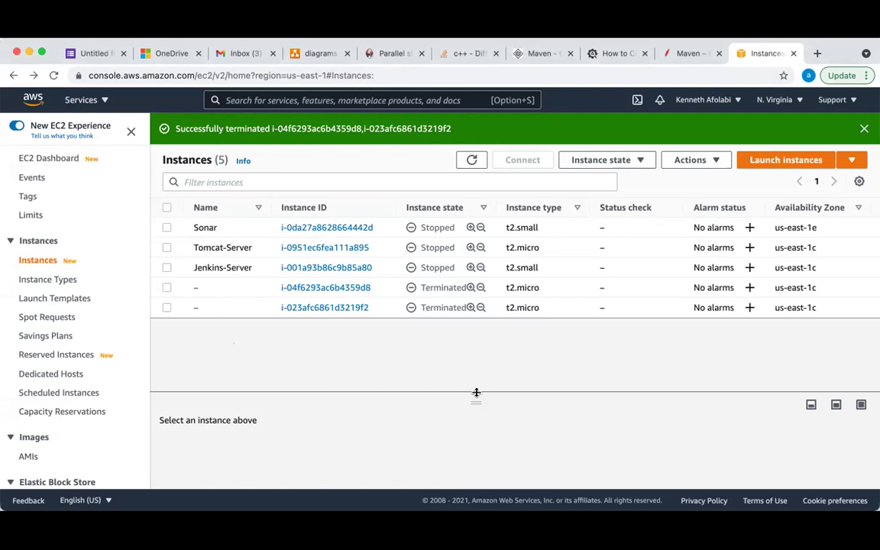
Raise the split-pane divider twice so the instance details panel takes up more space
{"action": "left_click_drag", "start_coordinate": [476, 392], "coordinate": [476, 352]}
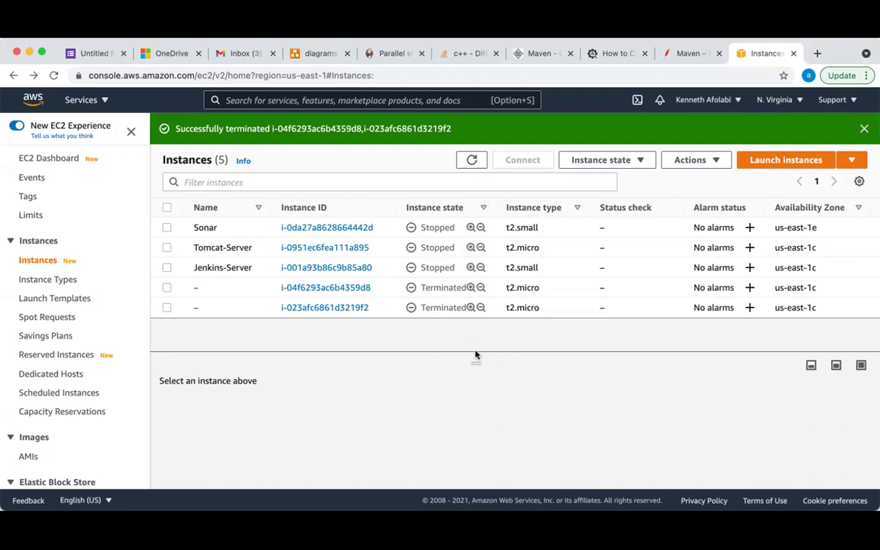
{"action": "left_click_drag", "start_coordinate": [476, 355], "coordinate": [475, 333]}
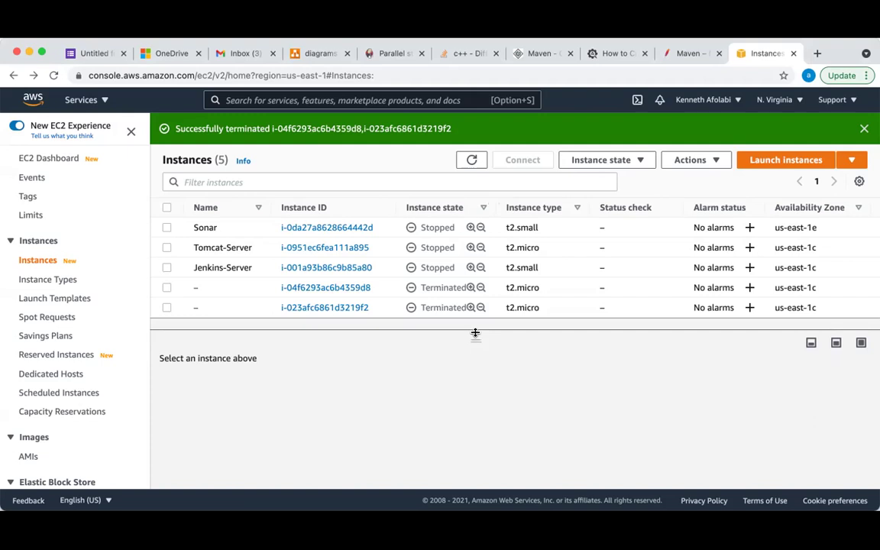
Start a new instance launch and pick the Ubuntu Server 20.04 LTS AMI
{"action": "left_click", "coordinate": [786, 159]}
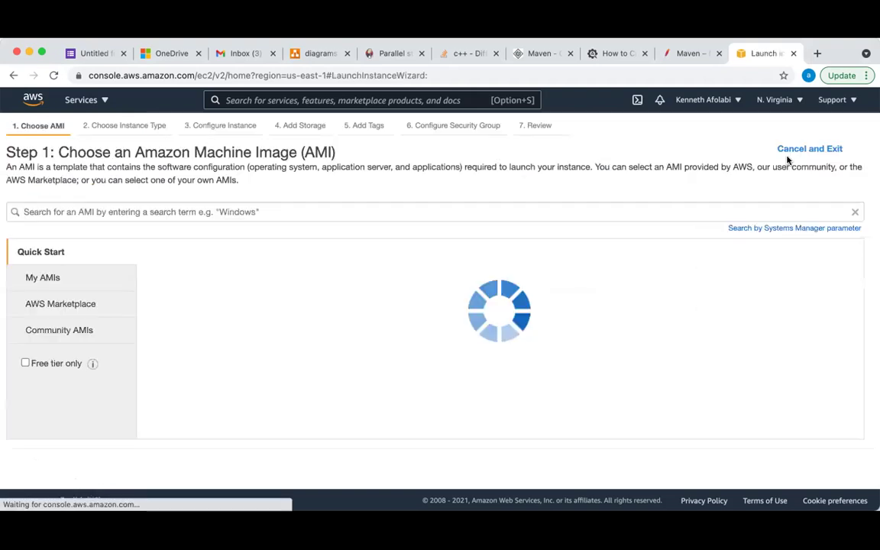
{"action": "scroll", "coordinate": [642, 388], "scroll_direction": "down", "scroll_amount": 10}
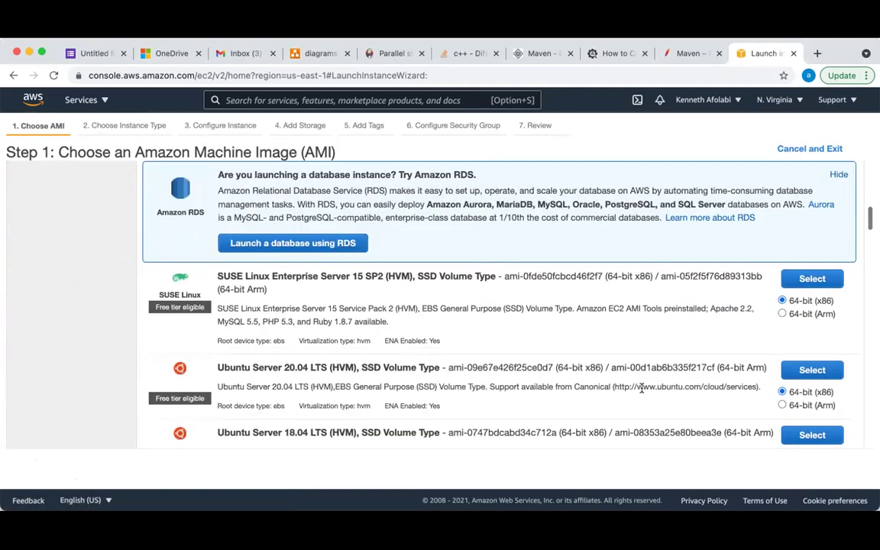
{"action": "scroll", "coordinate": [642, 391], "scroll_direction": "down", "scroll_amount": 1}
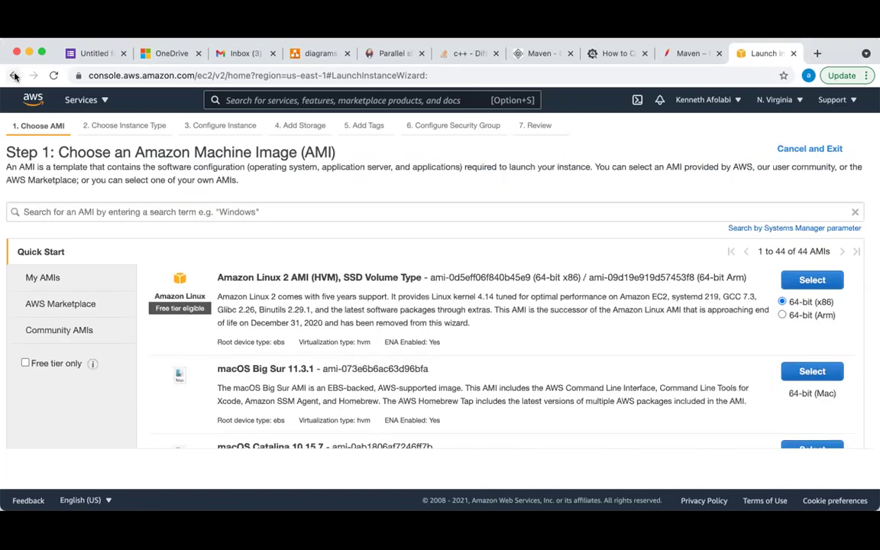
{"action": "scroll", "coordinate": [447, 382], "scroll_direction": "down", "scroll_amount": 10}
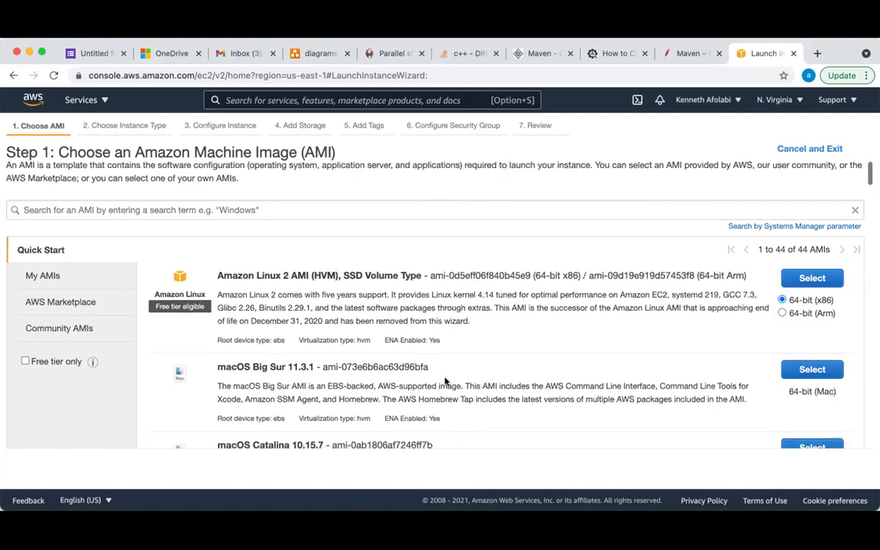
{"action": "scroll", "coordinate": [446, 378], "scroll_direction": "down", "scroll_amount": 5}
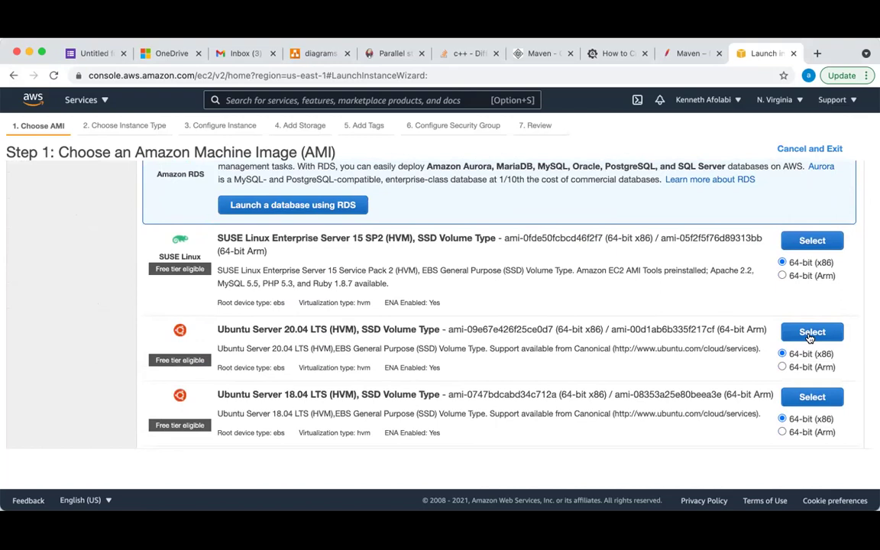
{"action": "left_click", "coordinate": [811, 332]}
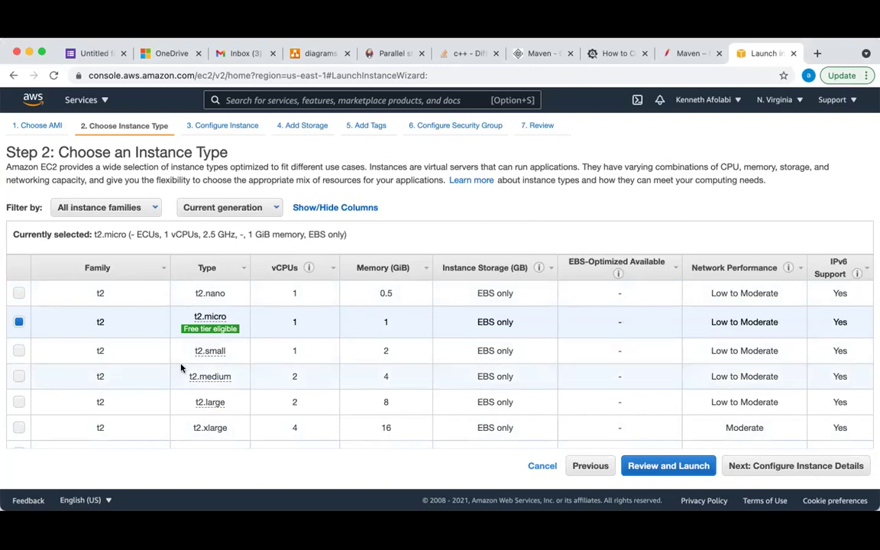
Accept t2.micro, default instance details and the 8 GiB gp2 root volume to reach Add Tags
{"action": "mouse_move", "coordinate": [211, 362]}
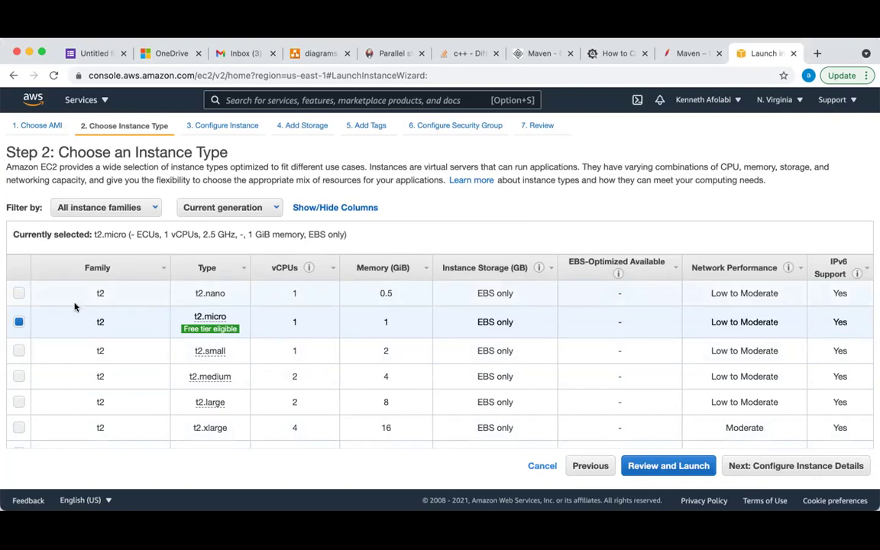
{"action": "mouse_move", "coordinate": [224, 323]}
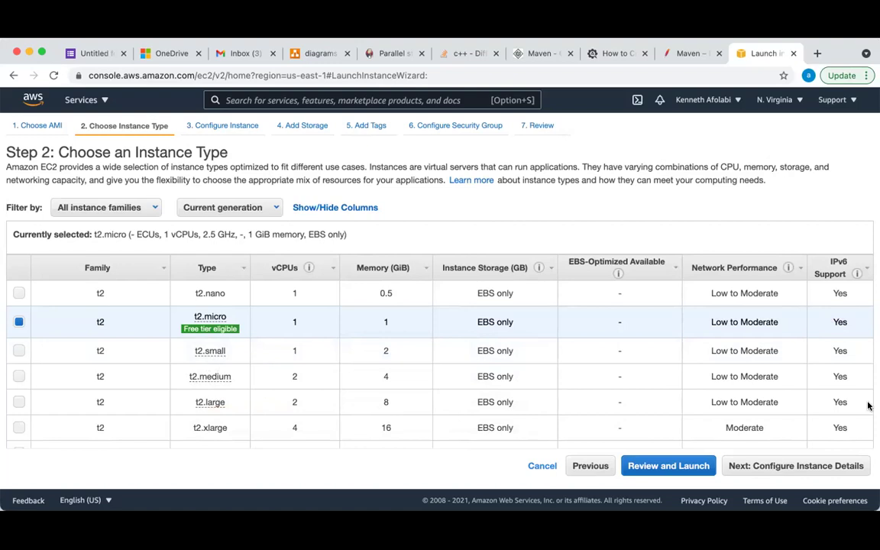
{"action": "left_click", "coordinate": [802, 467]}
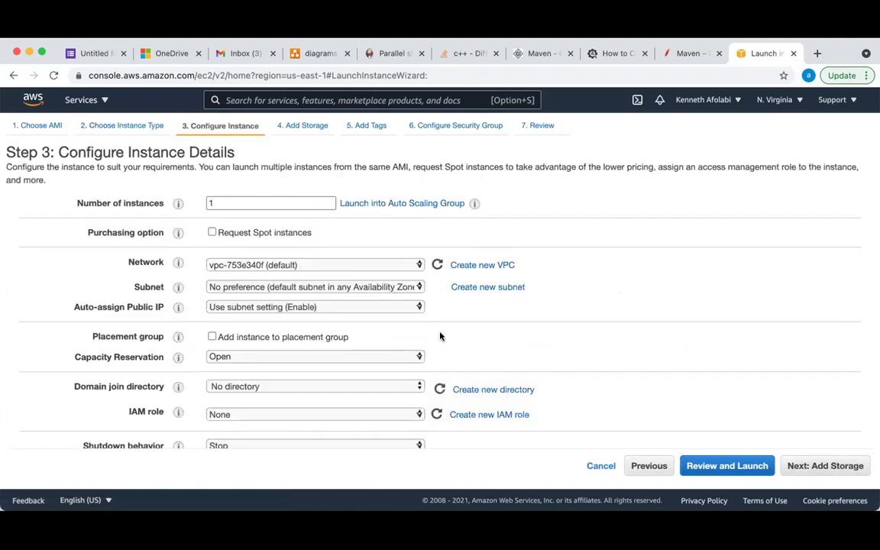
{"action": "scroll", "coordinate": [440, 336], "scroll_direction": "down", "scroll_amount": 5}
{"action": "scroll", "coordinate": [440, 336], "scroll_direction": "down", "scroll_amount": 2}
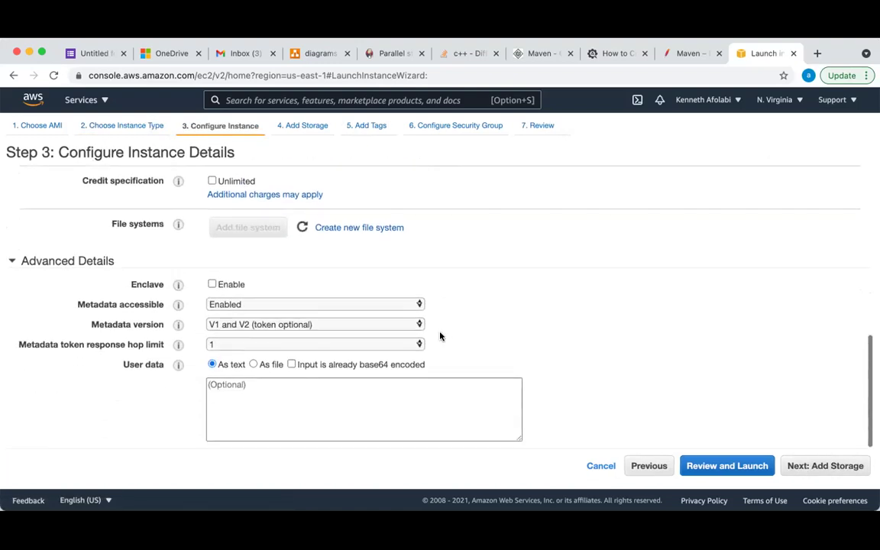
{"action": "scroll", "coordinate": [440, 336], "scroll_direction": "up", "scroll_amount": 10}
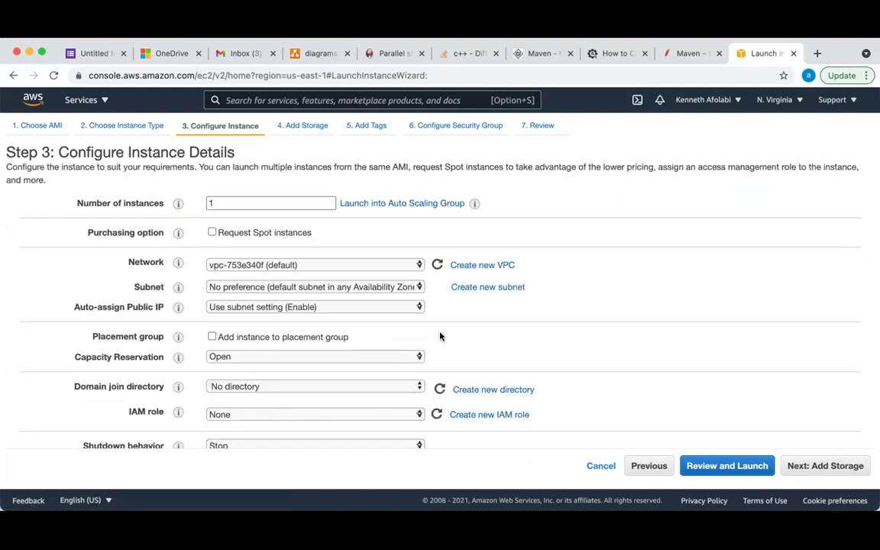
{"action": "scroll", "coordinate": [440, 336], "scroll_direction": "down", "scroll_amount": 4}
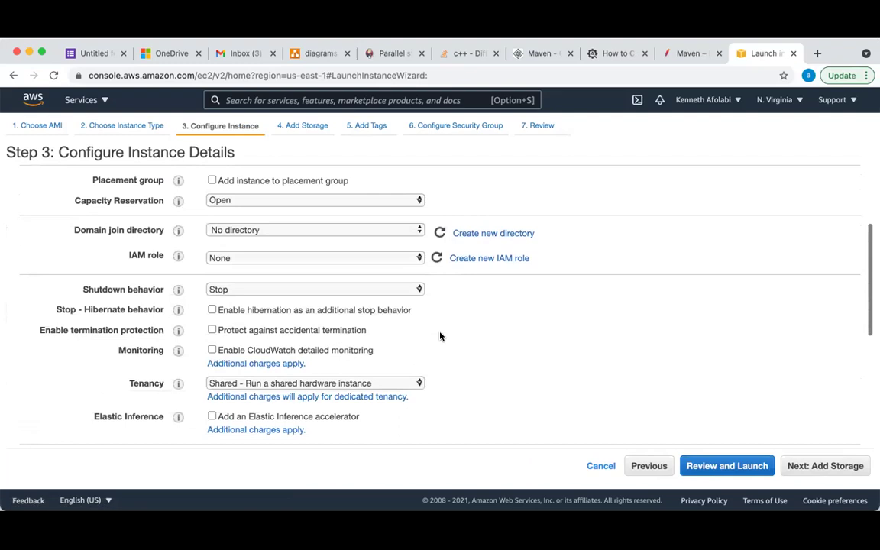
{"action": "scroll", "coordinate": [441, 336], "scroll_direction": "down", "scroll_amount": 3}
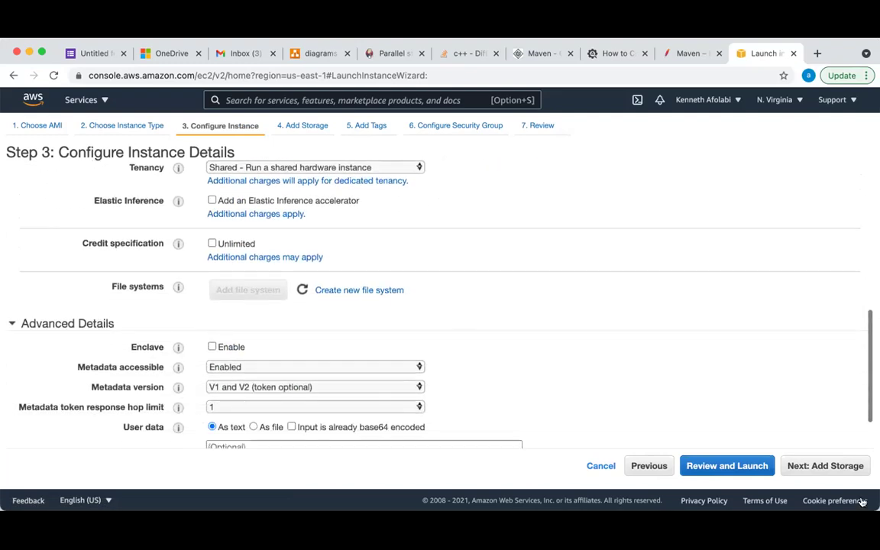
{"action": "left_click", "coordinate": [817, 472]}
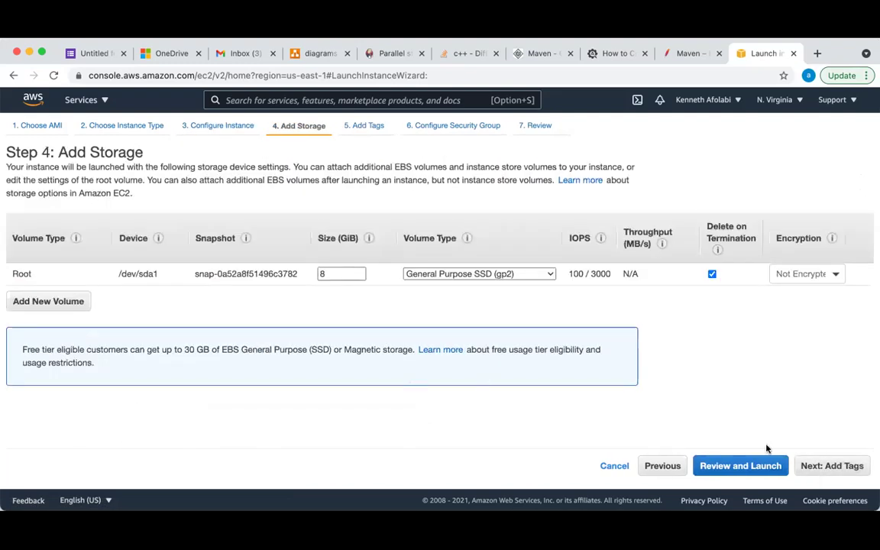
{"action": "left_click", "coordinate": [831, 467]}
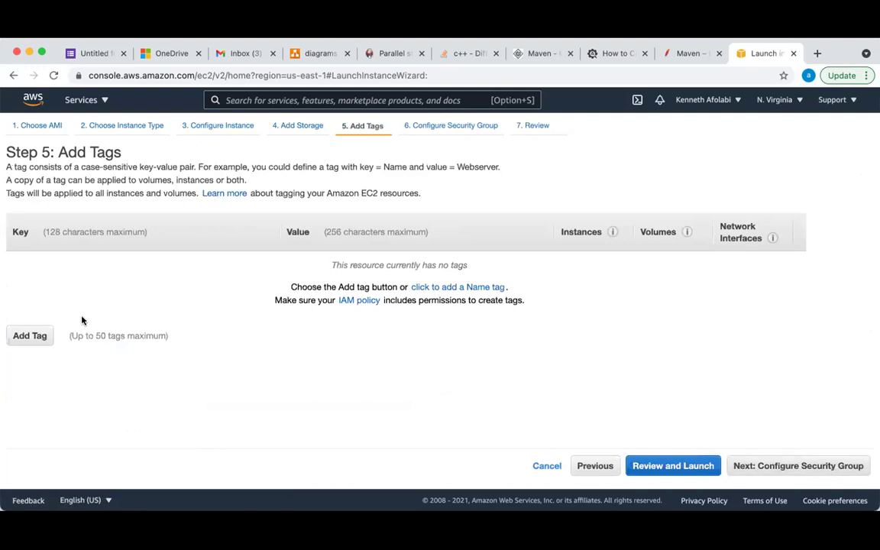
Add a Name tag with value Jenkins-Server, then proceed to security group configuration
{"action": "left_click", "coordinate": [30, 338]}
{"action": "left_click", "coordinate": [79, 268]}
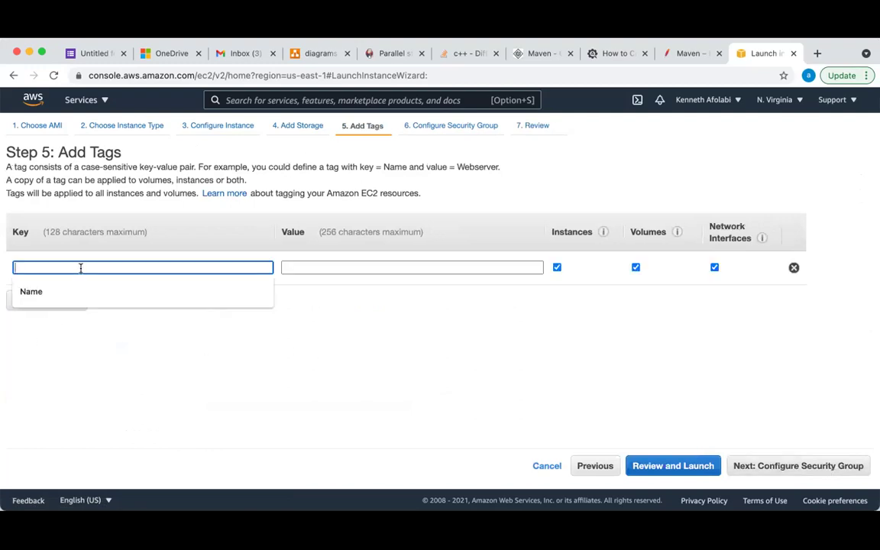
{"action": "type", "text": "Name"}
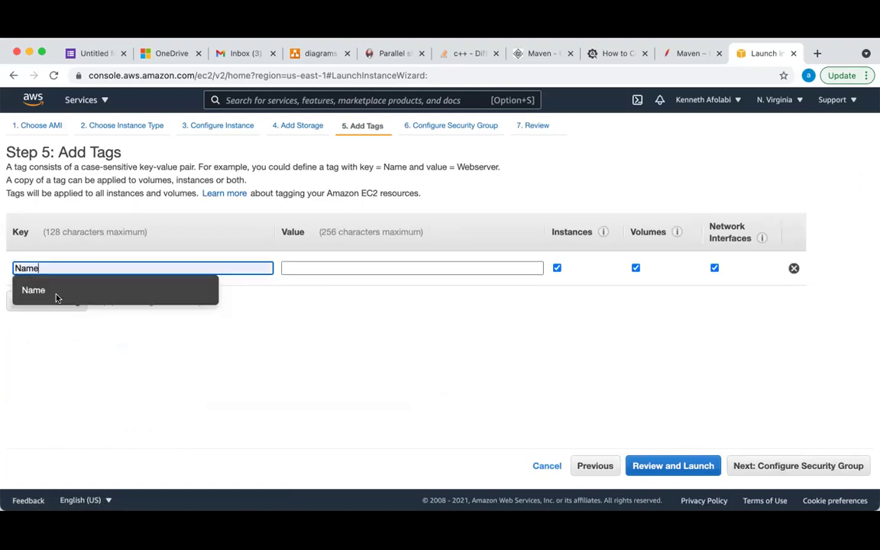
{"action": "left_click", "coordinate": [365, 268]}
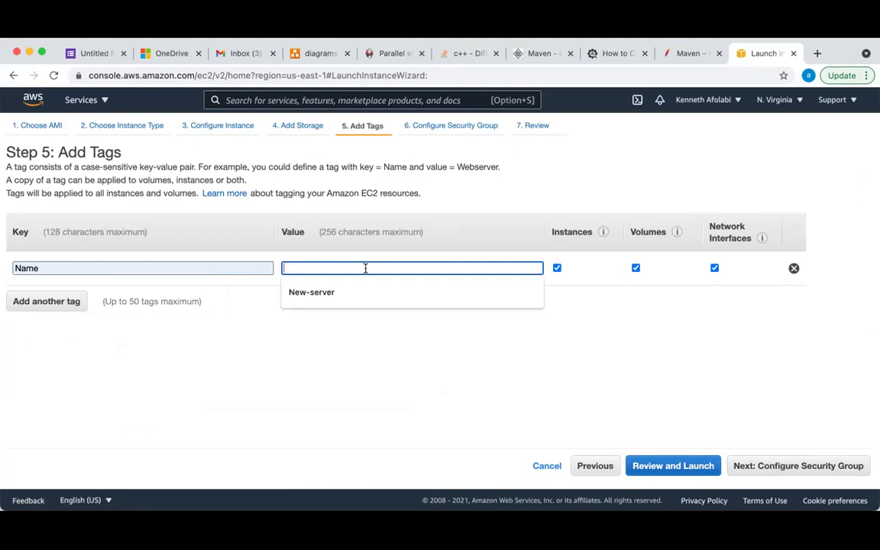
{"action": "type", "text": "Jenkins-Server"}
{"action": "left_click", "coordinate": [408, 351]}
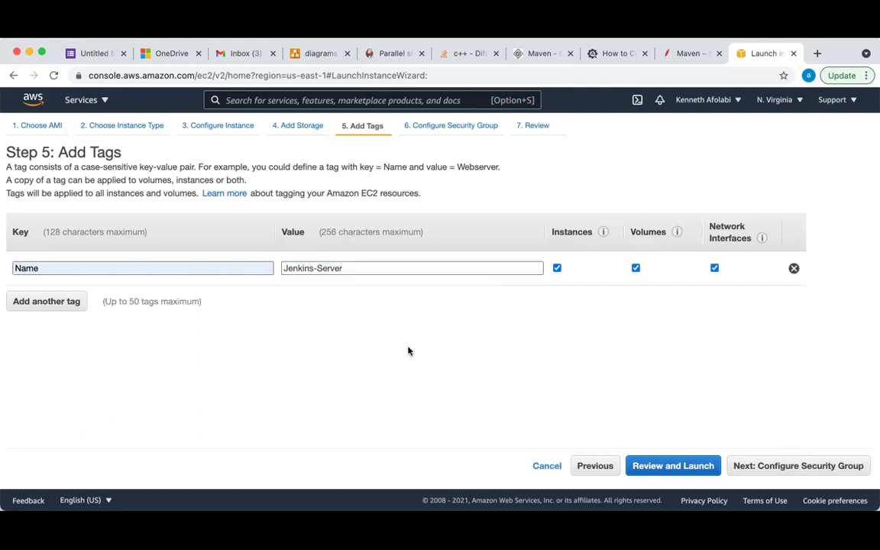
{"action": "left_click", "coordinate": [786, 469]}
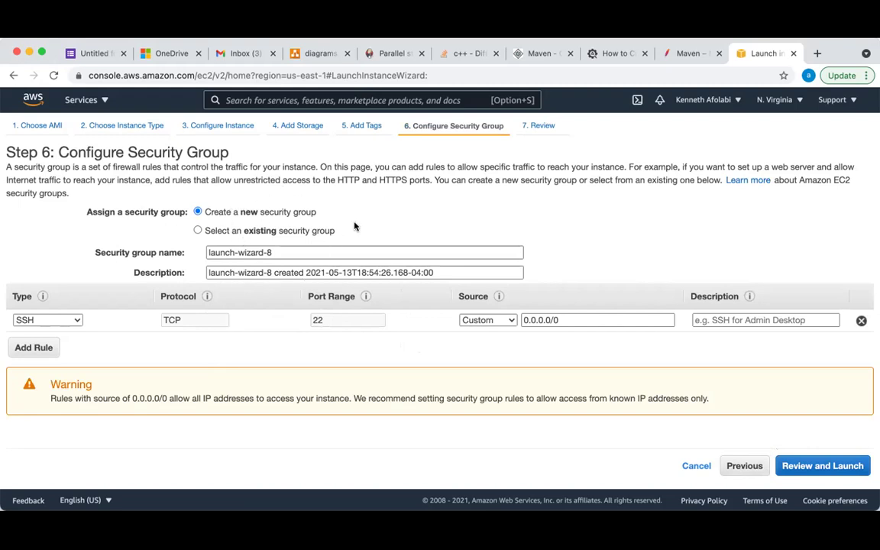
Choose to create a new security group and replace its name launch-wizard-8 with Jen-sg
{"action": "left_click", "coordinate": [198, 230]}
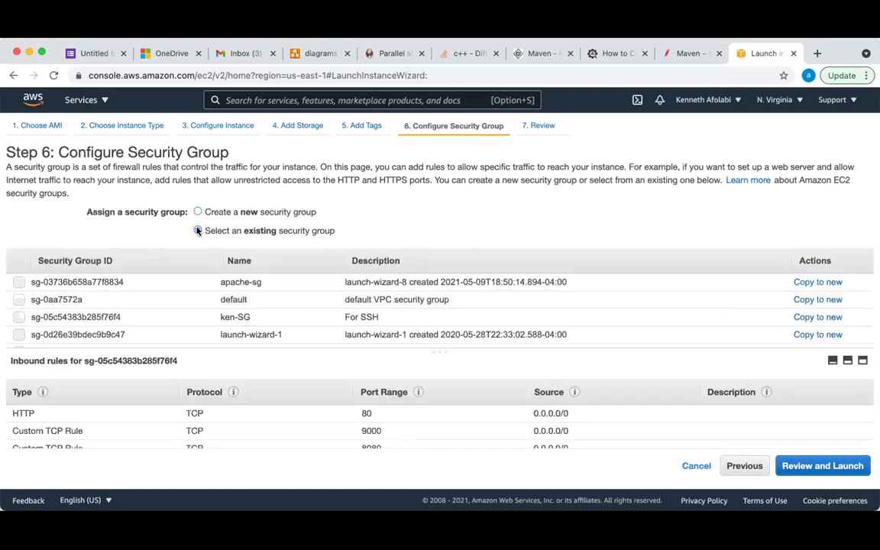
{"action": "scroll", "coordinate": [211, 325], "scroll_direction": "down", "scroll_amount": 1}
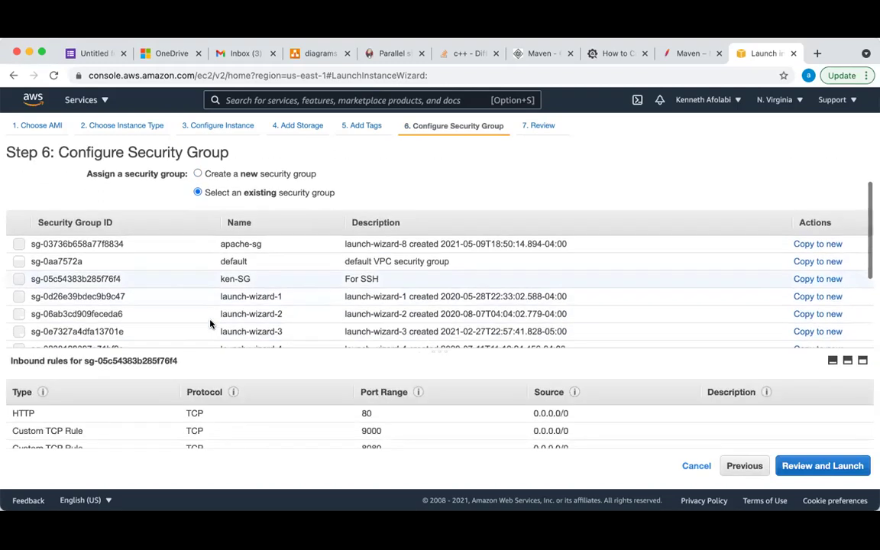
{"action": "scroll", "coordinate": [211, 325], "scroll_direction": "up", "scroll_amount": 1}
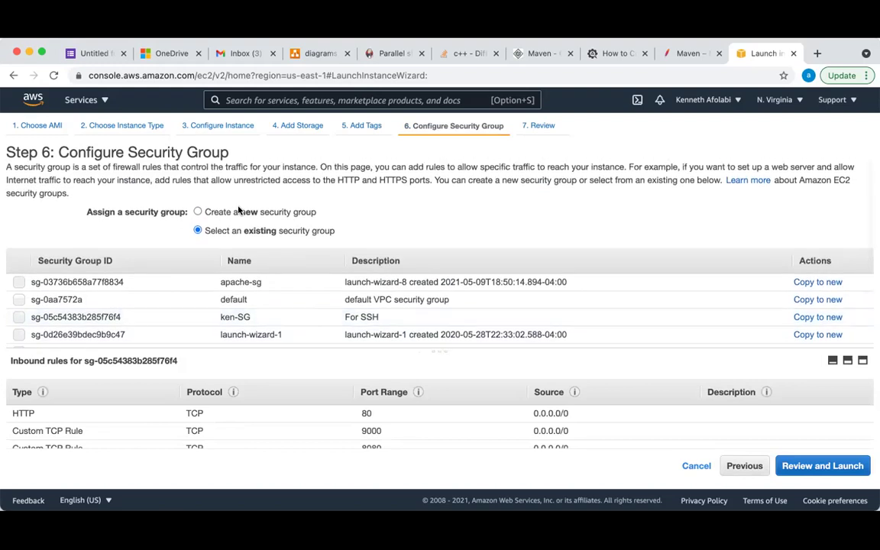
{"action": "left_click", "coordinate": [199, 212]}
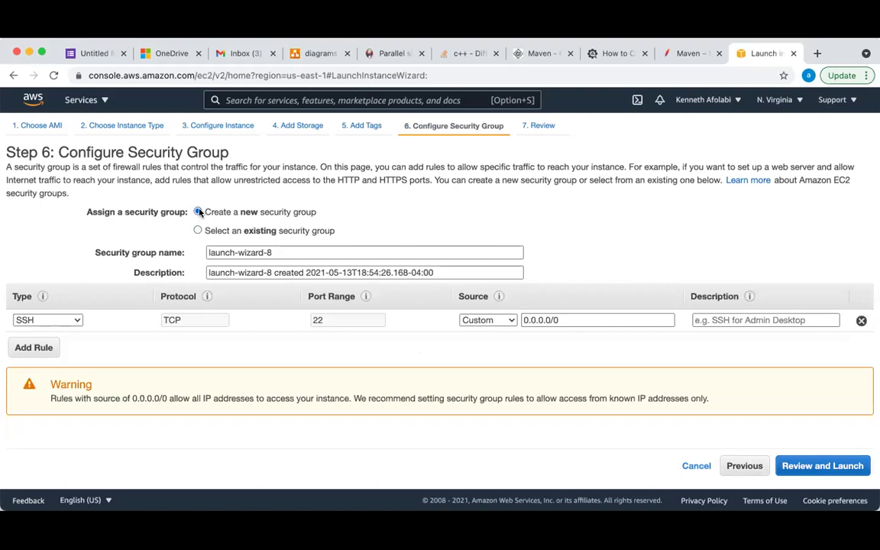
{"action": "left_click", "coordinate": [286, 253]}
{"action": "key", "text": "super+a"}
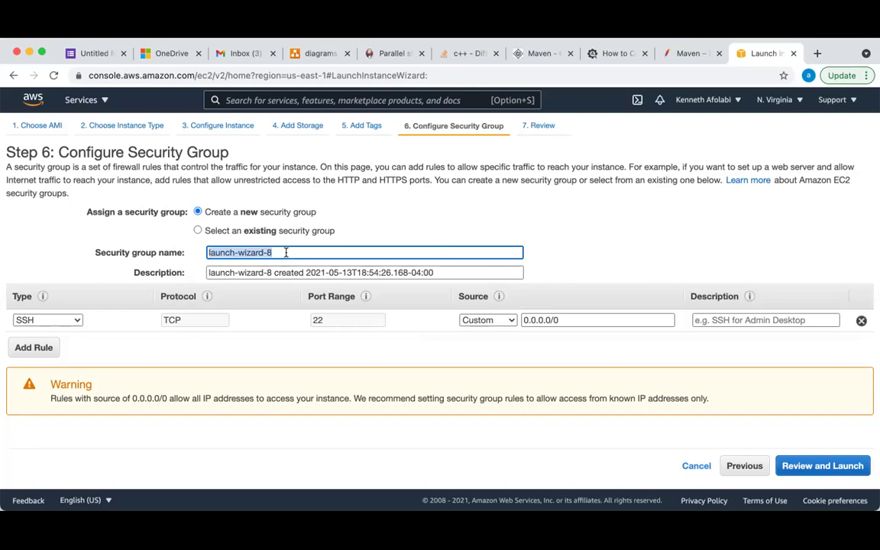
{"action": "type", "text": "Jen"}
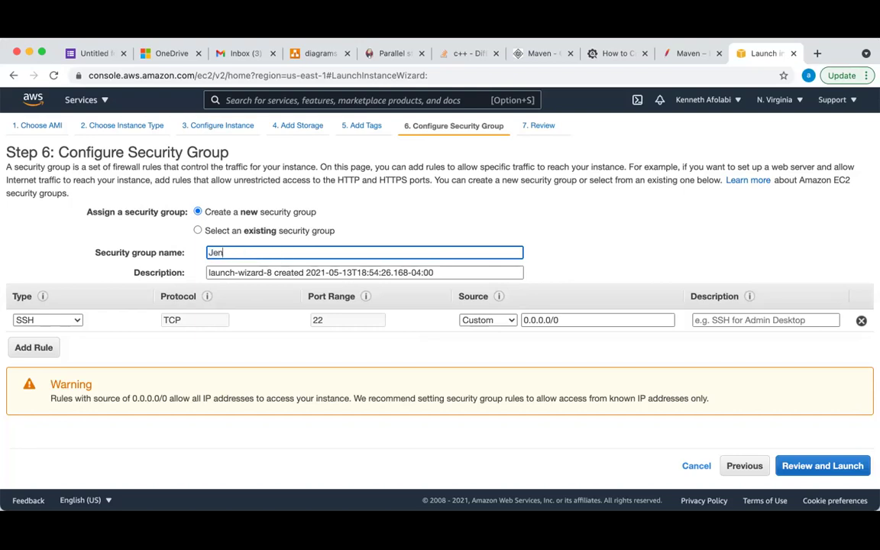
{"action": "type", "text": "-sg"}
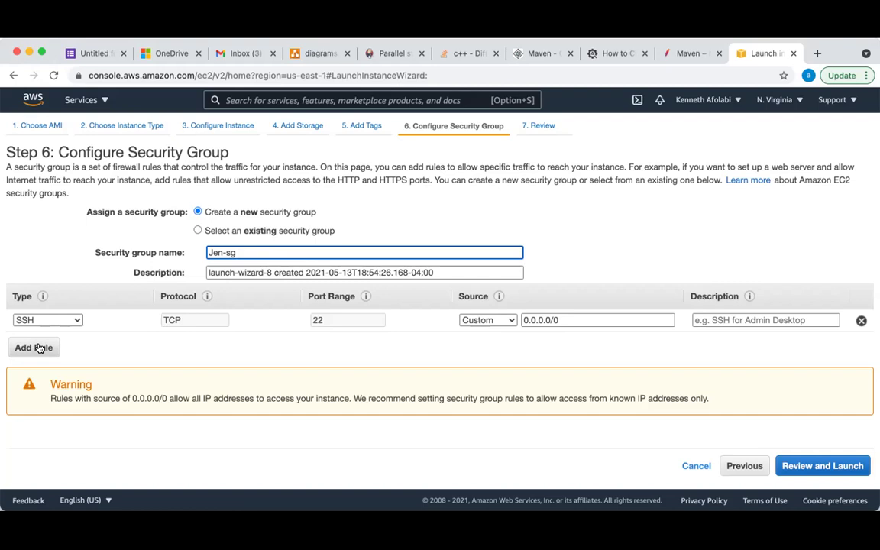
Add a second inbound rule: Custom TCP Rule, port range 8080, source Anywhere
{"action": "left_click", "coordinate": [34, 348]}
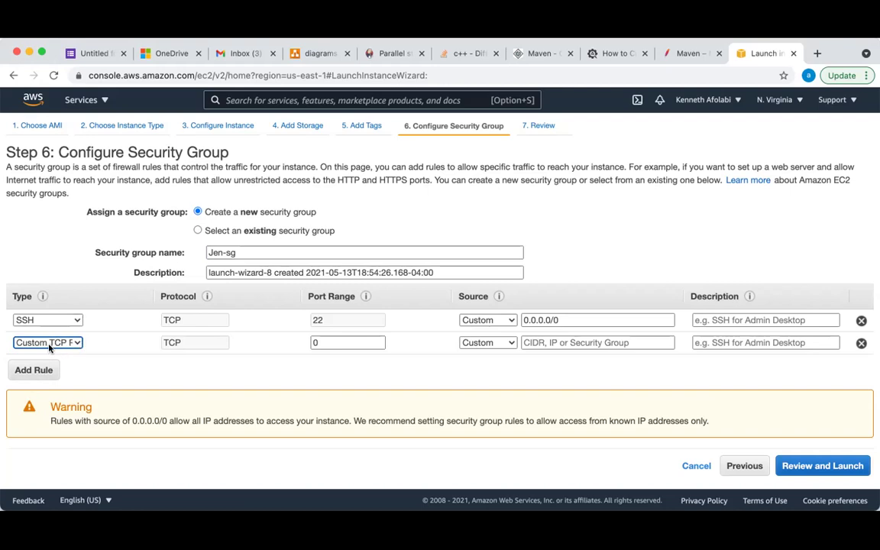
{"action": "left_click", "coordinate": [73, 344]}
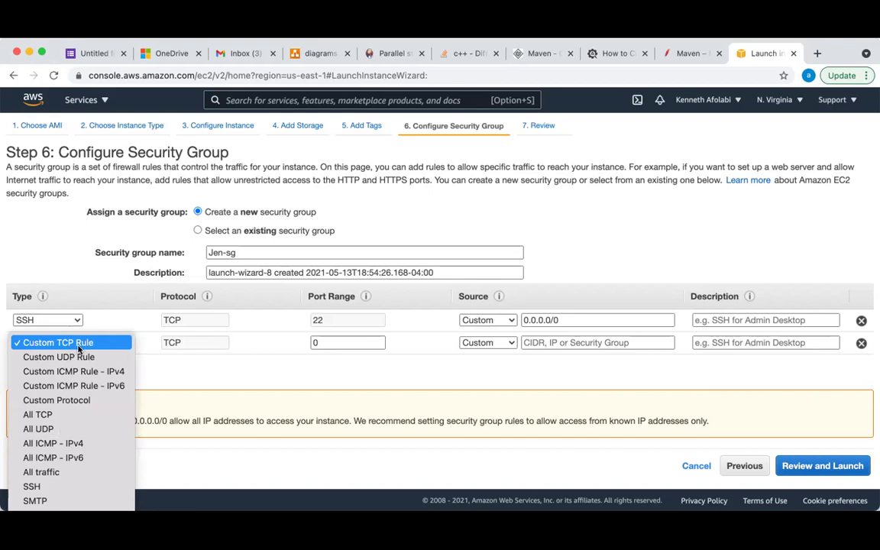
{"action": "scroll", "coordinate": [73, 431], "scroll_direction": "down", "scroll_amount": 5}
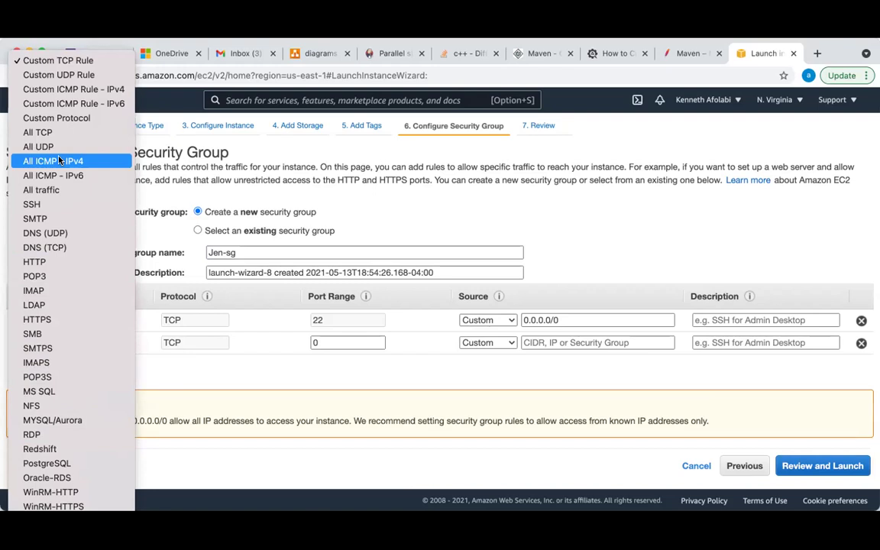
{"action": "left_click", "coordinate": [60, 53]}
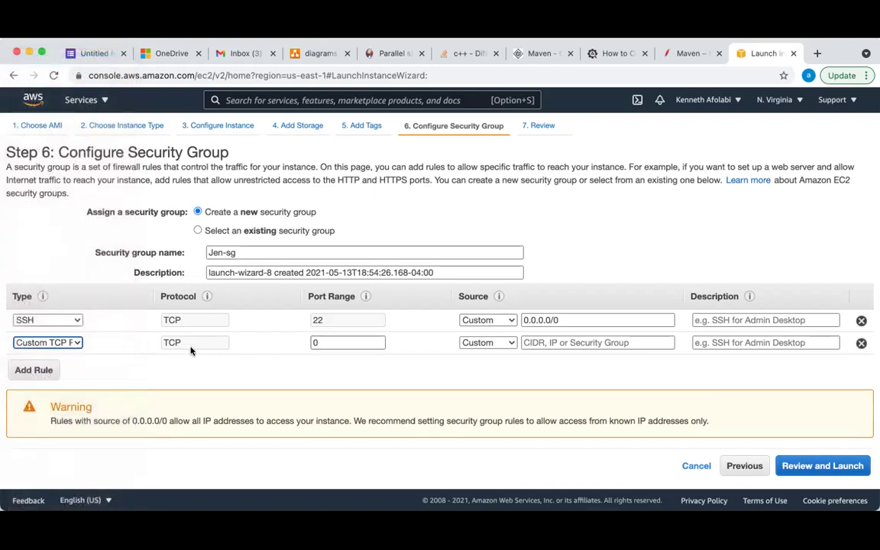
{"action": "left_click", "coordinate": [337, 344]}
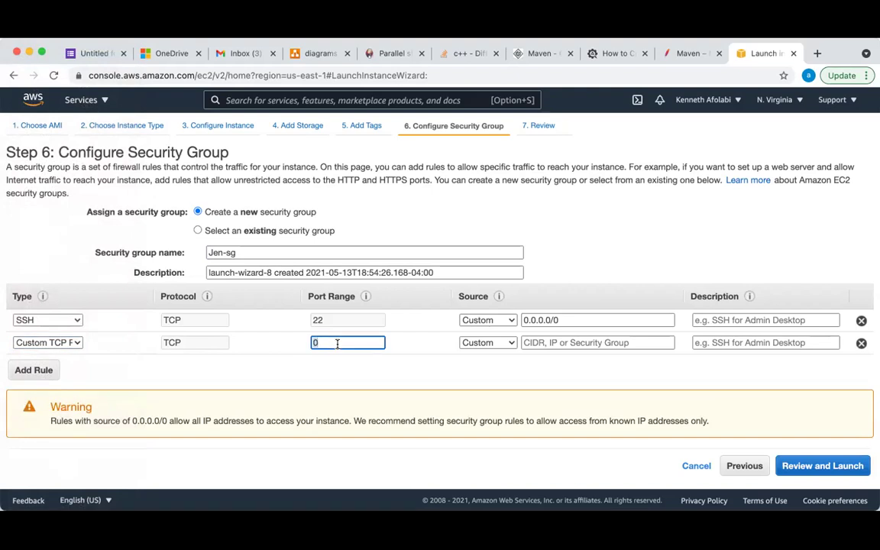
{"action": "type", "text": "8080"}
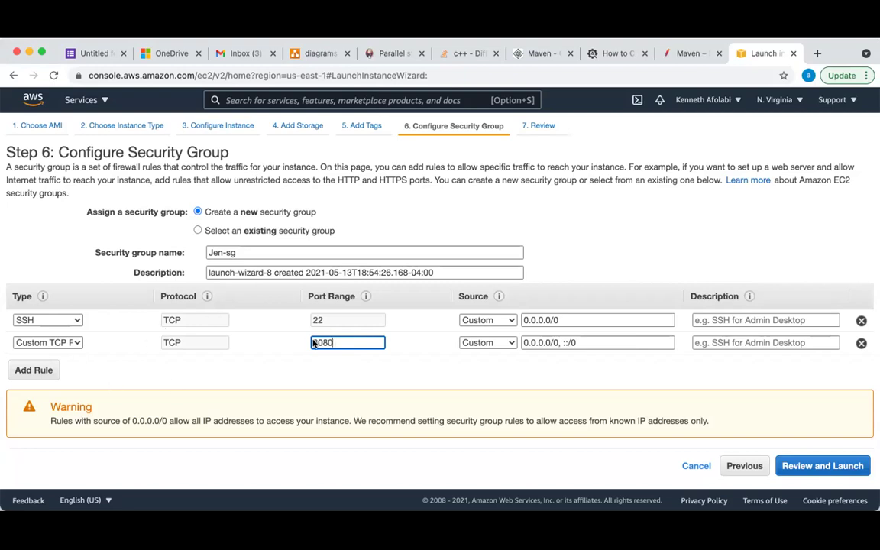
{"action": "left_click", "coordinate": [509, 343]}
{"action": "left_click", "coordinate": [501, 356]}
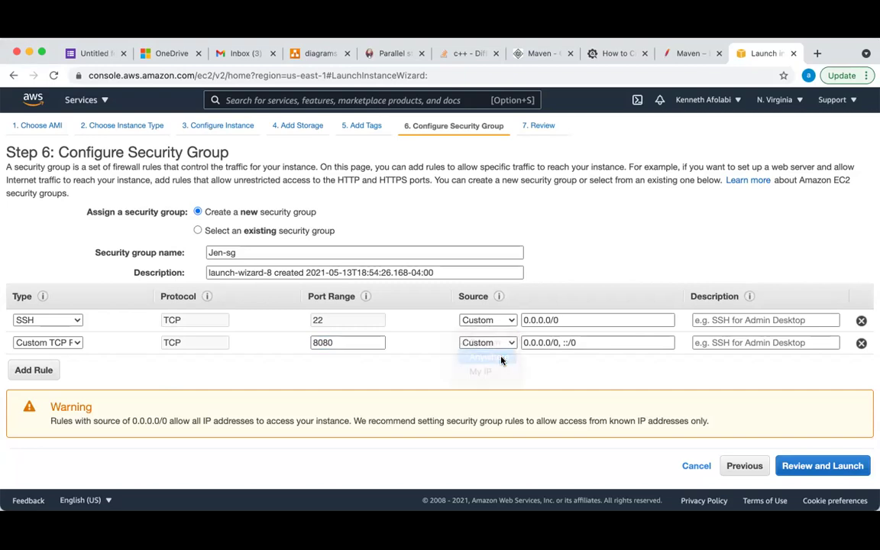
{"action": "left_click", "coordinate": [596, 345]}
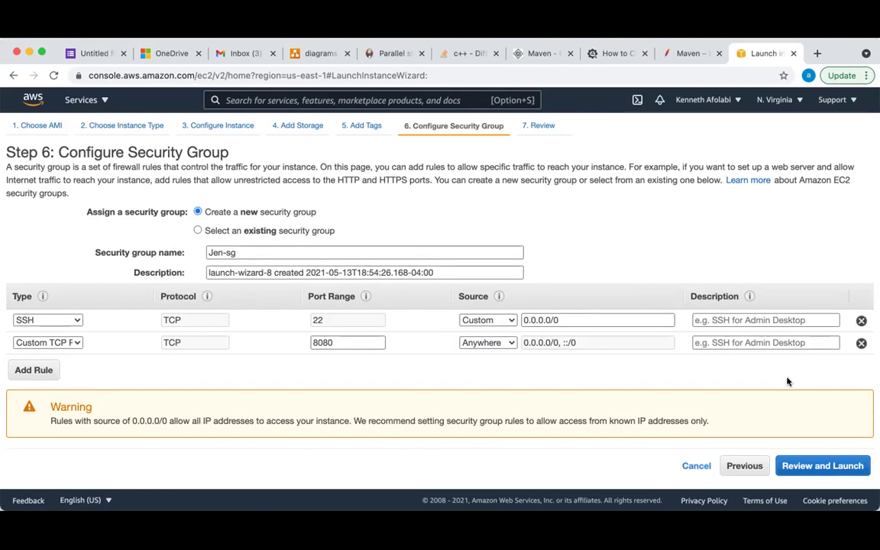
Look over the launch review page, then proceed to launch so the key pair dialog appears
{"action": "left_click", "coordinate": [819, 467]}
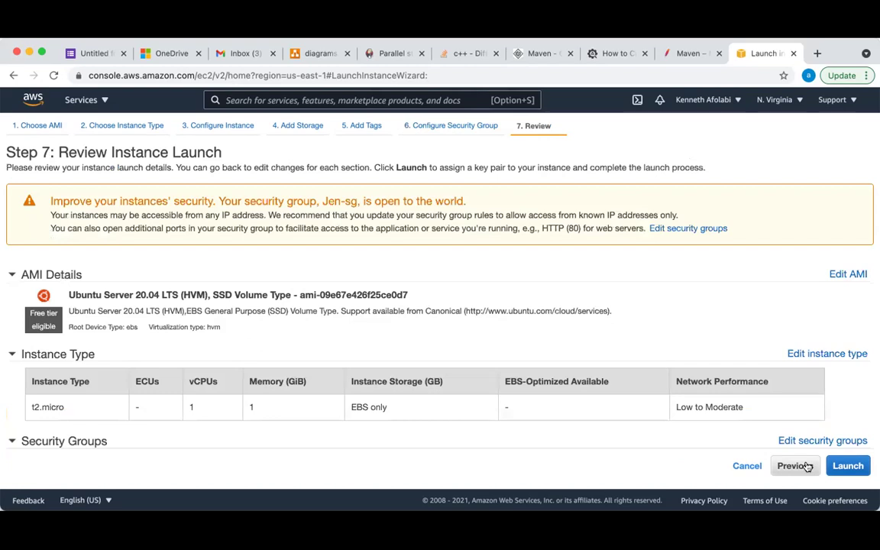
{"action": "scroll", "coordinate": [674, 419], "scroll_direction": "down", "scroll_amount": 3}
{"action": "scroll", "coordinate": [674, 419], "scroll_direction": "down", "scroll_amount": 3}
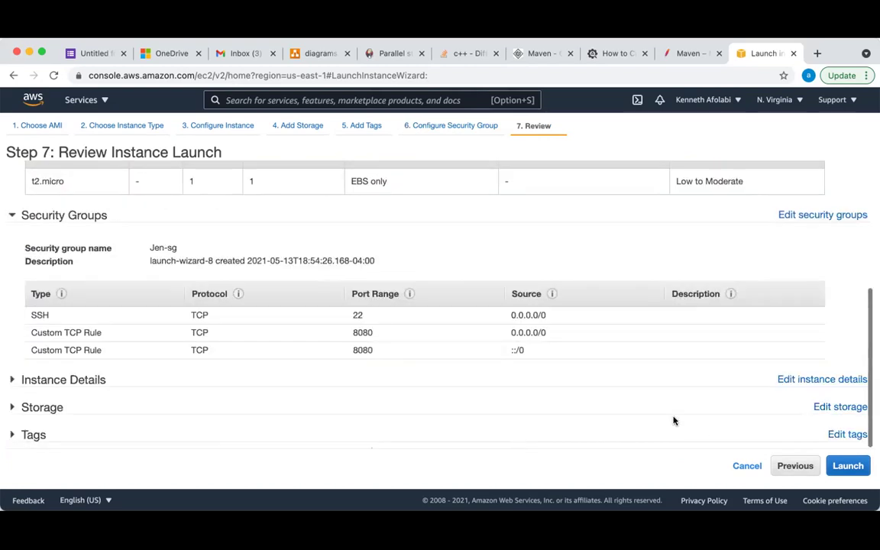
{"action": "left_click", "coordinate": [847, 467]}
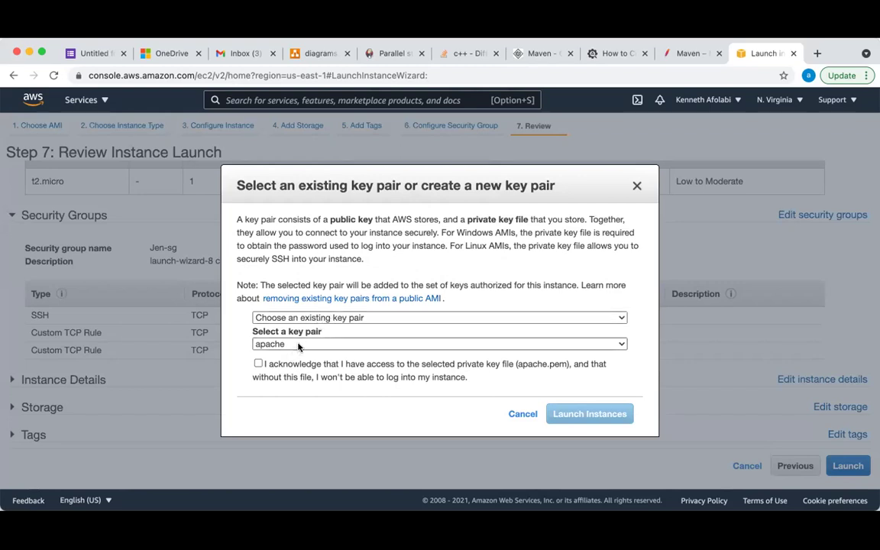
Launch the instance with the apache key pair, acknowledging access to apache.pem
{"action": "left_click", "coordinate": [299, 345]}
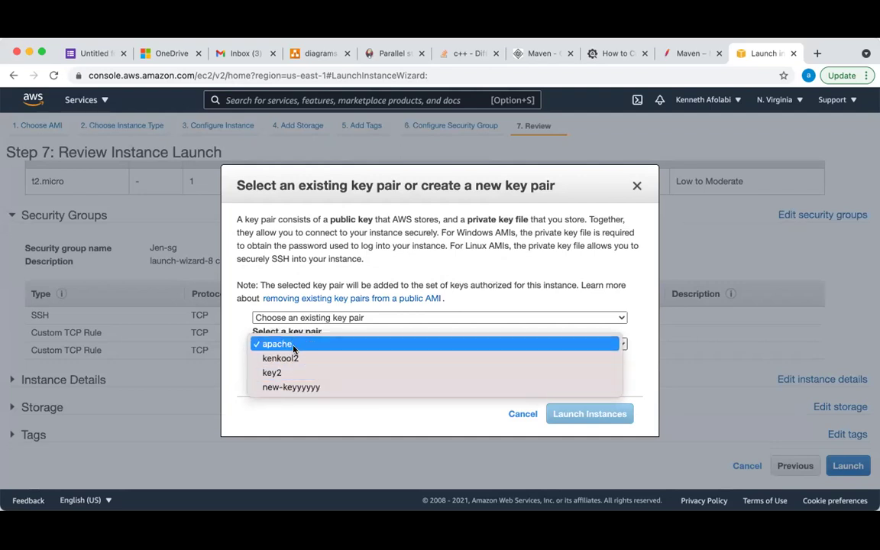
{"action": "left_click", "coordinate": [294, 346]}
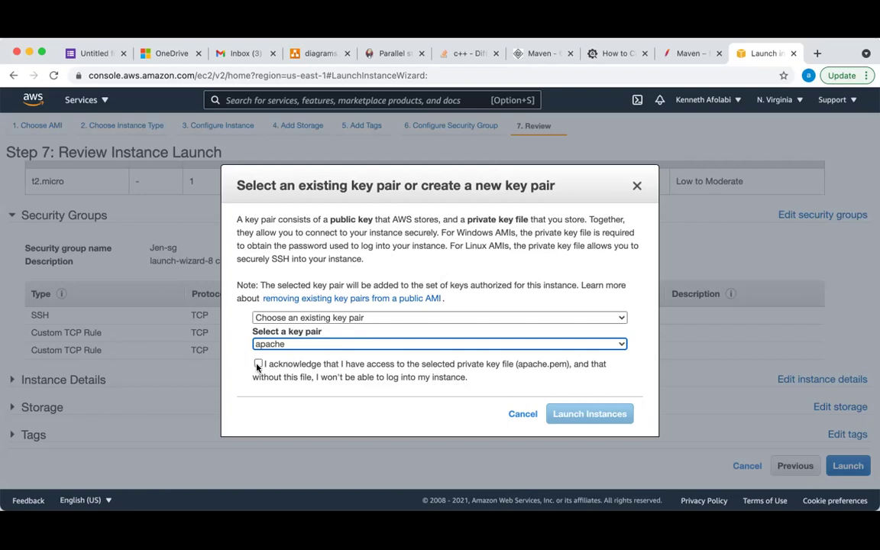
{"action": "left_click", "coordinate": [258, 363]}
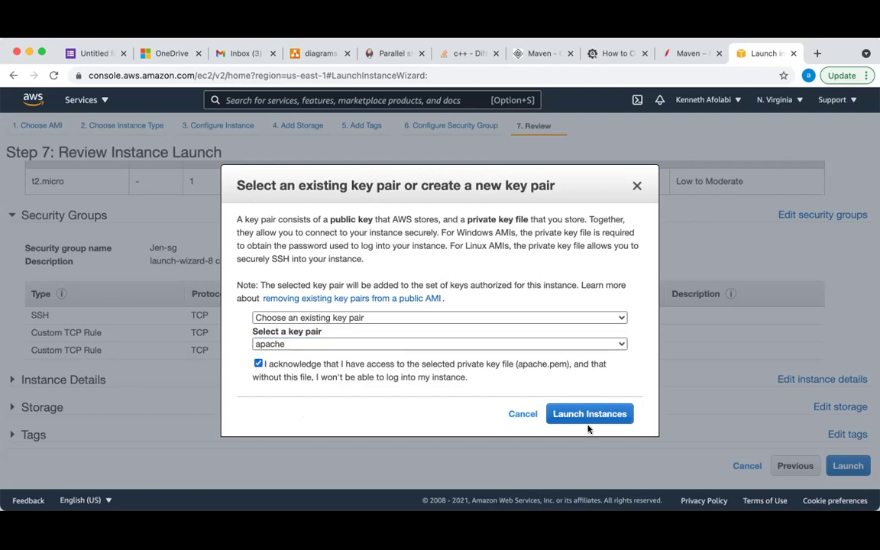
{"action": "left_click", "coordinate": [611, 417]}
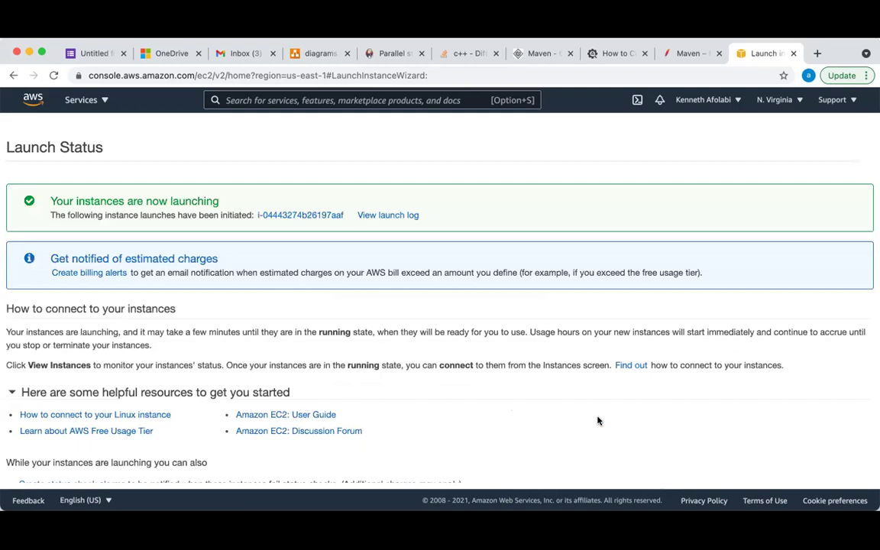
Go to the instances list and refresh it to see the pending Jenkins-Server
{"action": "scroll", "coordinate": [774, 419], "scroll_direction": "down", "scroll_amount": 2}
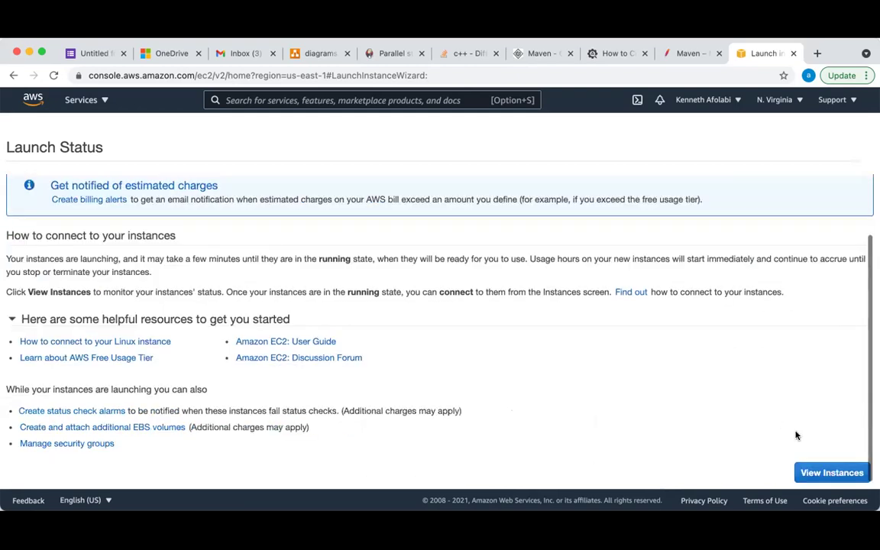
{"action": "left_click", "coordinate": [827, 475]}
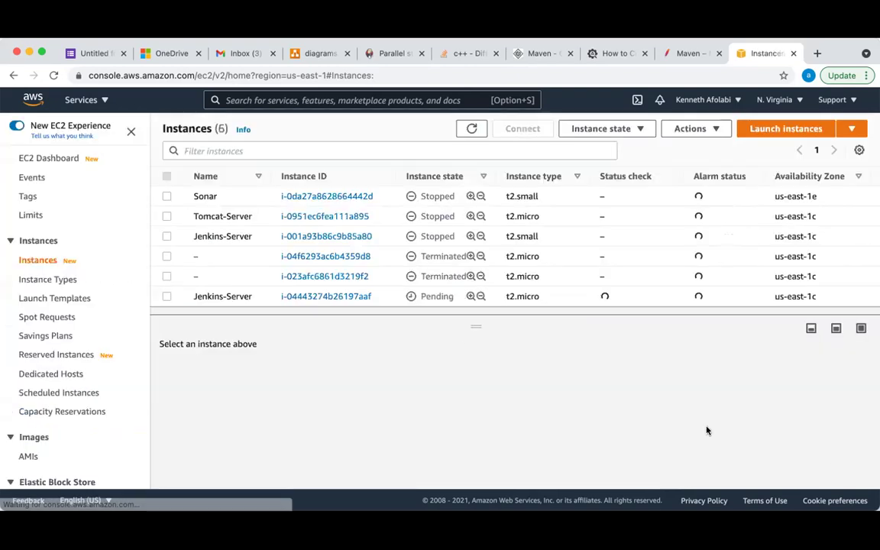
{"action": "left_click", "coordinate": [473, 129]}
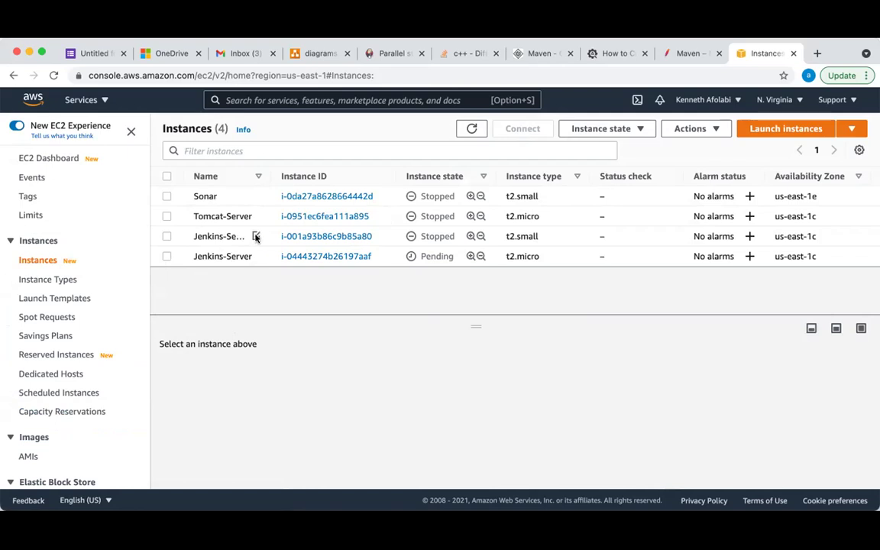
Rename the older stopped t2.small Jenkins-Server instance to Jenkins-old and save it
{"action": "left_click", "coordinate": [256, 237]}
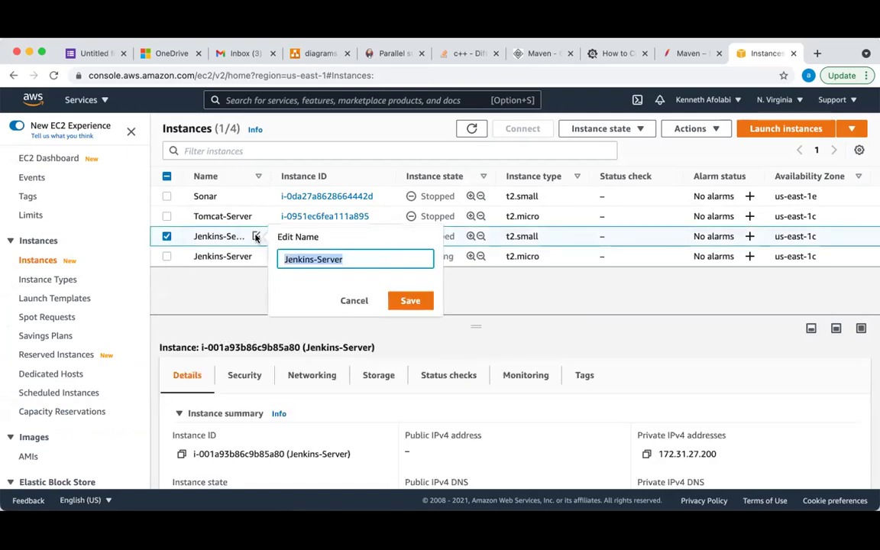
{"action": "left_click", "coordinate": [325, 259]}
{"action": "double_click", "coordinate": [325, 259]}
{"action": "type", "text": "Serverd"}
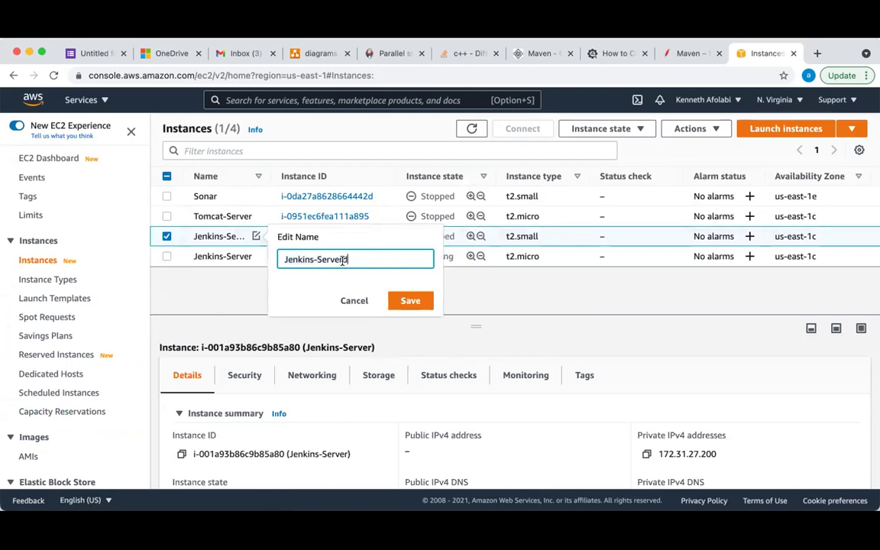
{"action": "key", "text": "BackSpace"}
{"action": "key", "text": "BackSpace"}
{"action": "key", "text": "BackSpace"}
{"action": "key", "text": "BackSpace"}
{"action": "key", "text": "BackSpace"}
{"action": "key", "text": "BackSpace"}
{"action": "key", "text": "BackSpace"}
{"action": "type", "text": "old"}
{"action": "left_click", "coordinate": [419, 303]}
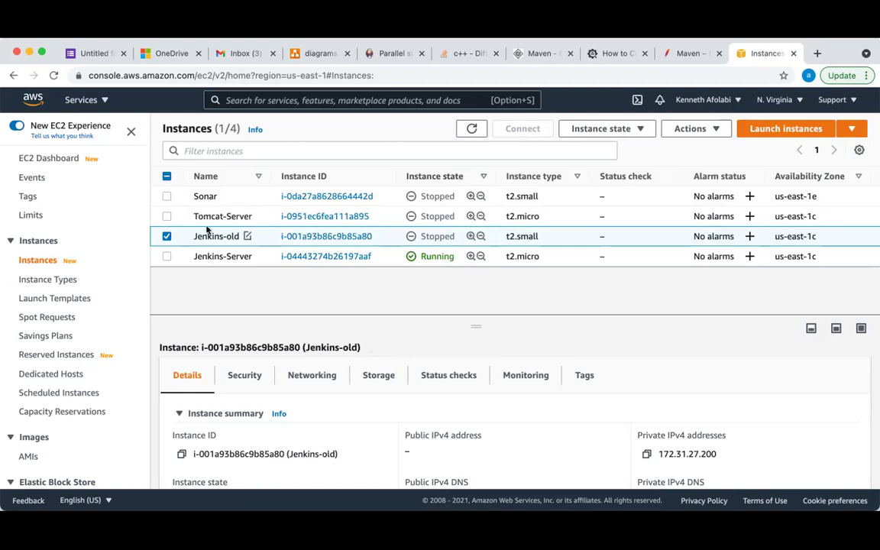
{"action": "left_click", "coordinate": [165, 237]}
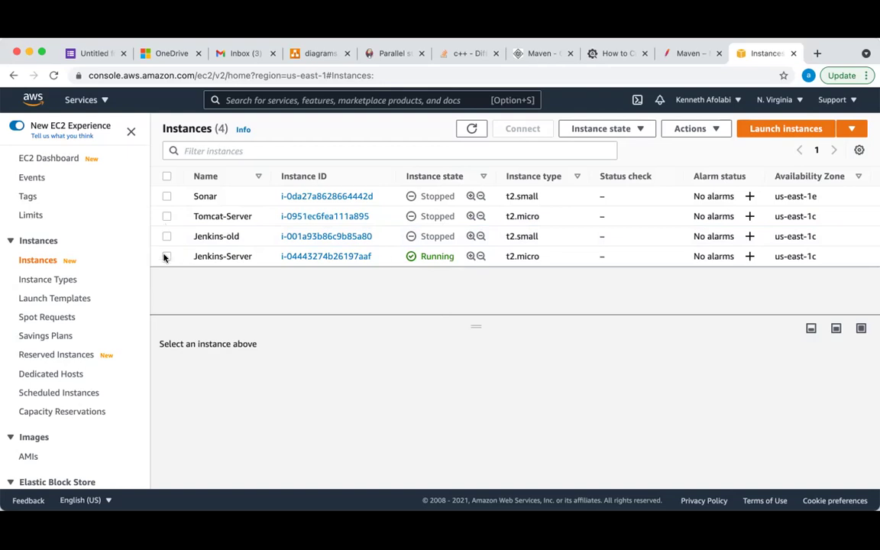
Select Jenkins-Server and check that Jen-sg's inbound rules allow ports 8080 and 22
{"action": "left_click", "coordinate": [166, 257]}
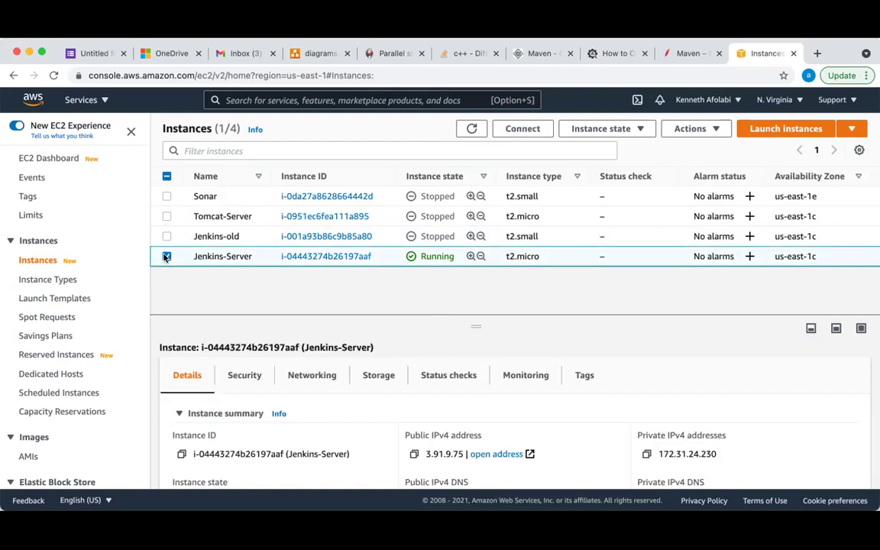
{"action": "scroll", "coordinate": [323, 419], "scroll_direction": "down", "scroll_amount": 3}
{"action": "scroll", "coordinate": [322, 418], "scroll_direction": "up", "scroll_amount": 3}
{"action": "left_click_drag", "start_coordinate": [482, 311], "coordinate": [500, 261]}
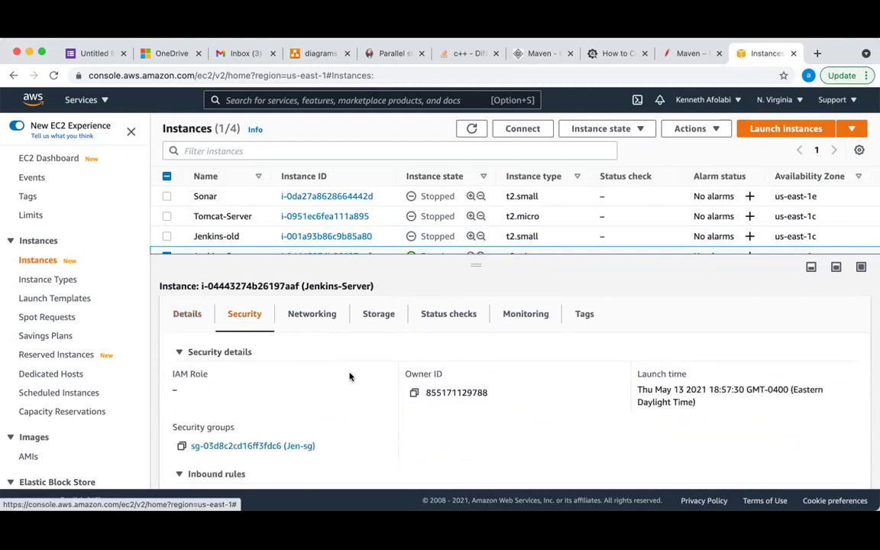
{"action": "scroll", "coordinate": [350, 375], "scroll_direction": "down", "scroll_amount": 2}
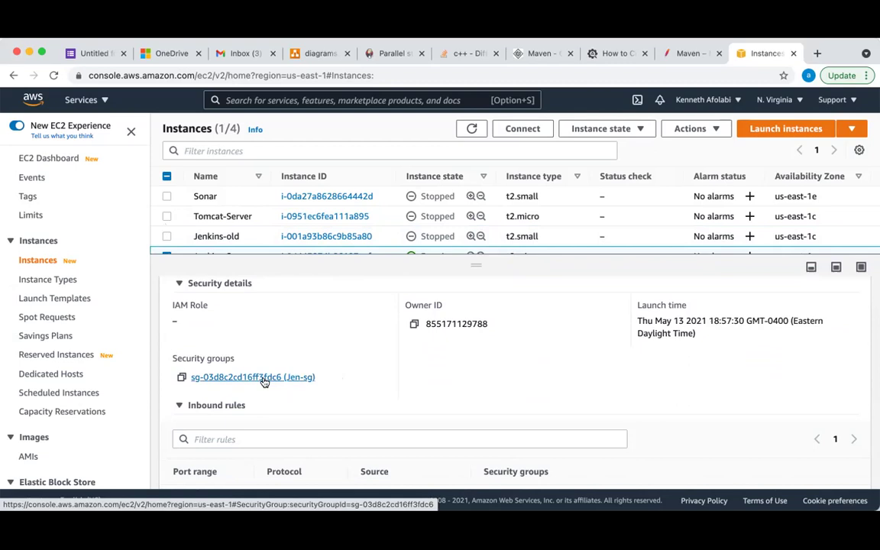
{"action": "scroll", "coordinate": [364, 430], "scroll_direction": "down", "scroll_amount": 5}
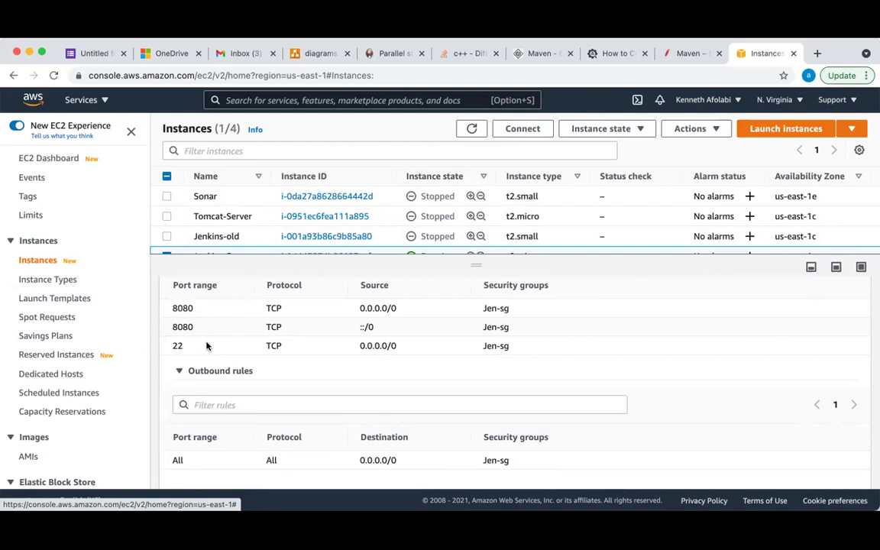
{"action": "scroll", "coordinate": [206, 346], "scroll_direction": "up", "scroll_amount": 1}
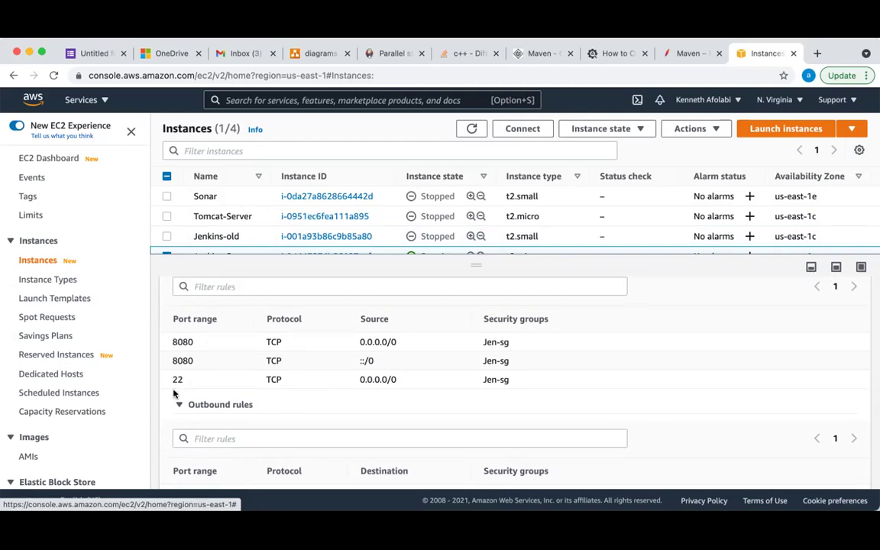
{"action": "scroll", "coordinate": [174, 393], "scroll_direction": "up", "scroll_amount": 2}
{"action": "scroll", "coordinate": [173, 392], "scroll_direction": "down", "scroll_amount": 1}
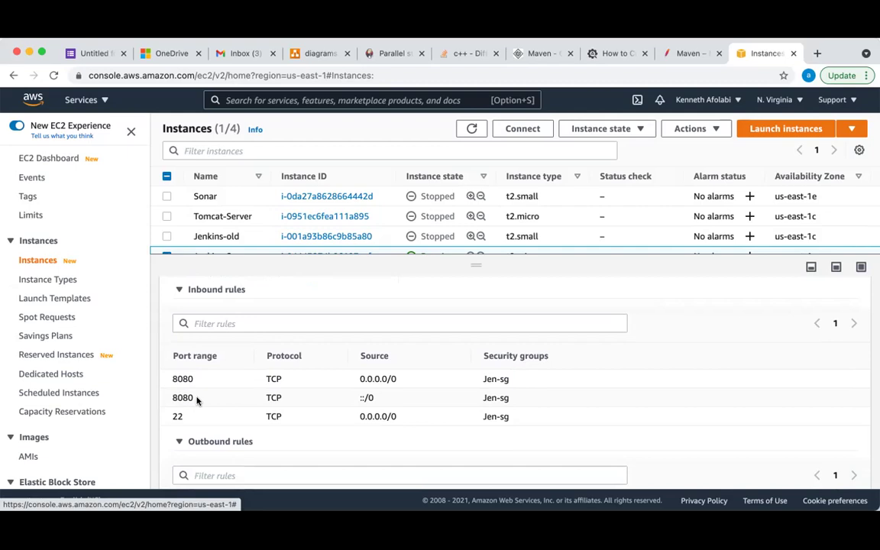
{"action": "scroll", "coordinate": [197, 400], "scroll_direction": "up", "scroll_amount": 4}
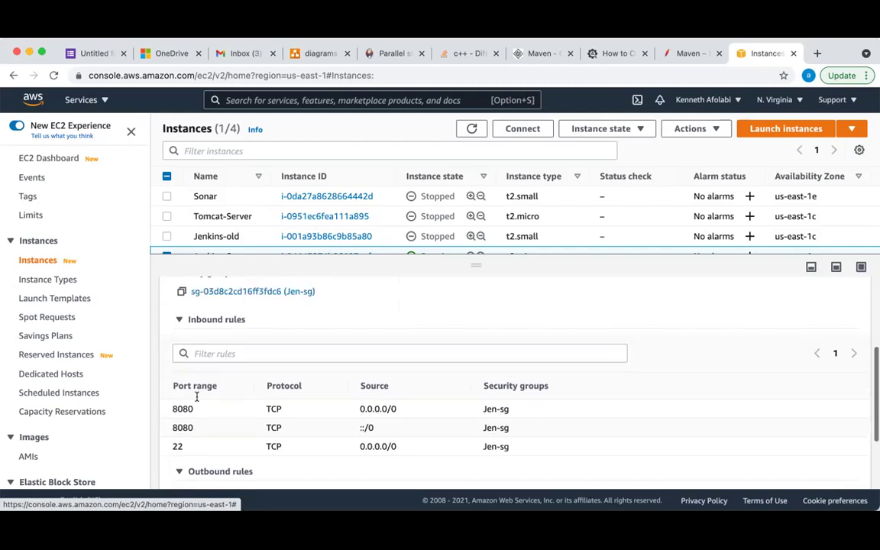
{"action": "scroll", "coordinate": [197, 399], "scroll_direction": "up", "scroll_amount": 2}
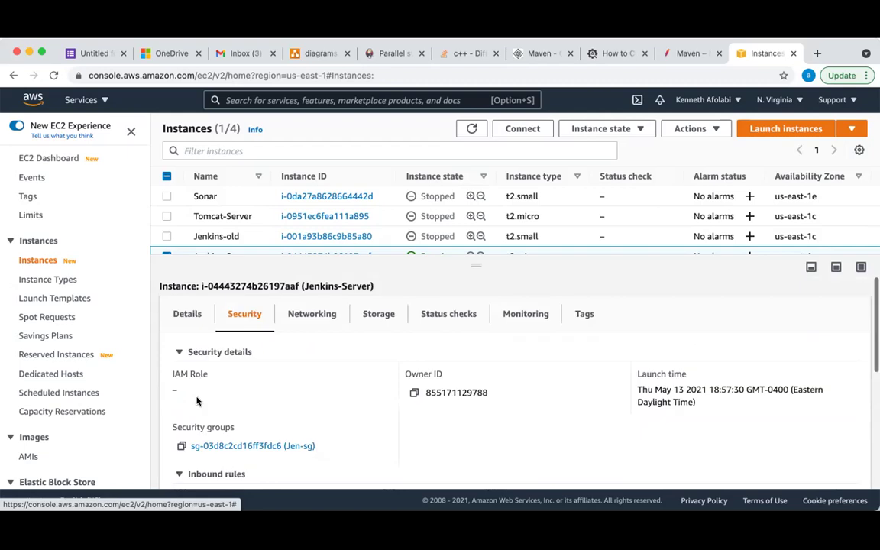
{"action": "left_click_drag", "start_coordinate": [473, 261], "coordinate": [477, 302]}
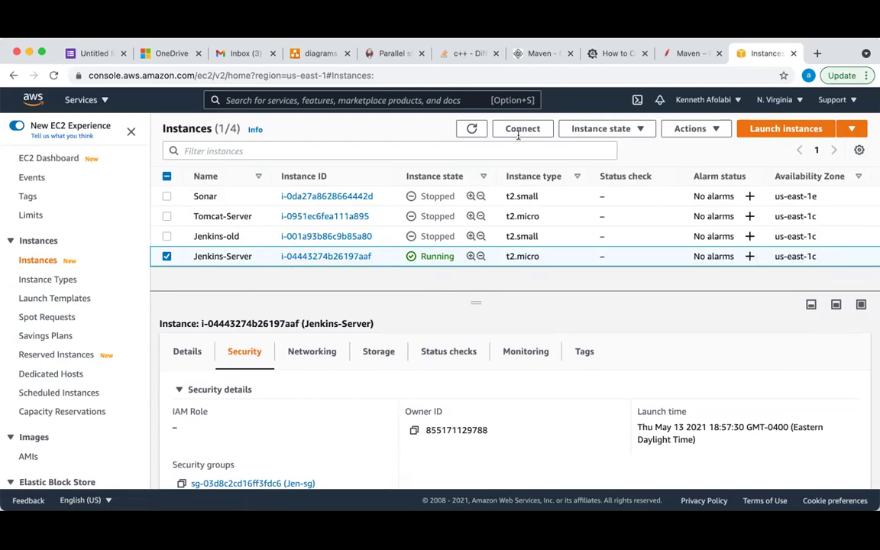
Copy Jenkins-Server's public IPv4 address 3.91.9.75 from its instance summary
{"action": "scroll", "coordinate": [554, 232], "scroll_direction": "right", "scroll_amount": 5}
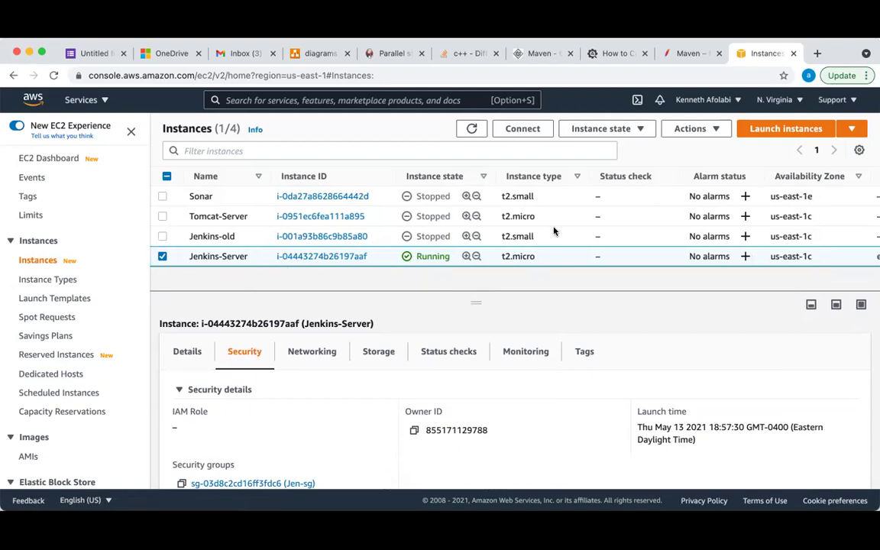
{"action": "scroll", "coordinate": [611, 237], "scroll_direction": "right", "scroll_amount": 3}
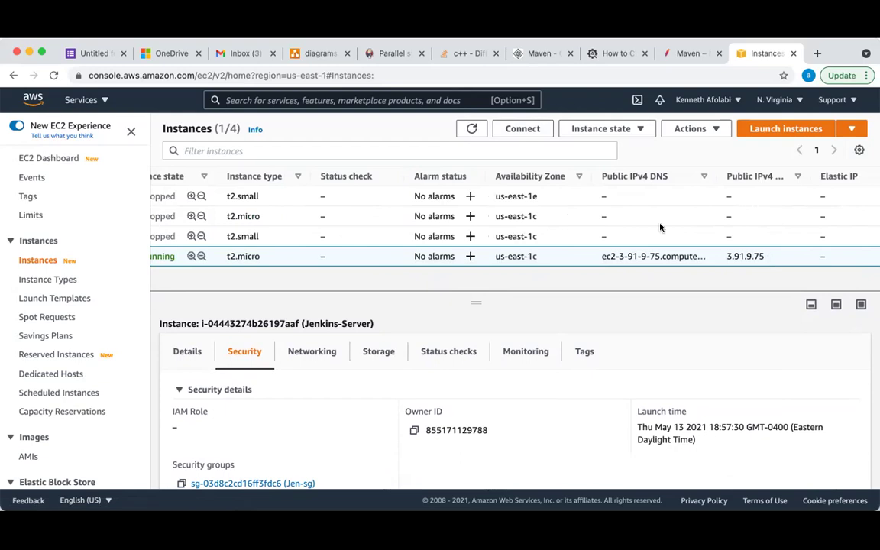
{"action": "scroll", "coordinate": [548, 465], "scroll_direction": "down", "scroll_amount": 3}
{"action": "scroll", "coordinate": [548, 465], "scroll_direction": "up", "scroll_amount": 3}
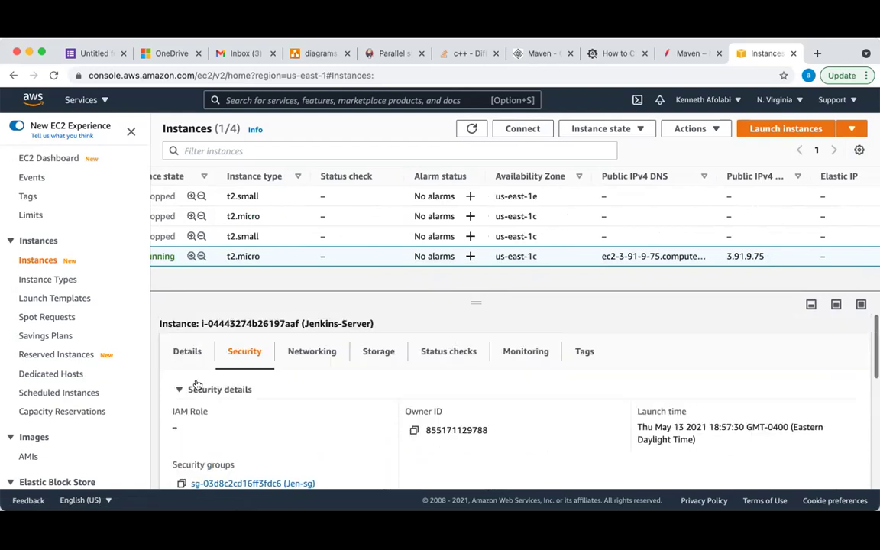
{"action": "left_click", "coordinate": [191, 353]}
{"action": "left_click_drag", "start_coordinate": [472, 307], "coordinate": [479, 239]}
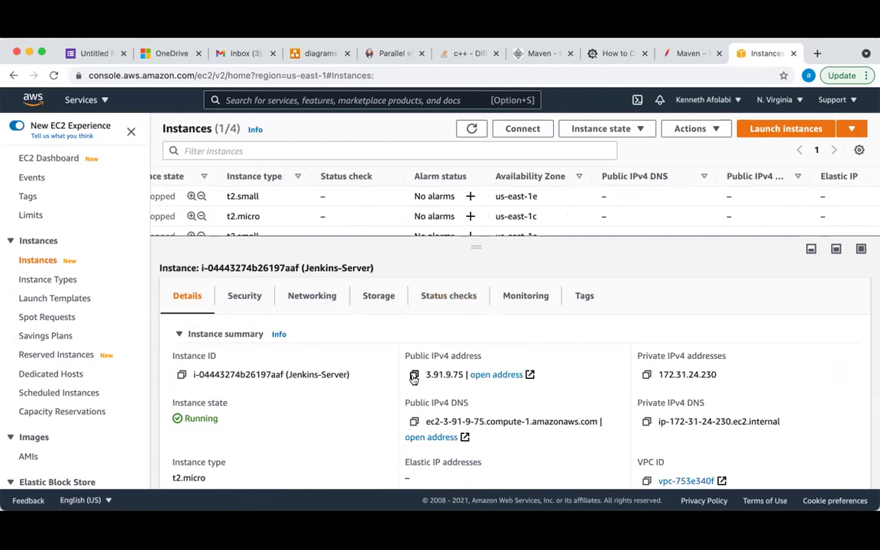
{"action": "left_click", "coordinate": [414, 375]}
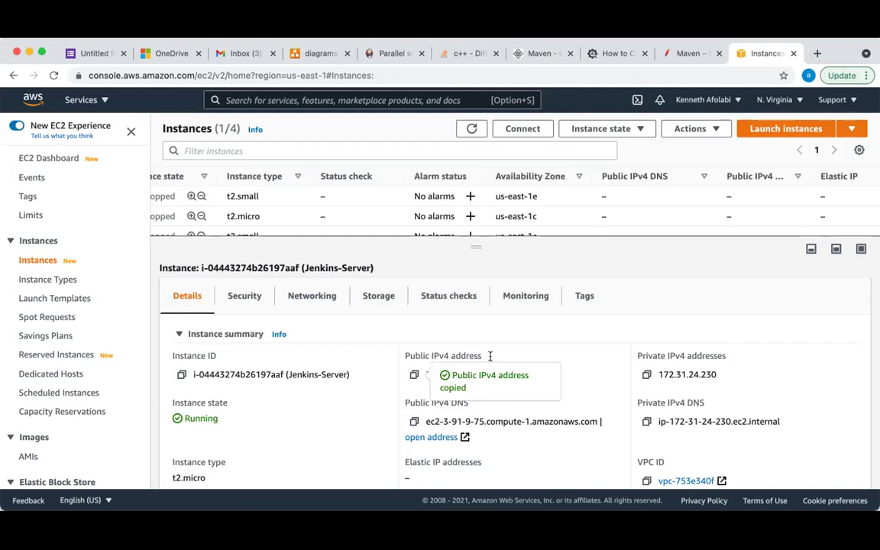
{"action": "left_click_drag", "start_coordinate": [475, 243], "coordinate": [472, 295]}
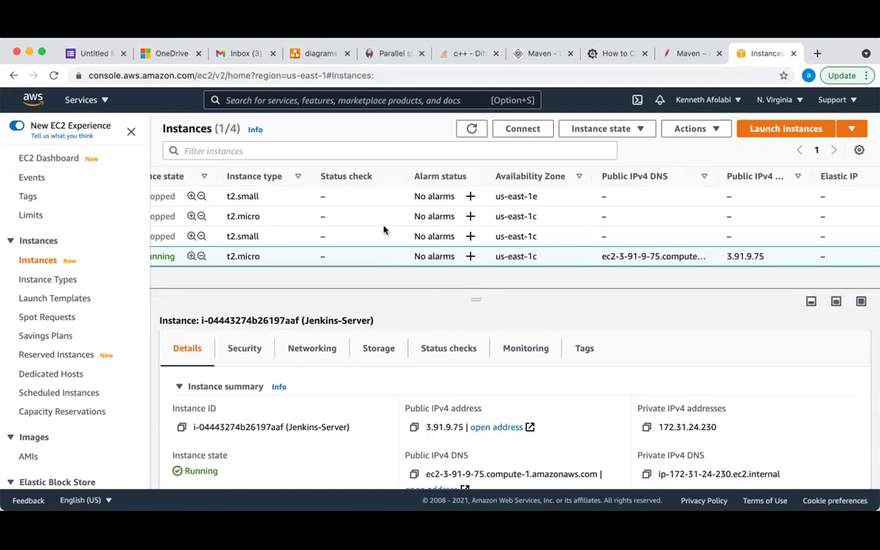
{"action": "scroll", "coordinate": [382, 232], "scroll_direction": "left", "scroll_amount": 5}
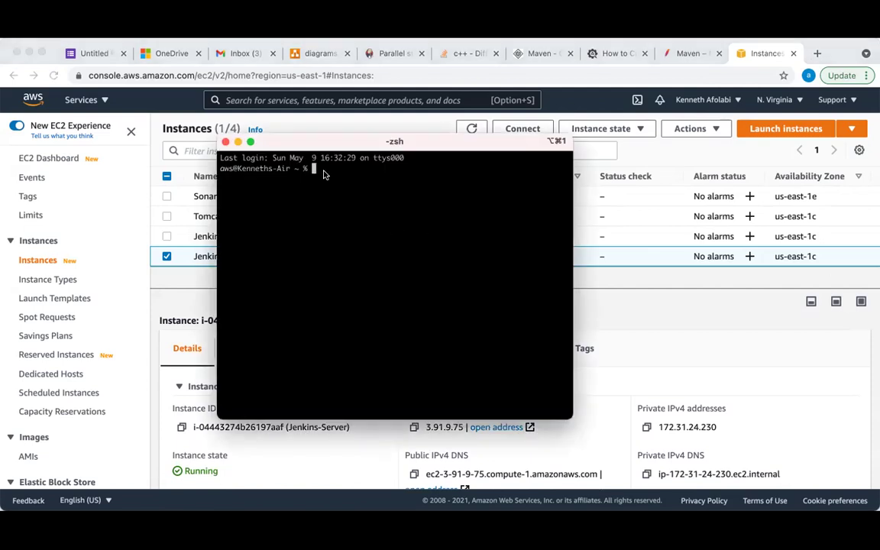
List the .pem key files in Downloads with cd Downloads and ls, then return to the console
{"action": "type", "text": "cd Downloads"}
{"action": "key", "text": "Return"}
{"action": "type", "text": "ls"}
{"action": "key", "text": "Return"}
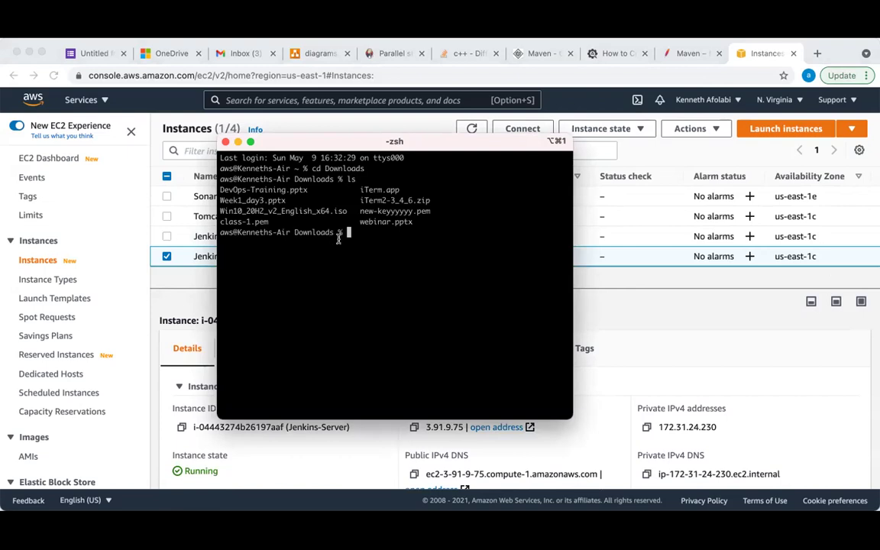
{"action": "left_click", "coordinate": [631, 353]}
{"action": "scroll", "coordinate": [585, 382], "scroll_direction": "down", "scroll_amount": 5}
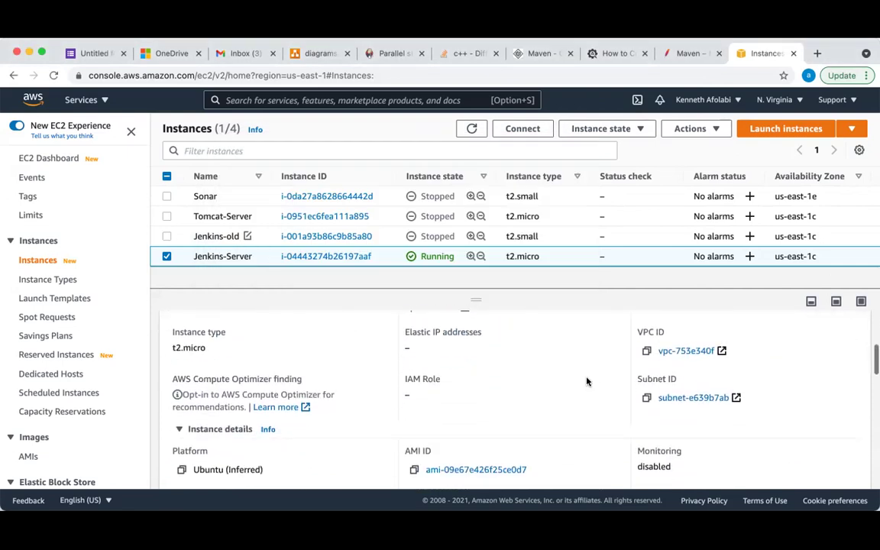
Scroll through Jenkins-Server's Details tab, then bring the Terminal window back to the front
{"action": "scroll", "coordinate": [587, 381], "scroll_direction": "down", "scroll_amount": 5}
{"action": "scroll", "coordinate": [587, 381], "scroll_direction": "down", "scroll_amount": 5}
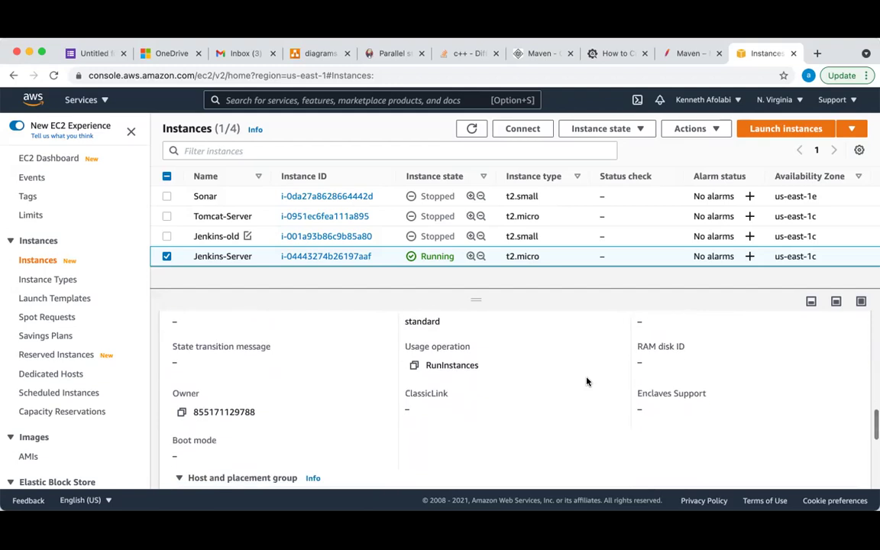
{"action": "scroll", "coordinate": [587, 381], "scroll_direction": "down", "scroll_amount": 5}
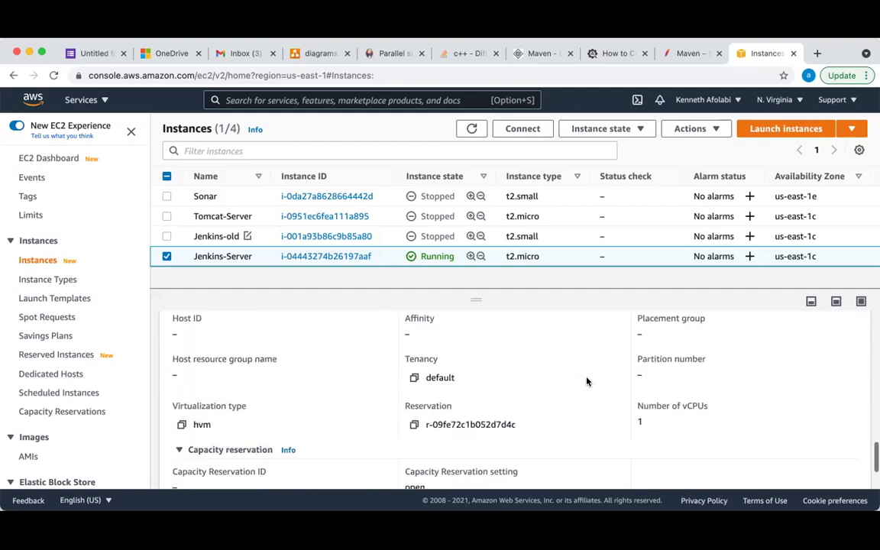
{"action": "scroll", "coordinate": [588, 382], "scroll_direction": "up", "scroll_amount": 15}
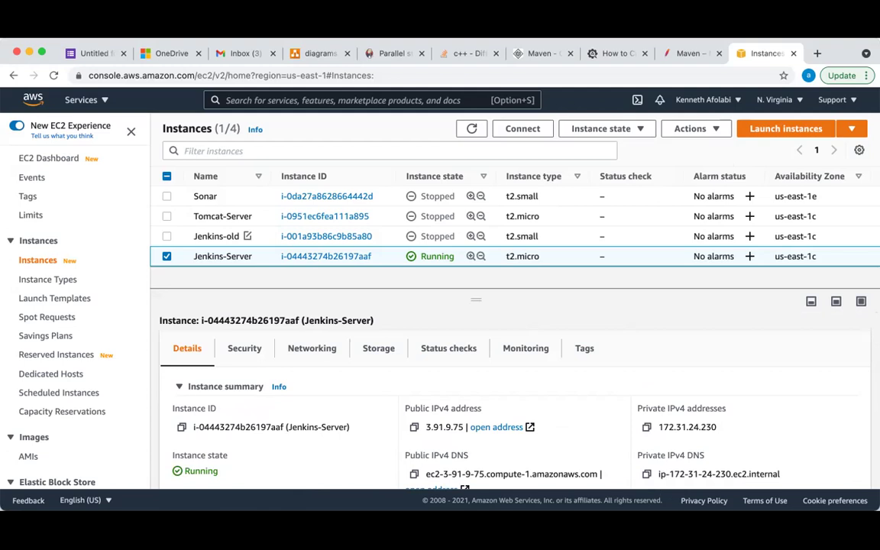
{"action": "key", "text": "super+Tab"}
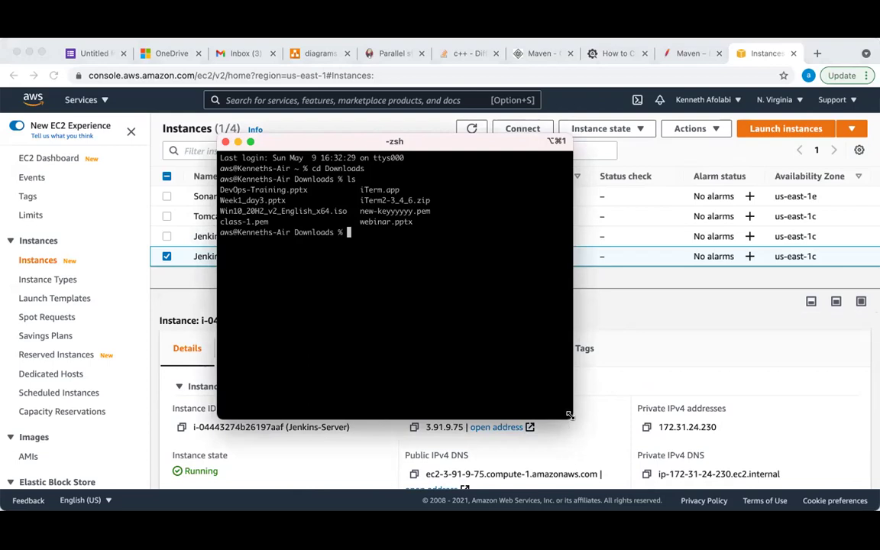
Enlarge the terminal window and rerun ls to show class-1.pem and new-keyyyyyy.pem in wider columns
{"action": "left_click_drag", "start_coordinate": [570, 415], "coordinate": [686, 462]}
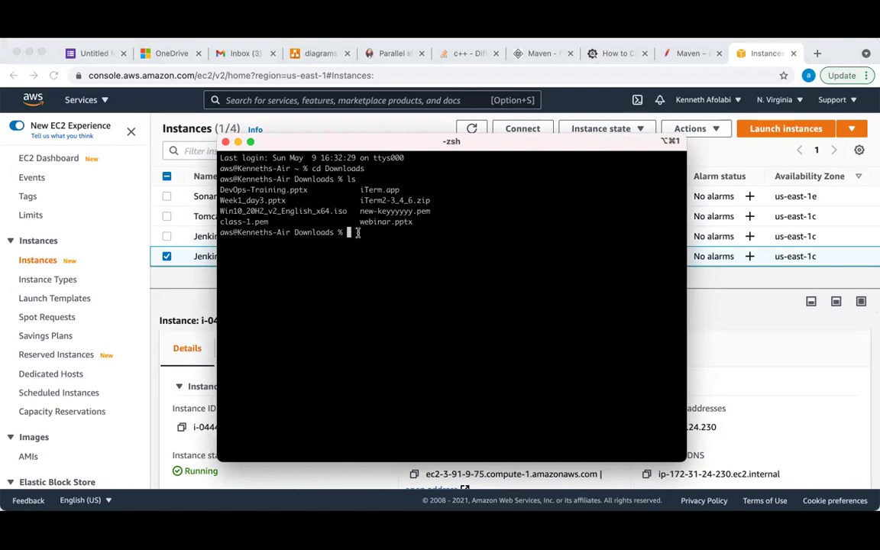
{"action": "type", "text": "ls"}
{"action": "key", "text": "Return"}
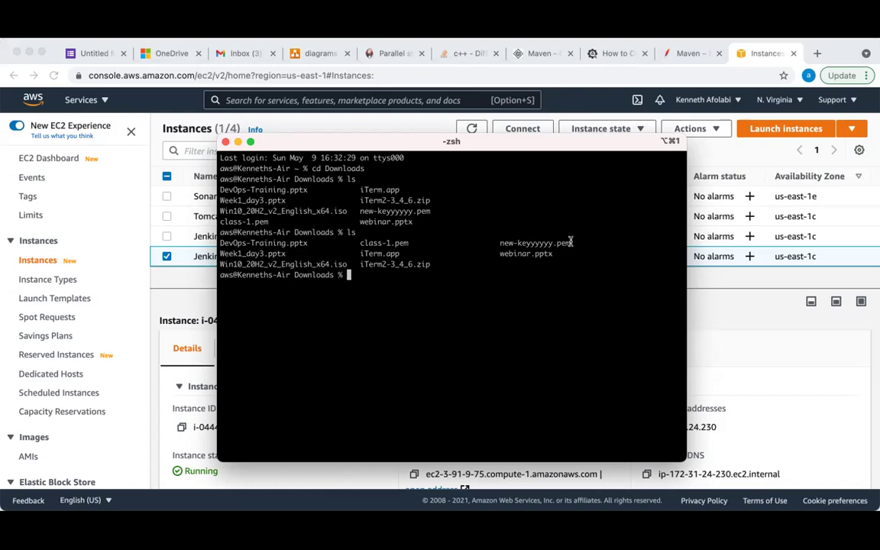
Back in the EC2 console, scroll through Jenkins-Server's Details tab, including its apache key pair
{"action": "left_click", "coordinate": [737, 346]}
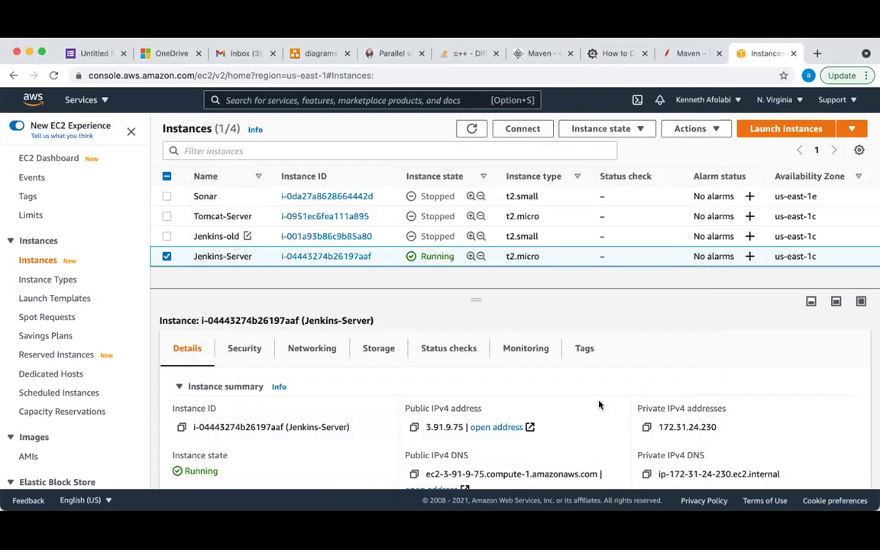
{"action": "scroll", "coordinate": [723, 348], "scroll_direction": "down", "scroll_amount": 1}
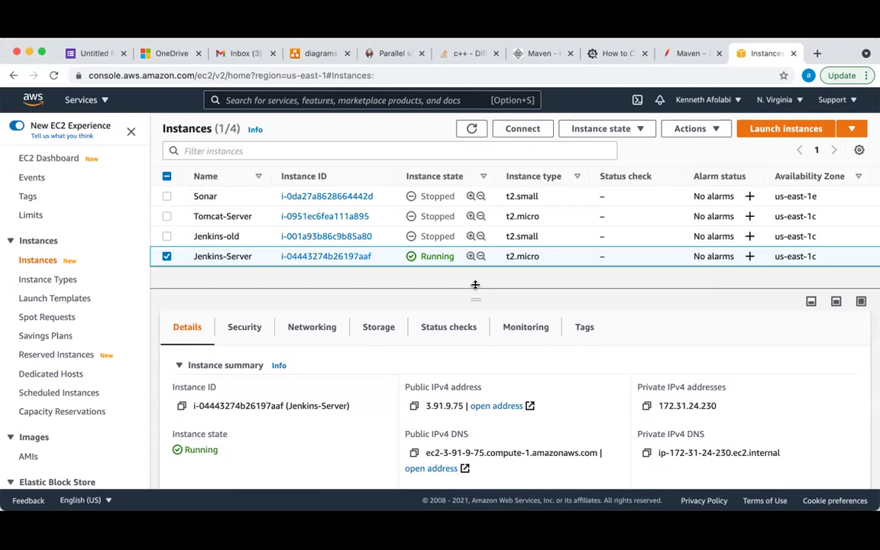
{"action": "left_click_drag", "start_coordinate": [472, 291], "coordinate": [474, 248]}
{"action": "scroll", "coordinate": [507, 416], "scroll_direction": "down", "scroll_amount": 5}
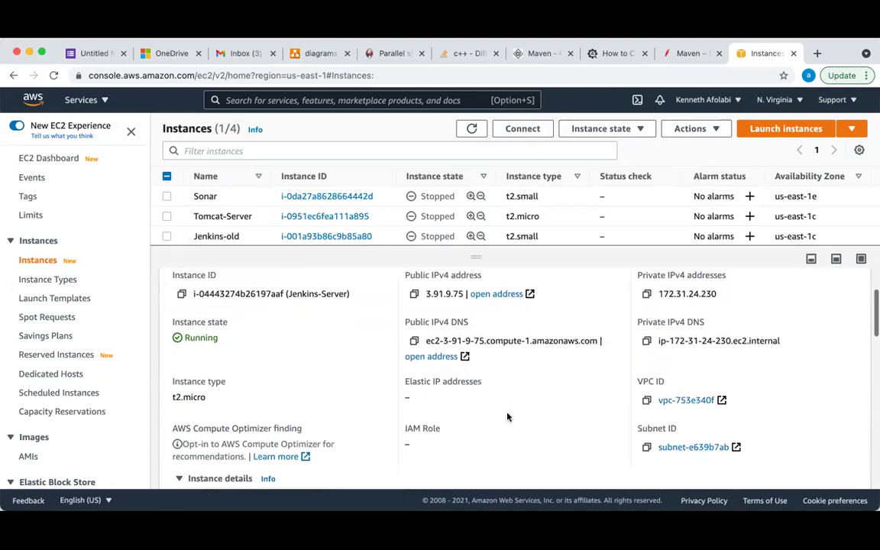
{"action": "scroll", "coordinate": [509, 418], "scroll_direction": "down", "scroll_amount": 5}
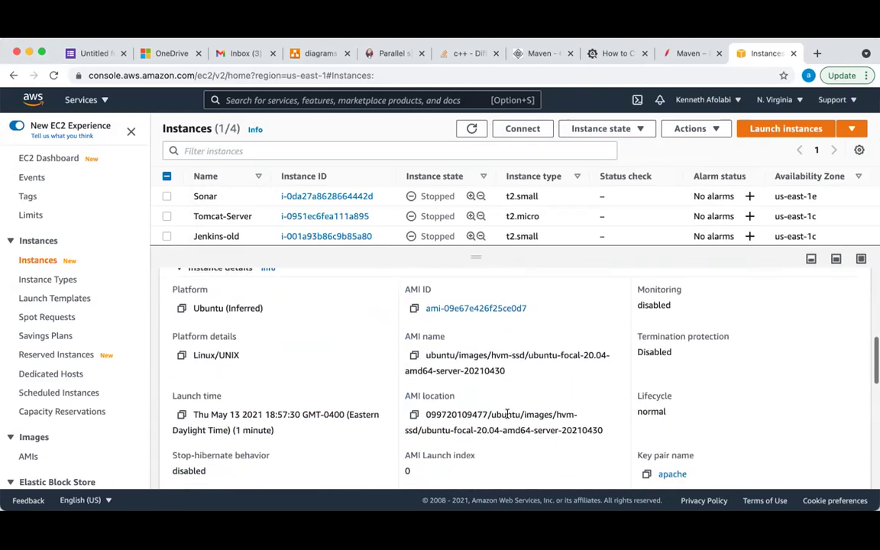
{"action": "scroll", "coordinate": [506, 414], "scroll_direction": "down", "scroll_amount": 4}
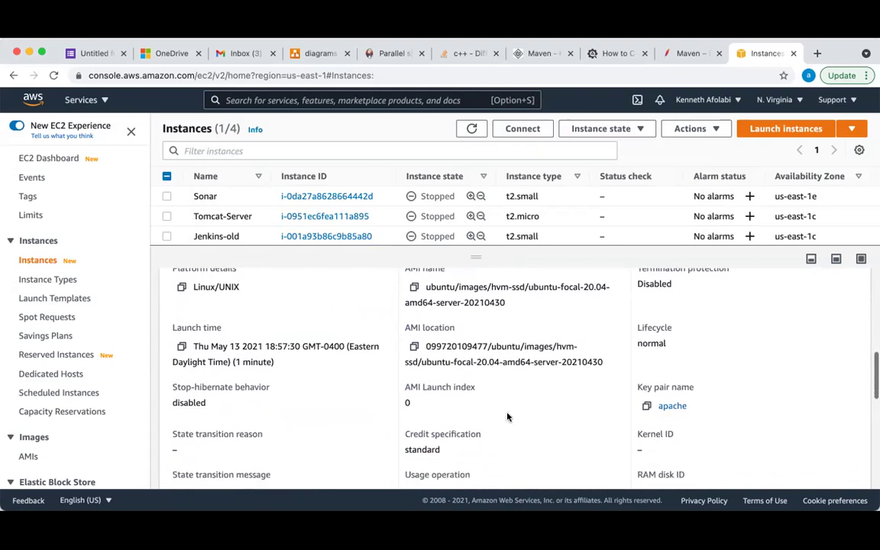
{"action": "scroll", "coordinate": [507, 417], "scroll_direction": "down", "scroll_amount": 5}
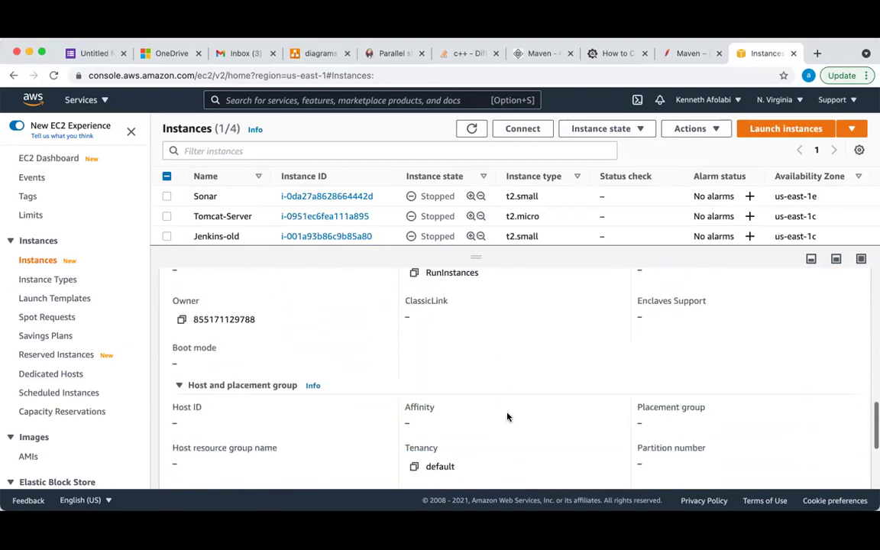
{"action": "scroll", "coordinate": [507, 416], "scroll_direction": "down", "scroll_amount": 4}
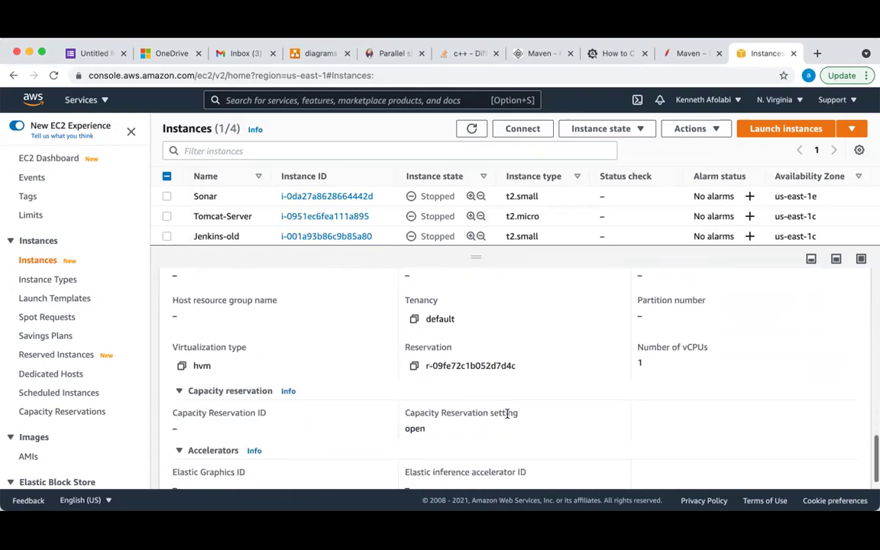
{"action": "scroll", "coordinate": [507, 414], "scroll_direction": "up", "scroll_amount": 15}
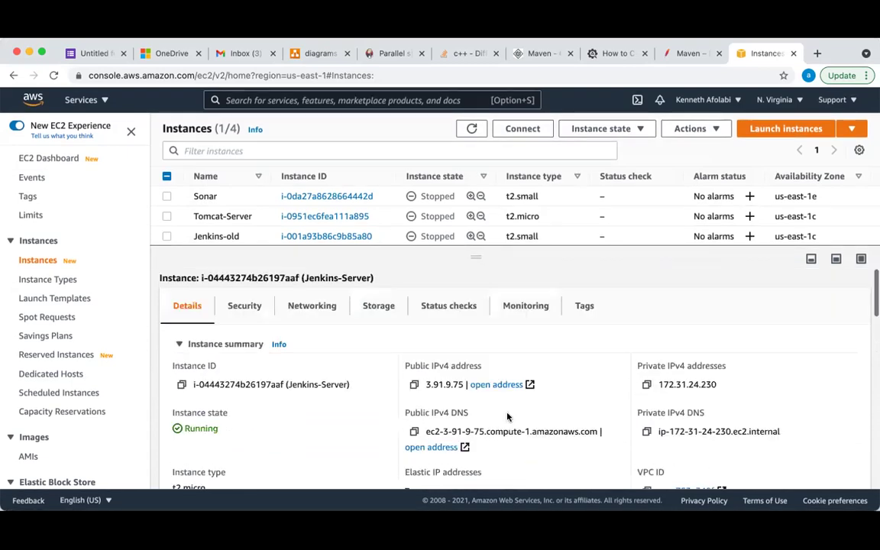
Review the Networking and Security tabs, then open the Connect to instance page
{"action": "left_click", "coordinate": [315, 304]}
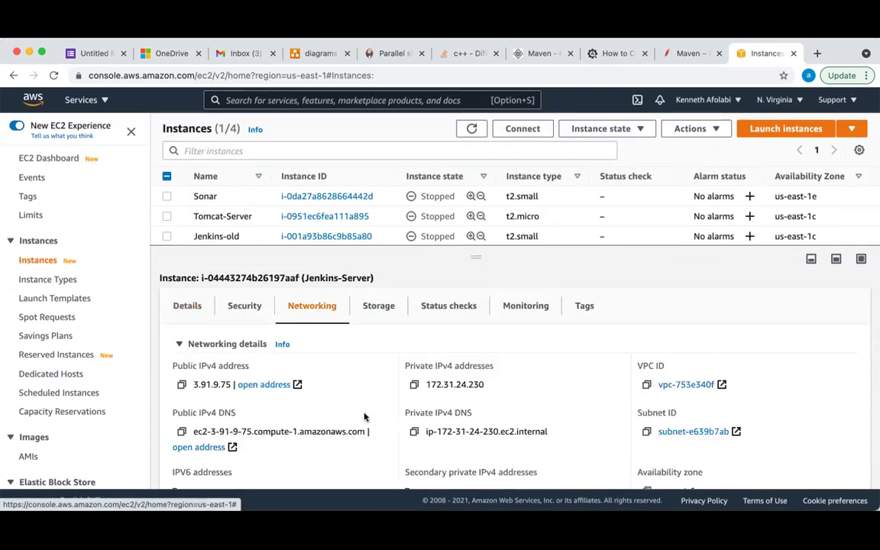
{"action": "scroll", "coordinate": [365, 416], "scroll_direction": "down", "scroll_amount": 3}
{"action": "scroll", "coordinate": [365, 416], "scroll_direction": "up", "scroll_amount": 3}
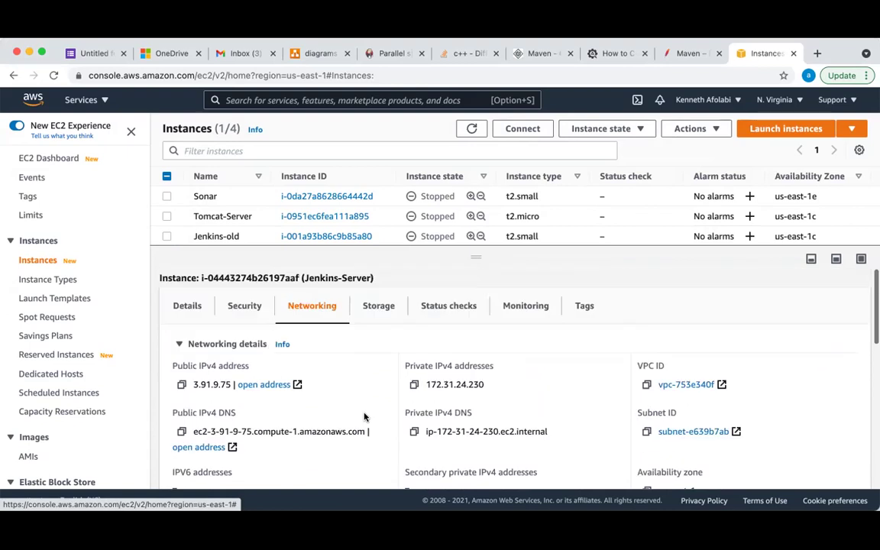
{"action": "left_click", "coordinate": [249, 308]}
{"action": "scroll", "coordinate": [489, 434], "scroll_direction": "down", "scroll_amount": 6}
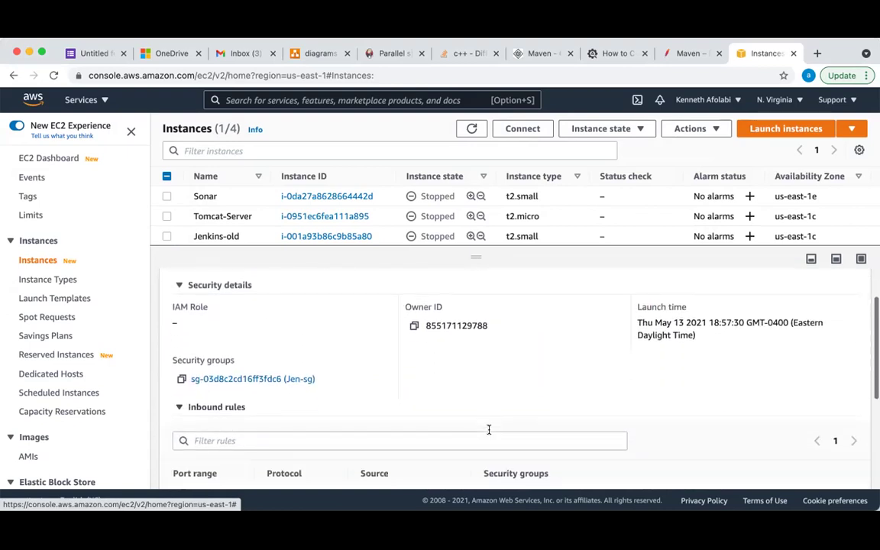
{"action": "scroll", "coordinate": [490, 434], "scroll_direction": "up", "scroll_amount": 6}
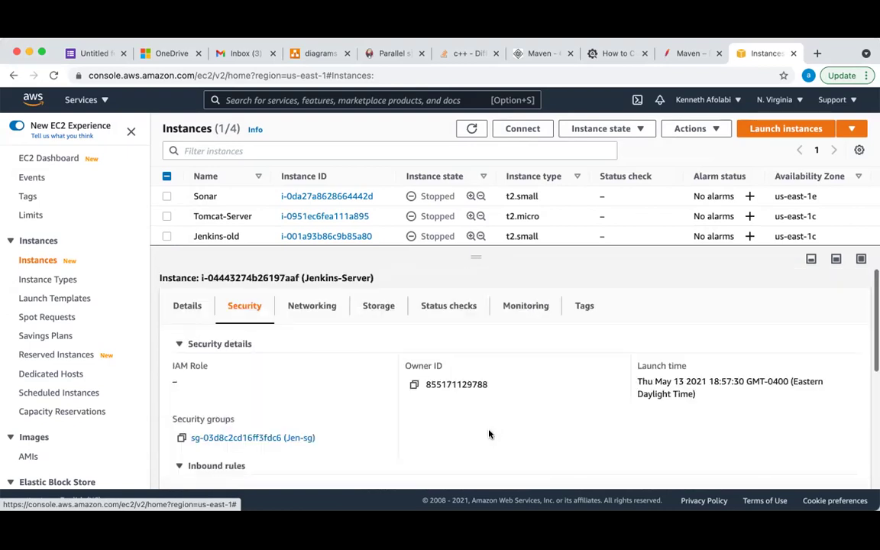
{"action": "left_click", "coordinate": [175, 306]}
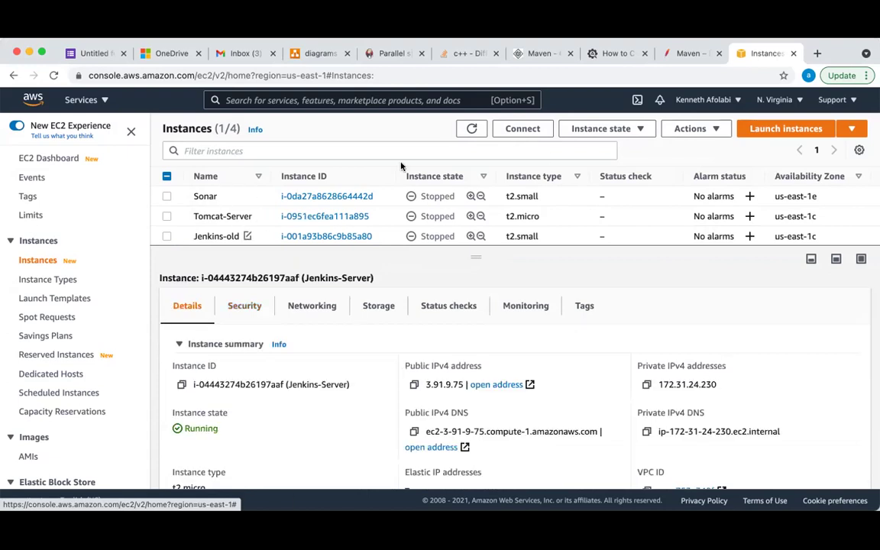
{"action": "left_click", "coordinate": [533, 131]}
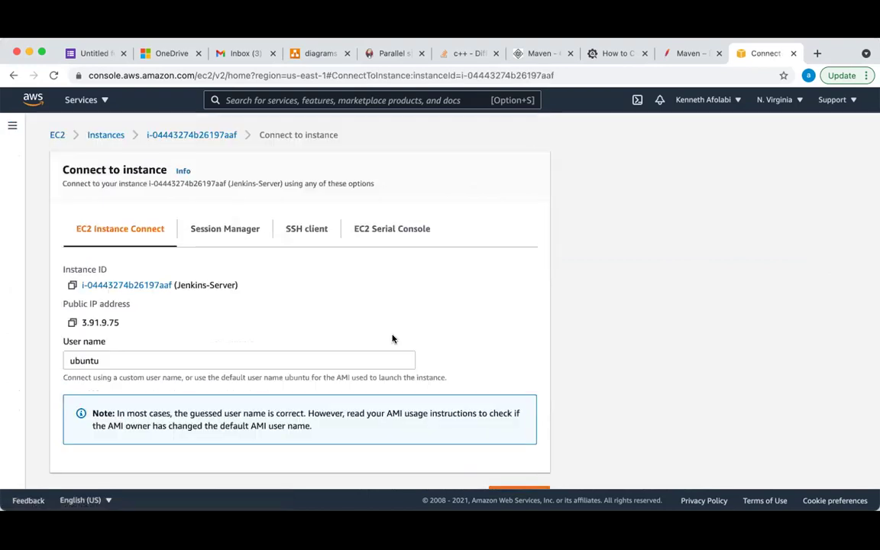
Note the key file apache.pem on the SSH client tab and run ls -l in the local terminal
{"action": "scroll", "coordinate": [393, 338], "scroll_direction": "down", "scroll_amount": 2}
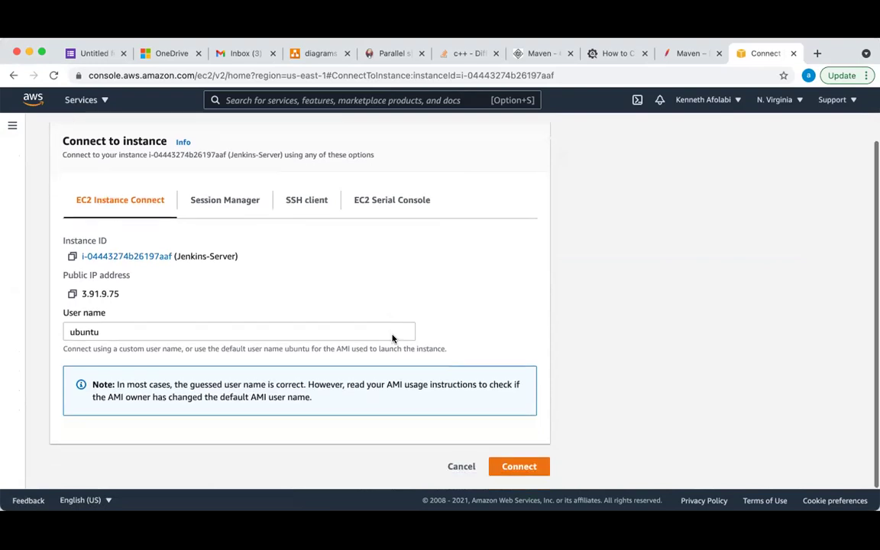
{"action": "scroll", "coordinate": [392, 339], "scroll_direction": "up", "scroll_amount": 2}
{"action": "left_click", "coordinate": [305, 229]}
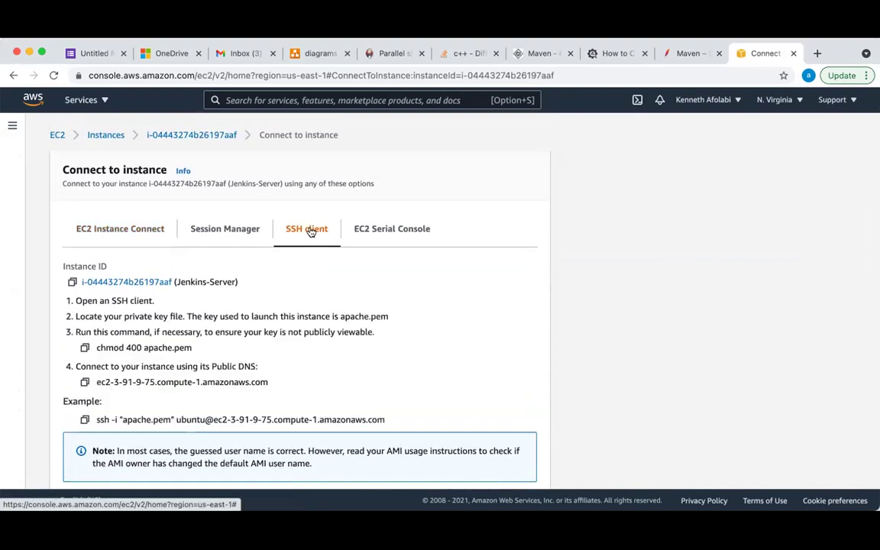
{"action": "scroll", "coordinate": [306, 349], "scroll_direction": "down", "scroll_amount": 1}
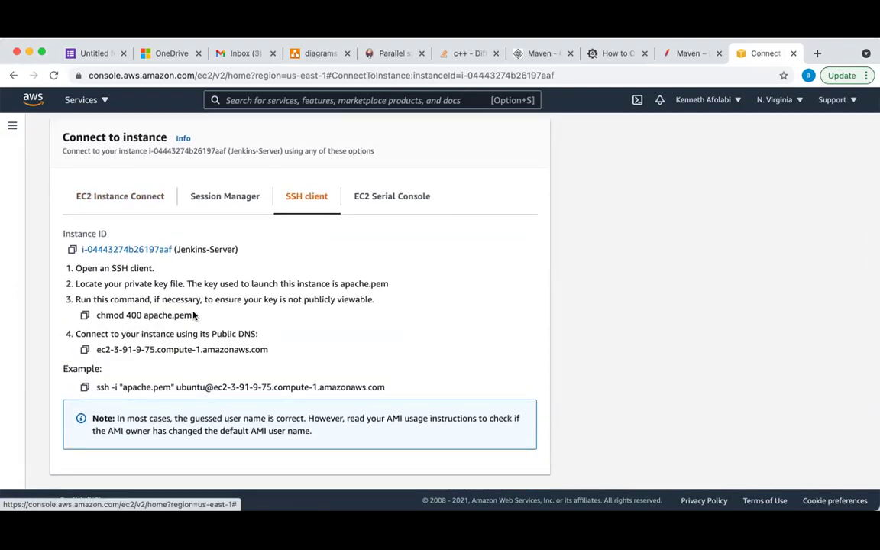
{"action": "left_click_drag", "start_coordinate": [193, 316], "coordinate": [139, 316]}
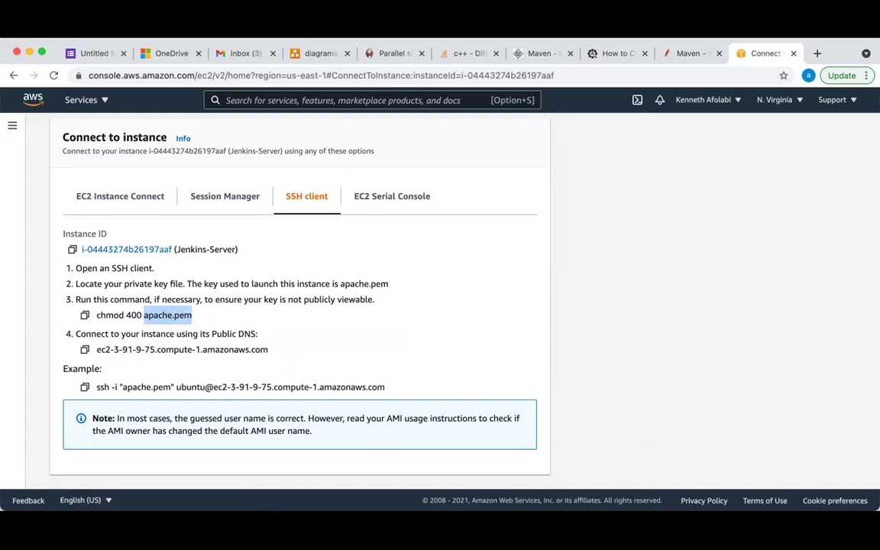
{"action": "key", "text": "super+Tab"}
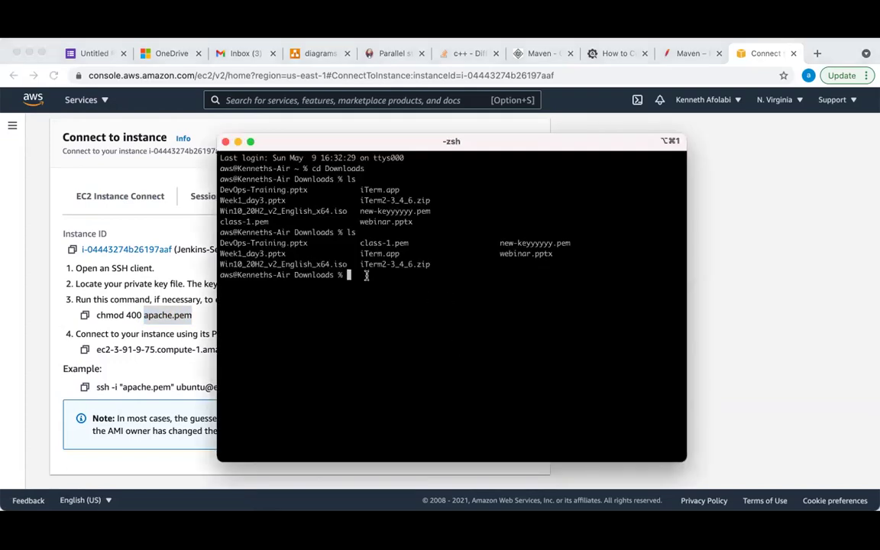
{"action": "type", "text": "ls -l"}
{"action": "key", "text": "Return"}
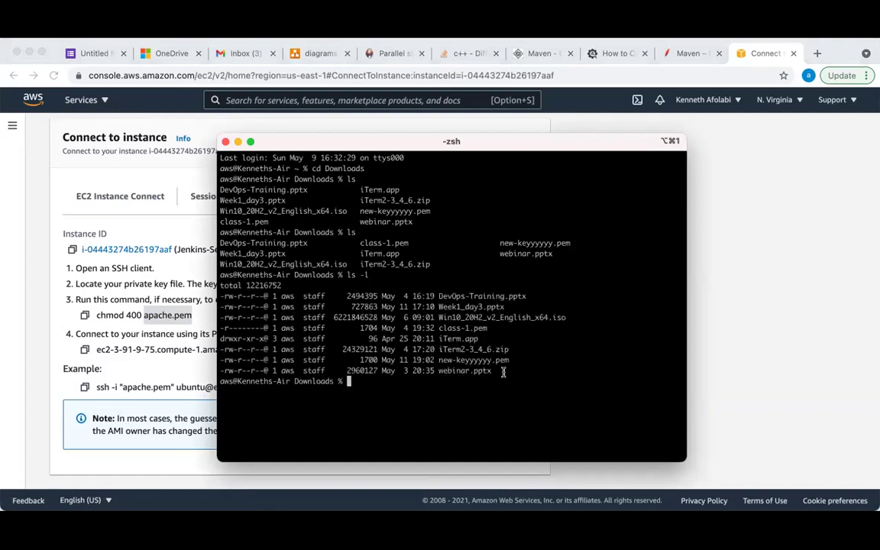
Launch an EC2 Instance Connect browser shell on Jenkins-Server as ubuntu
{"action": "left_click", "coordinate": [763, 354]}
{"action": "scroll", "coordinate": [317, 261], "scroll_direction": "up", "scroll_amount": 1}
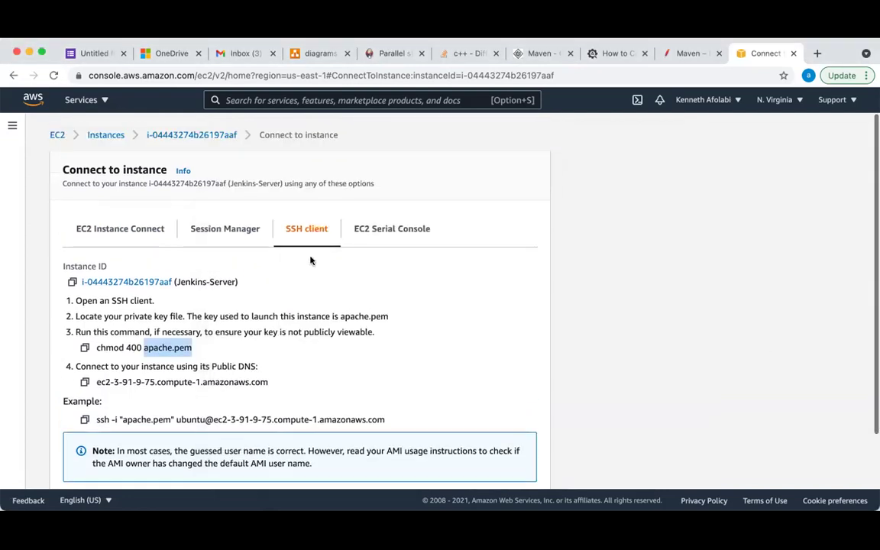
{"action": "left_click", "coordinate": [110, 229]}
{"action": "scroll", "coordinate": [289, 321], "scroll_direction": "down", "scroll_amount": 1}
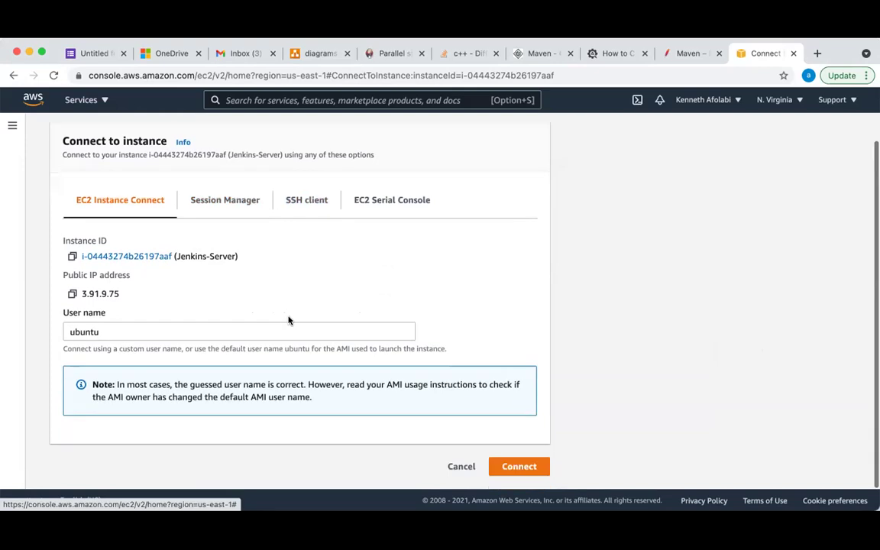
{"action": "left_click", "coordinate": [520, 468]}
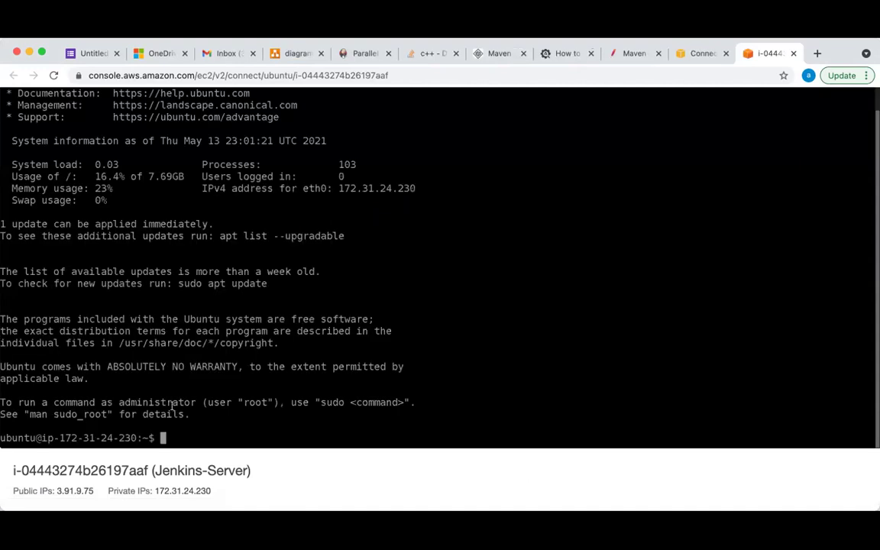
Clear the Jenkins-Server shell and run ls, showing an empty home directory
{"action": "type", "text": "clear"}
{"action": "key", "text": "Return"}
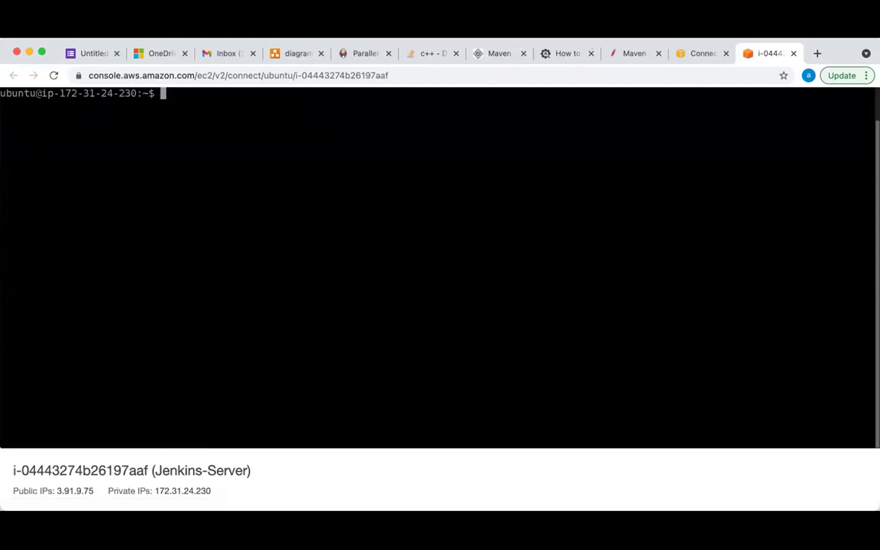
{"action": "type", "text": "ls"}
{"action": "key", "text": "Return"}
{"action": "type", "text": "ls"}
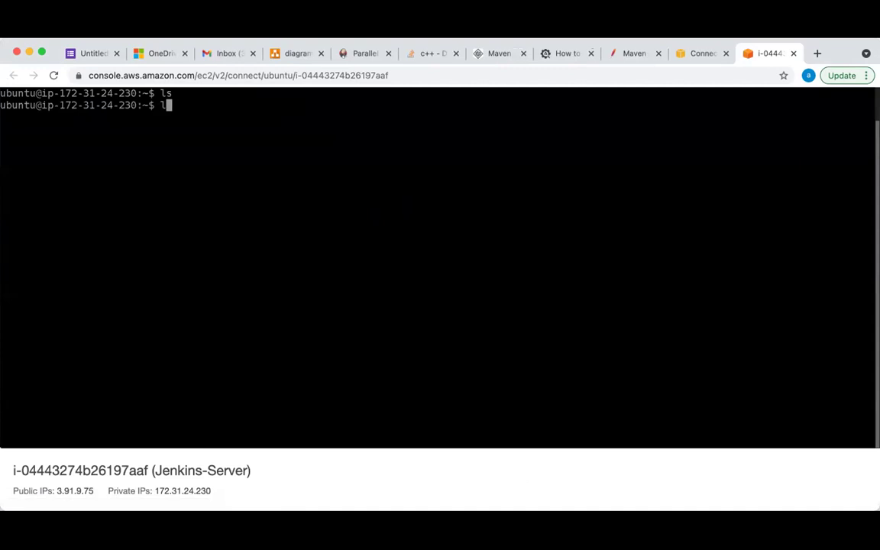
{"action": "key", "text": "Return"}
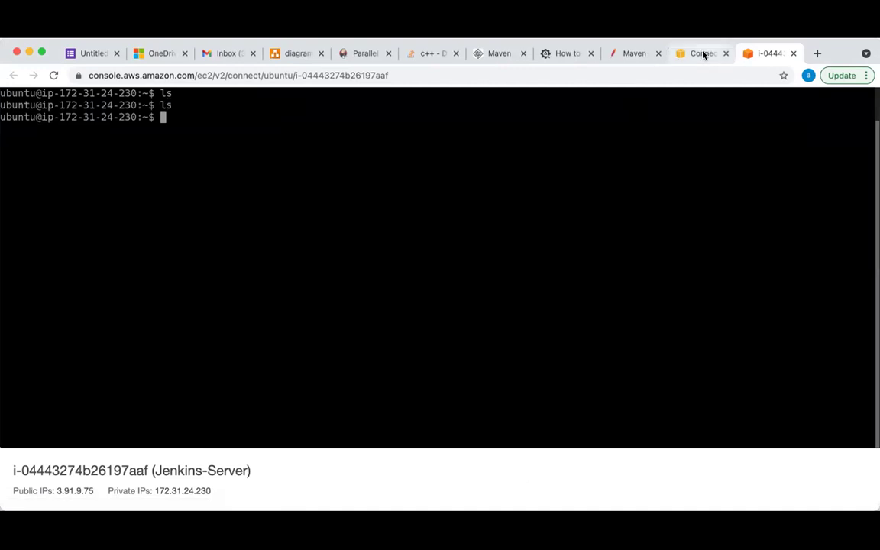
Browse the SSH client and Session Manager options, then return to the shell for a fresh prompt
{"action": "left_click", "coordinate": [702, 54]}
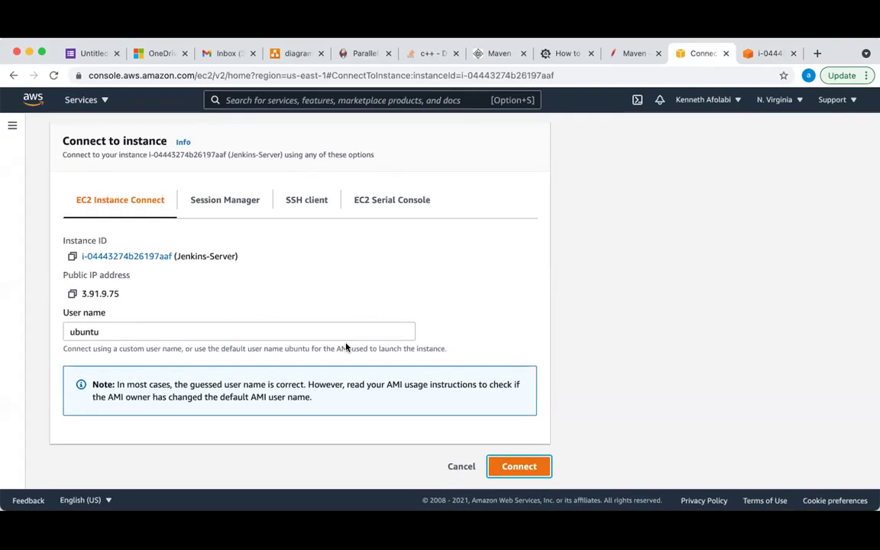
{"action": "left_click", "coordinate": [308, 201]}
{"action": "left_click", "coordinate": [234, 202]}
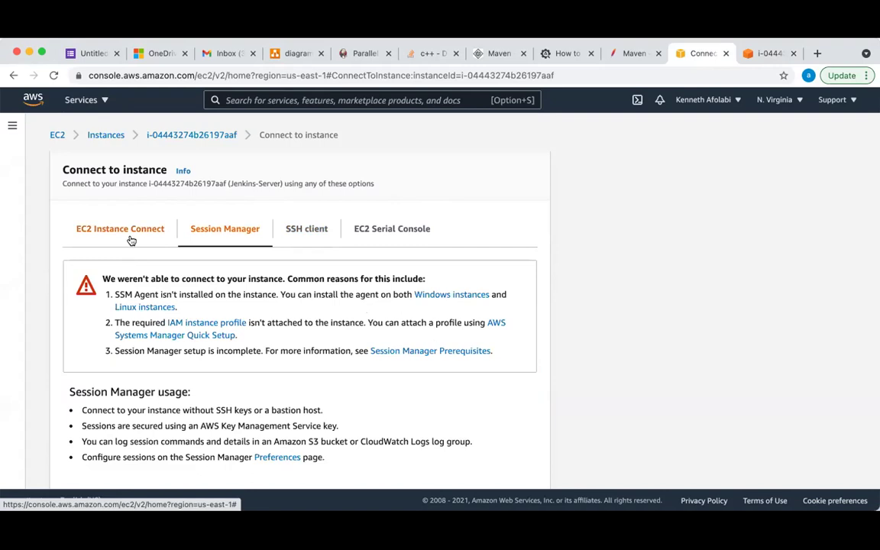
{"action": "left_click", "coordinate": [130, 240]}
{"action": "left_click", "coordinate": [767, 53]}
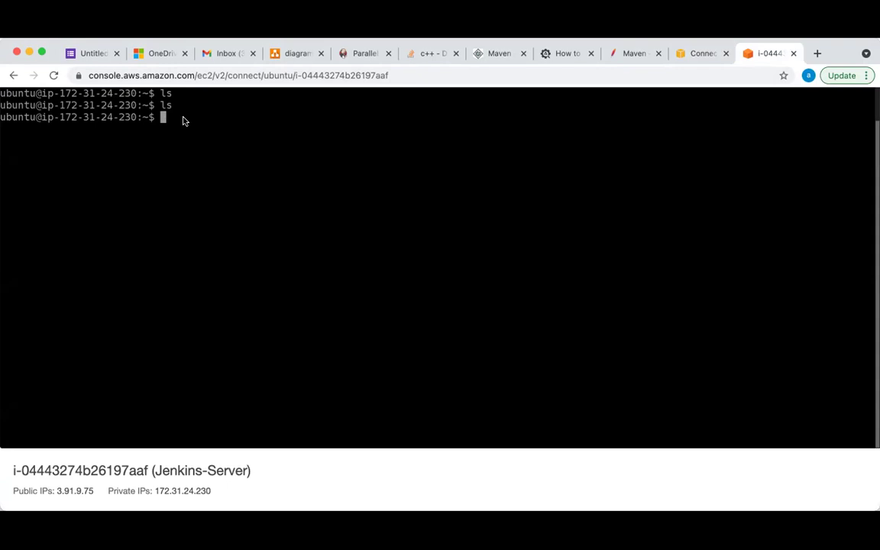
{"action": "key", "text": "Return"}
{"action": "key", "text": "Return"}
{"action": "key", "text": "Return"}
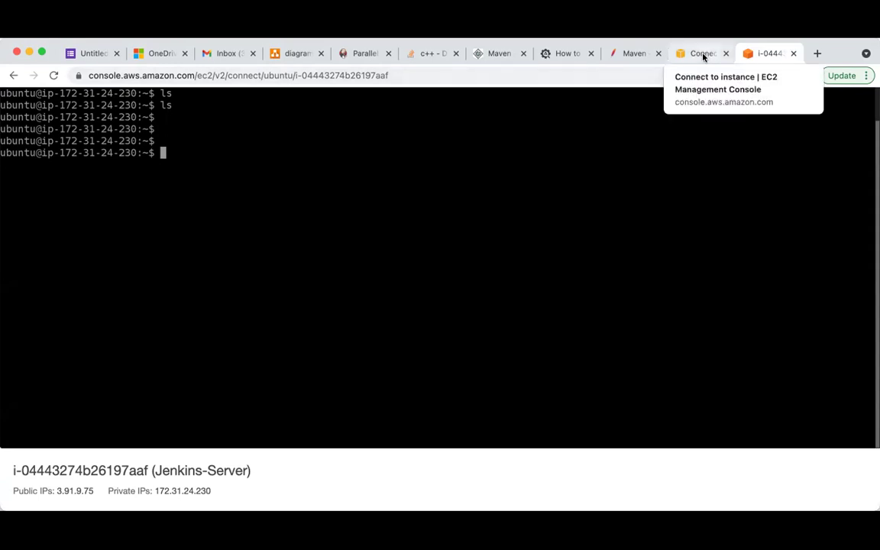
{"action": "left_click", "coordinate": [702, 55]}
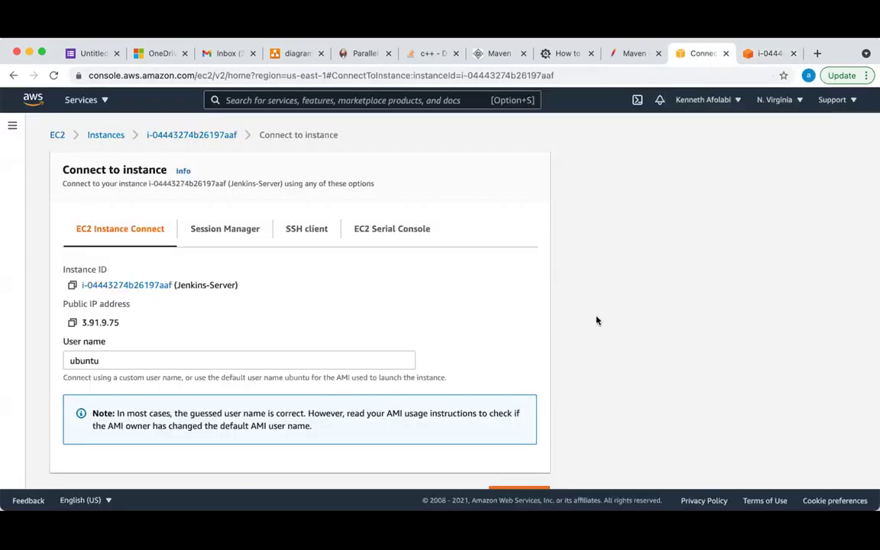
{"action": "left_click", "coordinate": [766, 55]}
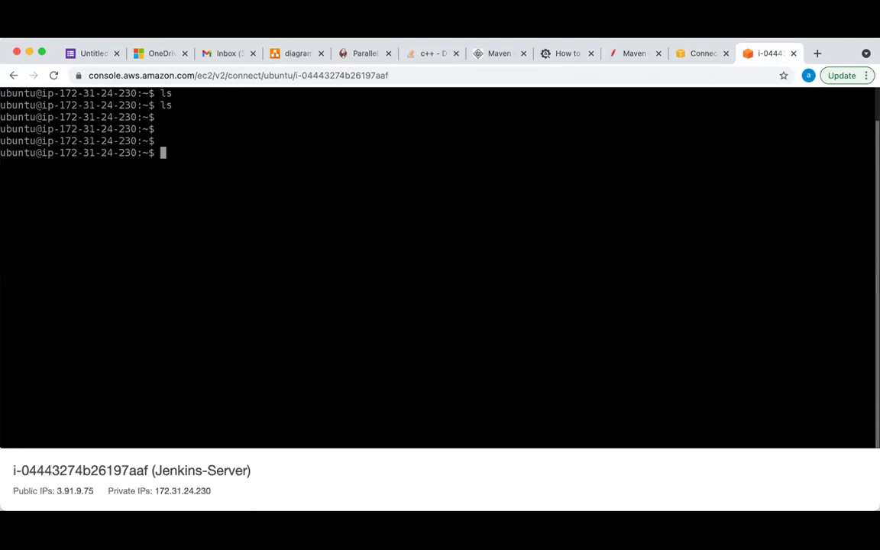
Switch between Terminal and the browser shell, ending on the Connect to instance page
{"action": "key", "text": "super+Tab"}
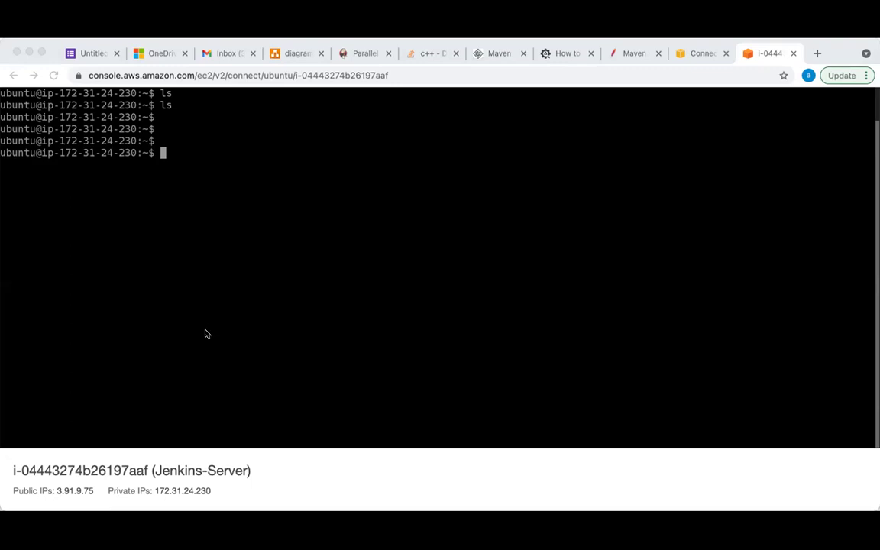
{"action": "left_click", "coordinate": [791, 258]}
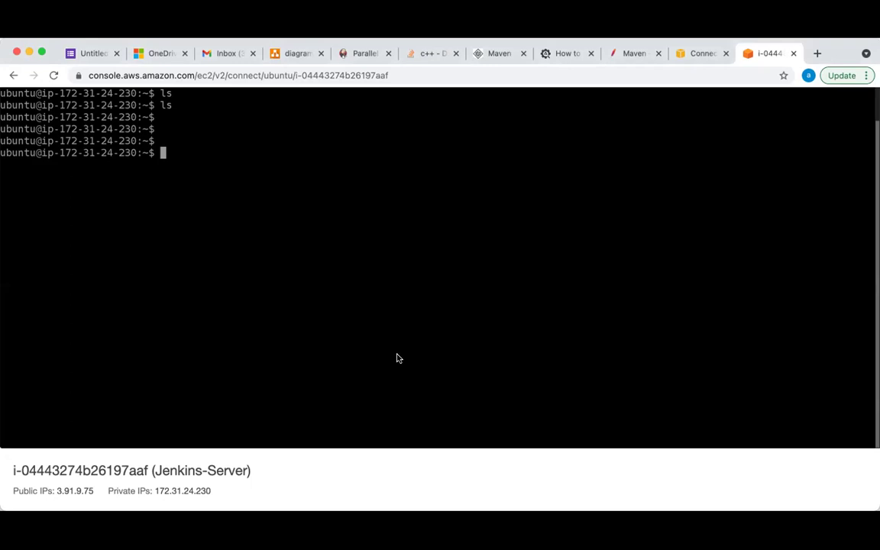
{"action": "left_click", "coordinate": [725, 249]}
{"action": "key", "text": "super+Tab"}
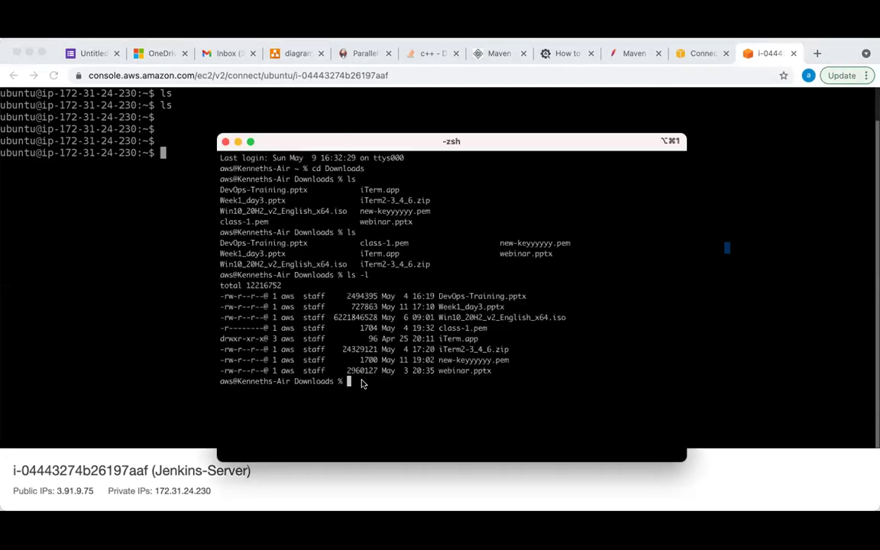
{"action": "left_click", "coordinate": [753, 300]}
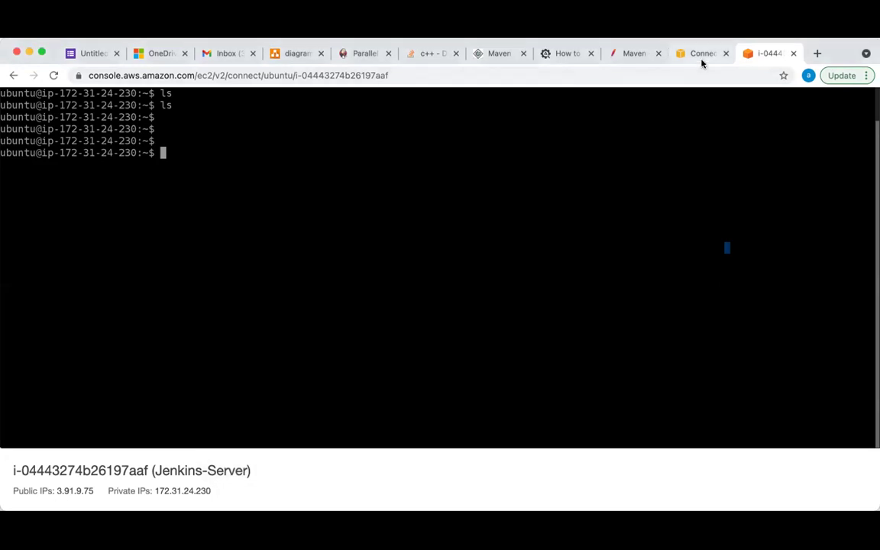
{"action": "left_click", "coordinate": [700, 55]}
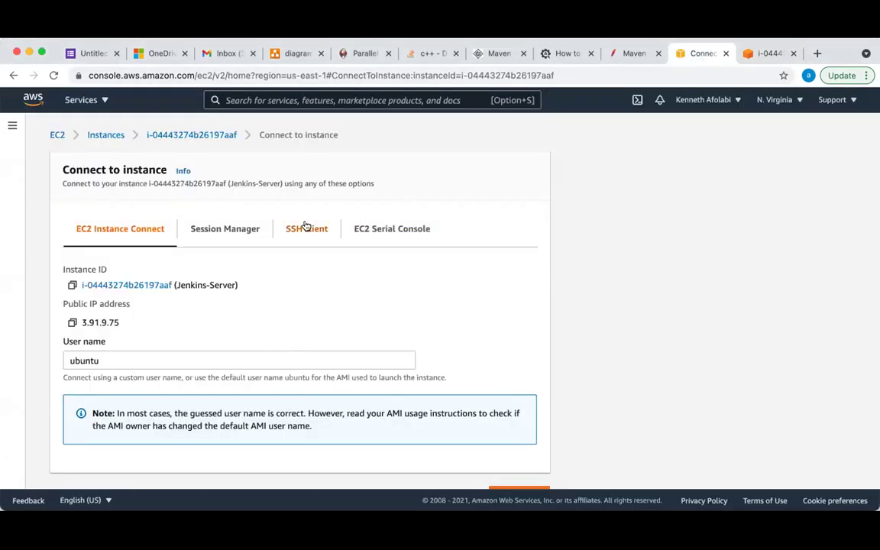
Copy the example ssh -i "apache.pem" command from the SSH client tab, then bring Terminal forward
{"action": "left_click", "coordinate": [305, 227]}
{"action": "scroll", "coordinate": [275, 336], "scroll_direction": "down", "scroll_amount": 1}
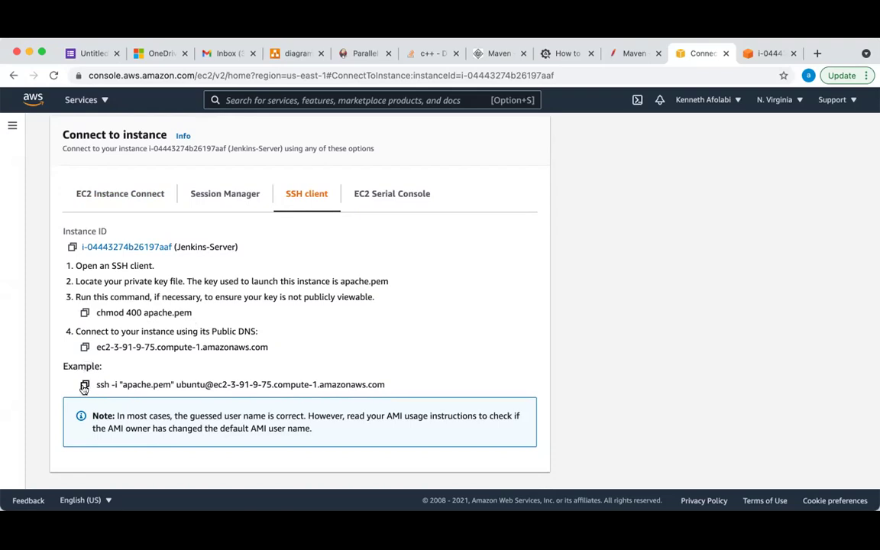
{"action": "left_click", "coordinate": [84, 386]}
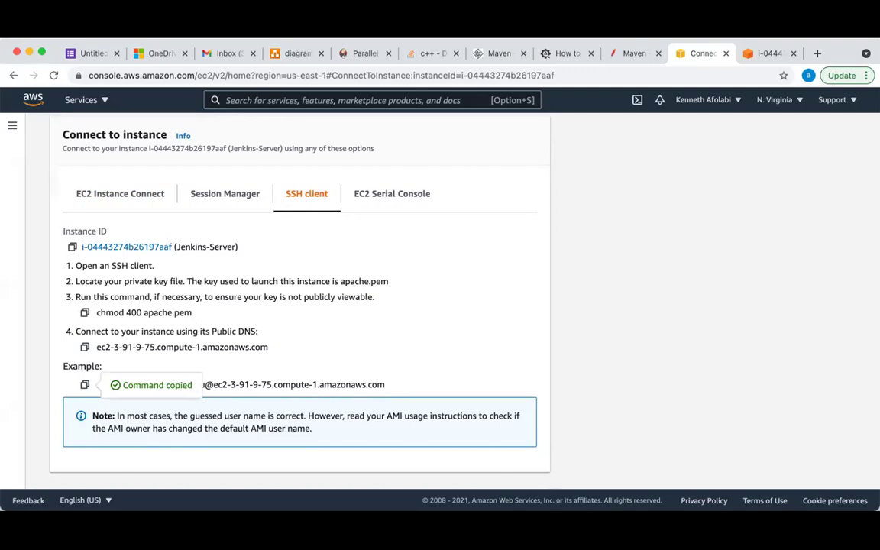
{"action": "key", "text": "super+Tab"}
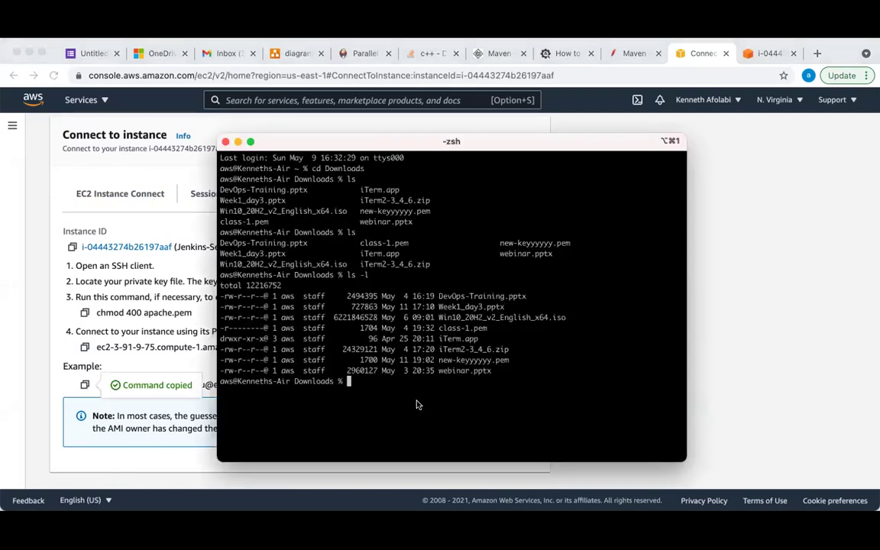
Run the pasted ssh command with apache.pem and accept the host key; login is denied (publickey)
{"action": "key", "text": "super+v"}
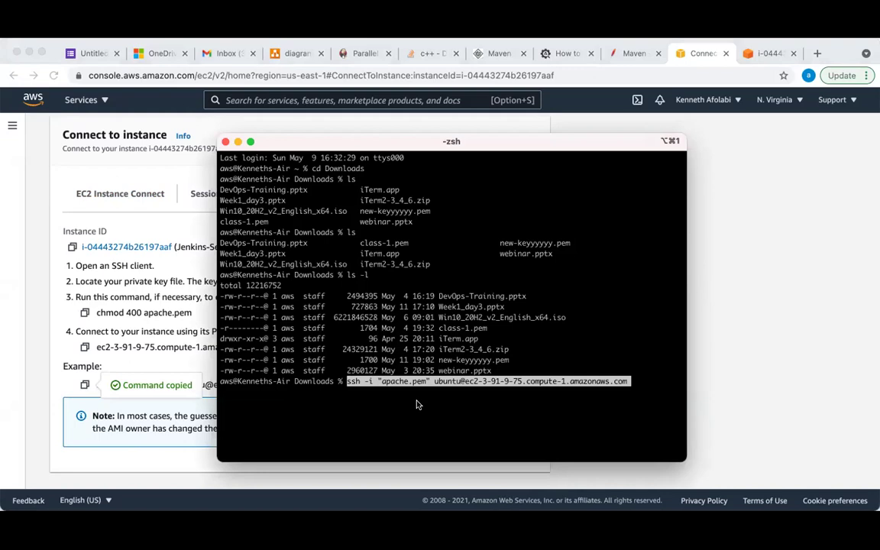
{"action": "key", "text": "Return"}
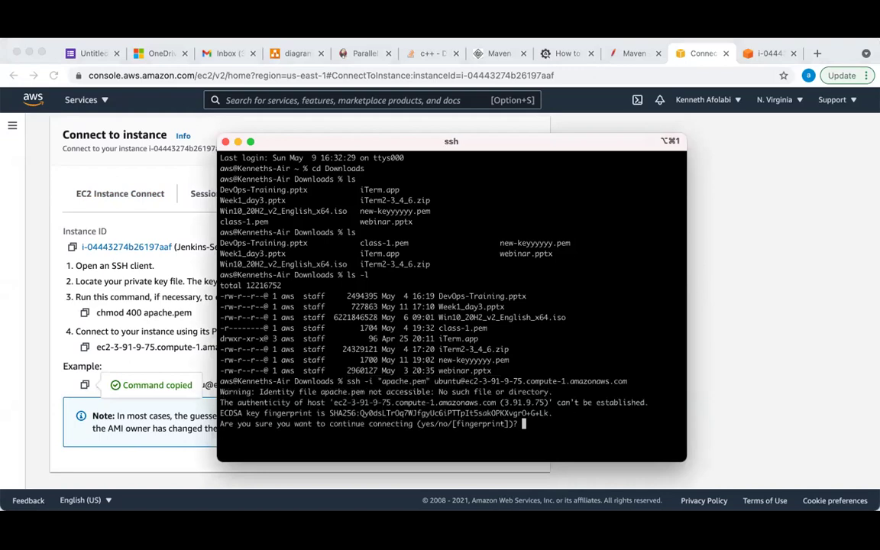
{"action": "type", "text": "yes"}
{"action": "key", "text": "Return"}
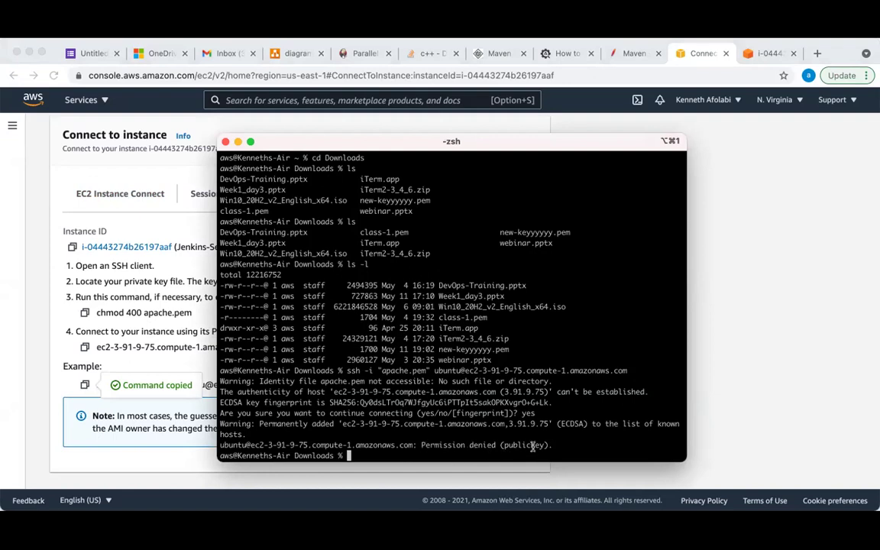
Select the permission-denied error and file listing, then bring the Connect to instance page forward
{"action": "left_click_drag", "start_coordinate": [551, 446], "coordinate": [437, 445]}
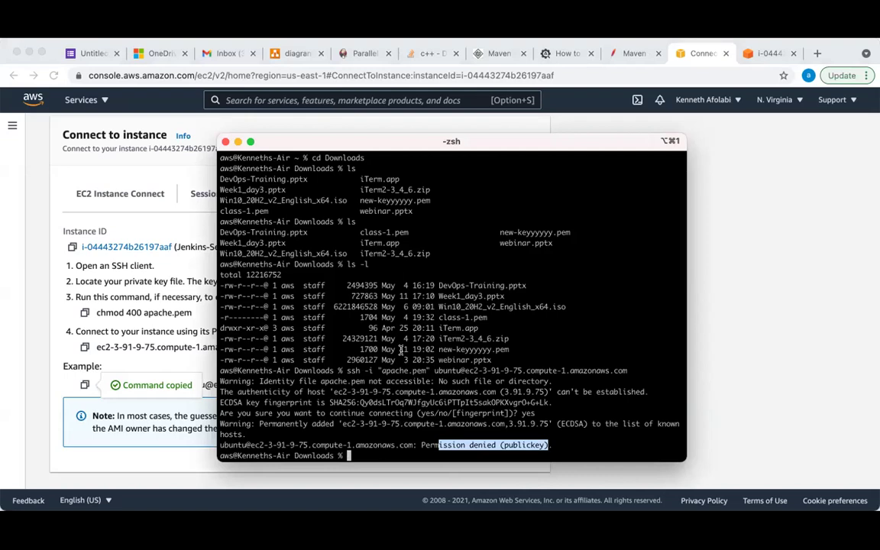
{"action": "left_click_drag", "start_coordinate": [497, 355], "coordinate": [225, 284]}
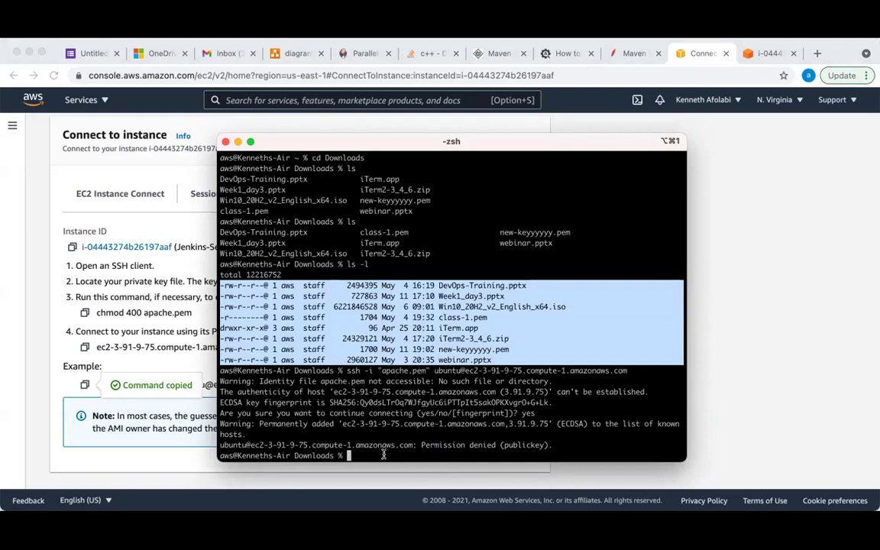
{"action": "left_click", "coordinate": [346, 409]}
{"action": "left_click", "coordinate": [697, 333]}
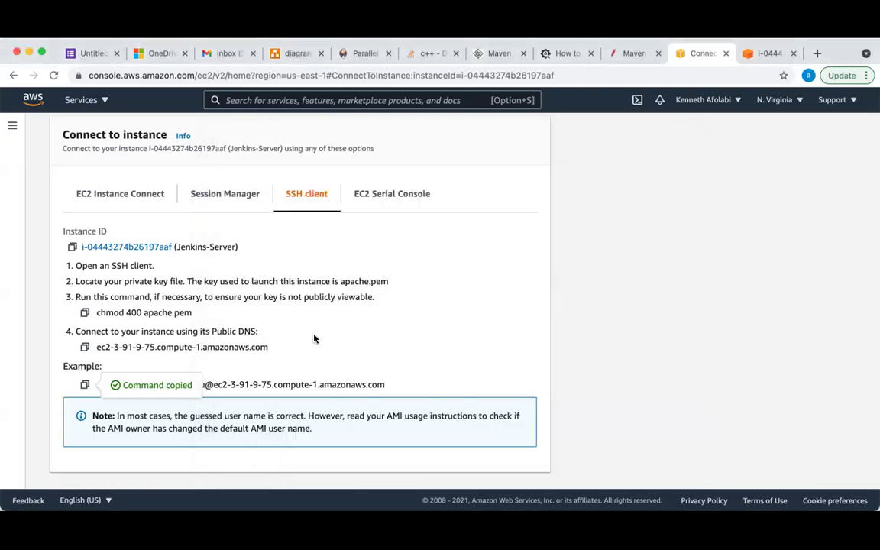
Check the Connect page's SSH instructions, then return to the Jenkins-Server browser shell prompt
{"action": "scroll", "coordinate": [313, 339], "scroll_direction": "down", "scroll_amount": 1}
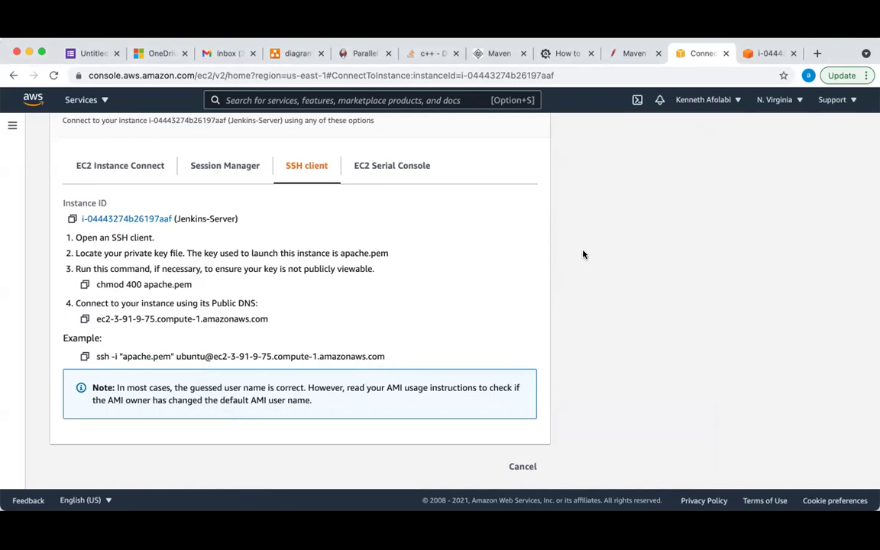
{"action": "scroll", "coordinate": [583, 255], "scroll_direction": "up", "scroll_amount": 2}
{"action": "left_click", "coordinate": [764, 52]}
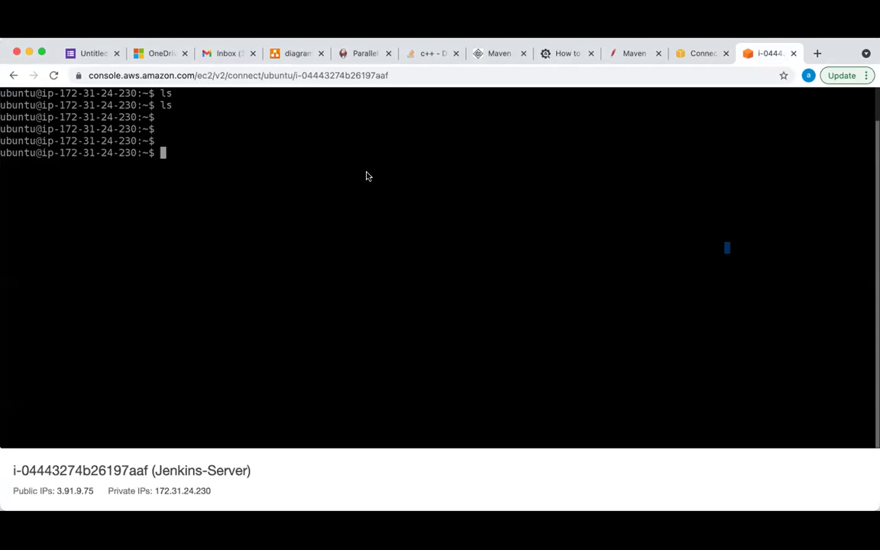
{"action": "left_click", "coordinate": [696, 55]}
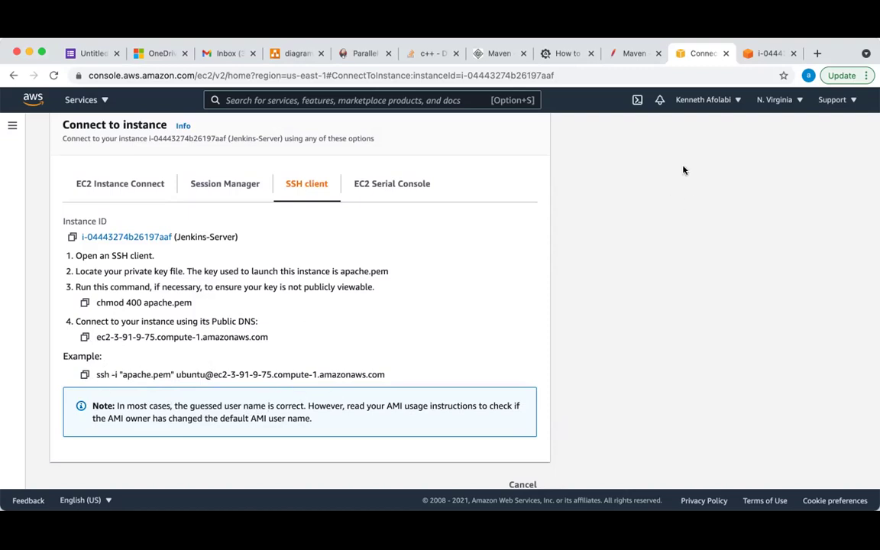
{"action": "left_click", "coordinate": [753, 59]}
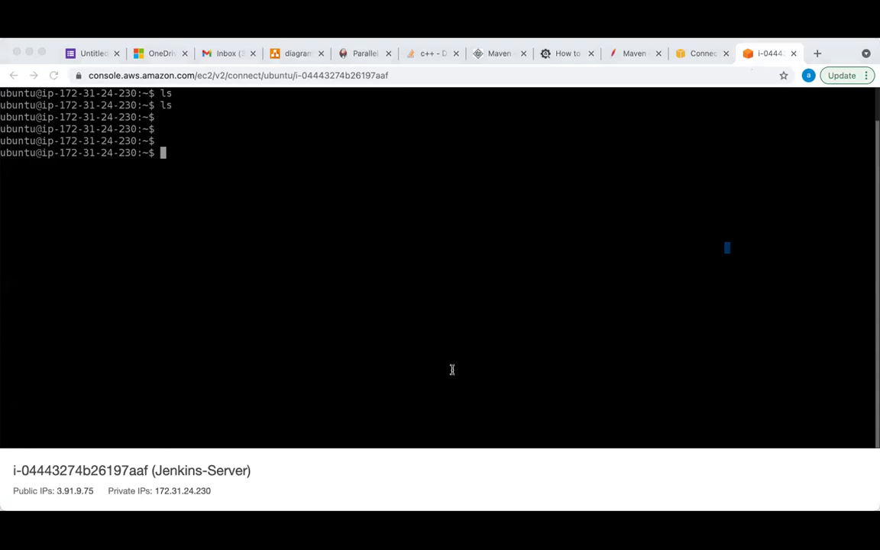
{"action": "left_click", "coordinate": [764, 307]}
Run sudo apt update on Jenkins-Server, fetching 18.8 MB and finding 19 upgradable packages
{"action": "type", "text": "sudo"}
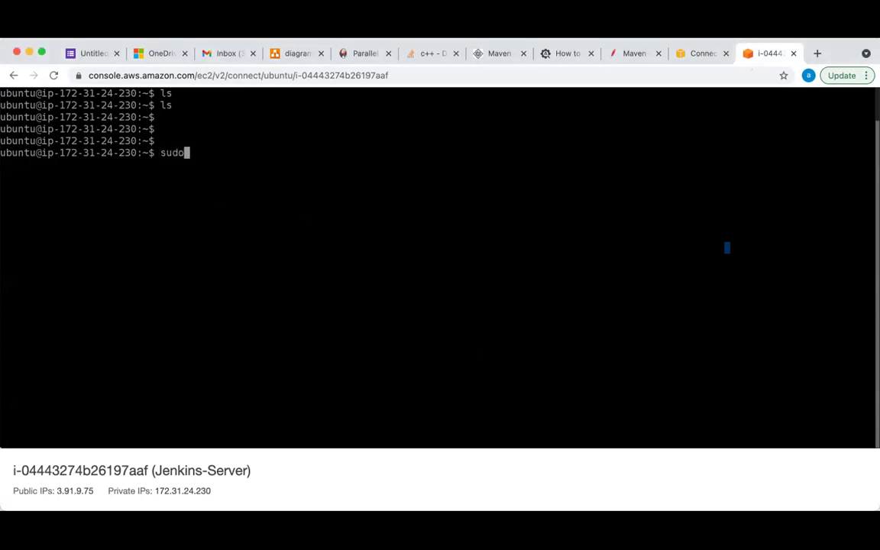
{"action": "type", "text": " apt update"}
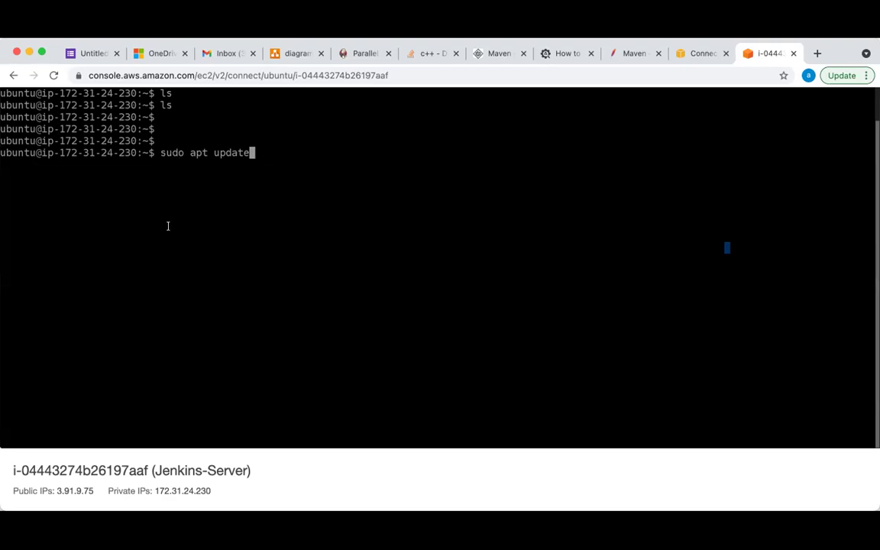
{"action": "key", "text": "Return"}
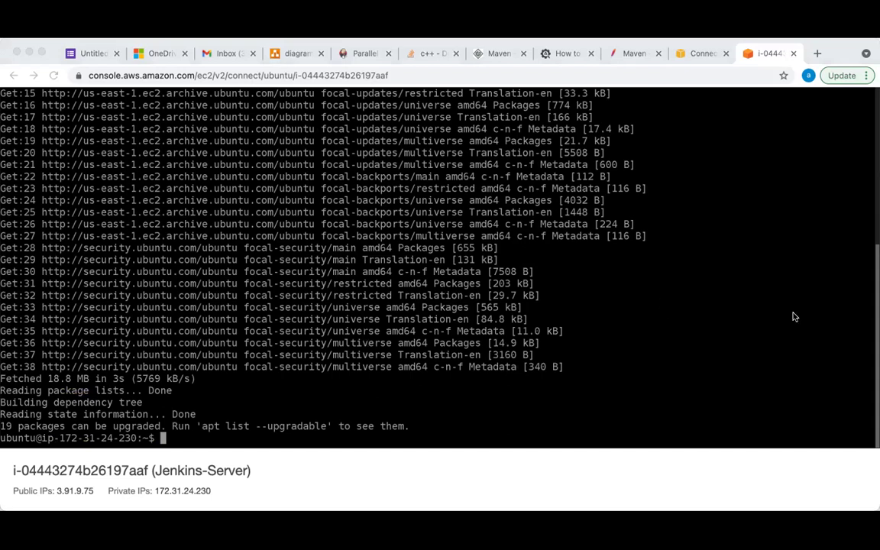
{"action": "left_click", "coordinate": [708, 289]}
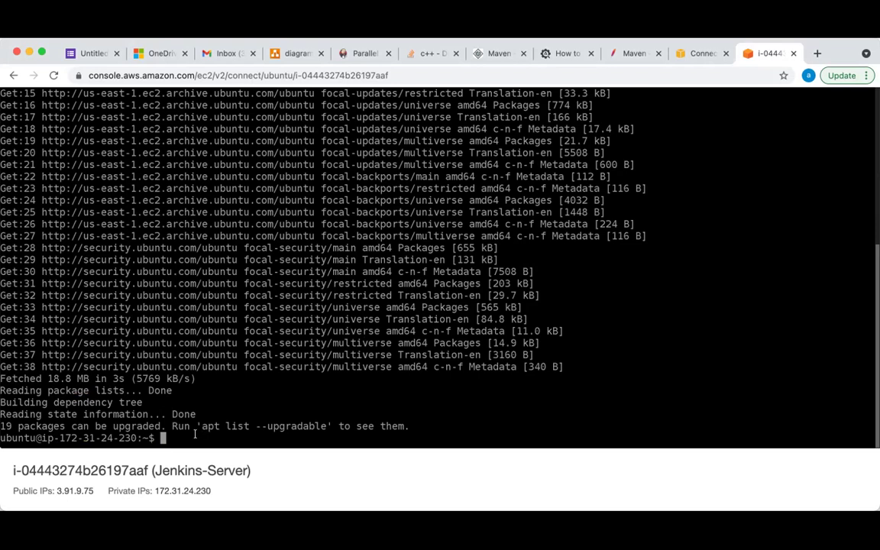
Cancel the pasted default-jdk install command and clear the terminal screen
{"action": "key", "text": "super+v"}
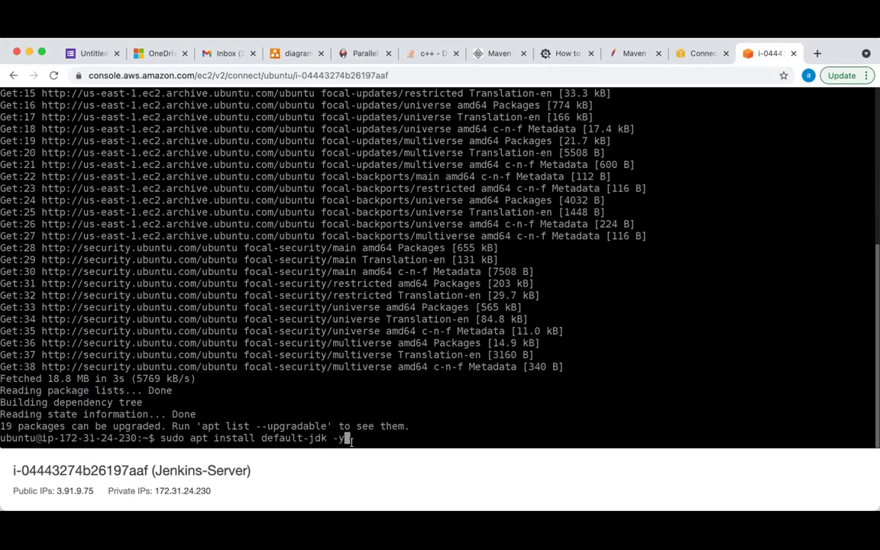
{"action": "key", "text": "ctrl+c"}
{"action": "type", "text": "clear"}
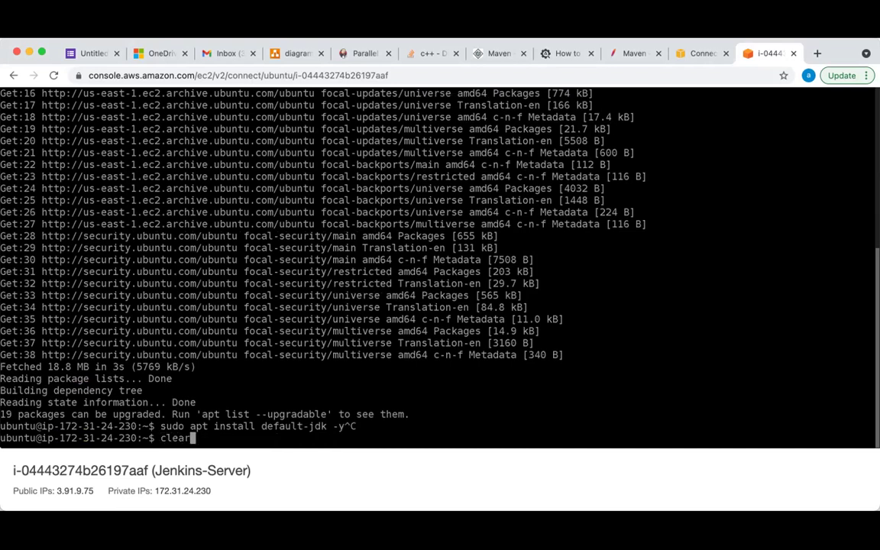
{"action": "key", "text": "Return"}
{"action": "key", "text": "Up"}
{"action": "key", "text": "Up"}
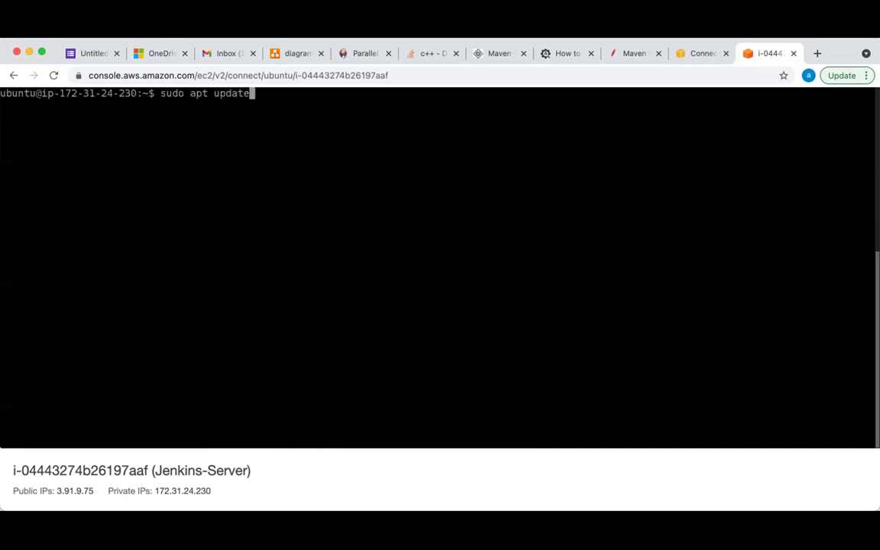
{"action": "key", "text": "BackSpace"}
{"action": "key", "text": "BackSpace"}
{"action": "key", "text": "BackSpace"}
{"action": "key", "text": "BackSpace"}
{"action": "key", "text": "BackSpace"}
{"action": "key", "text": "BackSpace"}
{"action": "key", "text": "BackSpace"}
{"action": "key", "text": "BackSpace"}
{"action": "key", "text": "BackSpace"}
{"action": "key", "text": "BackSpace"}
{"action": "key", "text": "BackSpace"}
{"action": "key", "text": "BackSpace"}
{"action": "key", "text": "BackSpace"}
{"action": "key", "text": "BackSpace"}
{"action": "key", "text": "BackSpace"}
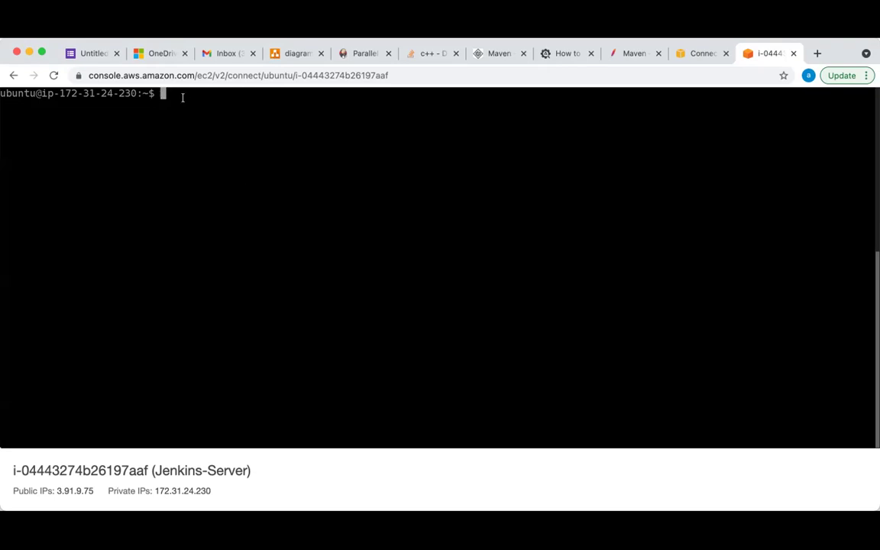
Run java -version, which reports Java not found and lists OpenJDK 8–16 and default-jre packages
{"action": "key", "text": "super+v"}
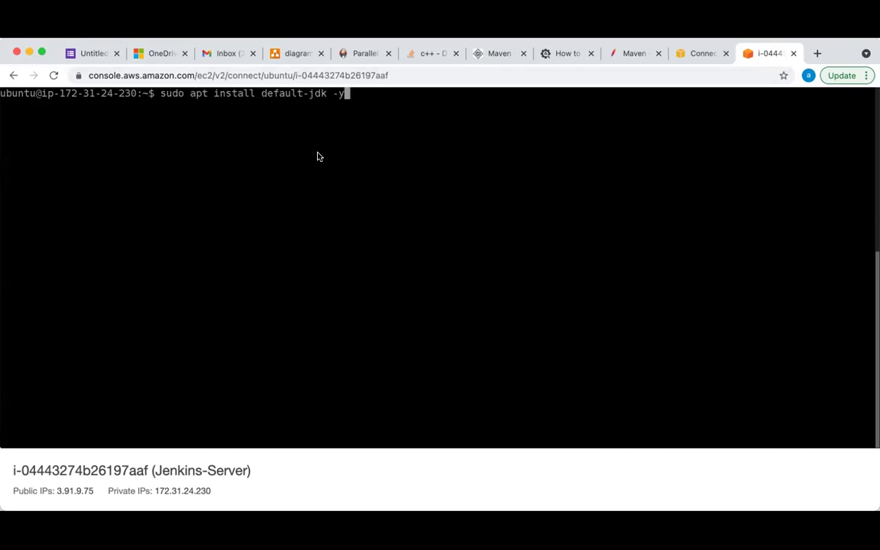
{"action": "key", "text": "ctrl+c"}
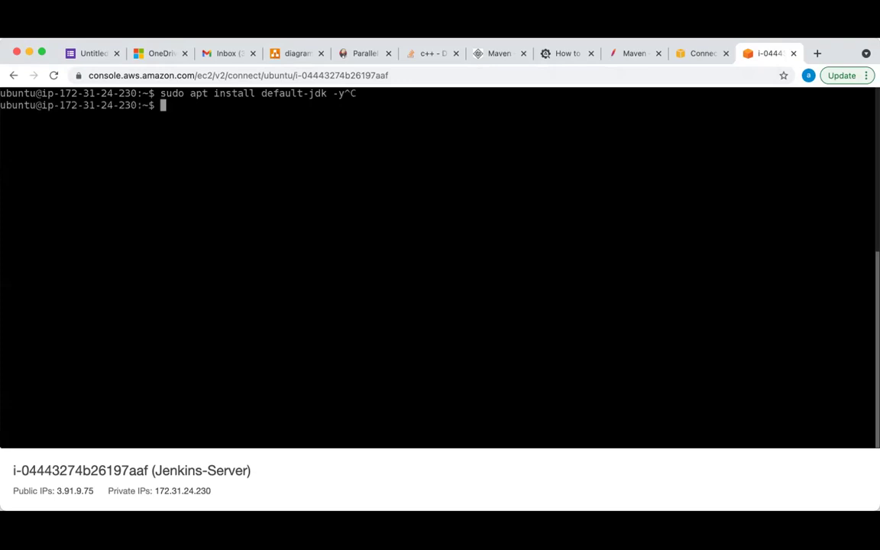
{"action": "type", "text": "java -version"}
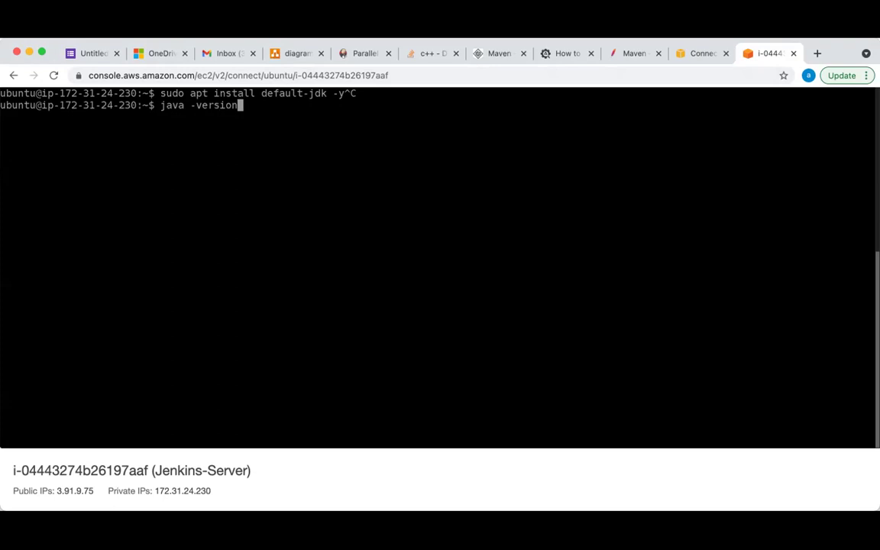
{"action": "key", "text": "Return"}
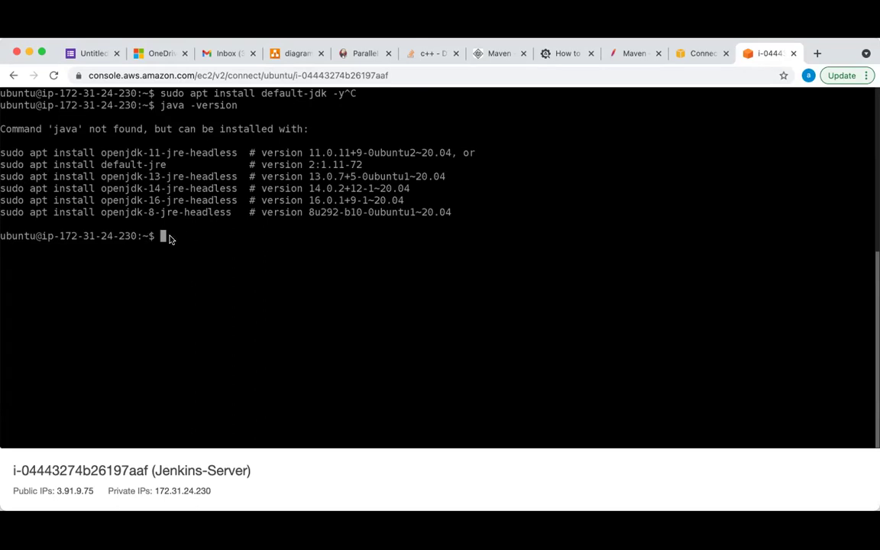
Install default-jdk 2:1.11-72 with sudo apt install default-jdk -y, then paste the Jenkins key wget command
{"action": "type", "text": "clear"}
{"action": "key", "text": "BackSpace"}
{"action": "key", "text": "BackSpace"}
{"action": "key", "text": "BackSpace"}
{"action": "key", "text": "BackSpace"}
{"action": "key", "text": "BackSpace"}
{"action": "key", "text": "super+v"}
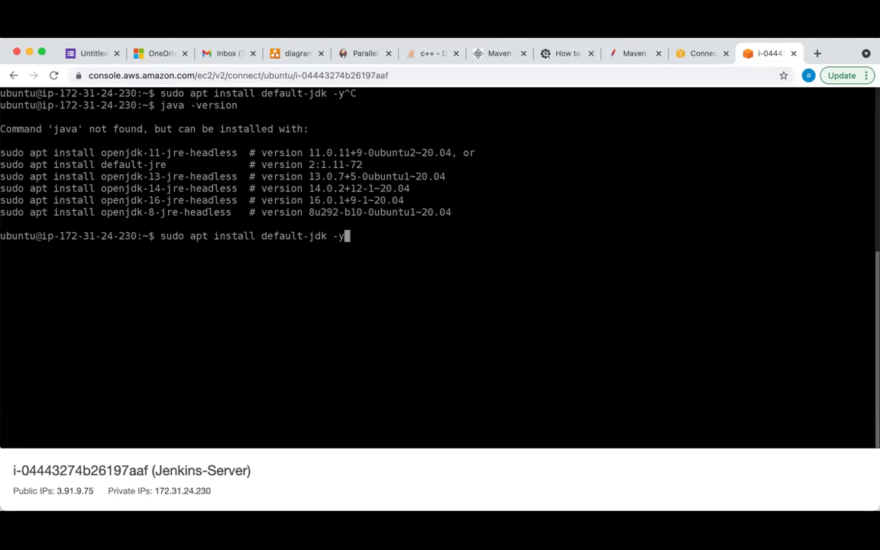
{"action": "key", "text": "Return"}
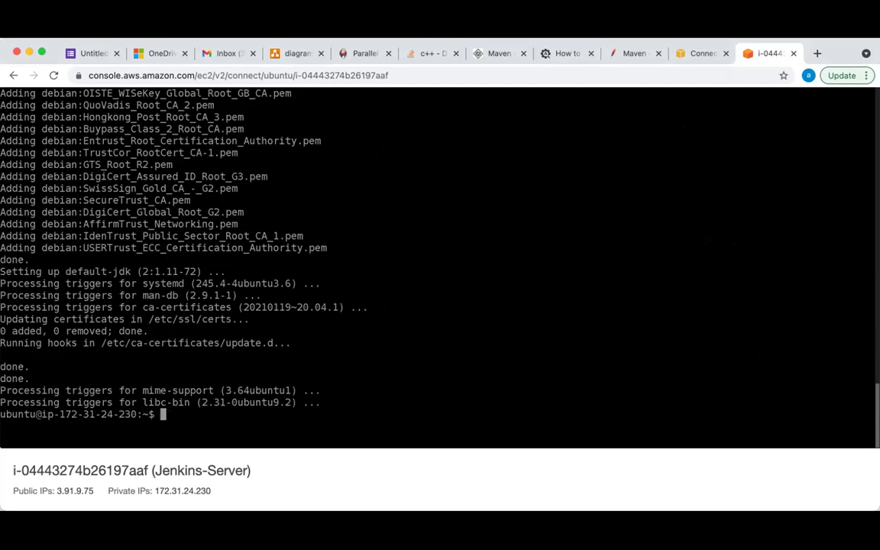
{"action": "key", "text": "super+v"}
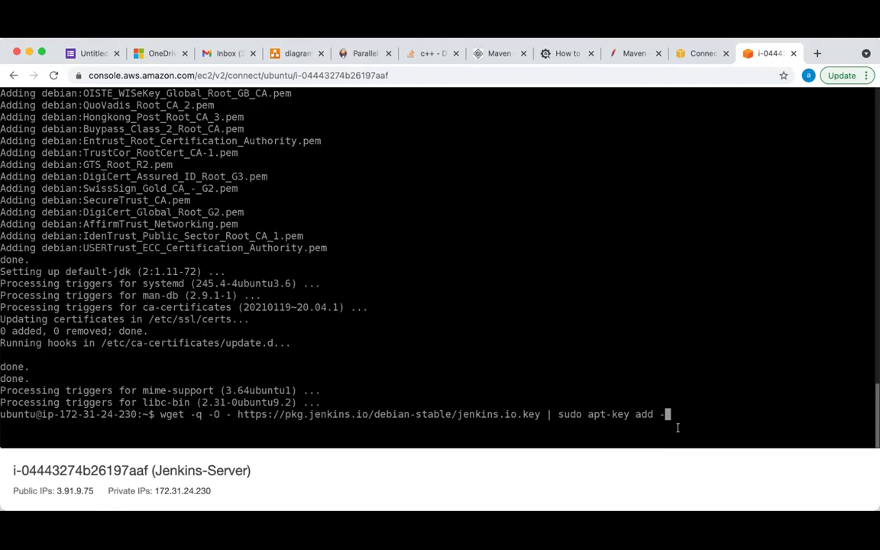
Add the Jenkins signing key (OK returned) and paste the jenkins.list debian-stable source command
{"action": "key", "text": "Return"}
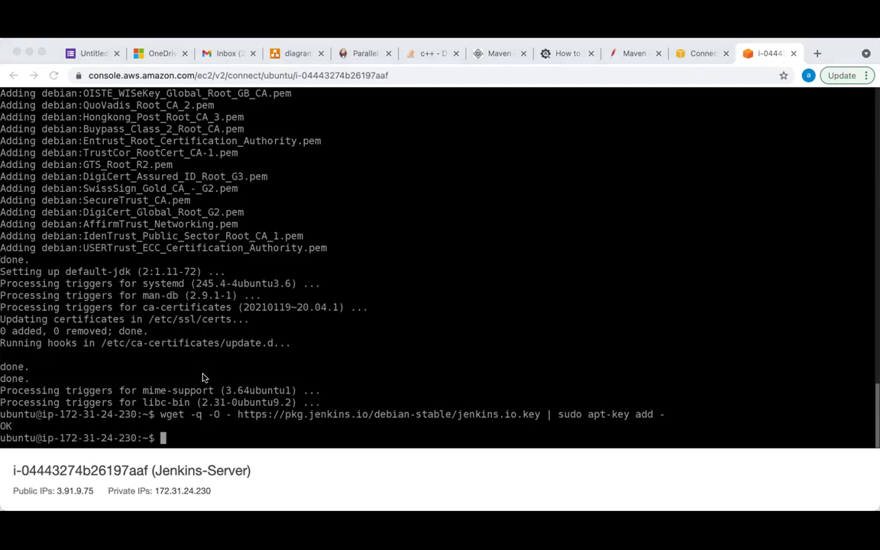
{"action": "left_click", "coordinate": [813, 331]}
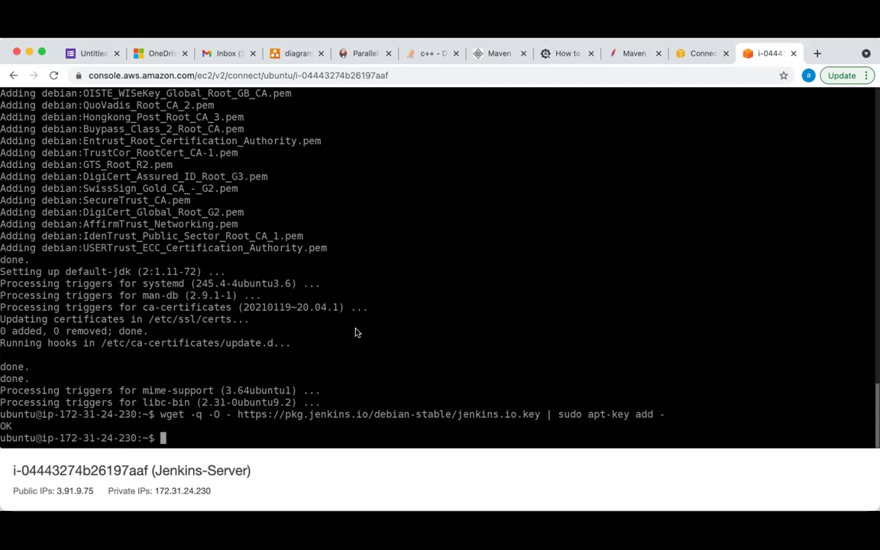
{"action": "left_click", "coordinate": [187, 438]}
{"action": "key", "text": "super+v"}
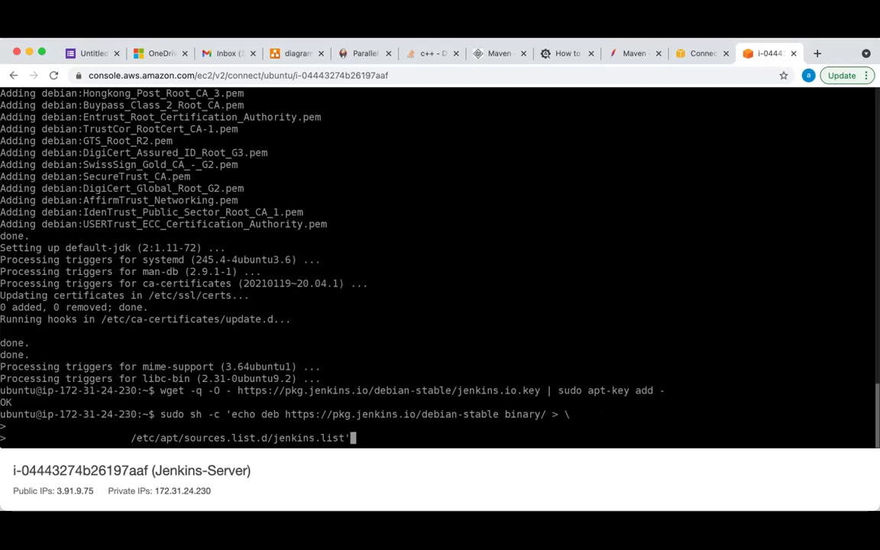
Cancel the pending debian-stable source command and clear the terminal
{"action": "key", "text": "ctrl+c"}
{"action": "type", "text": "clear"}
{"action": "key", "text": "Return"}
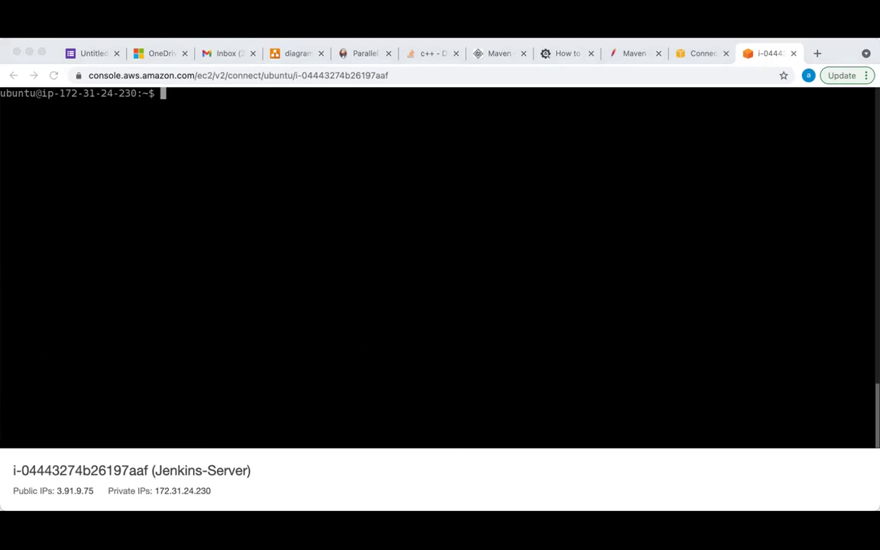
Run the debian binary jenkins.list source command, then paste sudo apt-get update
{"action": "left_click", "coordinate": [440, 282]}
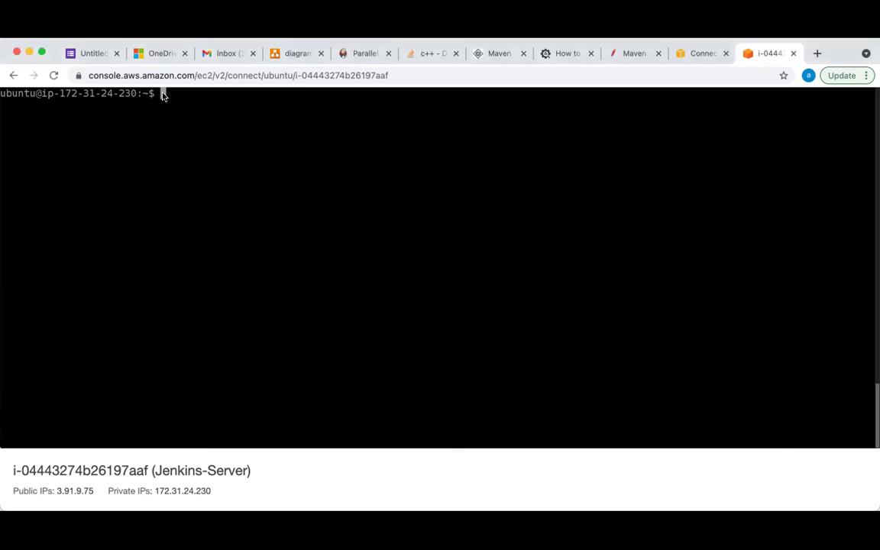
{"action": "key", "text": "super+v"}
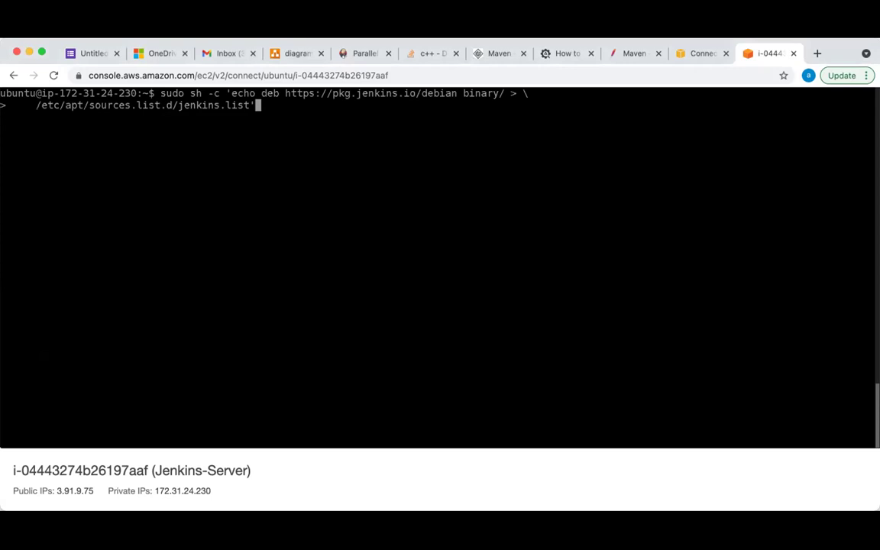
{"action": "key", "text": "Return"}
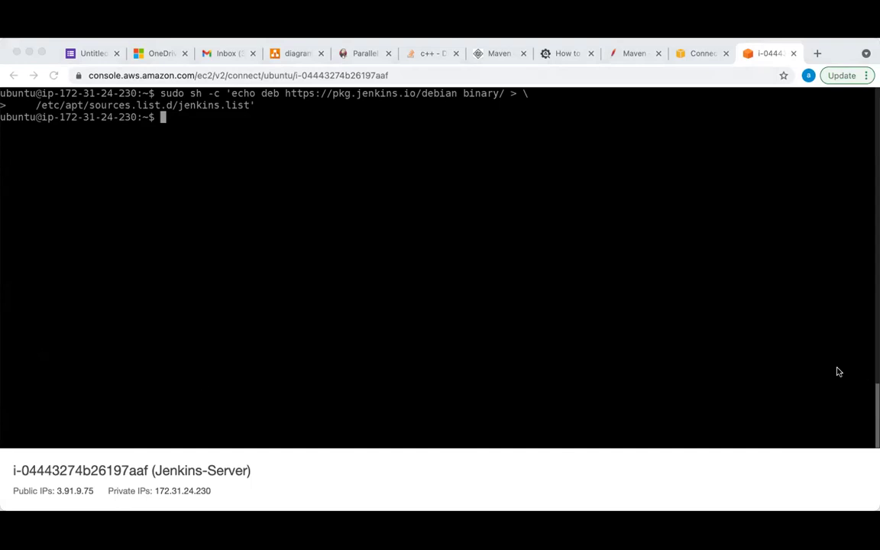
{"action": "left_click", "coordinate": [810, 384]}
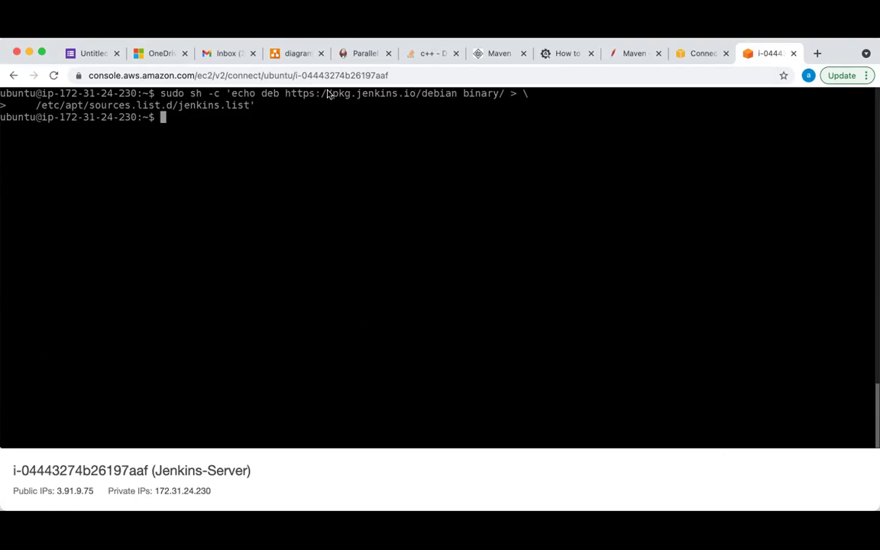
{"action": "key", "text": "super+v"}
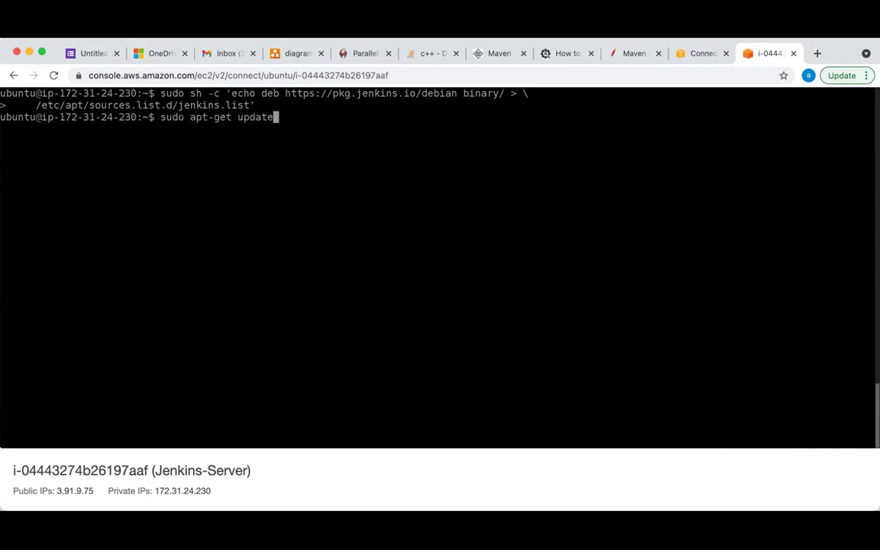
{"action": "key", "text": "Return"}
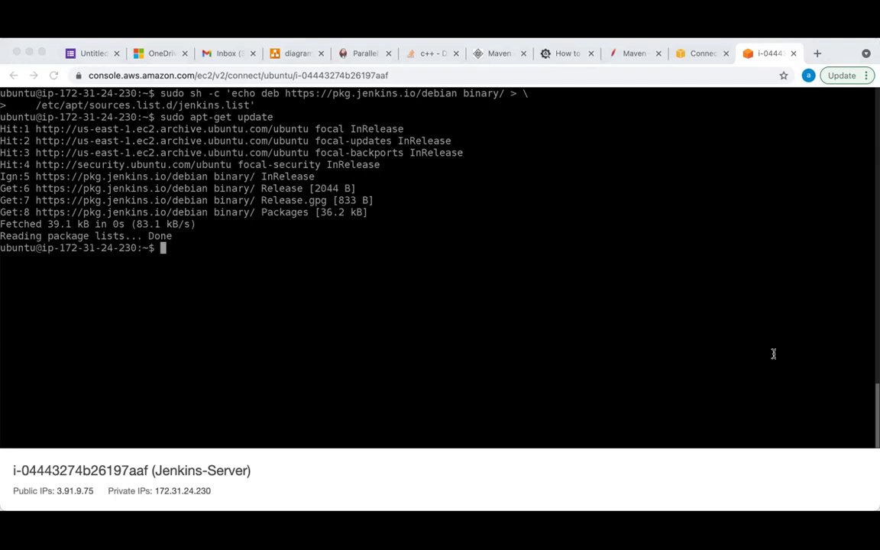
{"action": "left_click", "coordinate": [739, 293]}
{"action": "left_click", "coordinate": [813, 272]}
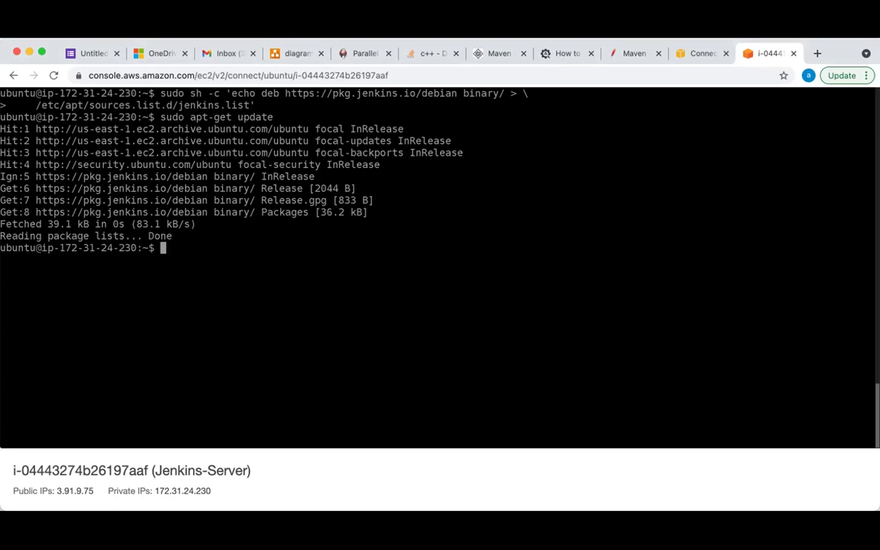
Run sudo apt-get install jenkins, answering y, to install Jenkins 2.293 with daemon and net-tools
{"action": "key", "text": "super+v"}
{"action": "key", "text": "Return"}
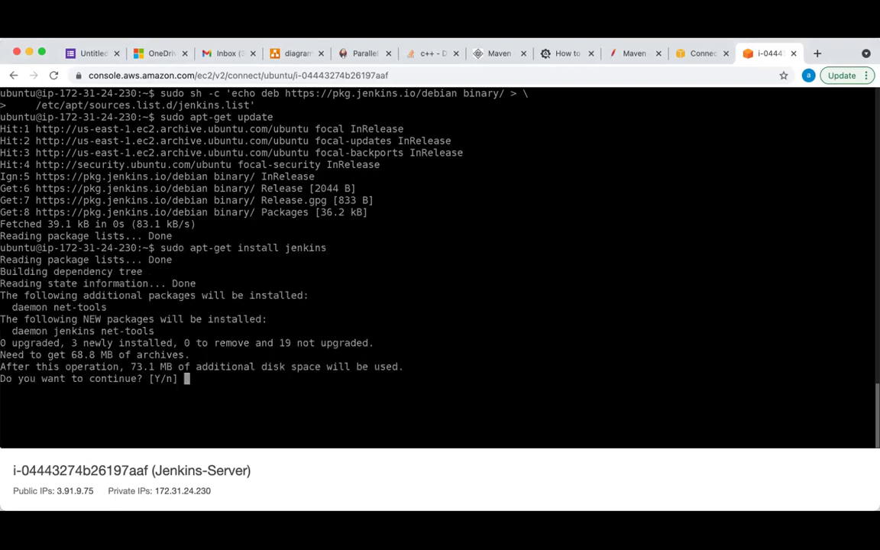
{"action": "type", "text": "y"}
{"action": "key", "text": "Return"}
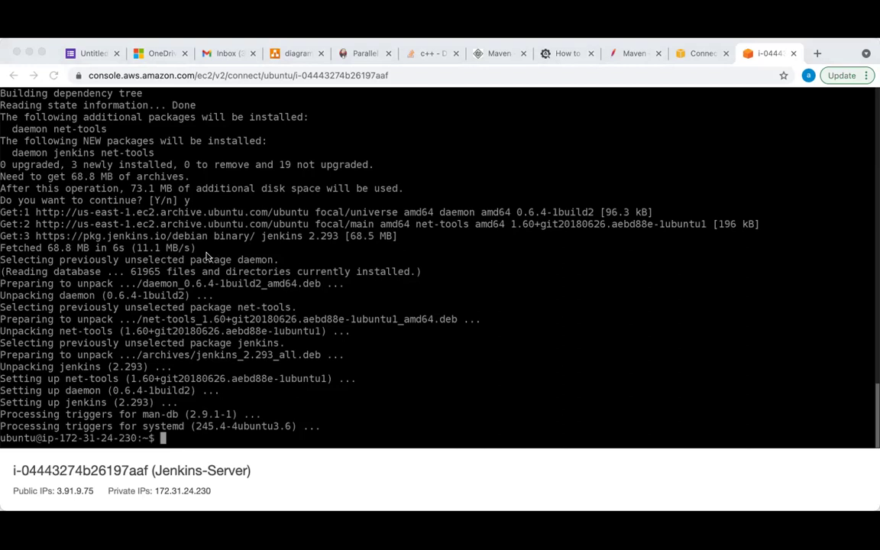
{"action": "left_click", "coordinate": [794, 248]}
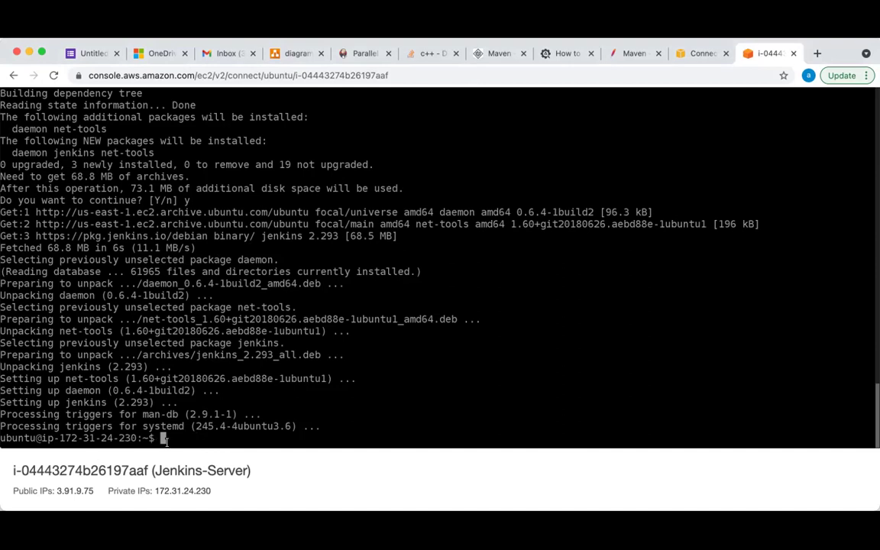
Clear the shell and copy the public IP from the EC2 Instance Connect details
{"action": "type", "text": "clear"}
{"action": "key", "text": "Return"}
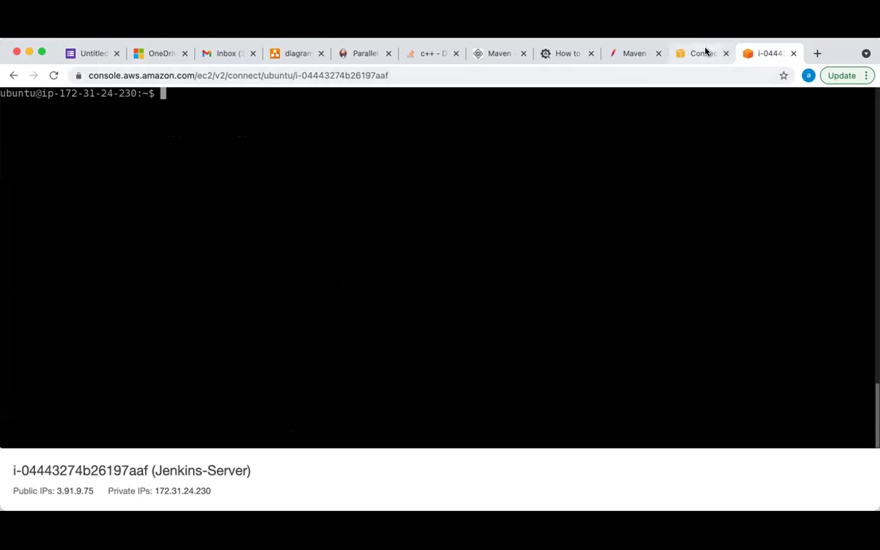
{"action": "left_click", "coordinate": [703, 53]}
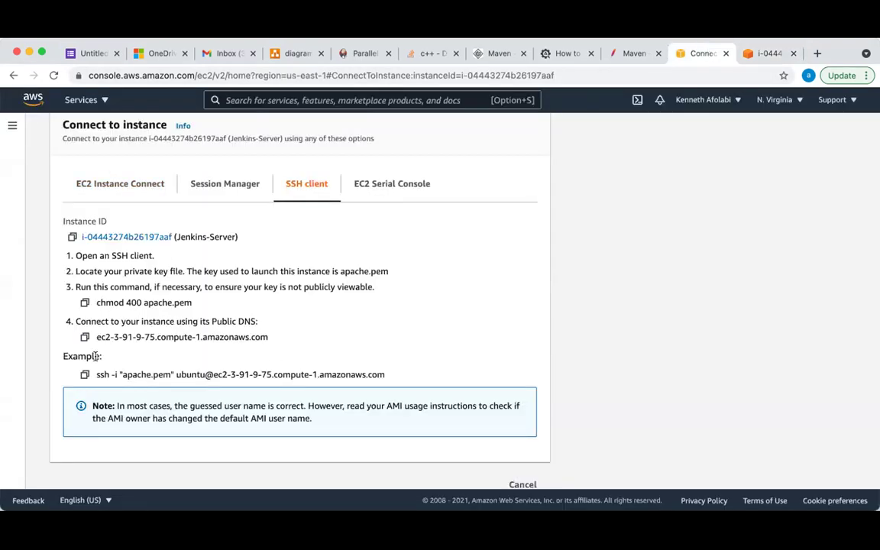
{"action": "left_click", "coordinate": [109, 187]}
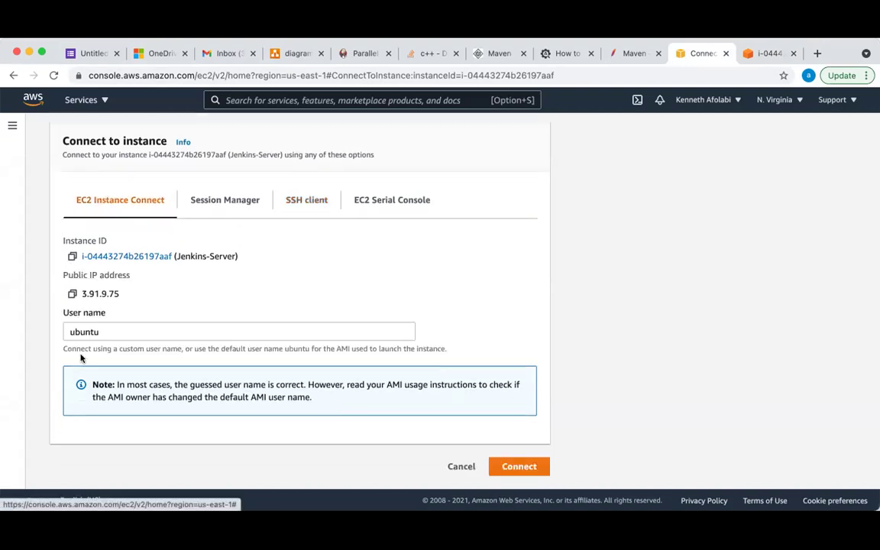
{"action": "left_click", "coordinate": [72, 295]}
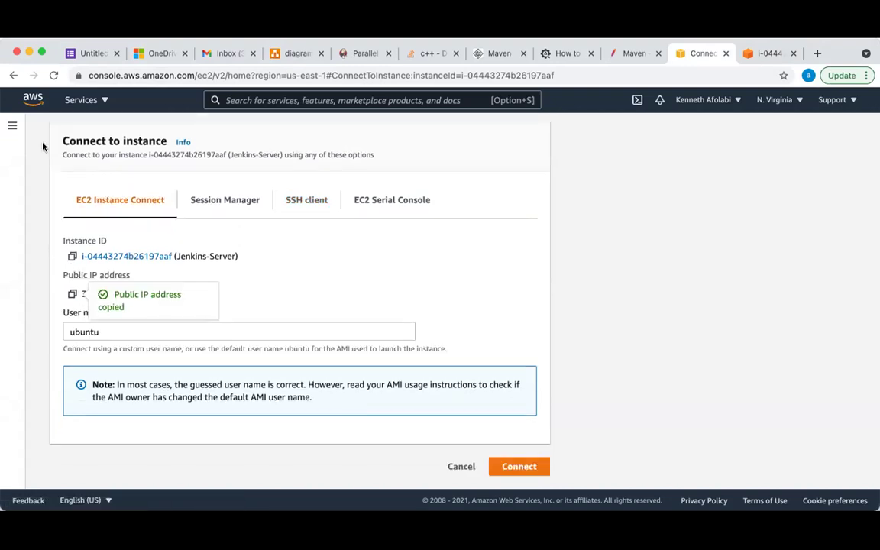
Copy the public IPv4 address 3.91.9.75 from the Jenkins-Server instance summary
{"action": "scroll", "coordinate": [130, 155], "scroll_direction": "up", "scroll_amount": 1}
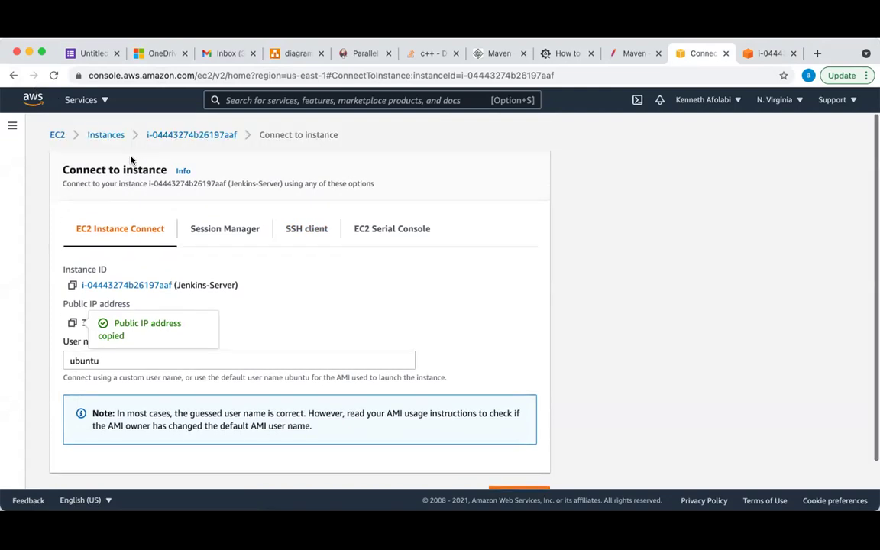
{"action": "left_click", "coordinate": [192, 134]}
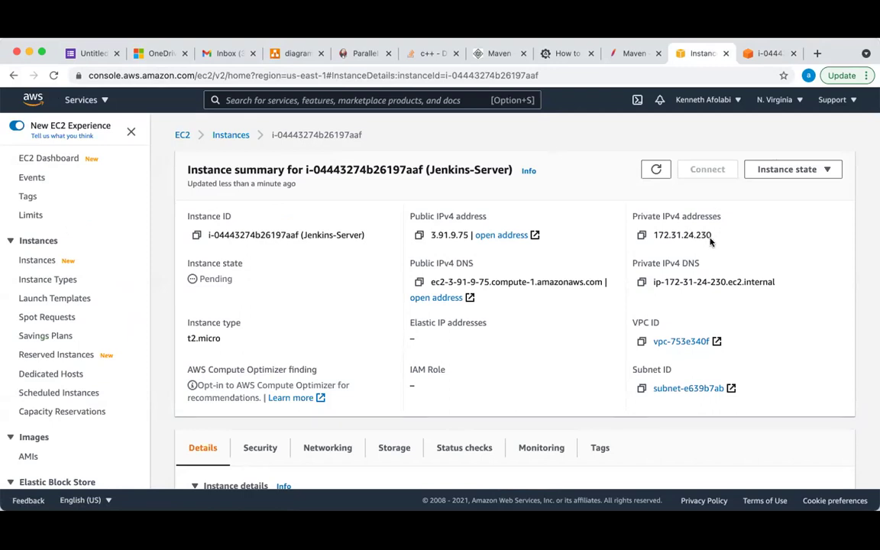
{"action": "left_click_drag", "start_coordinate": [716, 235], "coordinate": [652, 234]}
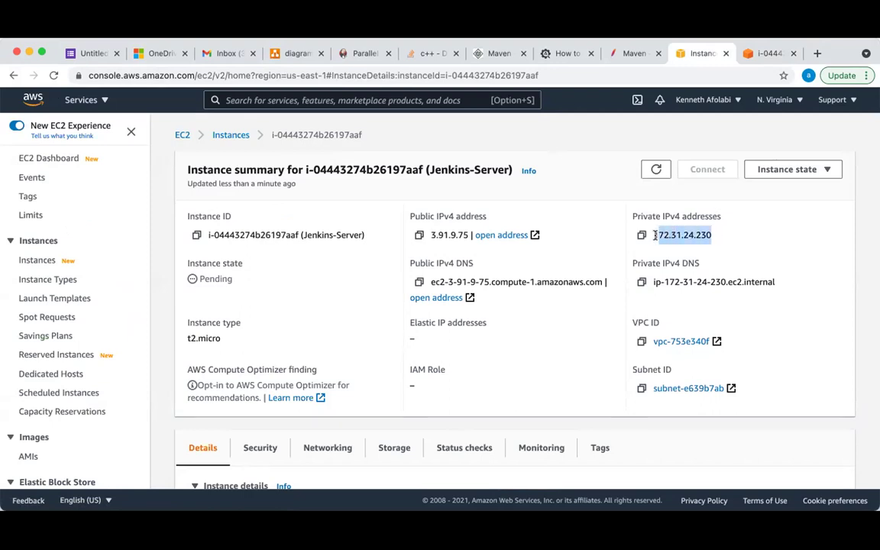
{"action": "left_click", "coordinate": [419, 235]}
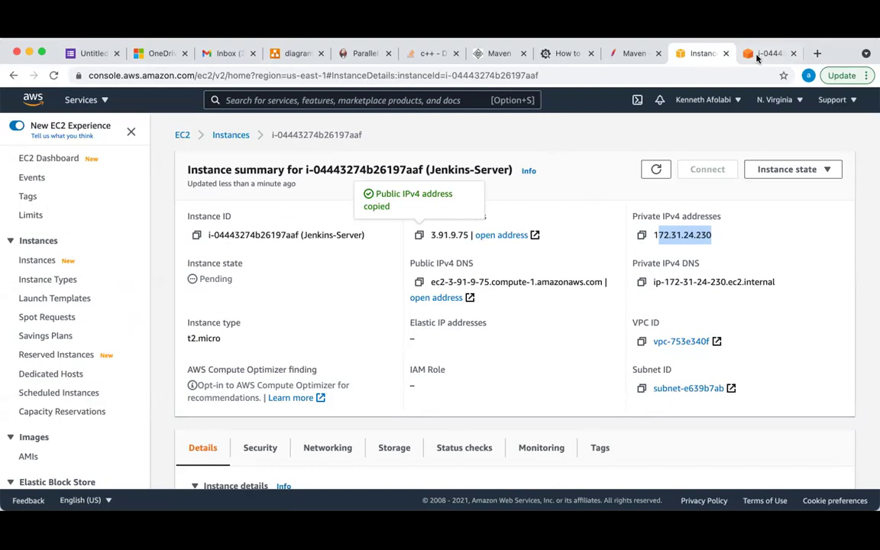
{"action": "left_click", "coordinate": [757, 57]}
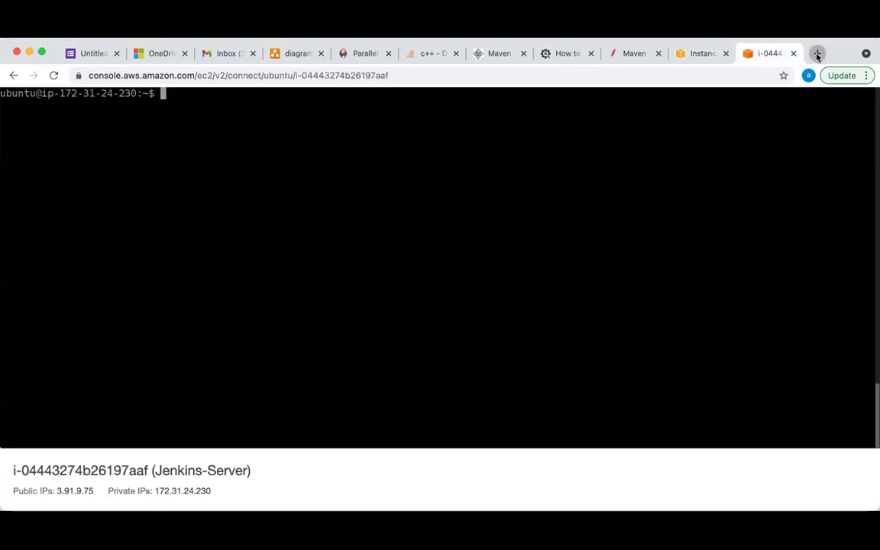
{"action": "left_click", "coordinate": [817, 54]}
Browse to 3.91.9.75:8080 to reach the Unlock Jenkins page
{"action": "left_click", "coordinate": [199, 74]}
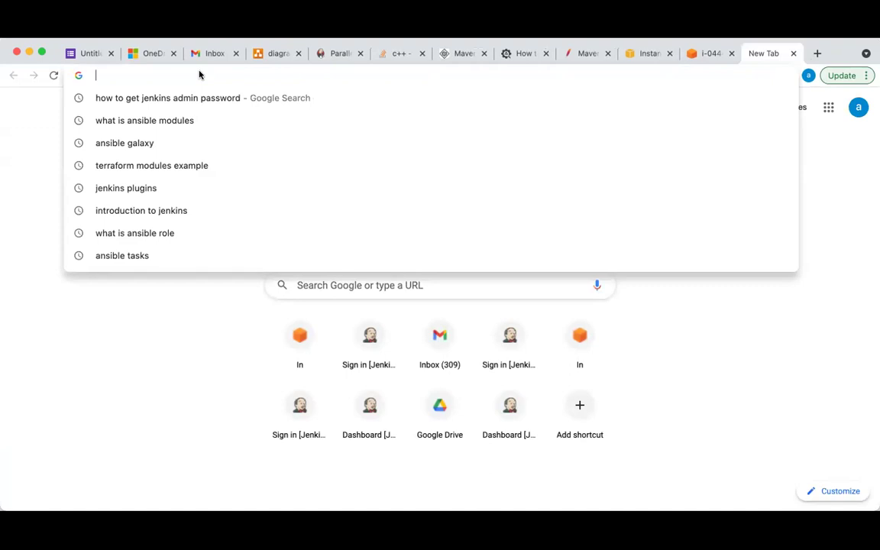
{"action": "key", "text": "super+v"}
{"action": "type", "text": ":8080"}
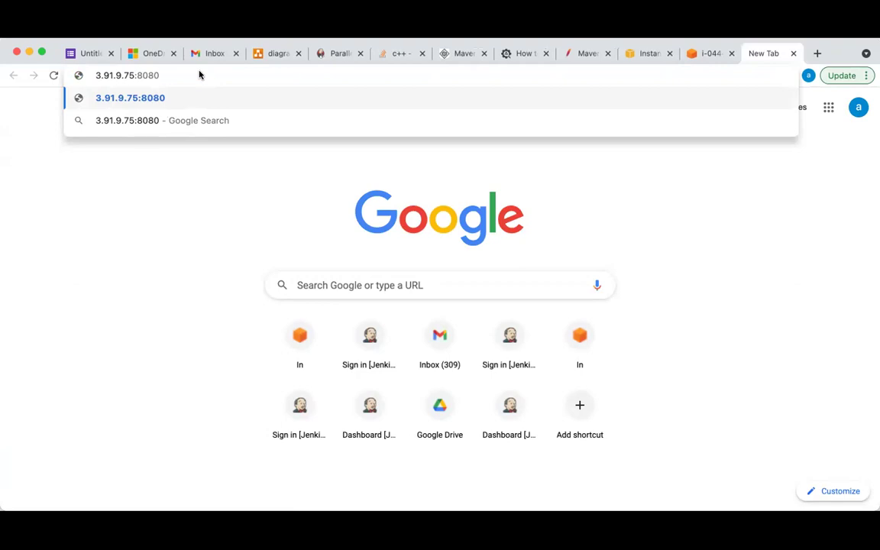
{"action": "key", "text": "Return"}
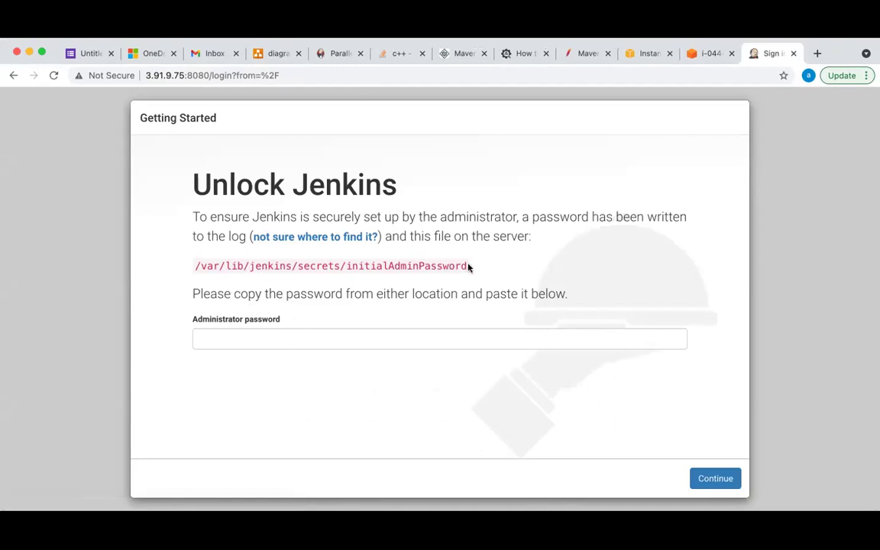
Copy the /var/lib/jenkins/secrets/initialAdminPassword path shown on the Unlock Jenkins page
{"action": "left_click_drag", "start_coordinate": [467, 267], "coordinate": [194, 270]}
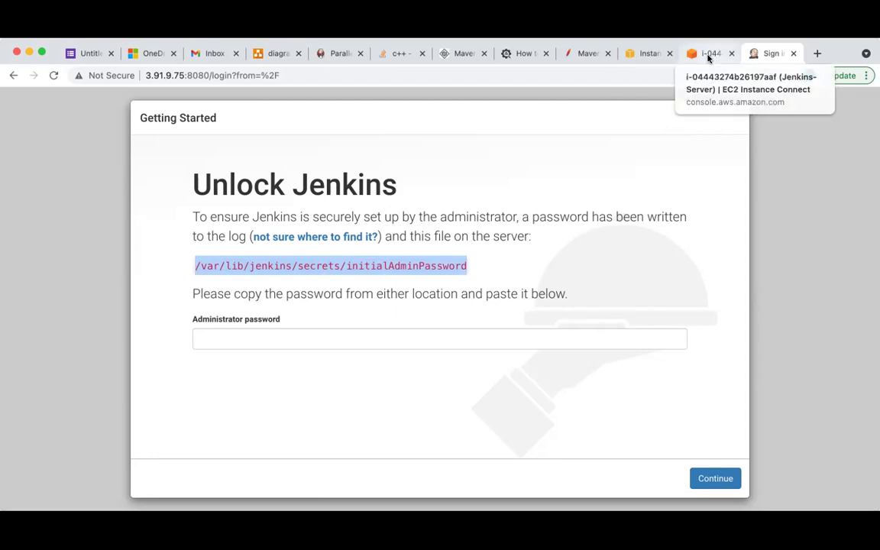
{"action": "left_click", "coordinate": [709, 53]}
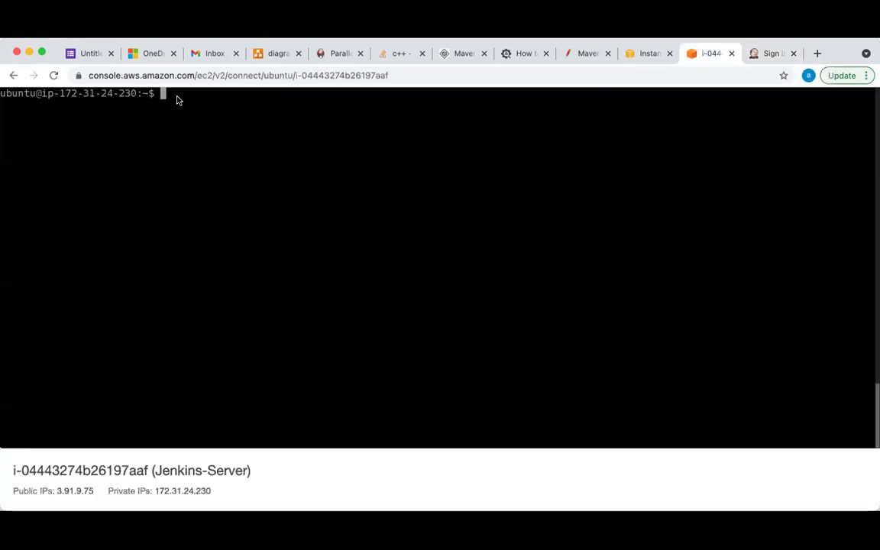
Drop the partial sudo cat command and change the shell directory to /var/lib
{"action": "type", "text": "sudo "}
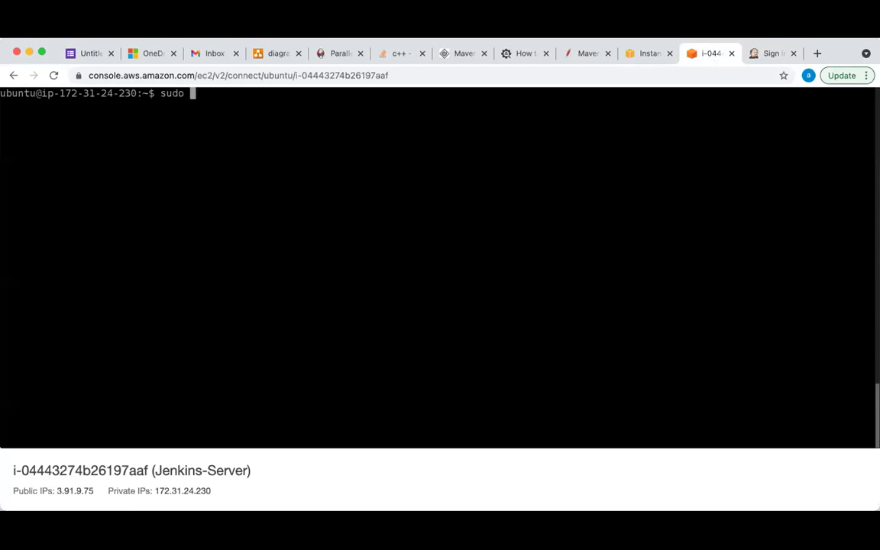
{"action": "type", "text": "cat"}
{"action": "left_click", "coordinate": [759, 54]}
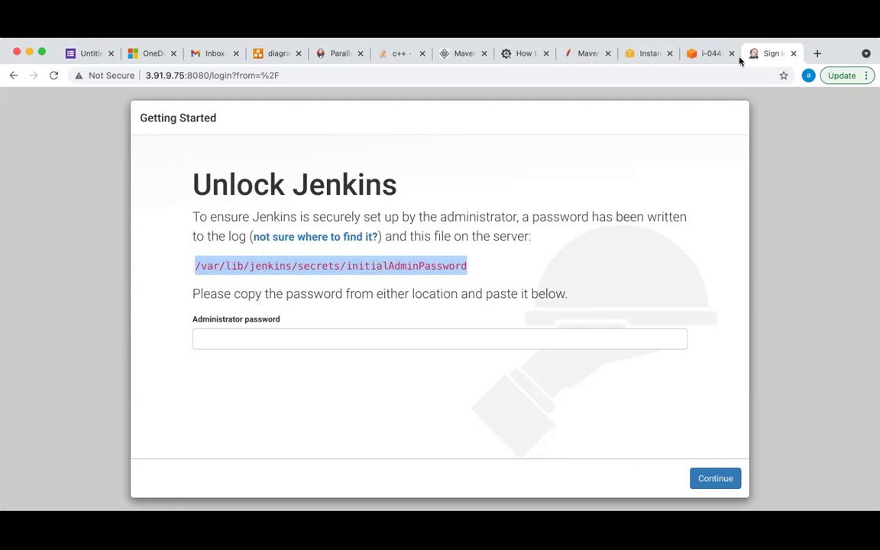
{"action": "left_click", "coordinate": [706, 54]}
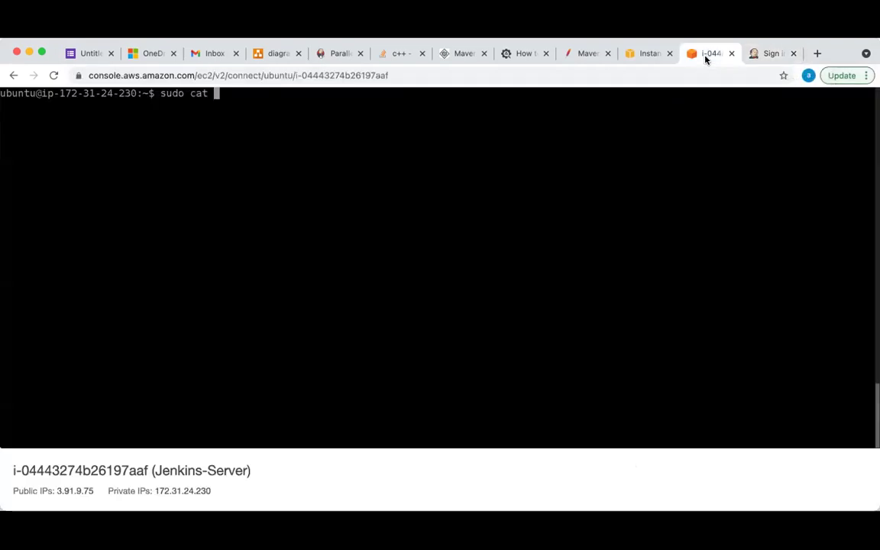
{"action": "key", "text": "BackSpace"}
{"action": "key", "text": "BackSpace"}
{"action": "key", "text": "BackSpace"}
{"action": "key", "text": "BackSpace"}
{"action": "key", "text": "BackSpace"}
{"action": "key", "text": "BackSpace"}
{"action": "key", "text": "BackSpace"}
{"action": "key", "text": "BackSpace"}
{"action": "key", "text": "BackSpace"}
{"action": "type", "text": "cd /var"}
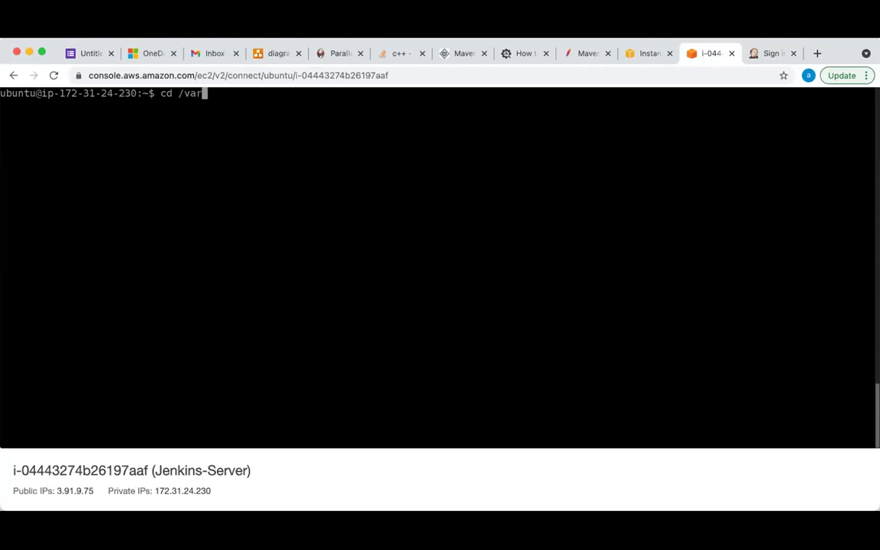
{"action": "type", "text": "/lib"}
{"action": "key", "text": "Return"}
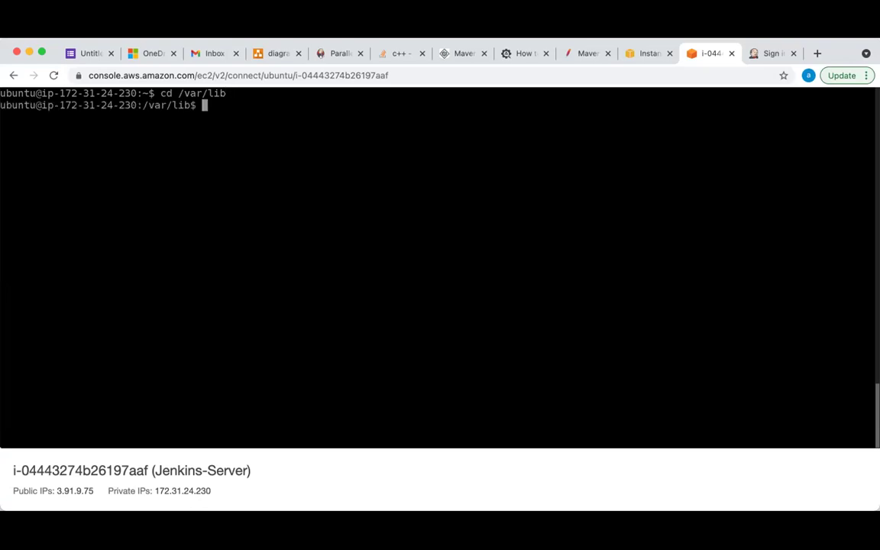
Change the shell into the jenkins folder, checking the path against the Unlock Jenkins page
{"action": "type", "text": "cd"}
{"action": "key", "text": "BackSpace"}
{"action": "key", "text": "BackSpace"}
{"action": "key", "text": "BackSpace"}
{"action": "left_click", "coordinate": [760, 59]}
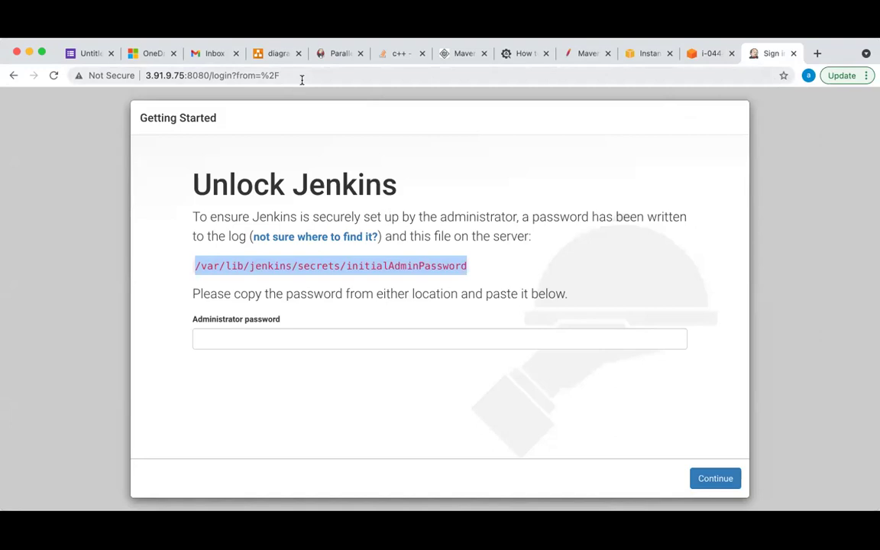
{"action": "left_click", "coordinate": [709, 53]}
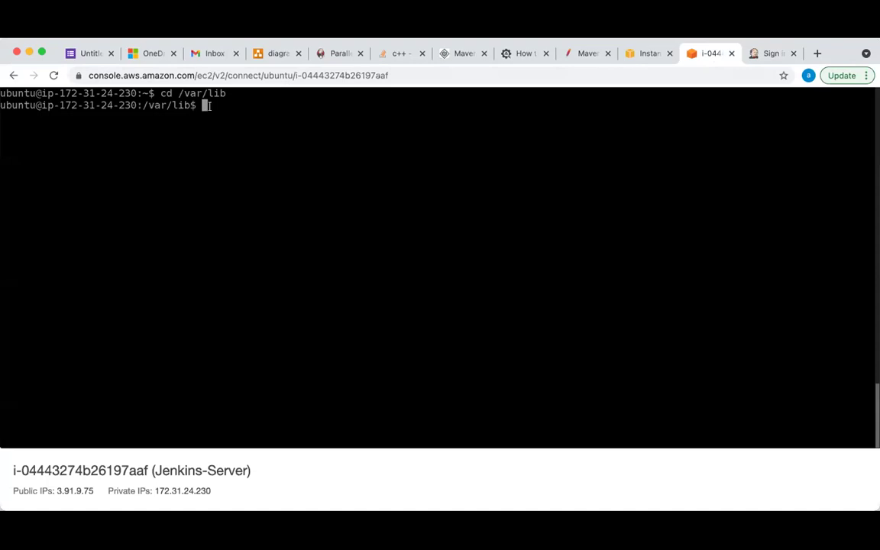
{"action": "type", "text": "cd jenkins/"}
{"action": "key", "text": "Return"}
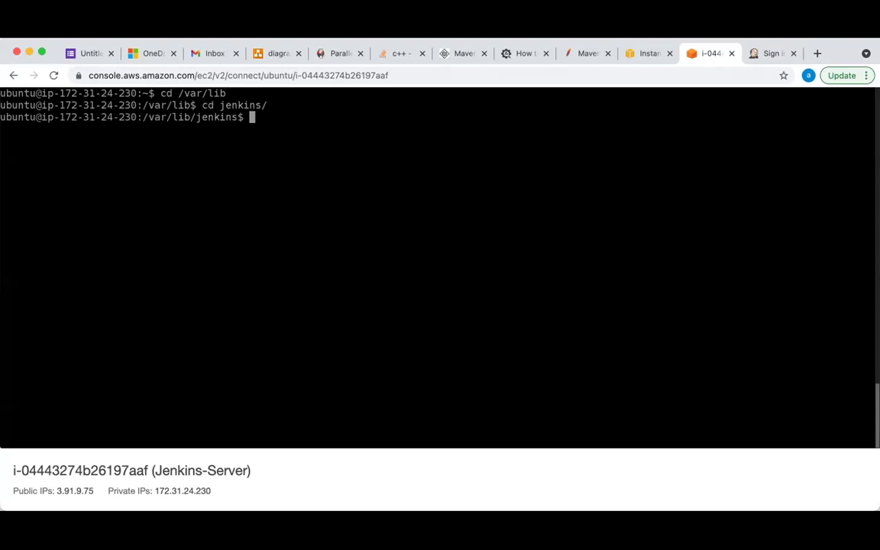
{"action": "left_click", "coordinate": [759, 60]}
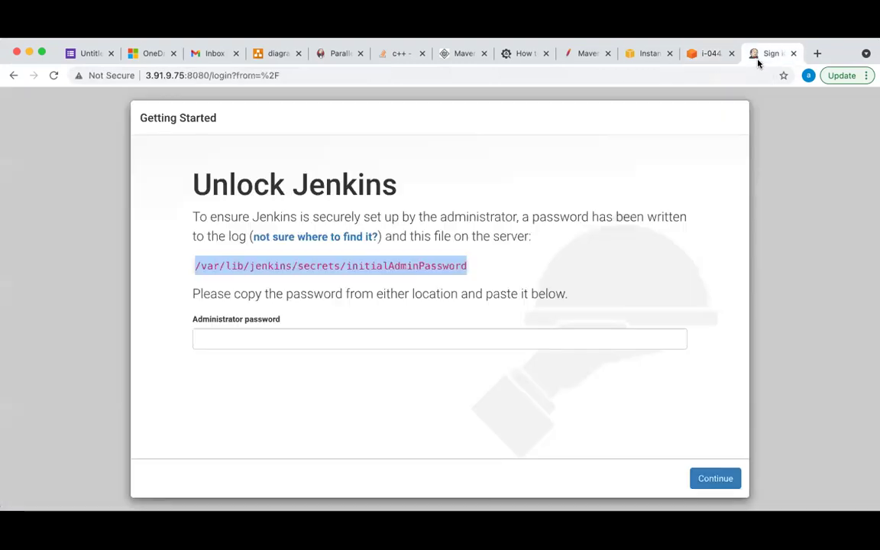
{"action": "left_click", "coordinate": [708, 54]}
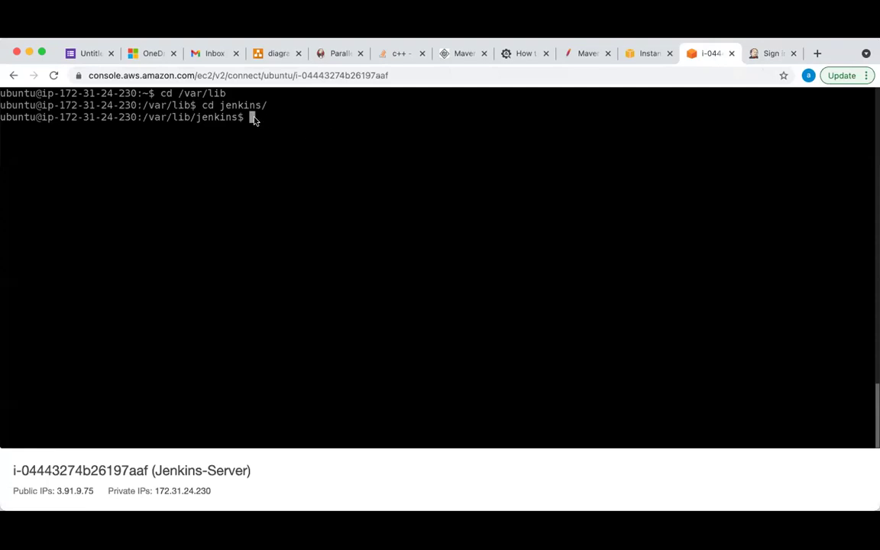
Return home and run cat on the pasted initialAdminPassword path, getting Permission denied
{"action": "type", "text": "cd"}
{"action": "key", "text": "Return"}
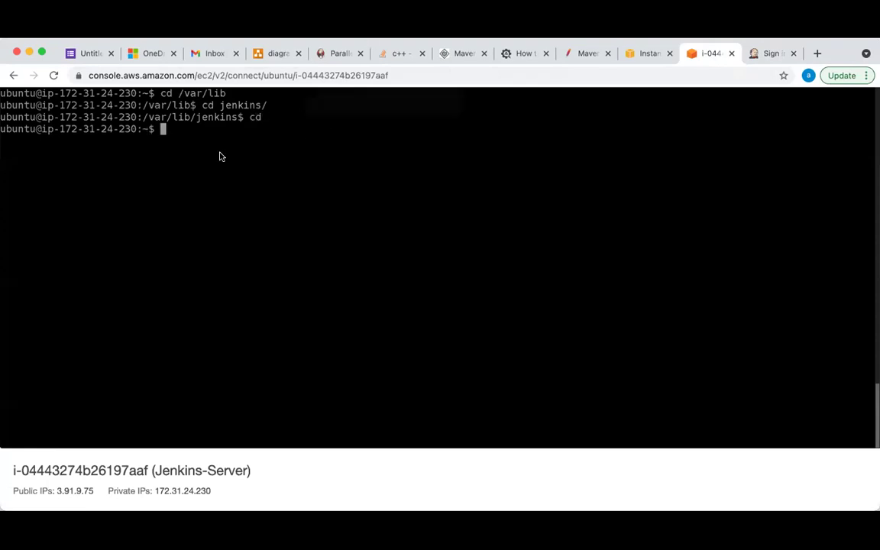
{"action": "type", "text": "cat"}
{"action": "key", "text": "BackSpace"}
{"action": "key", "text": "BackSpace"}
{"action": "key", "text": "BackSpace"}
{"action": "key", "text": "BackSpace"}
{"action": "type", "text": "sud"}
{"action": "key", "text": "BackSpace"}
{"action": "type", "text": "cat"}
{"action": "key", "text": "super+v"}
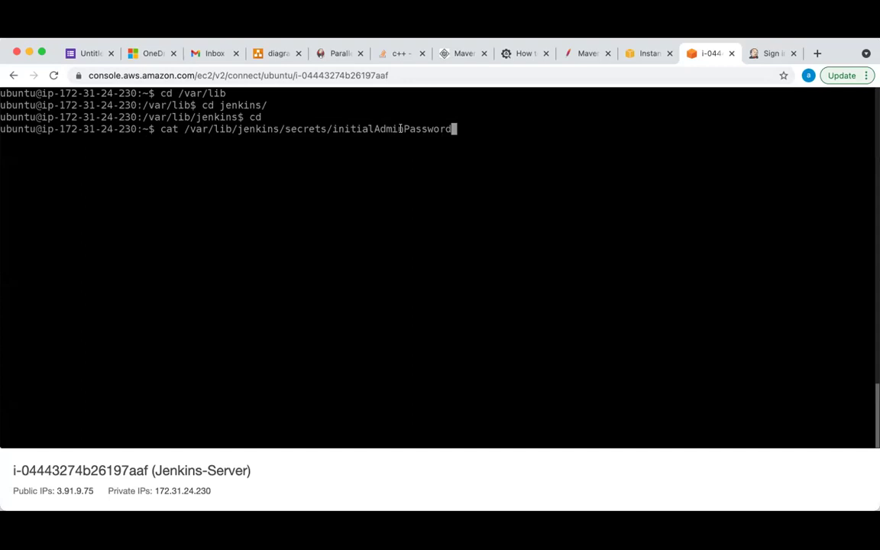
{"action": "key", "text": "Return"}
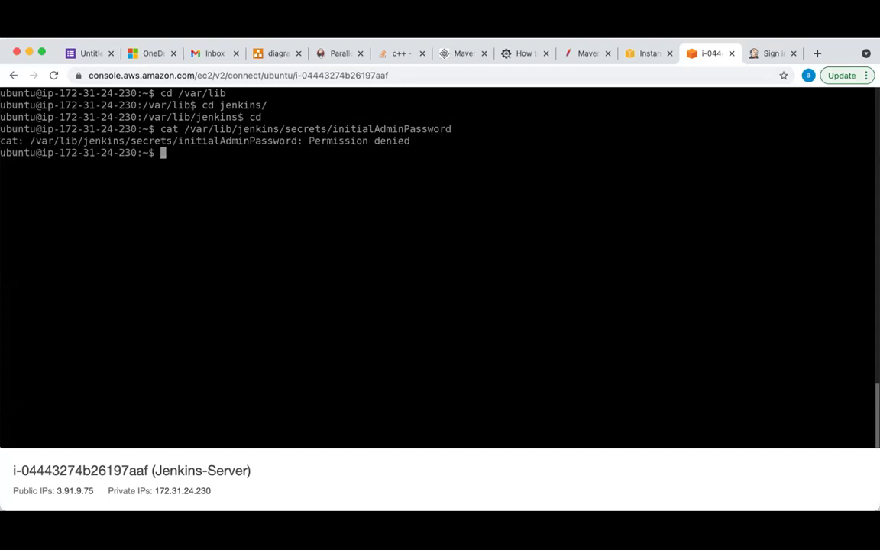
Recall the failed command and reload the EC2 Instance Connect terminal session
{"action": "key", "text": "Up"}
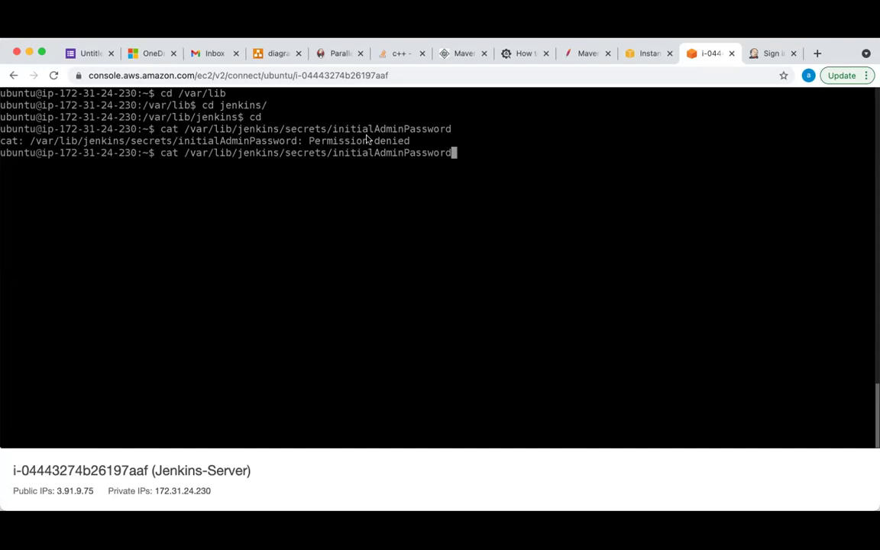
{"action": "double_click", "coordinate": [459, 165]}
{"action": "double_click", "coordinate": [241, 117]}
{"action": "left_click", "coordinate": [54, 75]}
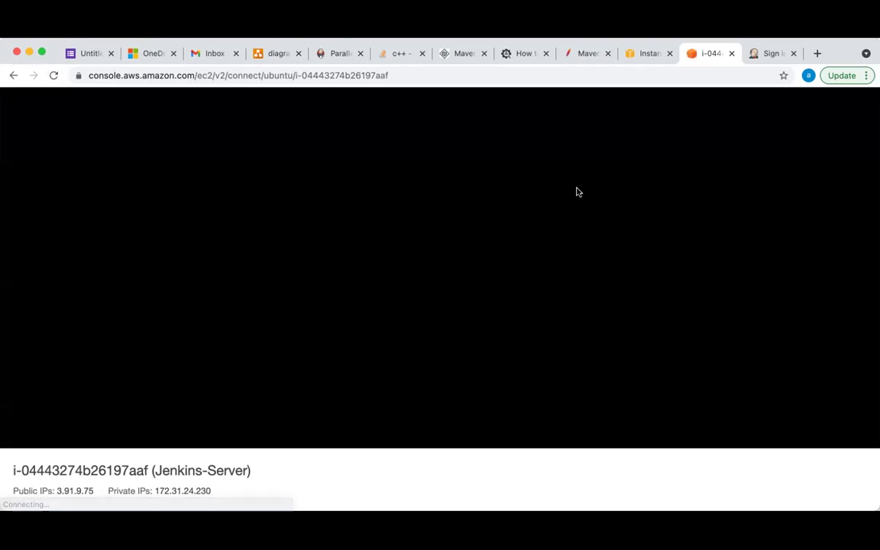
Copy the password file path from Jenkins and run sudo cat on it in the terminal
{"action": "left_click", "coordinate": [755, 53]}
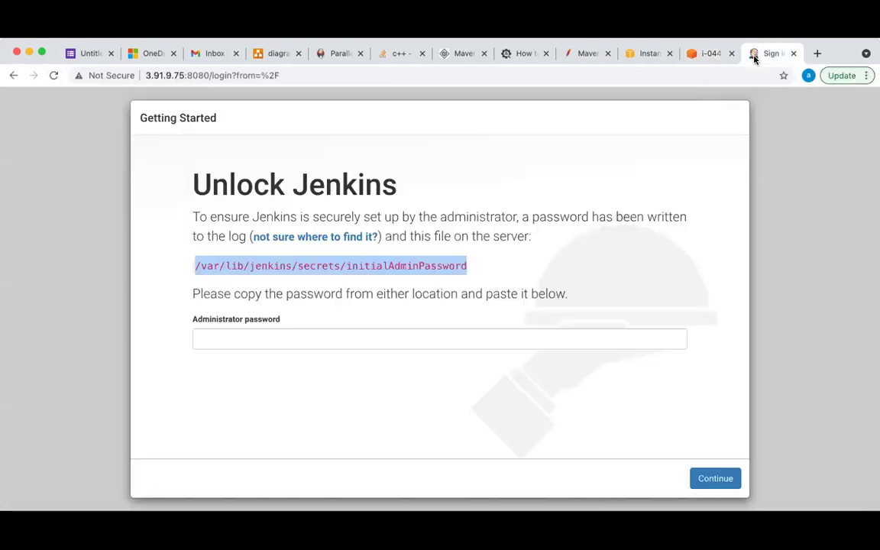
{"action": "right_click", "coordinate": [312, 262]}
{"action": "left_click", "coordinate": [329, 292]}
{"action": "left_click", "coordinate": [707, 54]}
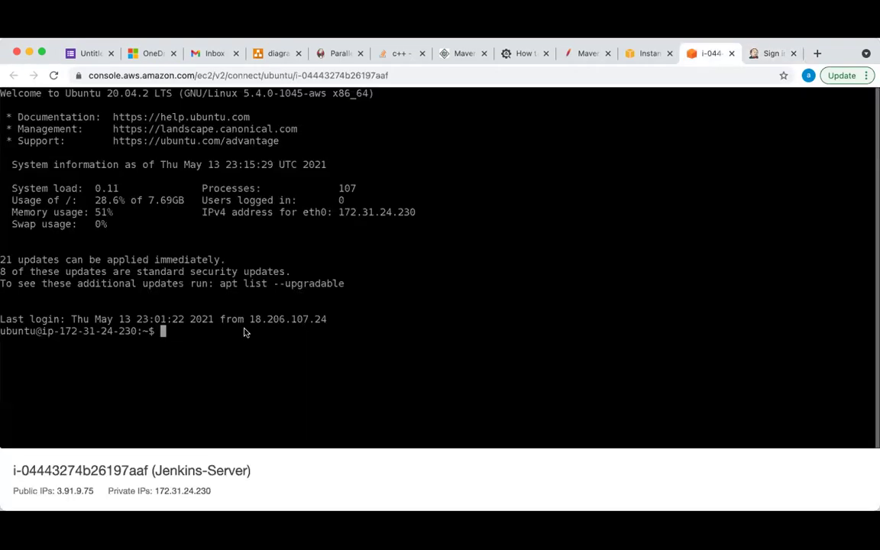
{"action": "type", "text": "sudo cat"}
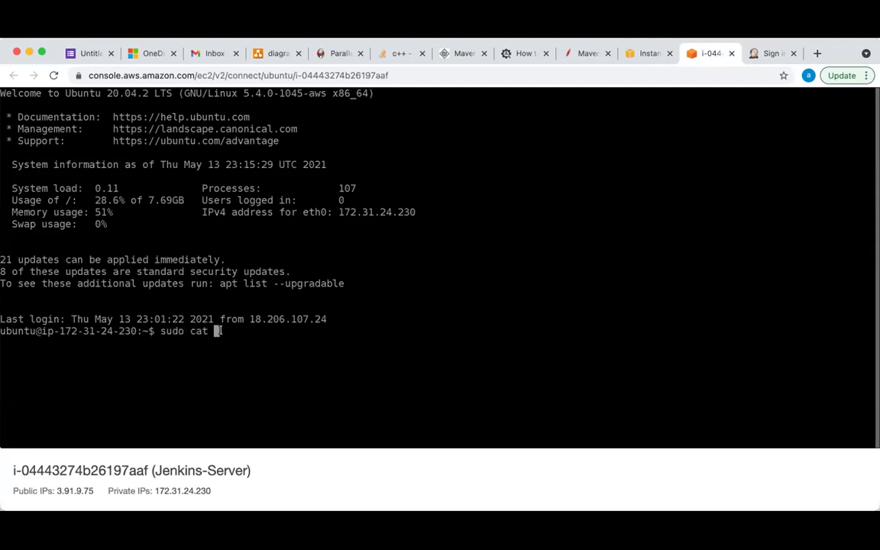
{"action": "key", "text": "super+v"}
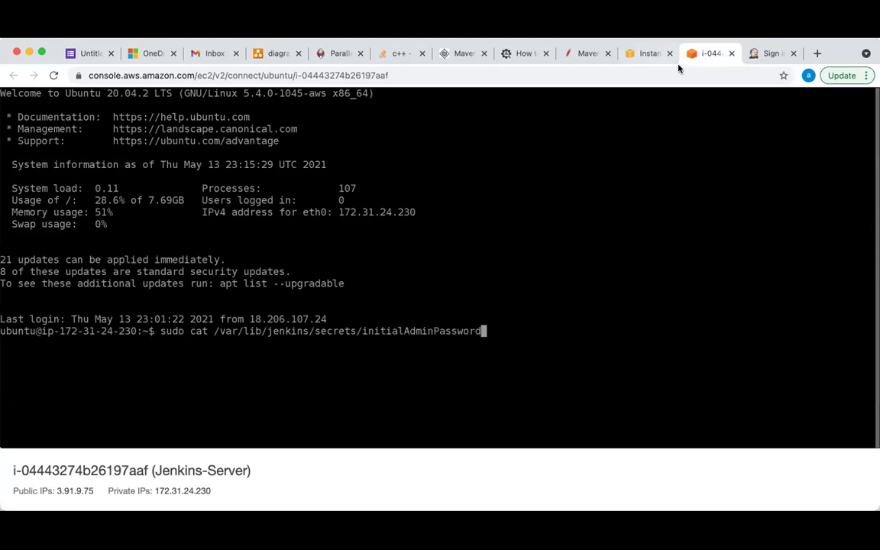
{"action": "left_click", "coordinate": [768, 53]}
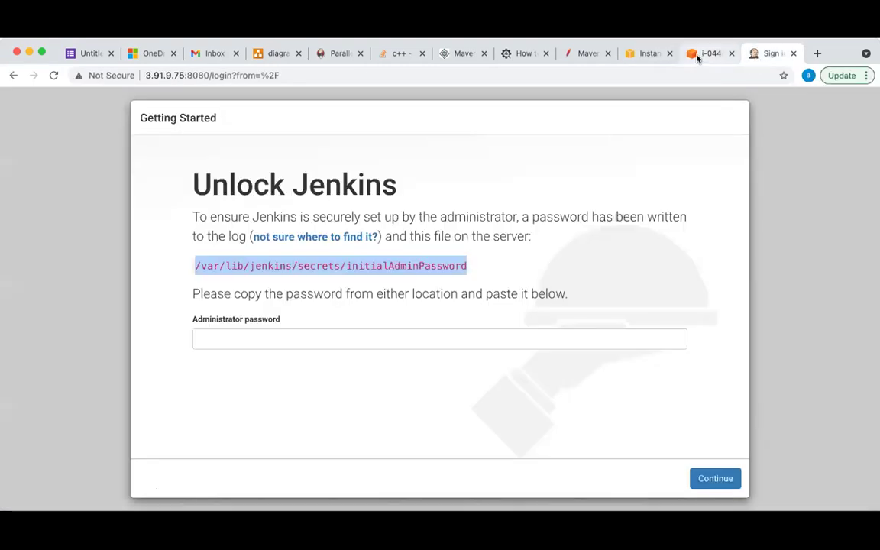
{"action": "left_click", "coordinate": [697, 55]}
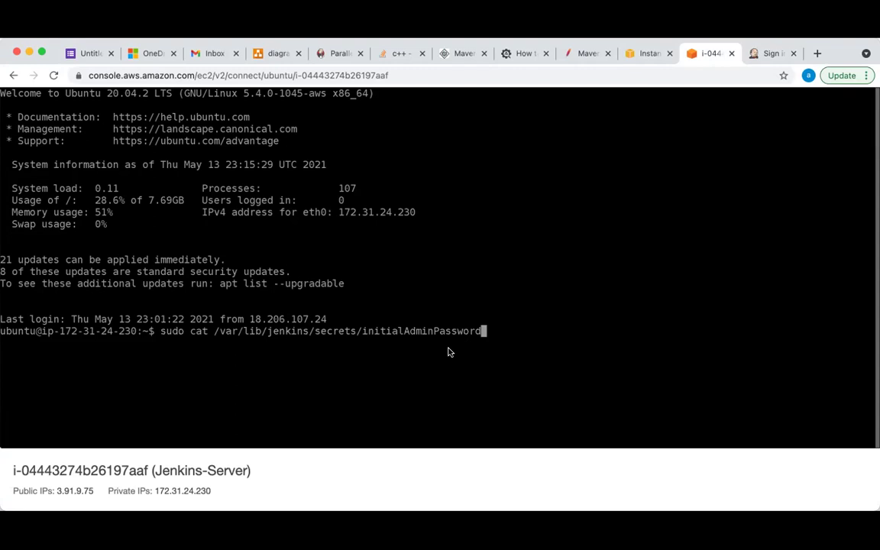
{"action": "key", "text": "Return"}
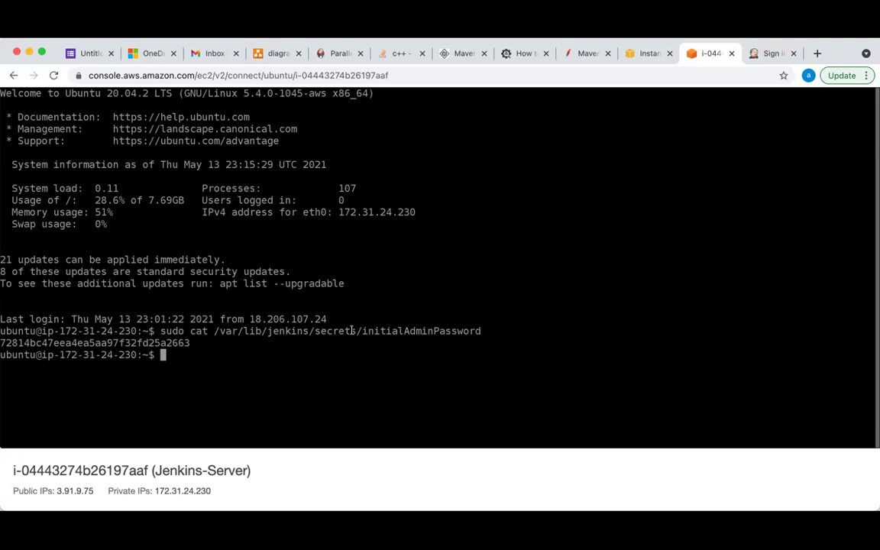
Try entering the secrets folder with cd, then retry the change with sudo
{"action": "type", "text": "cd"}
{"action": "key", "text": "super+v"}
{"action": "key", "text": "BackSpace"}
{"action": "key", "text": "BackSpace"}
{"action": "key", "text": "BackSpace"}
{"action": "key", "text": "BackSpace"}
{"action": "key", "text": "BackSpace"}
{"action": "key", "text": "BackSpace"}
{"action": "key", "text": "BackSpace"}
{"action": "key", "text": "BackSpace"}
{"action": "key", "text": "BackSpace"}
{"action": "key", "text": "BackSpace"}
{"action": "key", "text": "BackSpace"}
{"action": "key", "text": "BackSpace"}
{"action": "key", "text": "BackSpace"}
{"action": "key", "text": "BackSpace"}
{"action": "key", "text": "BackSpace"}
{"action": "key", "text": "BackSpace"}
{"action": "key", "text": "BackSpace"}
{"action": "key", "text": "BackSpace"}
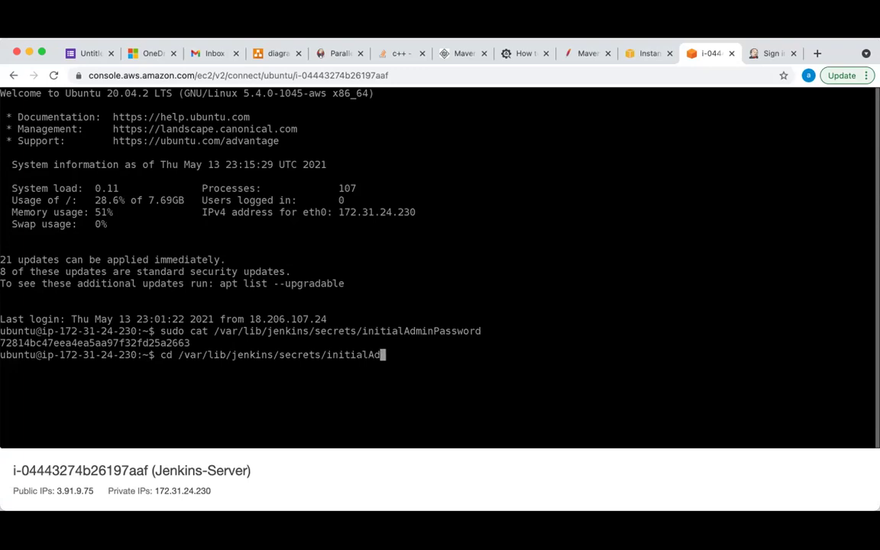
{"action": "key", "text": "BackSpace"}
{"action": "key", "text": "BackSpace"}
{"action": "key", "text": "Return"}
{"action": "key", "text": "Up"}
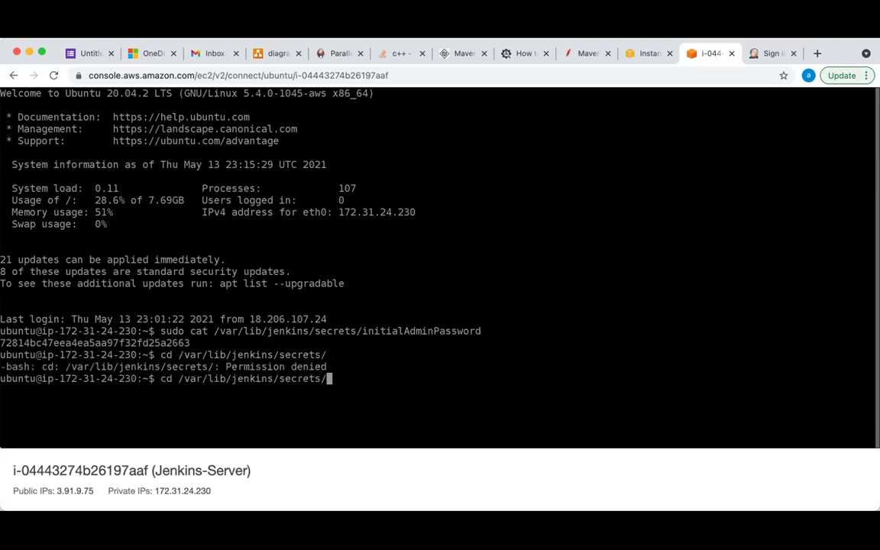
{"action": "key", "text": "ctrl+a"}
{"action": "type", "text": "sudo"}
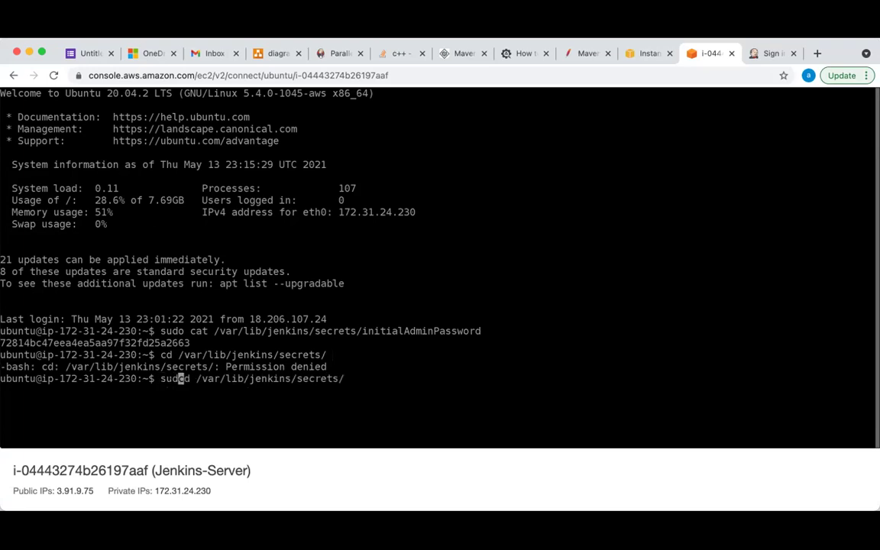
{"action": "key", "text": "Return"}
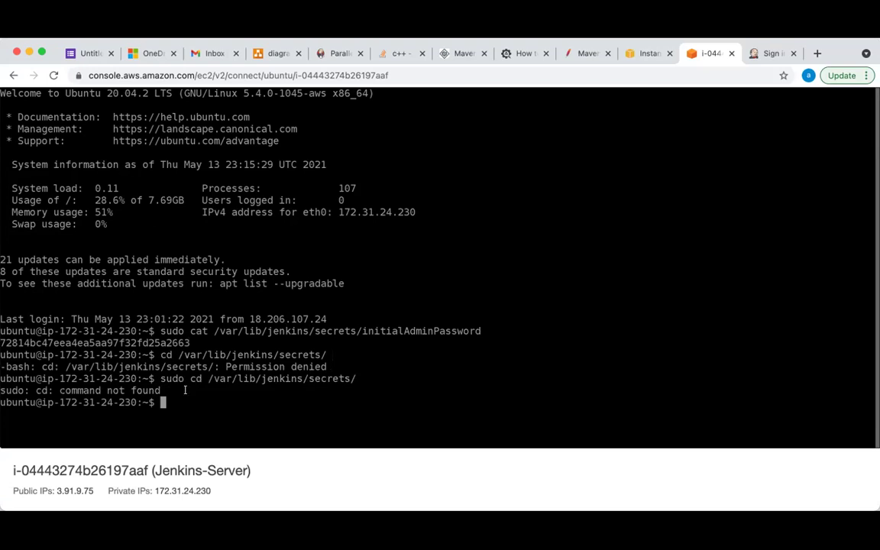
Clear the screen, reprint the initial admin password and select it for the Jenkins field
{"action": "type", "text": "clear"}
{"action": "key", "text": "ctrl+l"}
{"action": "key", "text": "Up"}
{"action": "key", "text": "Up"}
{"action": "key", "text": "Up"}
{"action": "key", "text": "Up"}
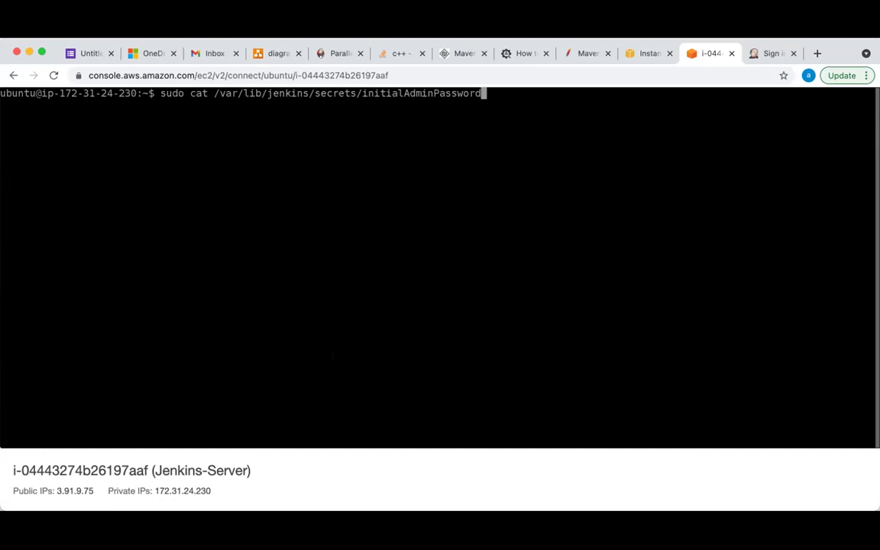
{"action": "key", "text": "Return"}
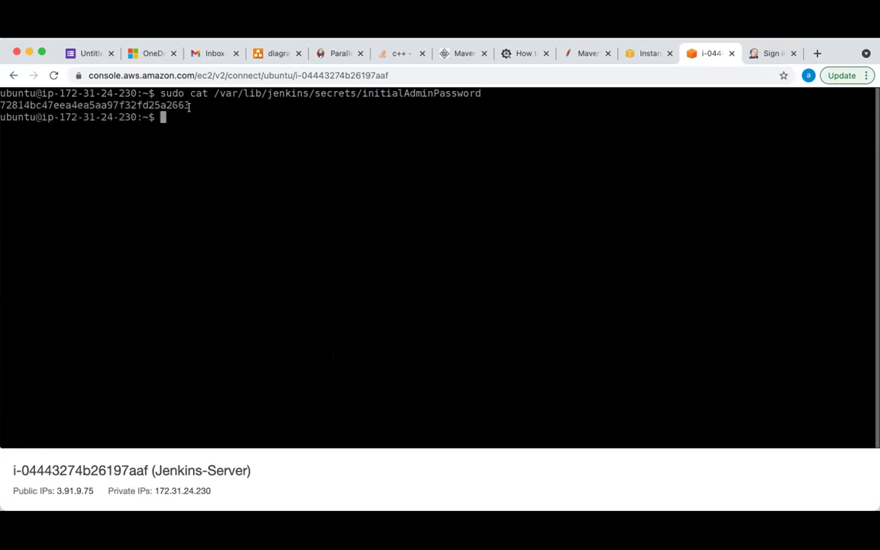
{"action": "left_click_drag", "start_coordinate": [190, 105], "coordinate": [6, 106]}
{"action": "left_click", "coordinate": [174, 115]}
{"action": "left_click_drag", "start_coordinate": [189, 105], "coordinate": [3, 105]}
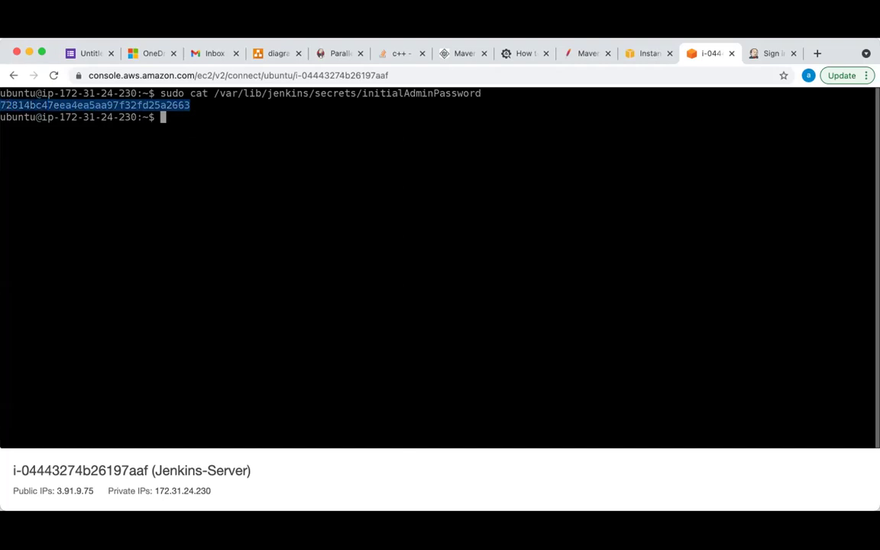
{"action": "left_click", "coordinate": [766, 53]}
{"action": "left_click", "coordinate": [329, 344]}
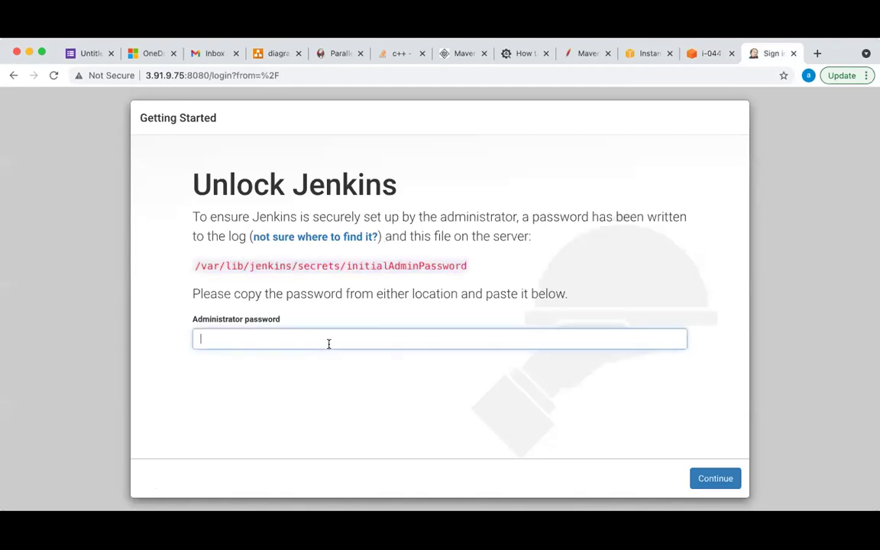
Paste the initial admin password into the Administrator password field and continue
{"action": "key", "text": "cmd+v"}
{"action": "left_click", "coordinate": [710, 480]}
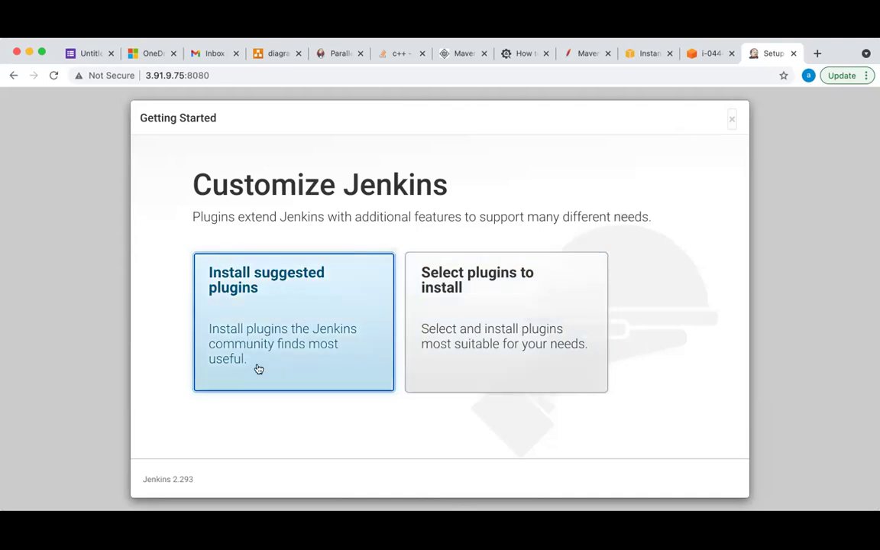
Choose Install suggested plugins and let the installation run
{"action": "left_click", "coordinate": [293, 311]}
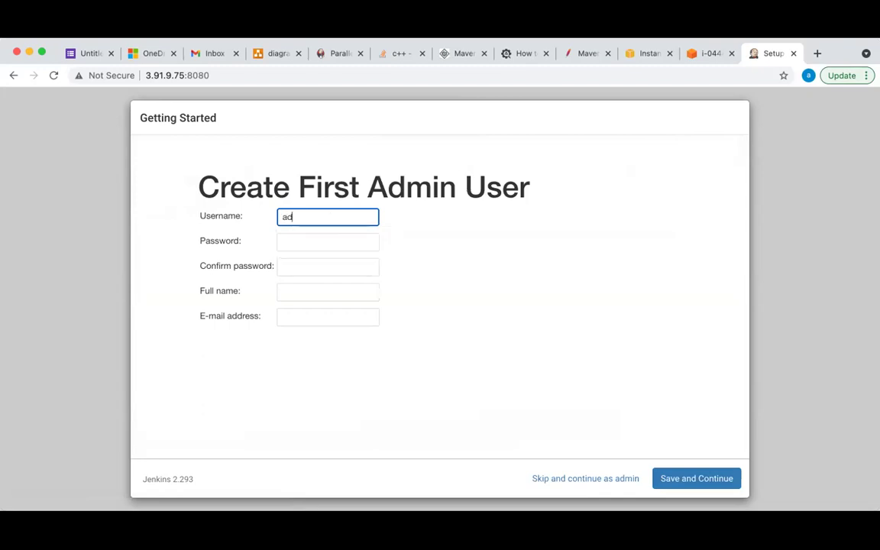
Enter the confirmed password, the admin's full name and e-mail address in the admin user form
{"action": "left_click", "coordinate": [328, 241]}
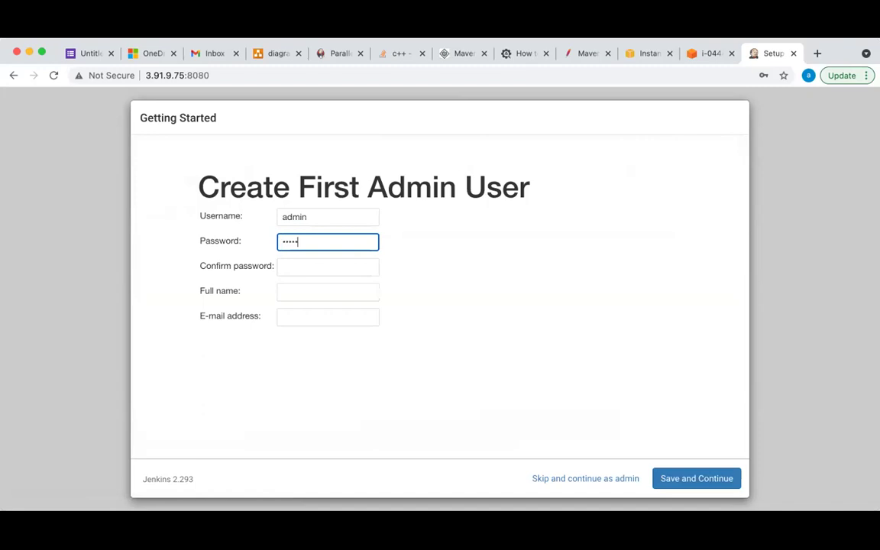
{"action": "left_click", "coordinate": [328, 267]}
{"action": "type", "text": "admin"}
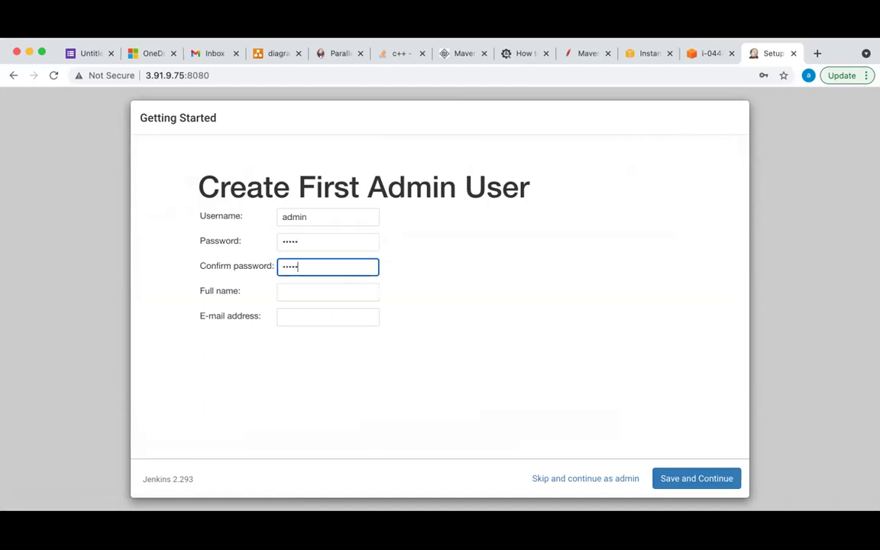
{"action": "left_click", "coordinate": [281, 291]}
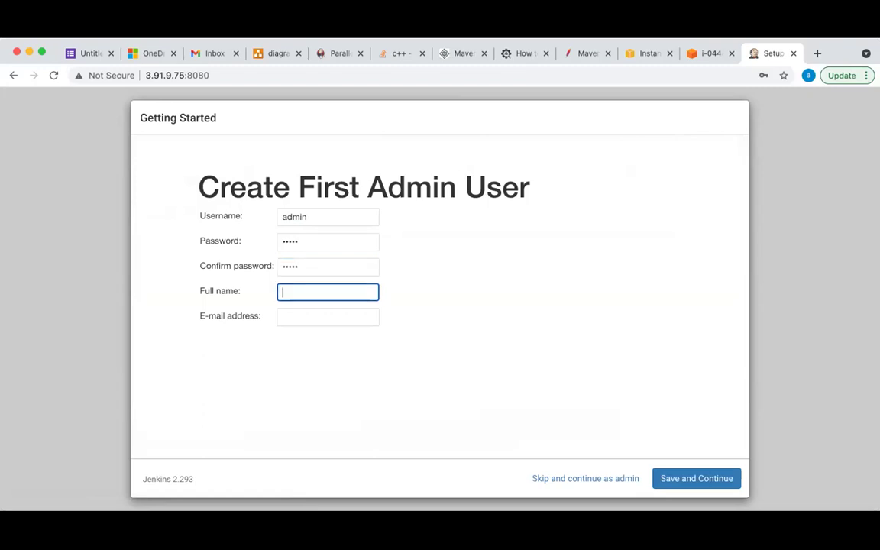
{"action": "type", "text": "kenneth"}
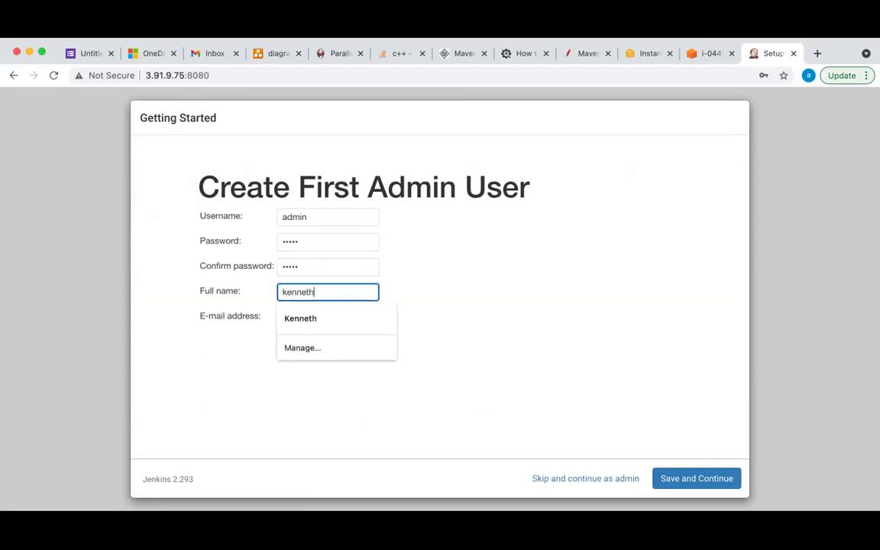
{"action": "key", "text": "Tab"}
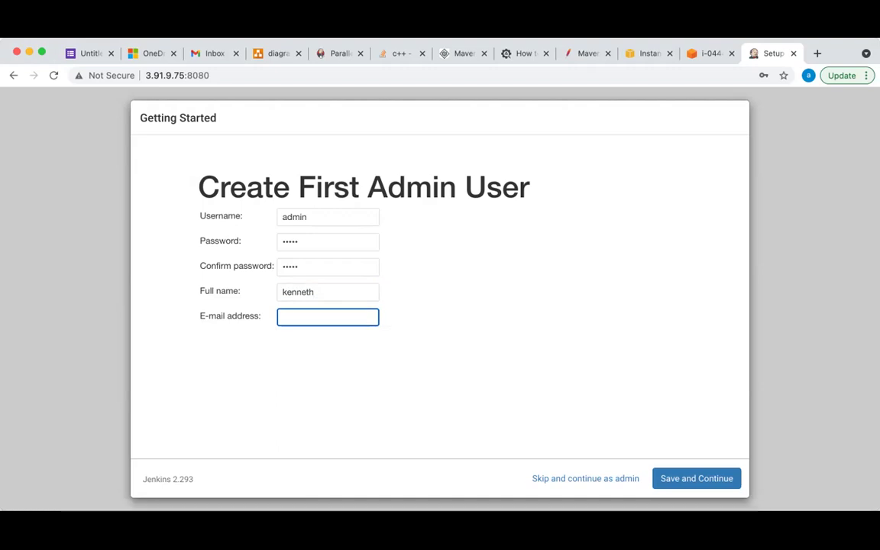
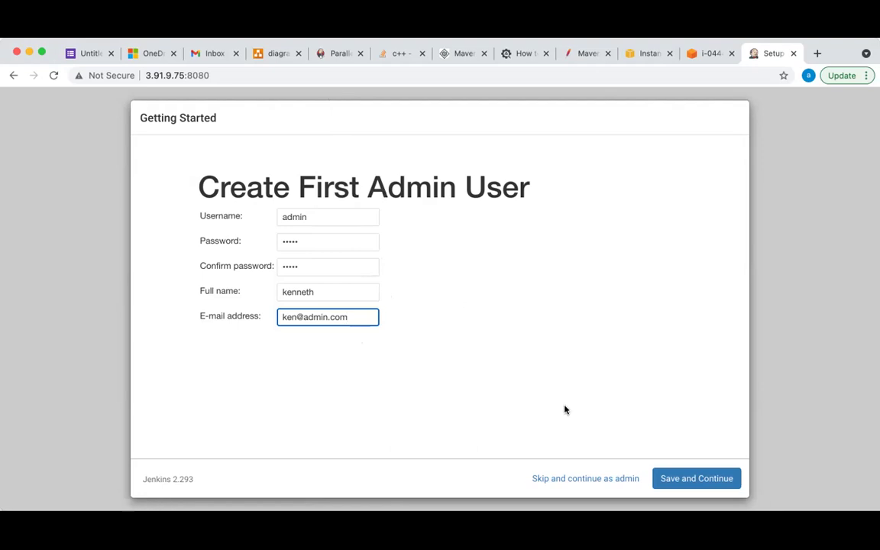
Save the first admin user, keep the default Jenkins URL, and finish setup
{"action": "left_click", "coordinate": [690, 479]}
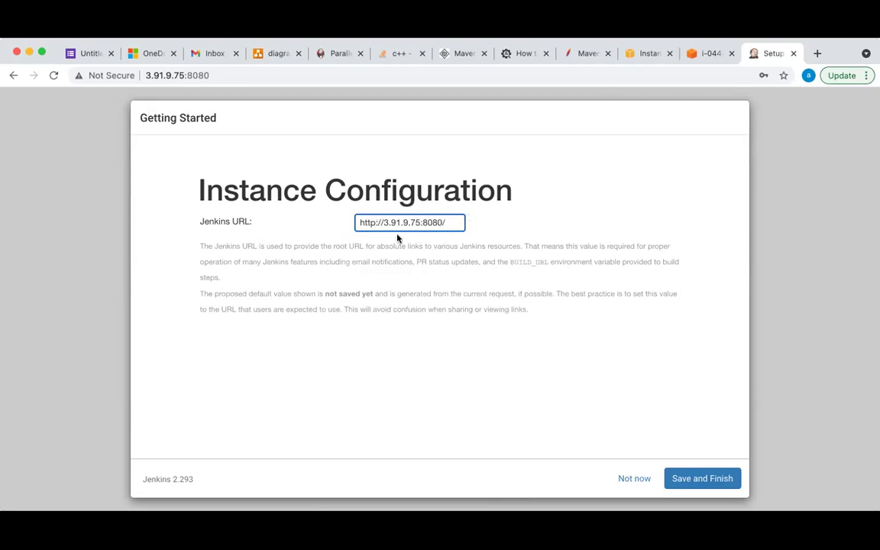
{"action": "left_click_drag", "start_coordinate": [448, 222], "coordinate": [346, 230]}
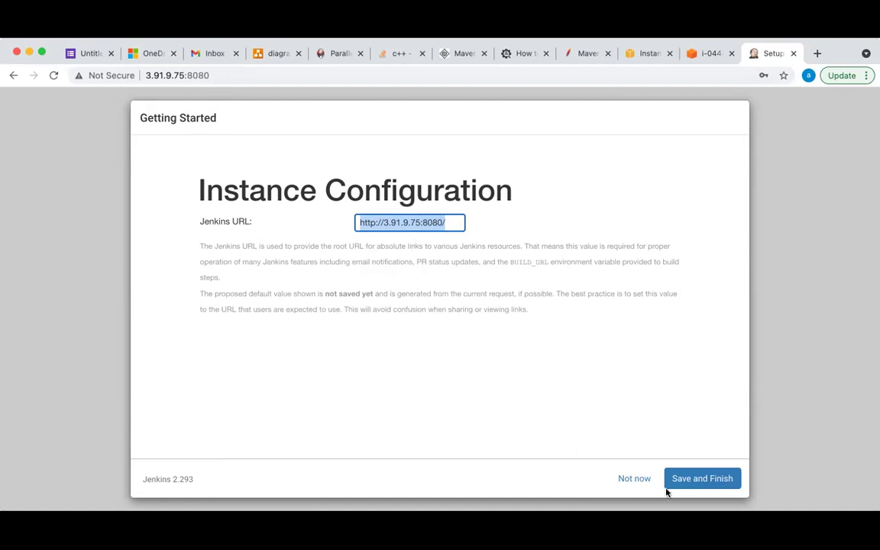
{"action": "left_click", "coordinate": [695, 479]}
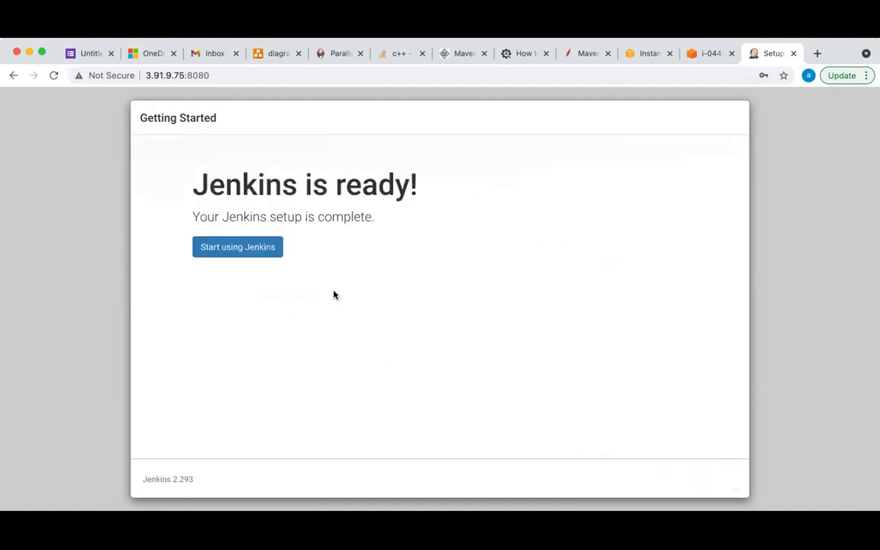
{"action": "left_click", "coordinate": [233, 252]}
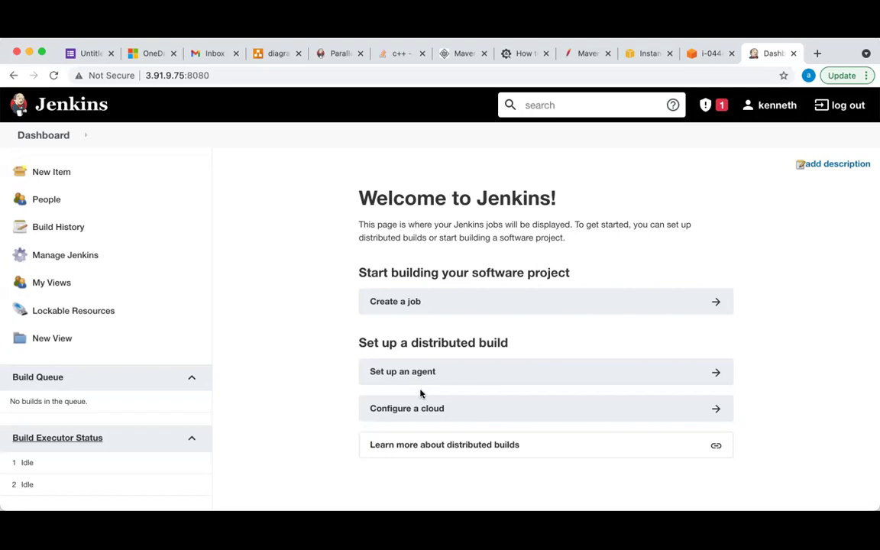
Scroll around the empty Welcome to Jenkins dashboard while it loads
{"action": "scroll", "coordinate": [420, 394], "scroll_direction": "down", "scroll_amount": 2}
{"action": "scroll", "coordinate": [420, 393], "scroll_direction": "up", "scroll_amount": 2}
{"action": "scroll", "coordinate": [420, 394], "scroll_direction": "up", "scroll_amount": 1}
{"action": "scroll", "coordinate": [420, 393], "scroll_direction": "down", "scroll_amount": 2}
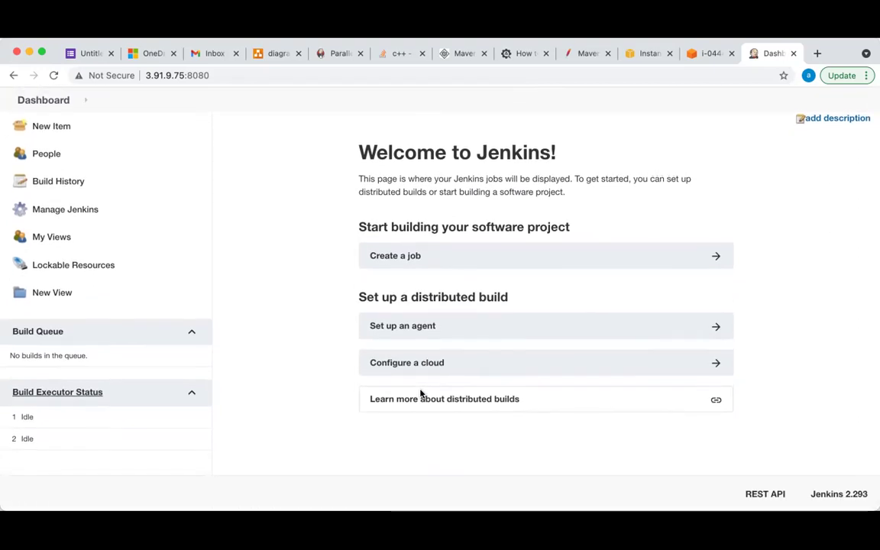
{"action": "scroll", "coordinate": [421, 394], "scroll_direction": "up", "scroll_amount": 2}
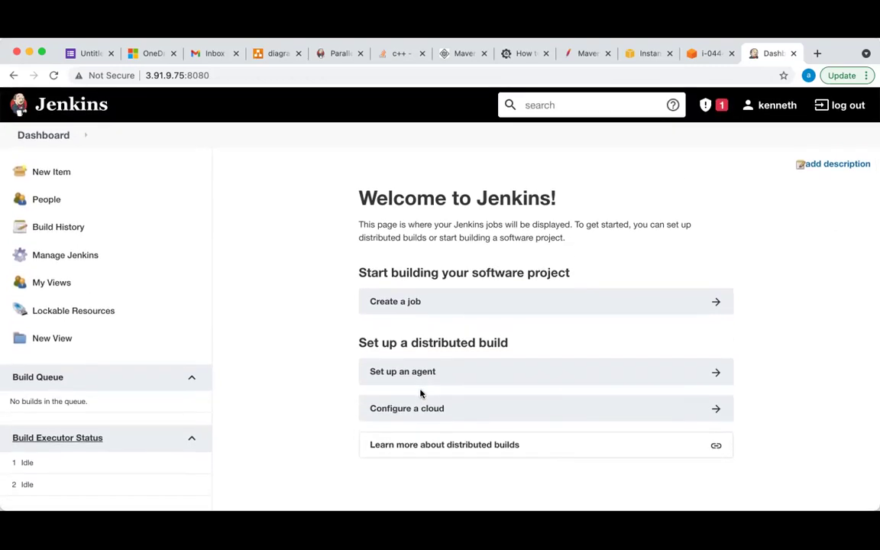
{"action": "scroll", "coordinate": [420, 393], "scroll_direction": "down", "scroll_amount": 2}
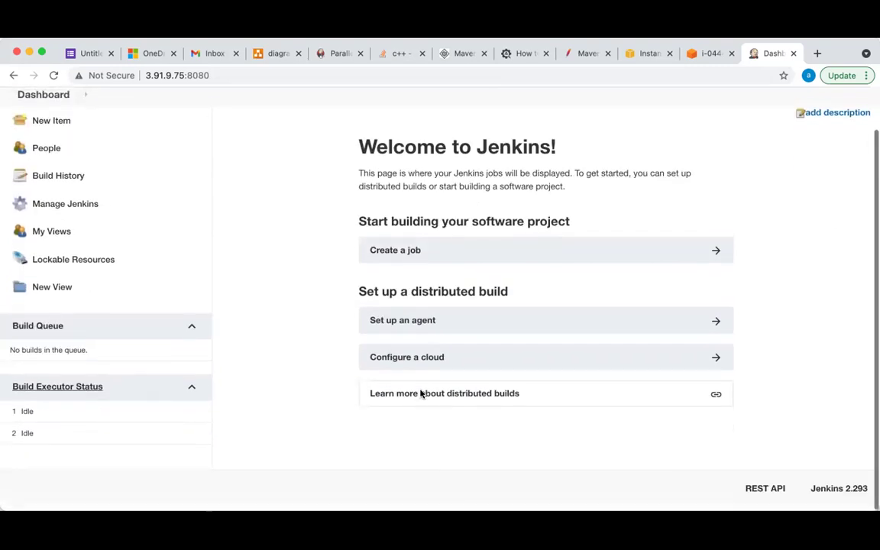
{"action": "scroll", "coordinate": [420, 394], "scroll_direction": "up", "scroll_amount": 3}
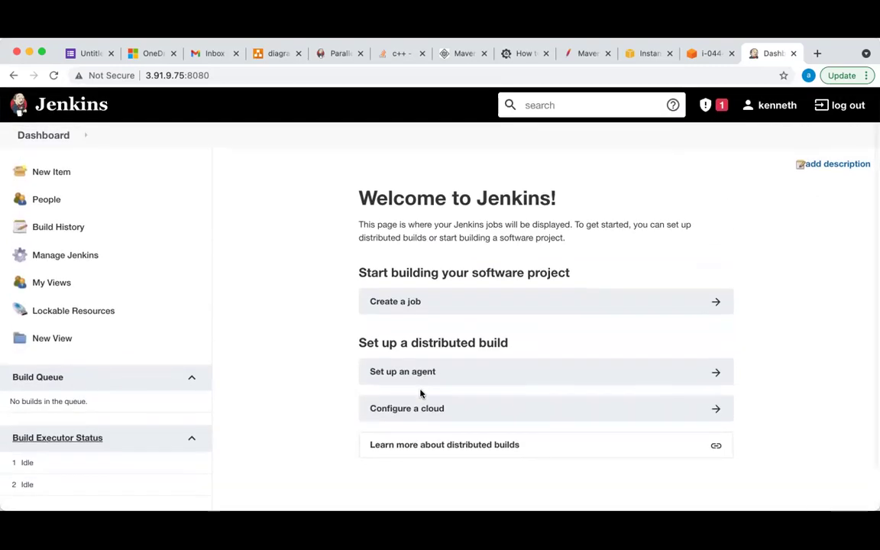
{"action": "scroll", "coordinate": [420, 394], "scroll_direction": "down", "scroll_amount": 2}
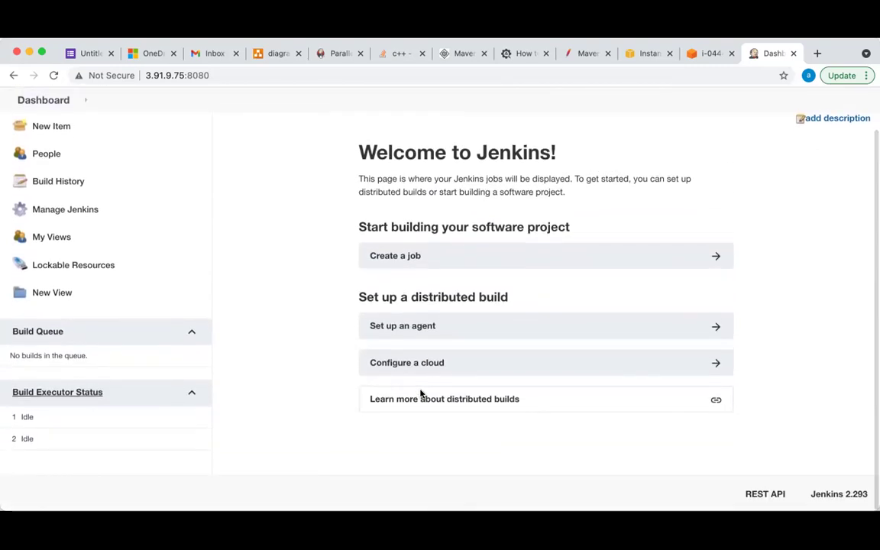
{"action": "scroll", "coordinate": [421, 393], "scroll_direction": "up", "scroll_amount": 3}
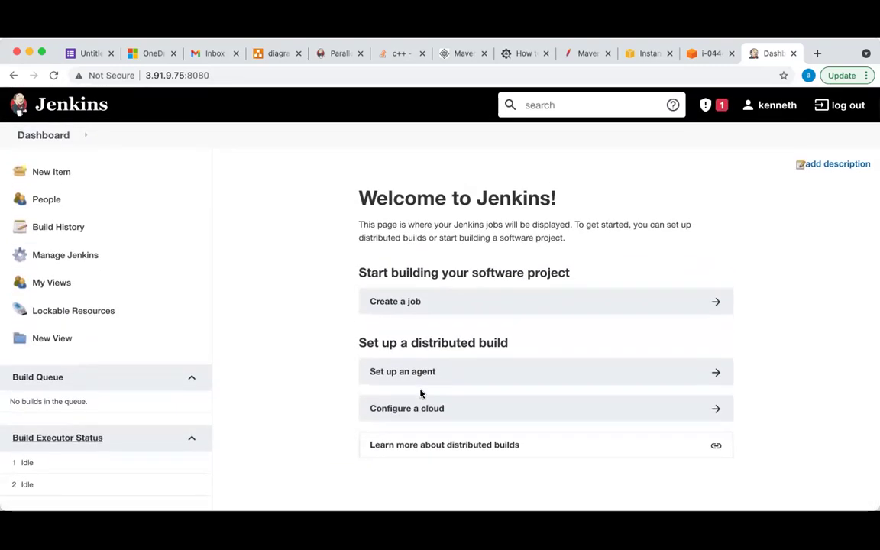
{"action": "scroll", "coordinate": [420, 393], "scroll_direction": "down", "scroll_amount": 2}
{"action": "scroll", "coordinate": [408, 390], "scroll_direction": "up", "scroll_amount": 3}
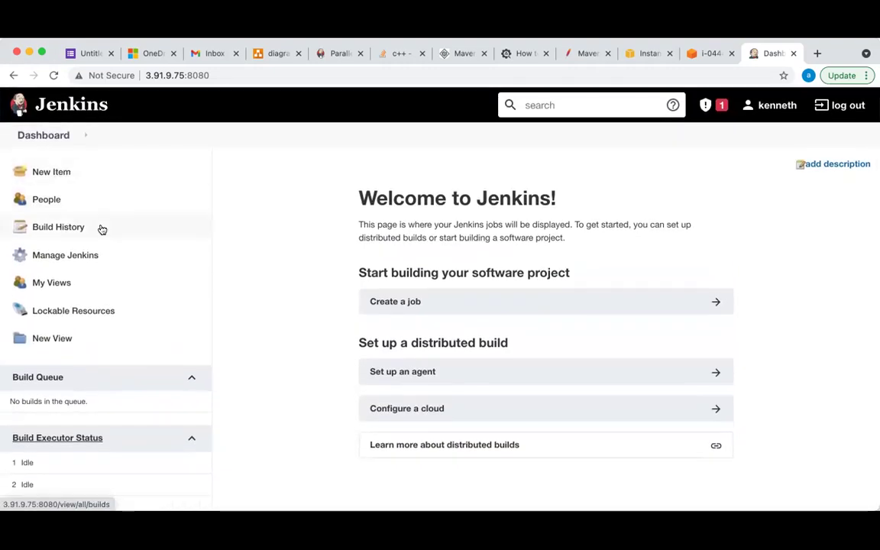
{"action": "scroll", "coordinate": [520, 345], "scroll_direction": "down", "scroll_amount": 2}
{"action": "scroll", "coordinate": [521, 347], "scroll_direction": "up", "scroll_amount": 3}
{"action": "scroll", "coordinate": [520, 348], "scroll_direction": "down", "scroll_amount": 2}
{"action": "scroll", "coordinate": [521, 347], "scroll_direction": "up", "scroll_amount": 3}
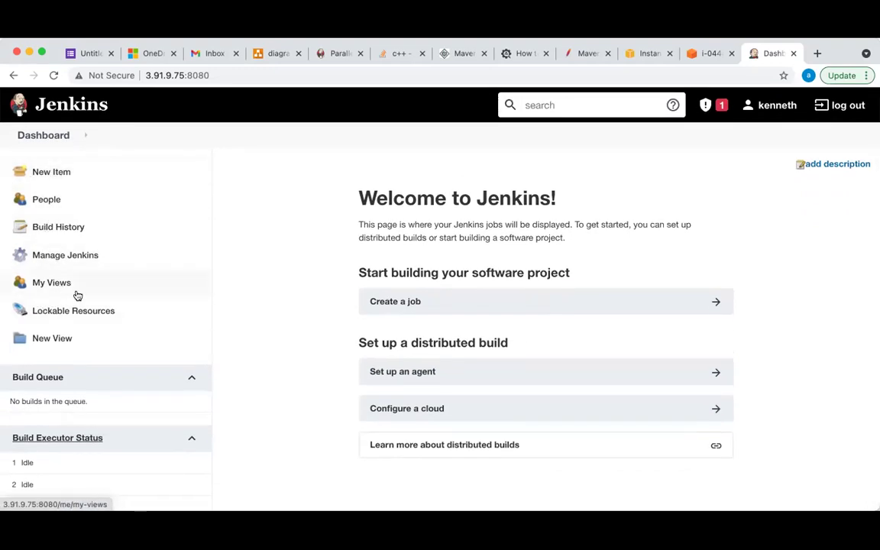
{"action": "scroll", "coordinate": [138, 331], "scroll_direction": "down", "scroll_amount": 2}
{"action": "scroll", "coordinate": [138, 330], "scroll_direction": "up", "scroll_amount": 2}
Wipe the EC2 instance terminal with the clear command
{"action": "left_click", "coordinate": [644, 55]}
{"action": "left_click", "coordinate": [703, 55]}
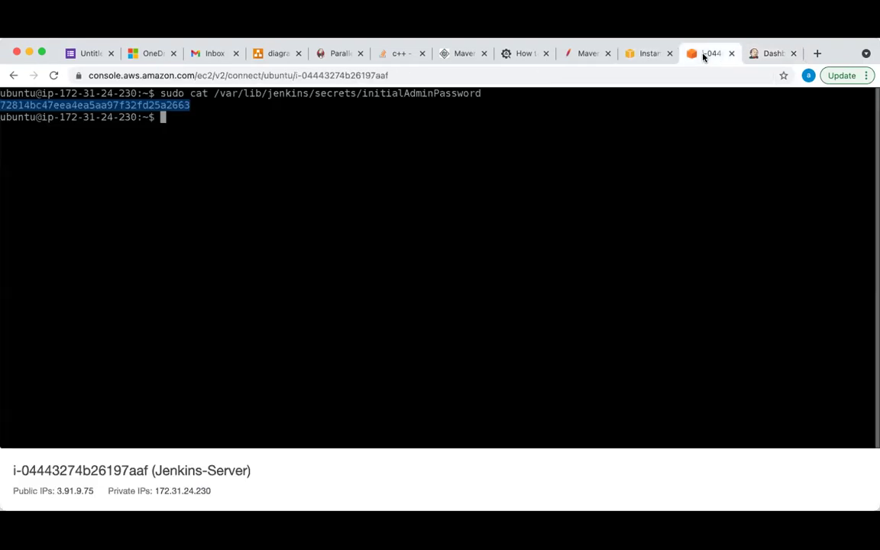
{"action": "left_click", "coordinate": [164, 118]}
{"action": "type", "text": "clear"}
{"action": "key", "text": "Return"}
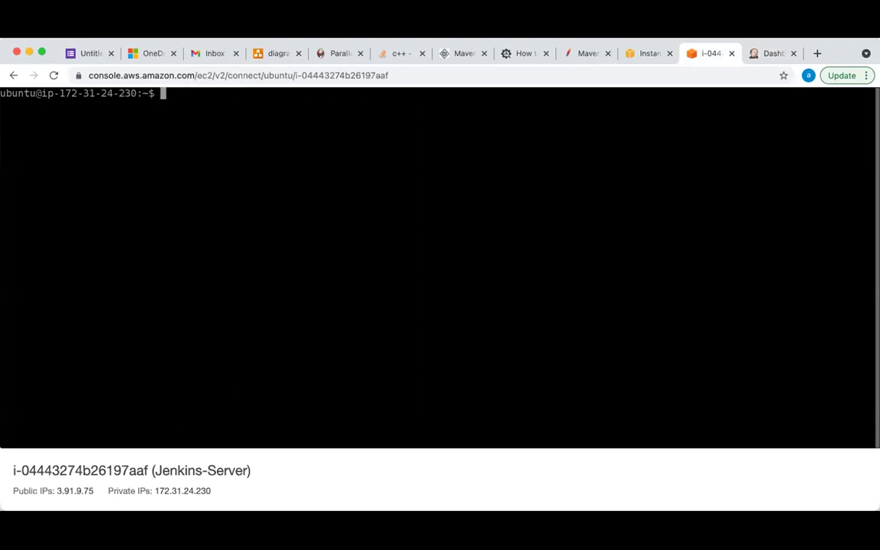
Check the EC2 instance summary, then return to Jenkins and open Manage Jenkins
{"action": "left_click", "coordinate": [767, 55]}
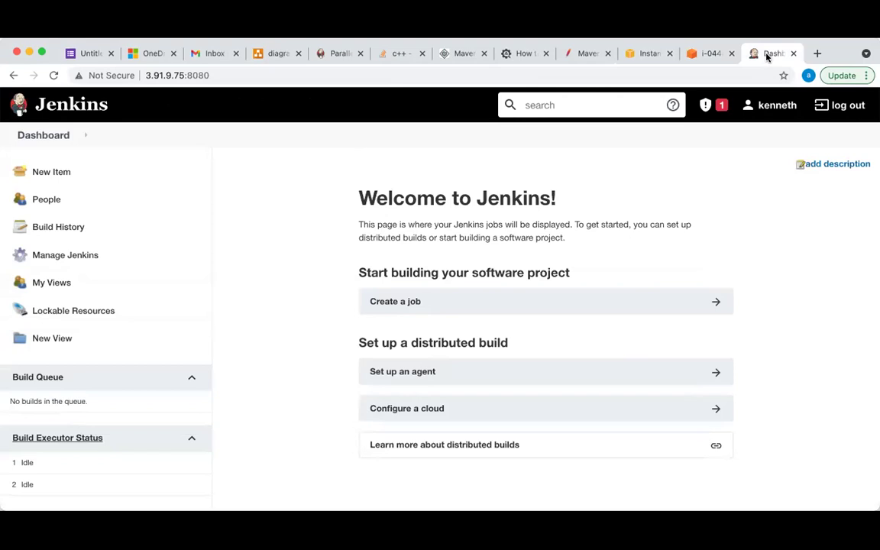
{"action": "left_click", "coordinate": [704, 55]}
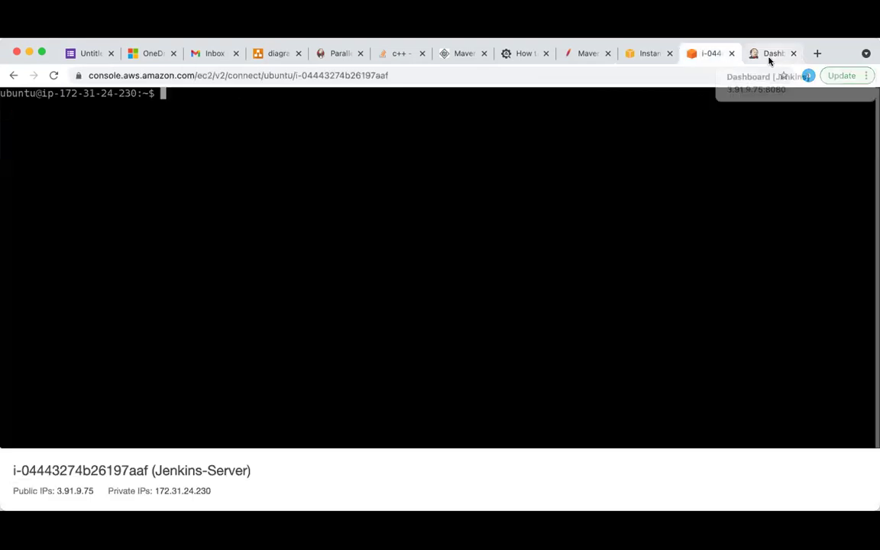
{"action": "left_click", "coordinate": [769, 56]}
{"action": "left_click", "coordinate": [709, 55]}
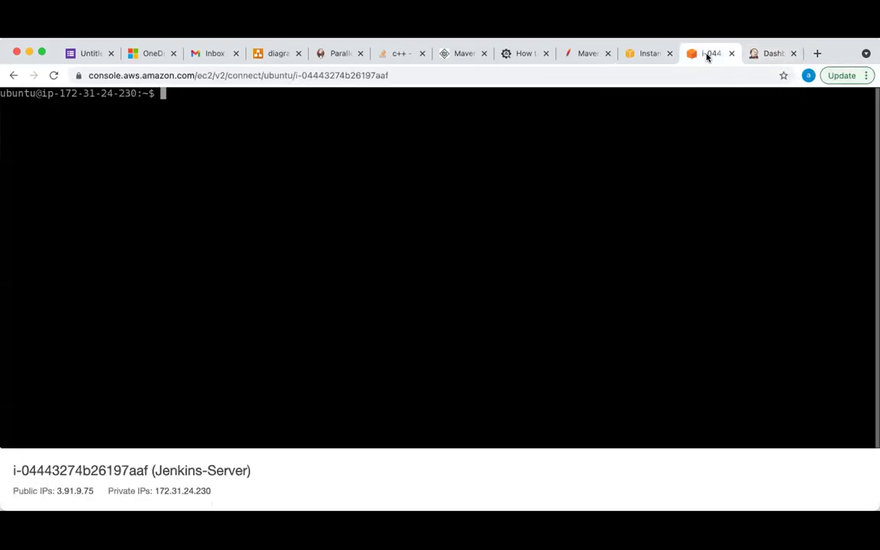
{"action": "left_click", "coordinate": [642, 57]}
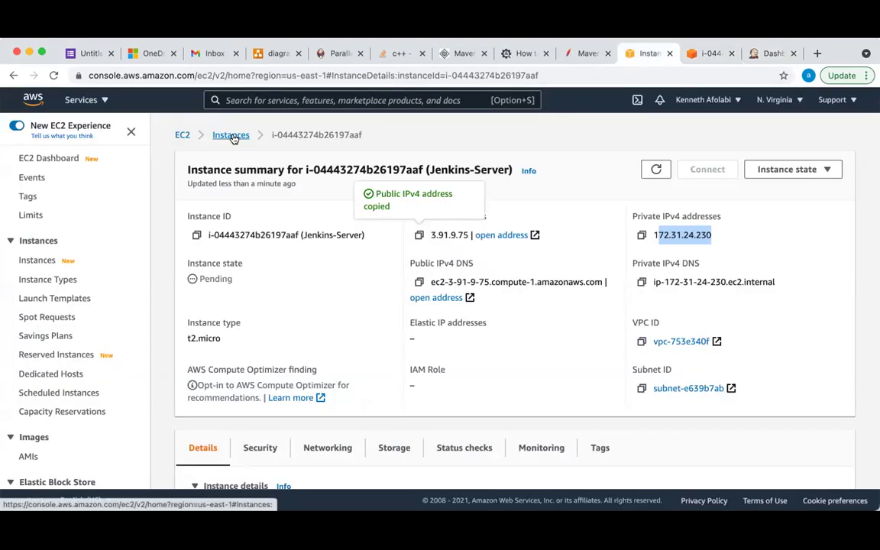
{"action": "left_click", "coordinate": [713, 59]}
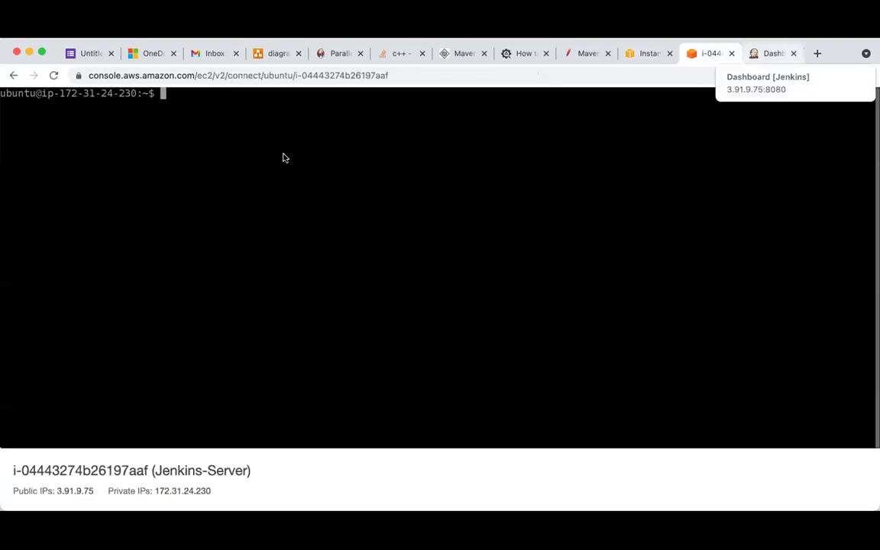
{"action": "left_click", "coordinate": [757, 58]}
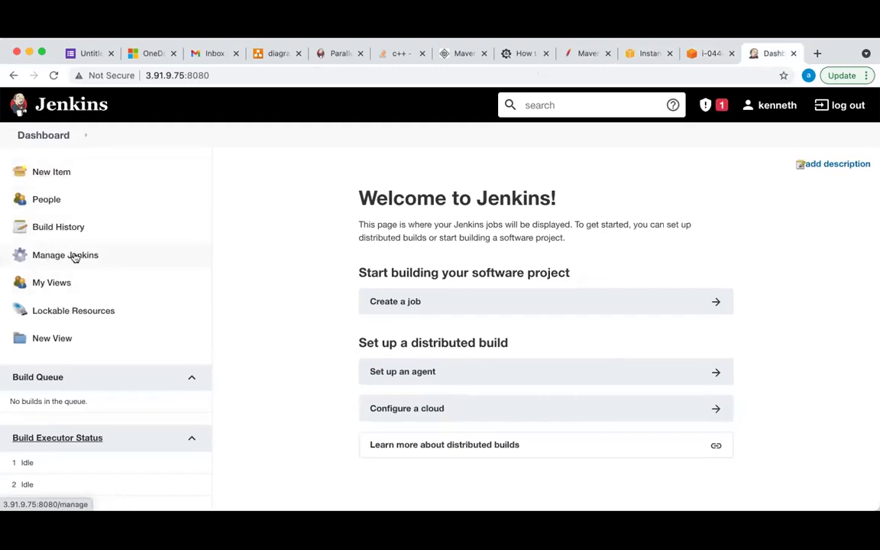
{"action": "left_click", "coordinate": [66, 253]}
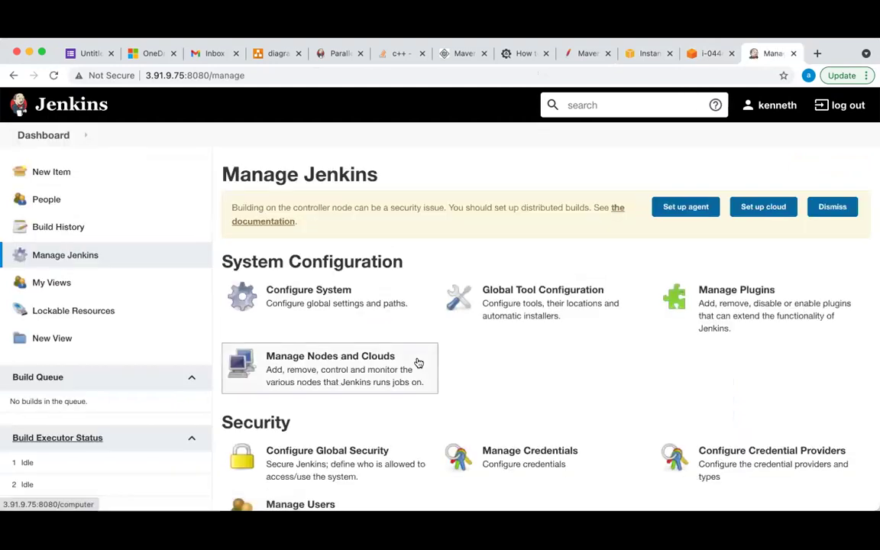
Open Manage Plugins and browse the Available plugins list
{"action": "scroll", "coordinate": [416, 359], "scroll_direction": "down", "scroll_amount": 2}
{"action": "scroll", "coordinate": [417, 362], "scroll_direction": "down", "scroll_amount": 3}
{"action": "scroll", "coordinate": [419, 363], "scroll_direction": "up", "scroll_amount": 2}
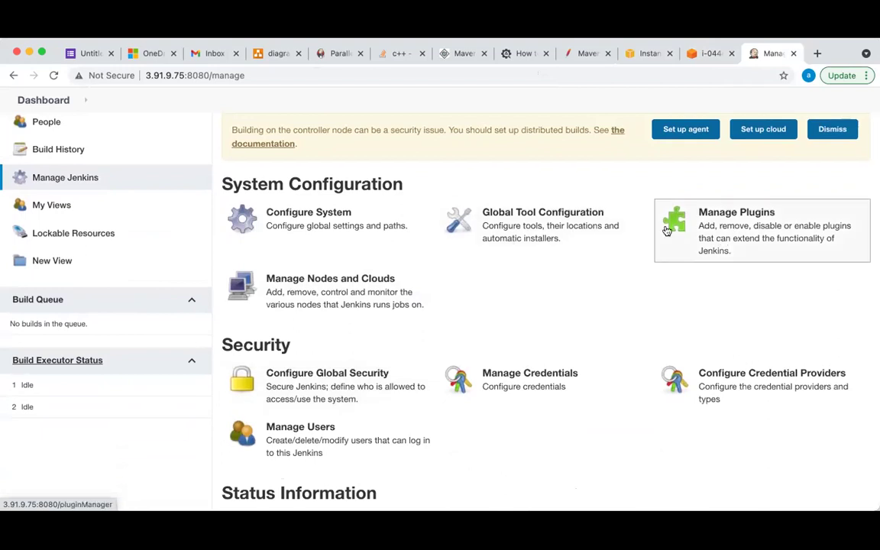
{"action": "left_click", "coordinate": [749, 245]}
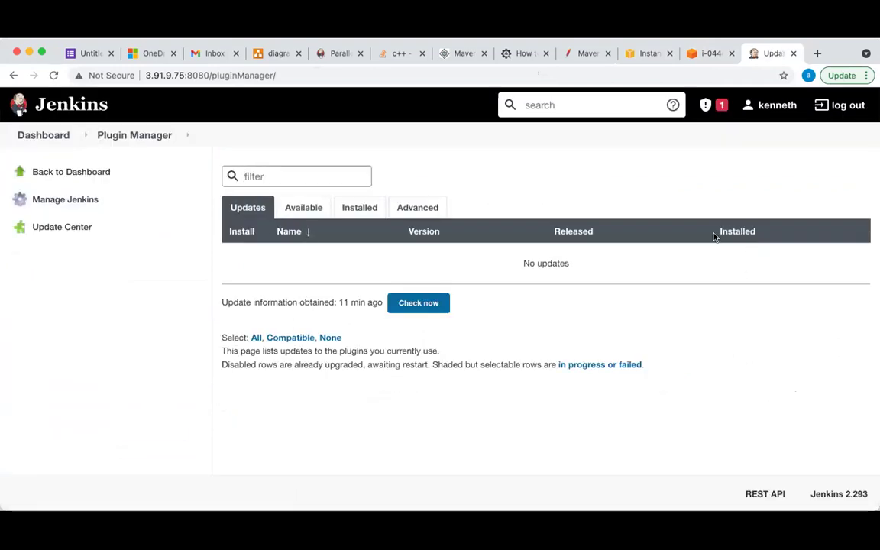
{"action": "left_click", "coordinate": [305, 214]}
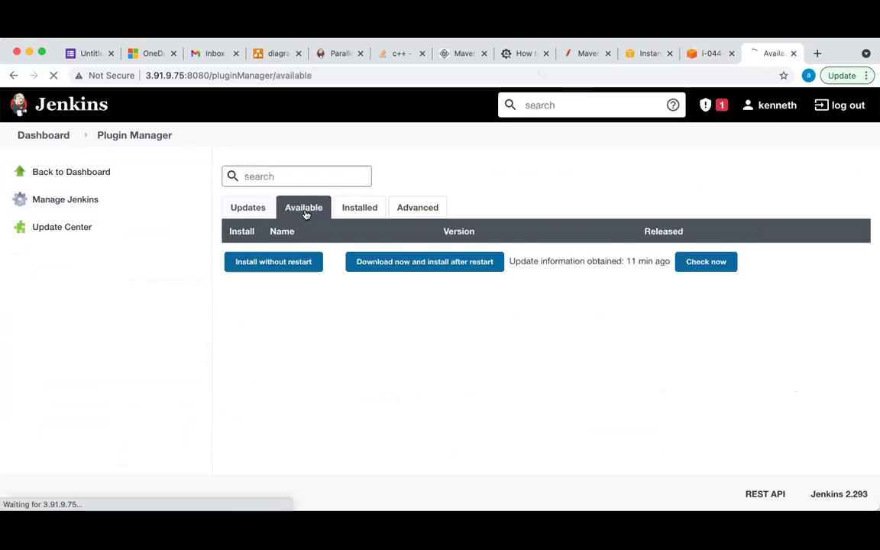
{"action": "scroll", "coordinate": [398, 353], "scroll_direction": "down", "scroll_amount": 2}
{"action": "scroll", "coordinate": [398, 353], "scroll_direction": "down", "scroll_amount": 20}
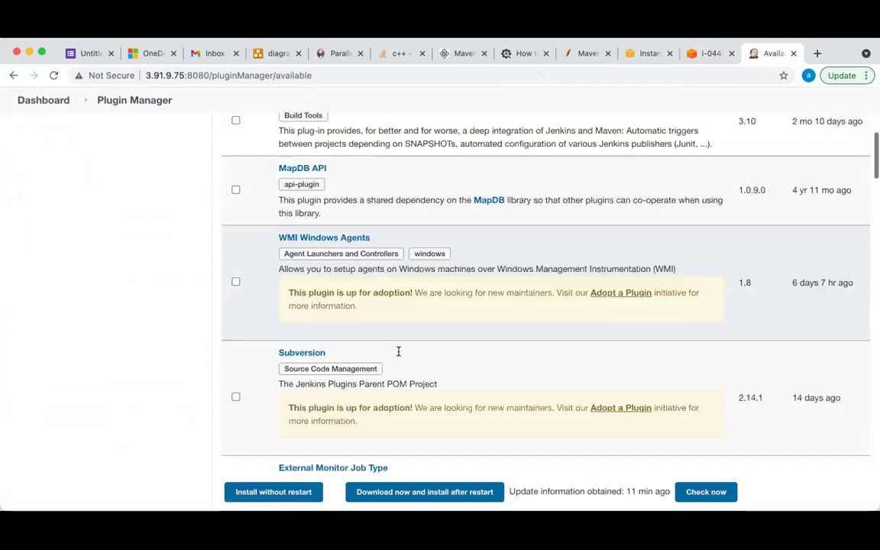
{"action": "scroll", "coordinate": [398, 354], "scroll_direction": "down", "scroll_amount": 10}
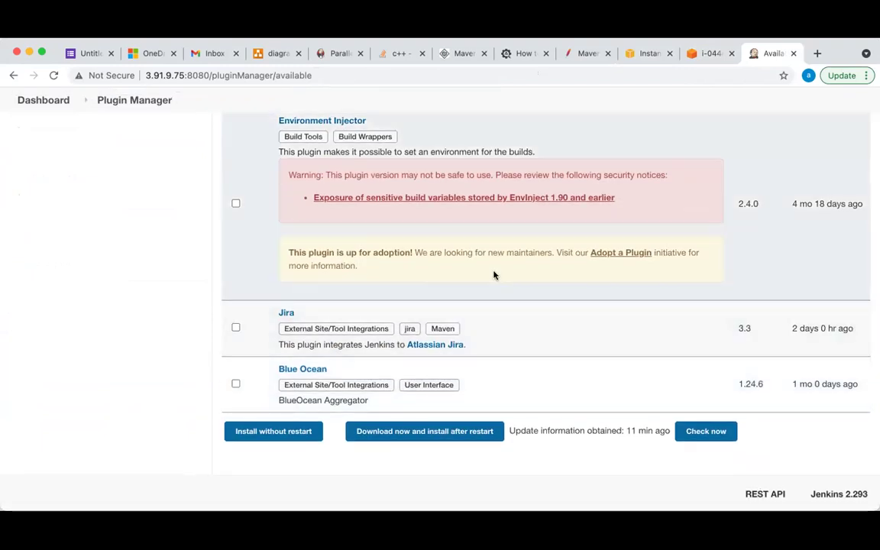
{"action": "scroll", "coordinate": [494, 275], "scroll_direction": "up", "scroll_amount": 20}
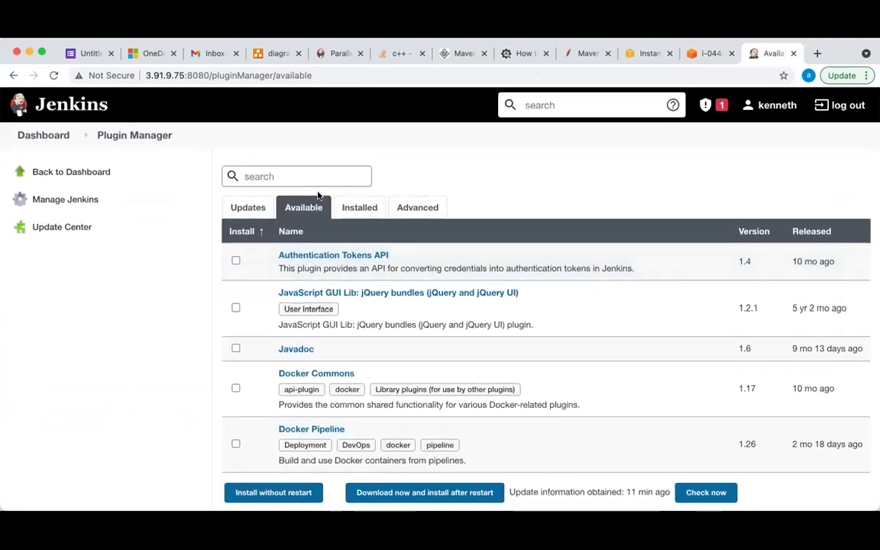
Filter available plugins by 'email', review the results, then view Installed plugins
{"action": "left_click", "coordinate": [283, 174]}
{"action": "type", "text": "aws"}
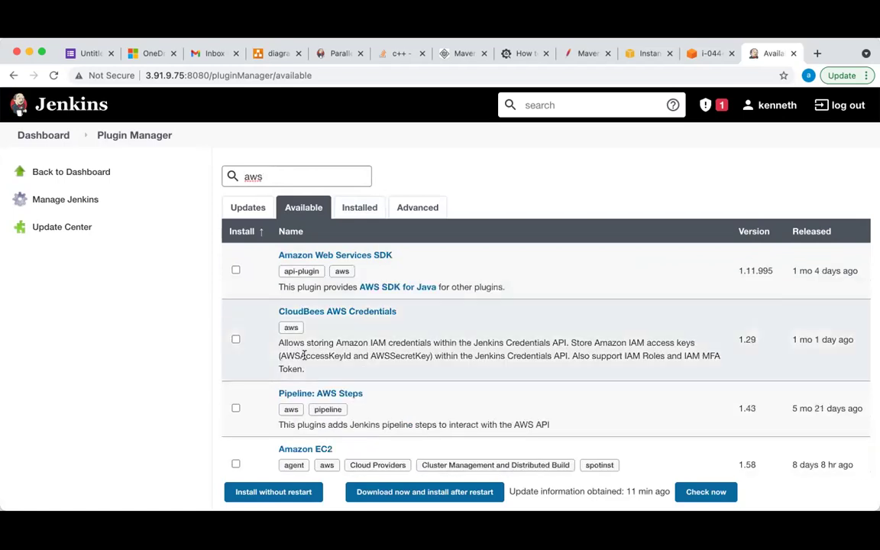
{"action": "scroll", "coordinate": [355, 376], "scroll_direction": "down", "scroll_amount": 3}
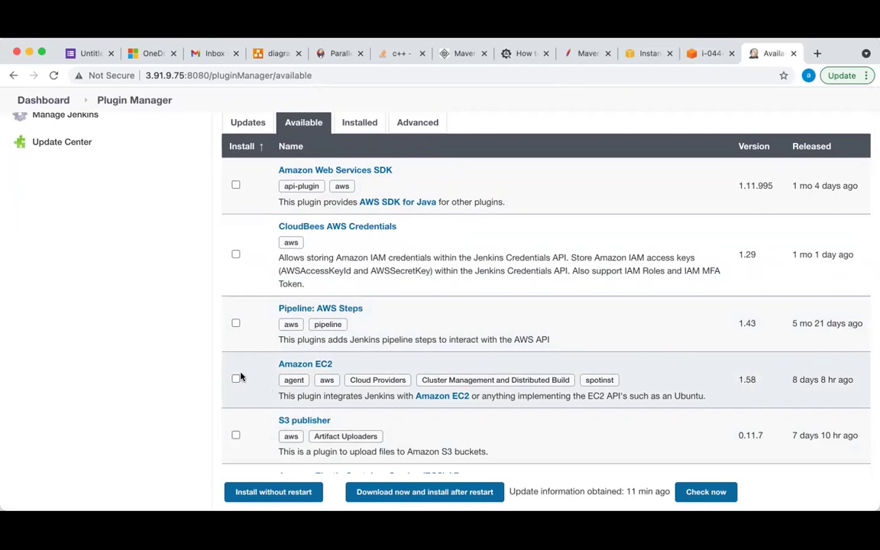
{"action": "scroll", "coordinate": [334, 378], "scroll_direction": "down", "scroll_amount": 3}
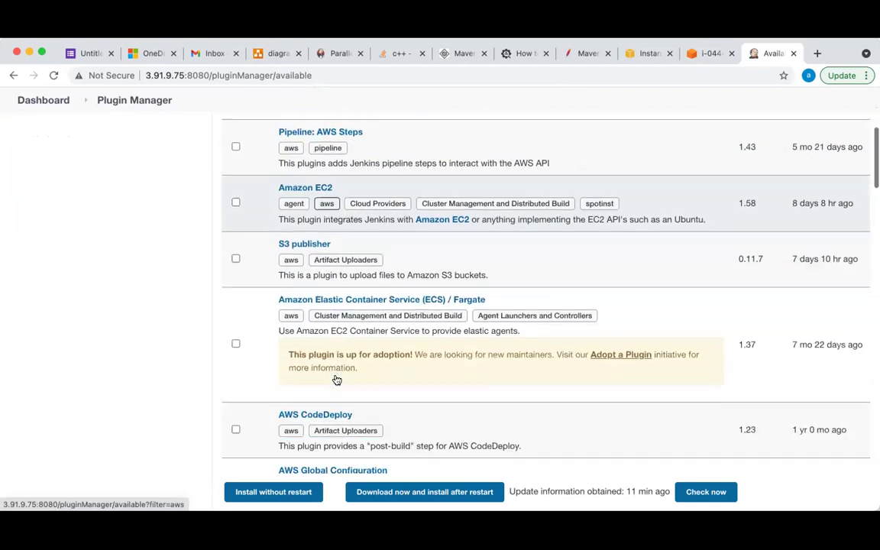
{"action": "scroll", "coordinate": [334, 378], "scroll_direction": "up", "scroll_amount": 5}
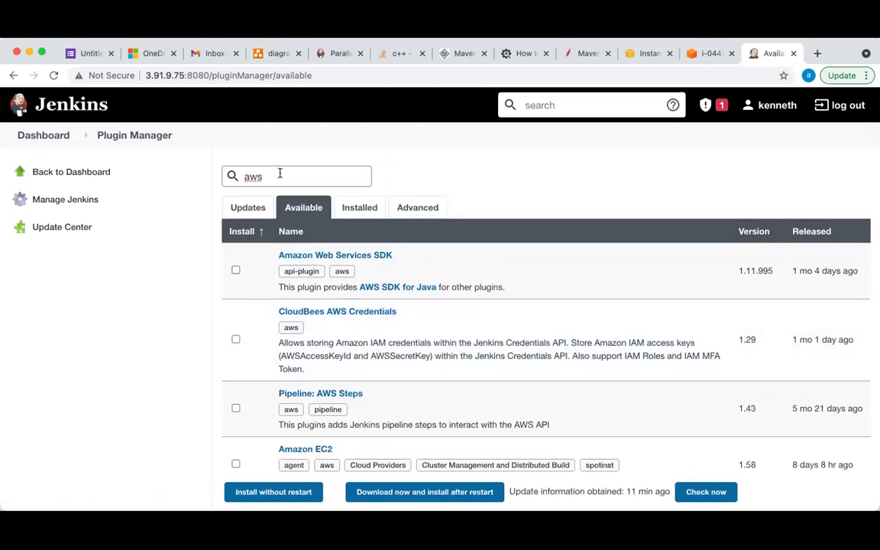
{"action": "key", "text": "BackSpace"}
{"action": "key", "text": "BackSpace"}
{"action": "type", "text": "email"}
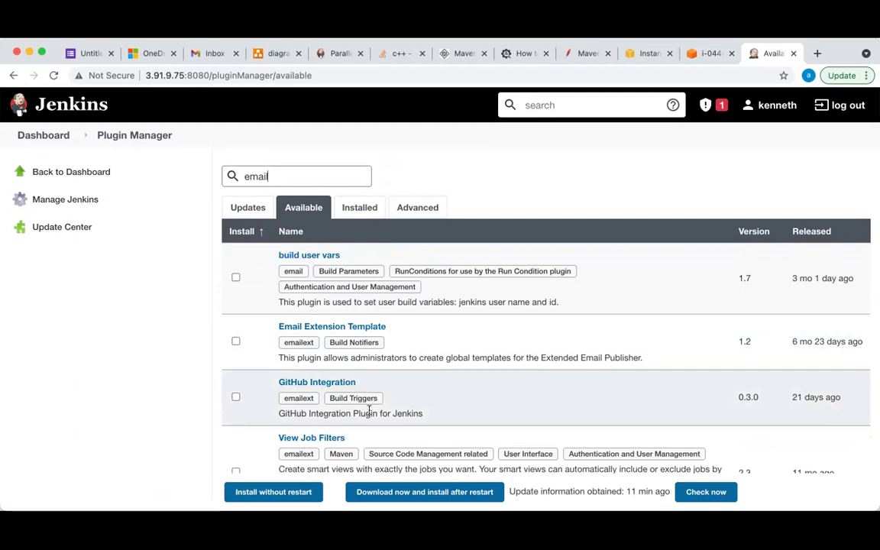
{"action": "scroll", "coordinate": [369, 411], "scroll_direction": "down", "scroll_amount": 5}
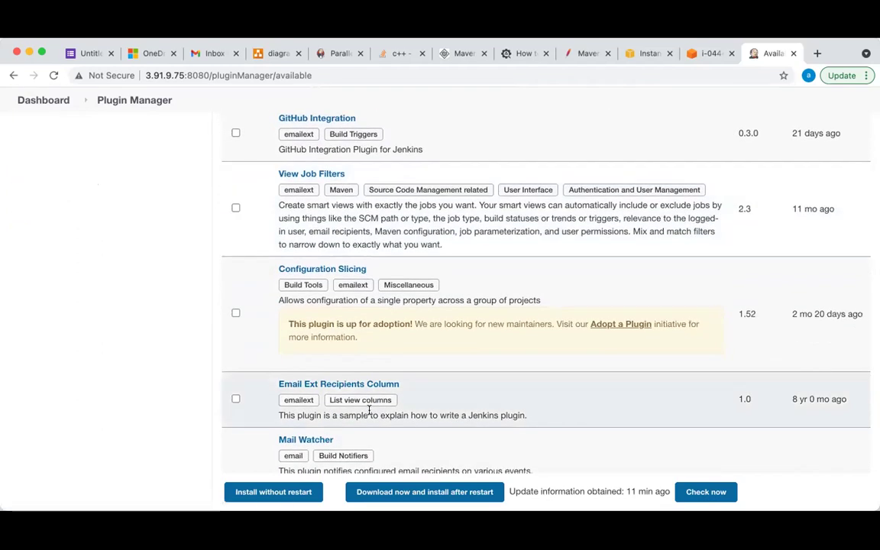
{"action": "scroll", "coordinate": [369, 411], "scroll_direction": "up", "scroll_amount": 5}
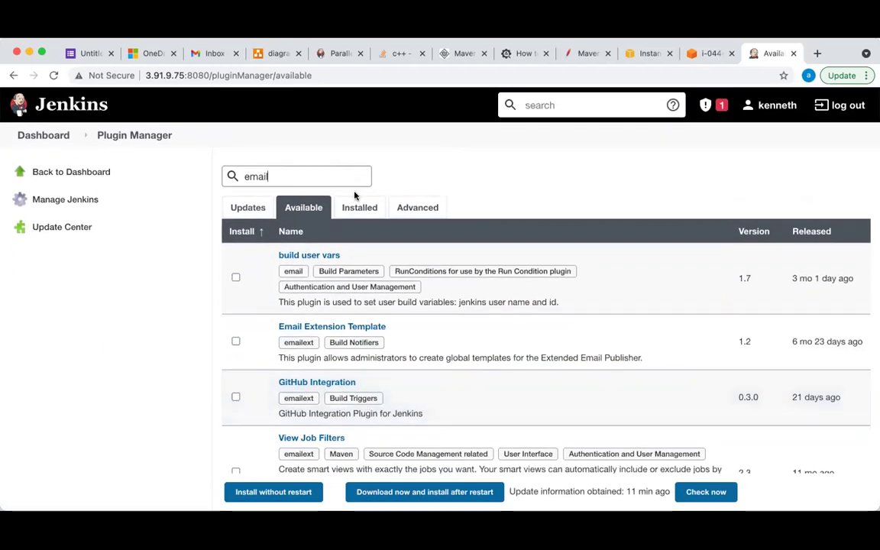
{"action": "left_click", "coordinate": [358, 207]}
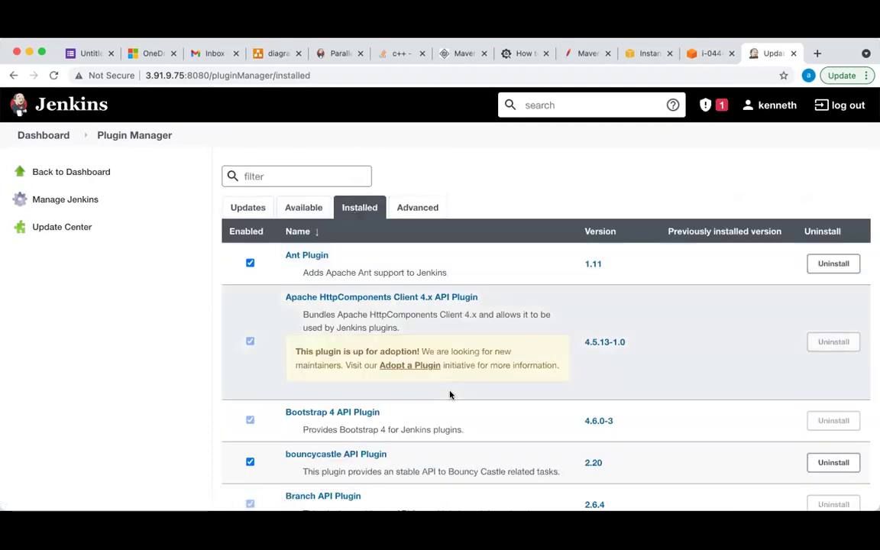
Look over the installed plugins list, then return to the Available tab
{"action": "scroll", "coordinate": [450, 394], "scroll_direction": "down", "scroll_amount": 6}
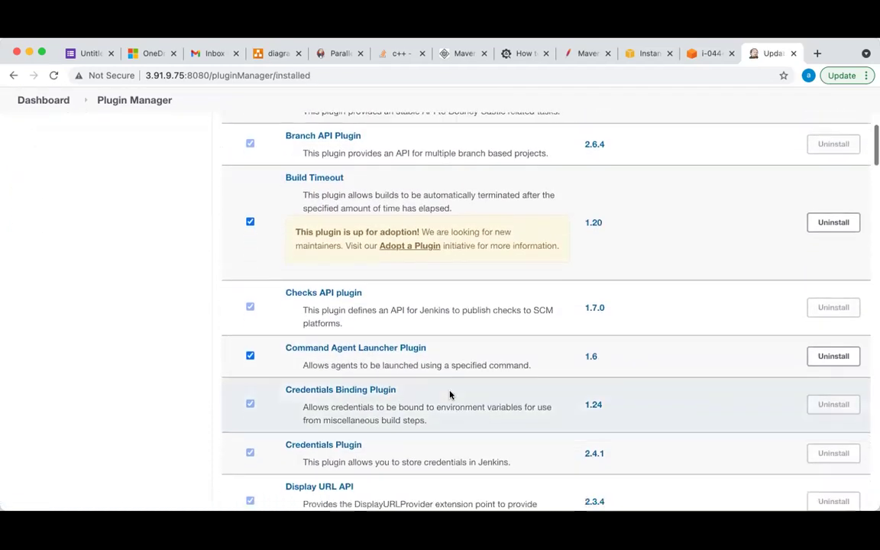
{"action": "scroll", "coordinate": [450, 394], "scroll_direction": "down", "scroll_amount": 5}
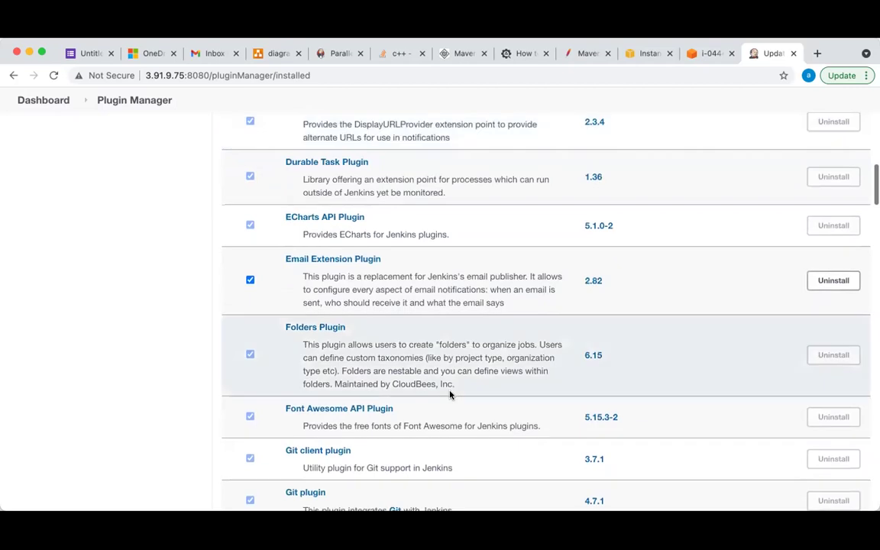
{"action": "scroll", "coordinate": [450, 394], "scroll_direction": "down", "scroll_amount": 10}
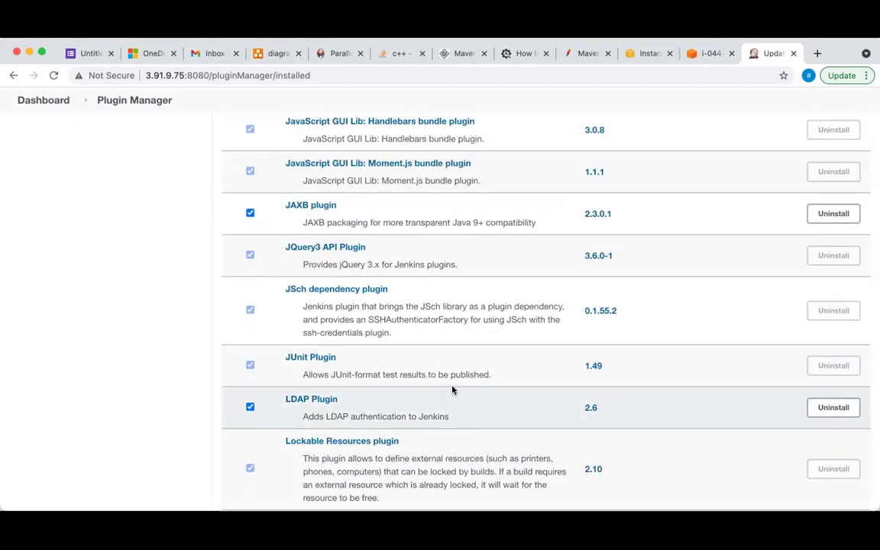
{"action": "scroll", "coordinate": [451, 390], "scroll_direction": "down", "scroll_amount": 3}
{"action": "scroll", "coordinate": [451, 389], "scroll_direction": "down", "scroll_amount": 6}
{"action": "scroll", "coordinate": [452, 389], "scroll_direction": "up", "scroll_amount": 20}
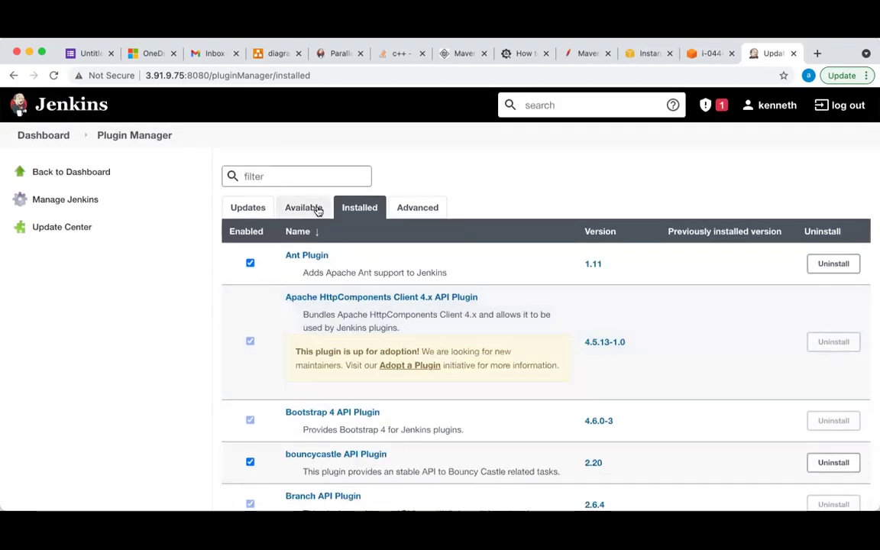
{"action": "left_click", "coordinate": [314, 207]}
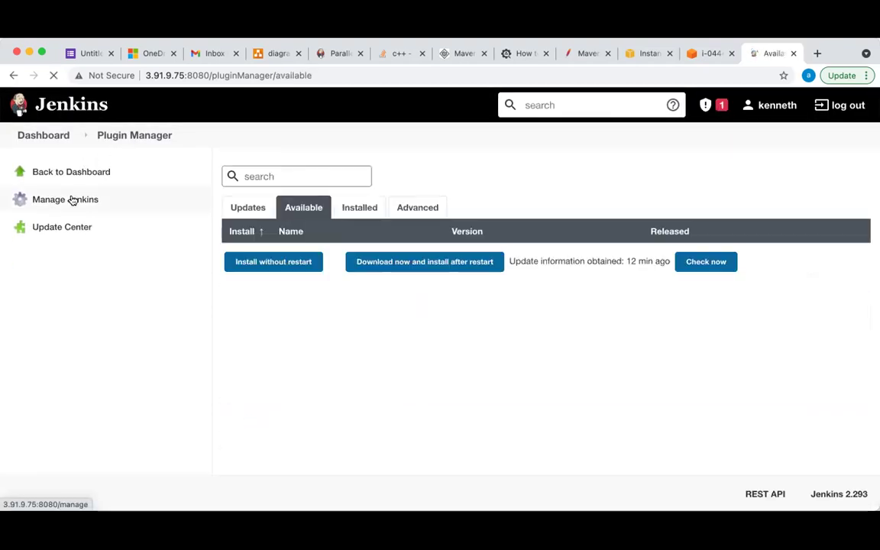
Go to Global Tool Configuration from the Manage Jenkins page
{"action": "left_click", "coordinate": [71, 200]}
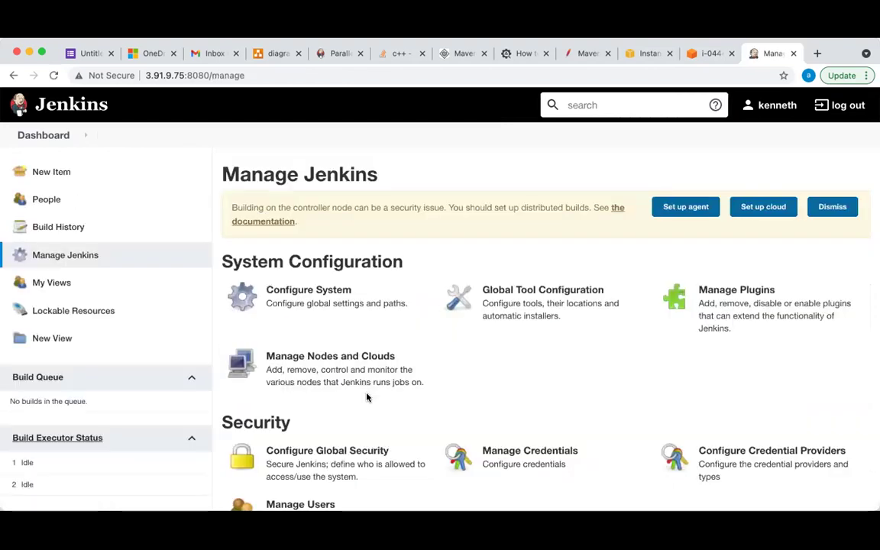
{"action": "scroll", "coordinate": [631, 365], "scroll_direction": "down", "scroll_amount": 3}
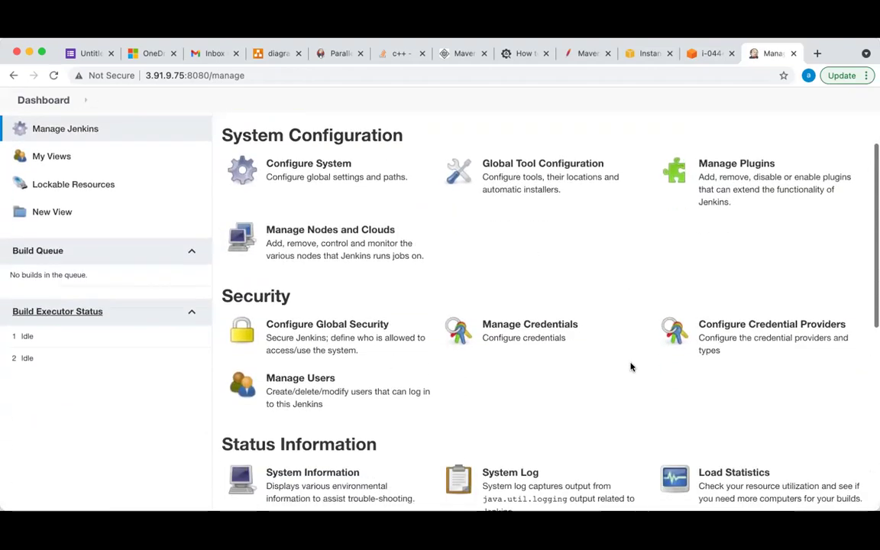
{"action": "left_click", "coordinate": [527, 197]}
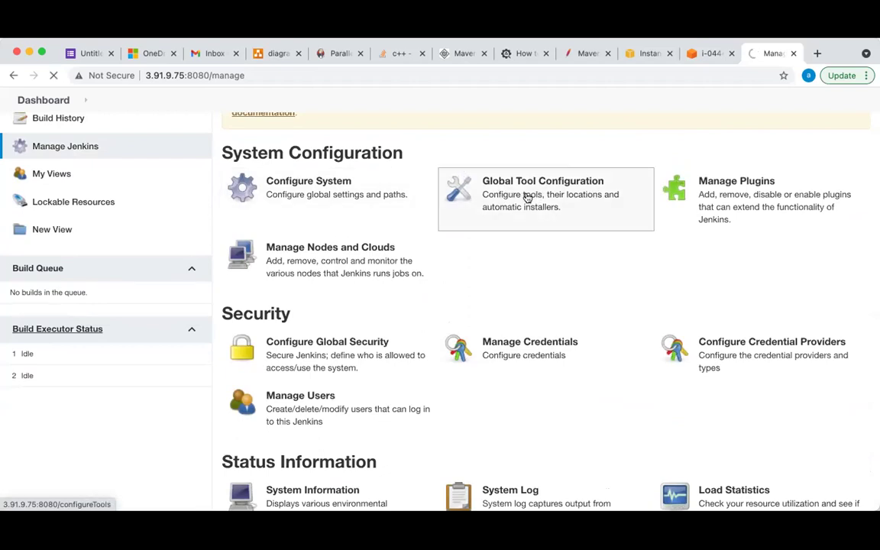
Draft a new Maven installation entry with Install automatically unchecked
{"action": "scroll", "coordinate": [459, 385], "scroll_direction": "down", "scroll_amount": 5}
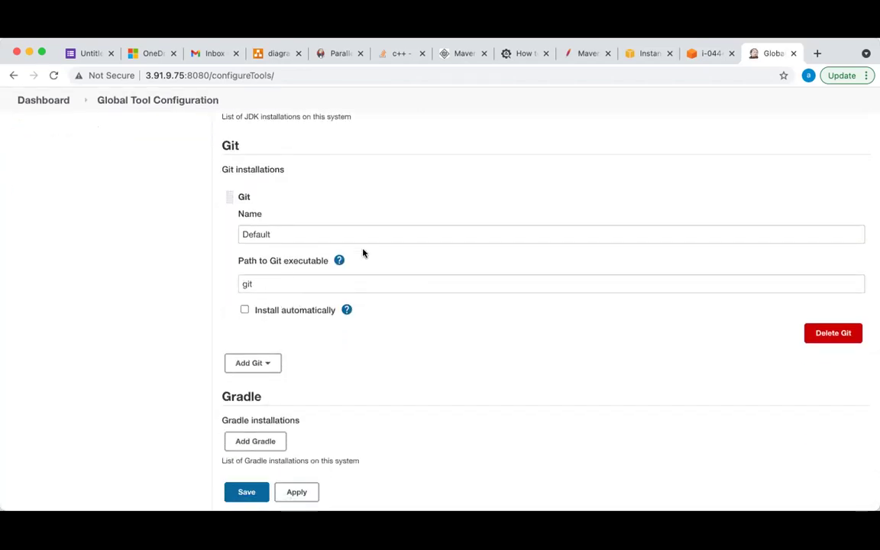
{"action": "scroll", "coordinate": [277, 314], "scroll_direction": "down", "scroll_amount": 5}
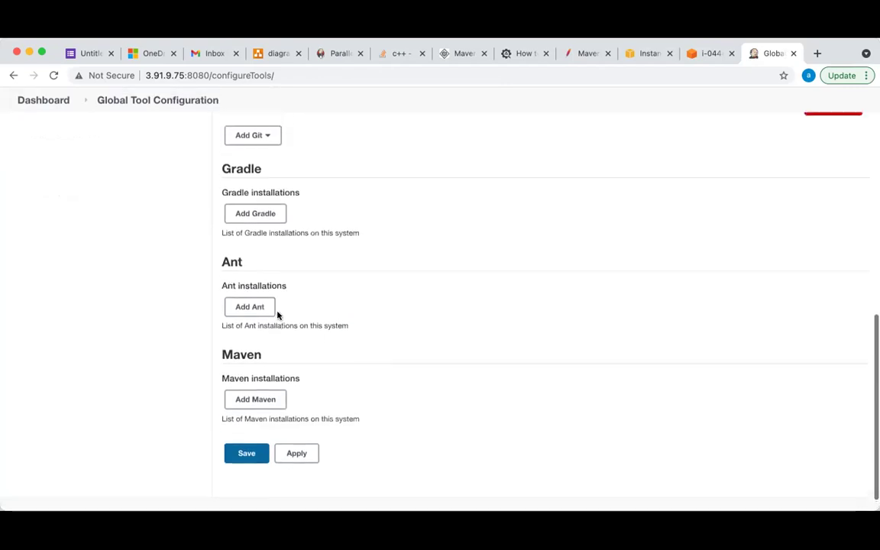
{"action": "scroll", "coordinate": [340, 385], "scroll_direction": "down", "scroll_amount": 1}
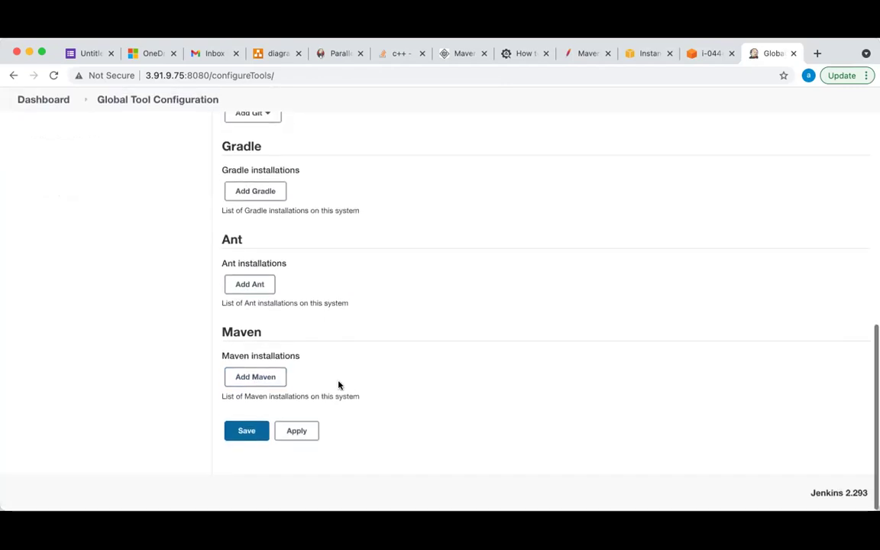
{"action": "left_click", "coordinate": [246, 384]}
{"action": "scroll", "coordinate": [246, 384], "scroll_direction": "up", "scroll_amount": 2}
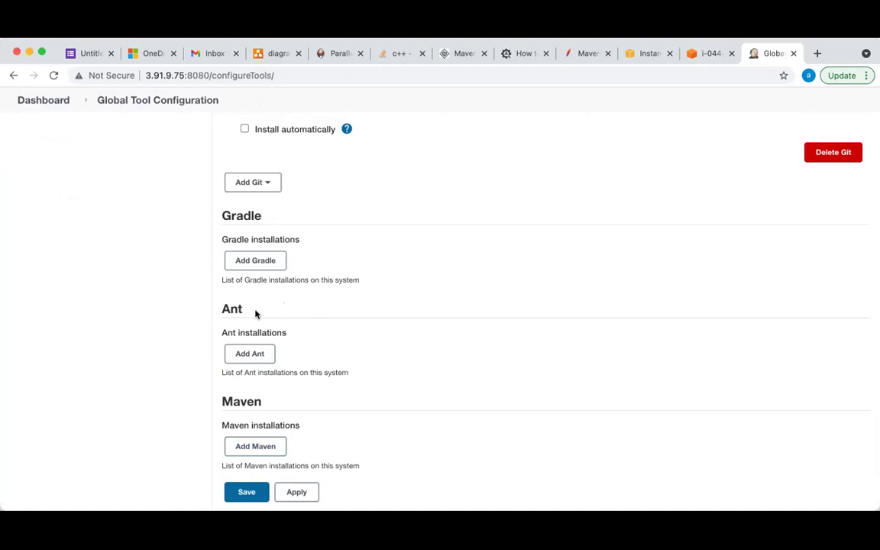
{"action": "scroll", "coordinate": [309, 370], "scroll_direction": "down", "scroll_amount": 2}
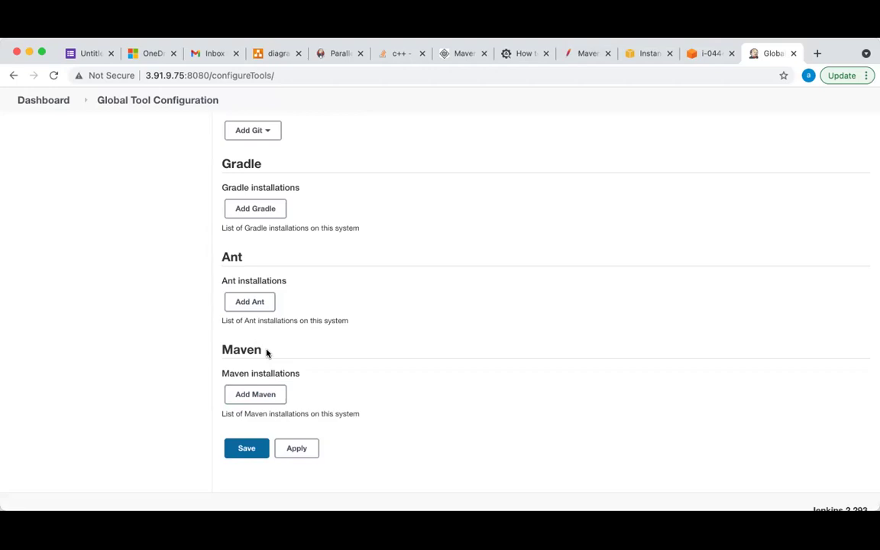
{"action": "left_click", "coordinate": [262, 398]}
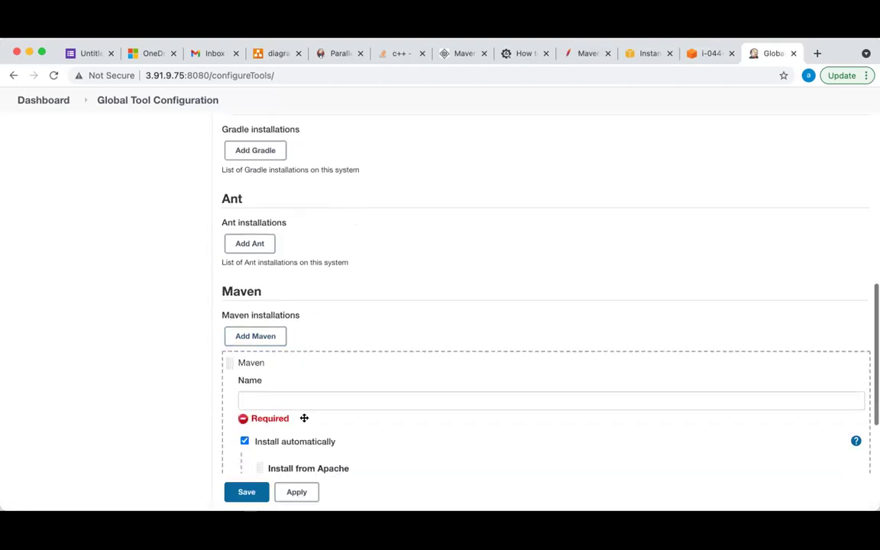
{"action": "left_click", "coordinate": [303, 378]}
{"action": "scroll", "coordinate": [304, 375], "scroll_direction": "down", "scroll_amount": 5}
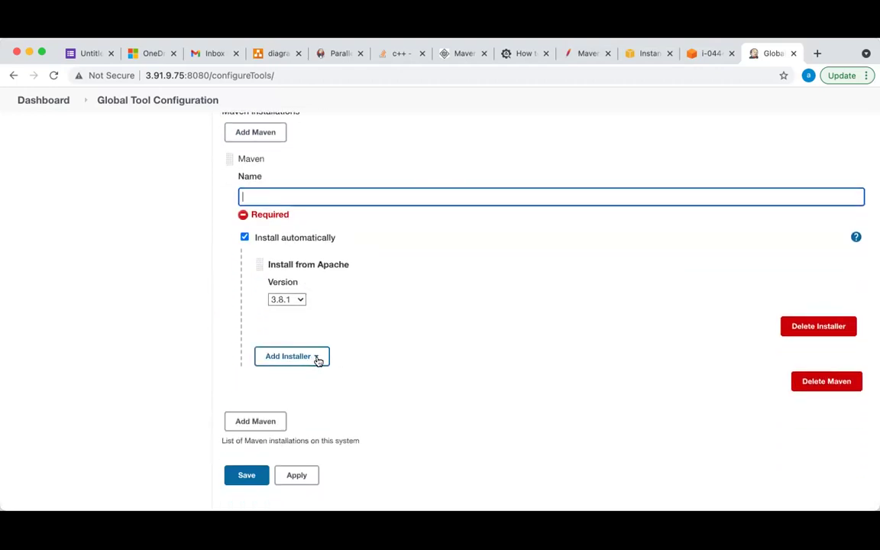
{"action": "left_click", "coordinate": [244, 237]}
{"action": "left_click", "coordinate": [310, 293]}
{"action": "left_click", "coordinate": [294, 230]}
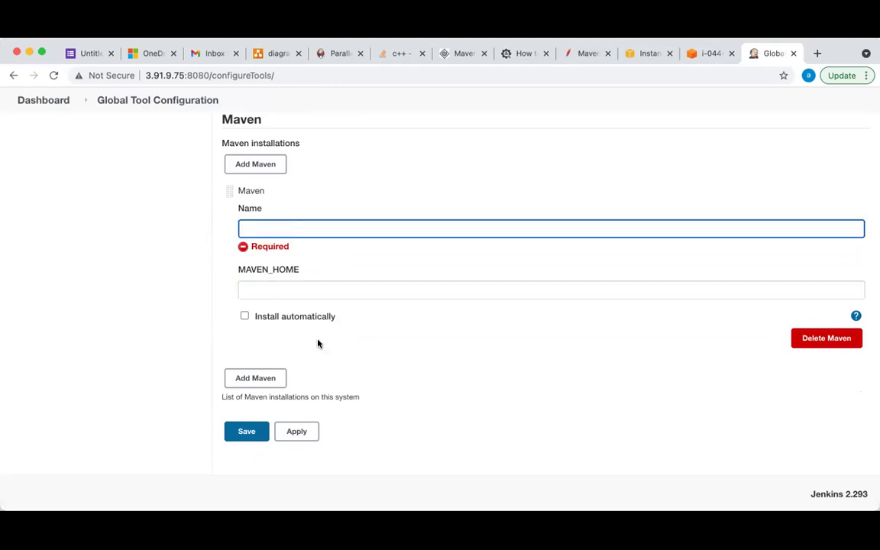
Head to the Dashboard without saving, triggering the Leave site? warning
{"action": "scroll", "coordinate": [317, 344], "scroll_direction": "up", "scroll_amount": 5}
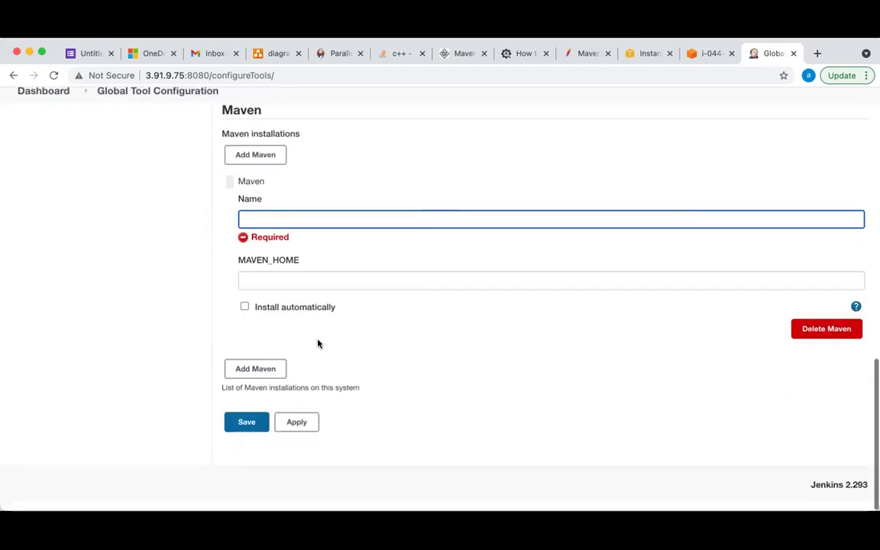
{"action": "scroll", "coordinate": [318, 344], "scroll_direction": "up", "scroll_amount": 10}
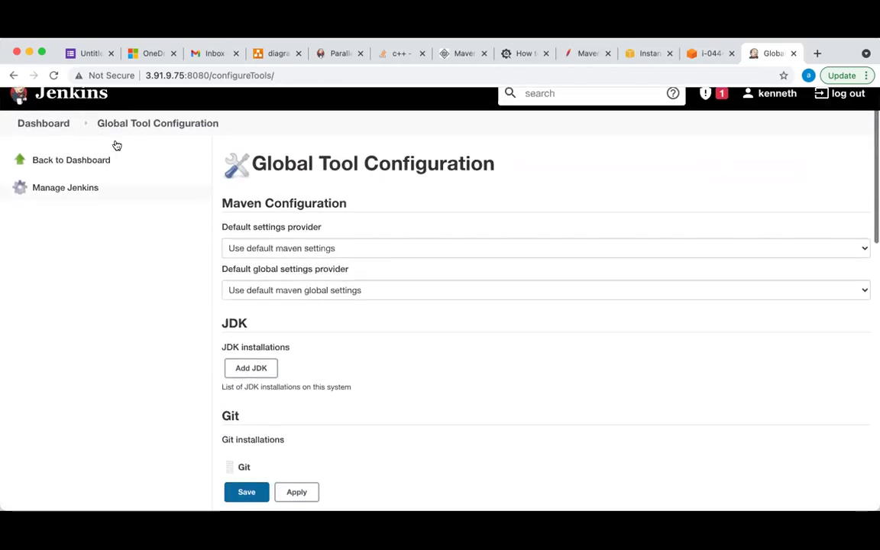
{"action": "left_click", "coordinate": [59, 123]}
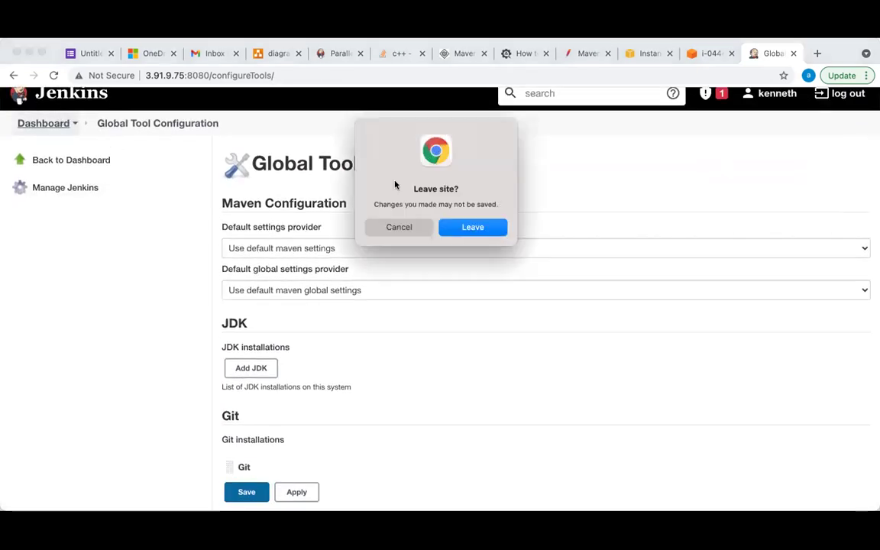
Confirm leaving to discard the Maven draft, then open a new browser tab
{"action": "left_click", "coordinate": [481, 228]}
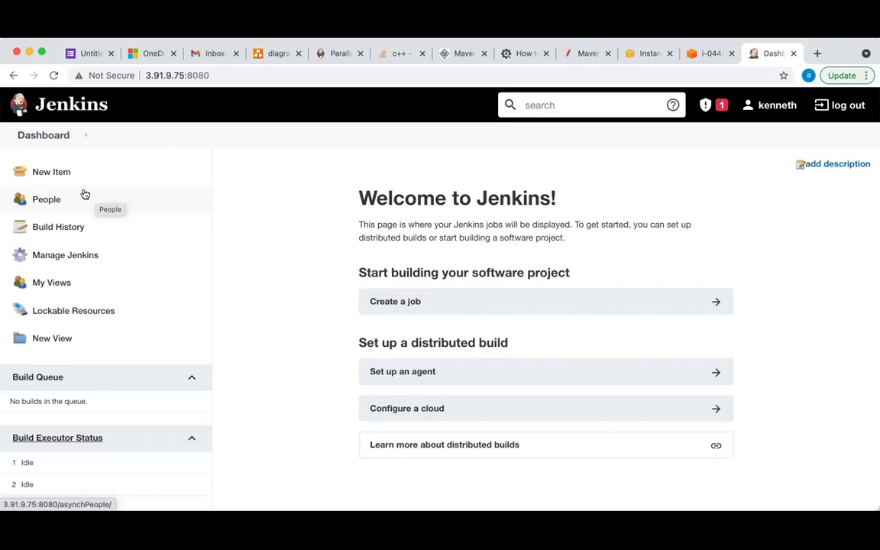
{"action": "left_click", "coordinate": [817, 54]}
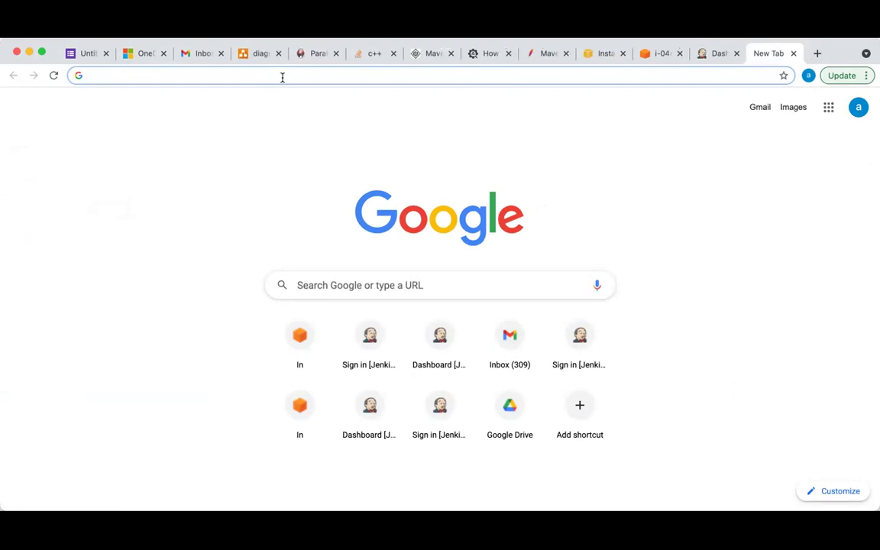
Open the git-class repository from the owner's GitHub repositories list
{"action": "type", "text": "git"}
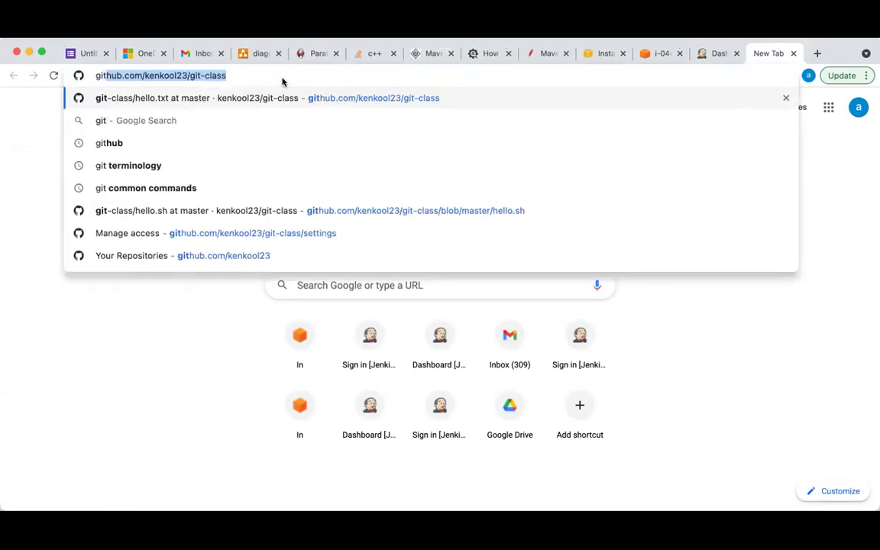
{"action": "key", "text": "Return"}
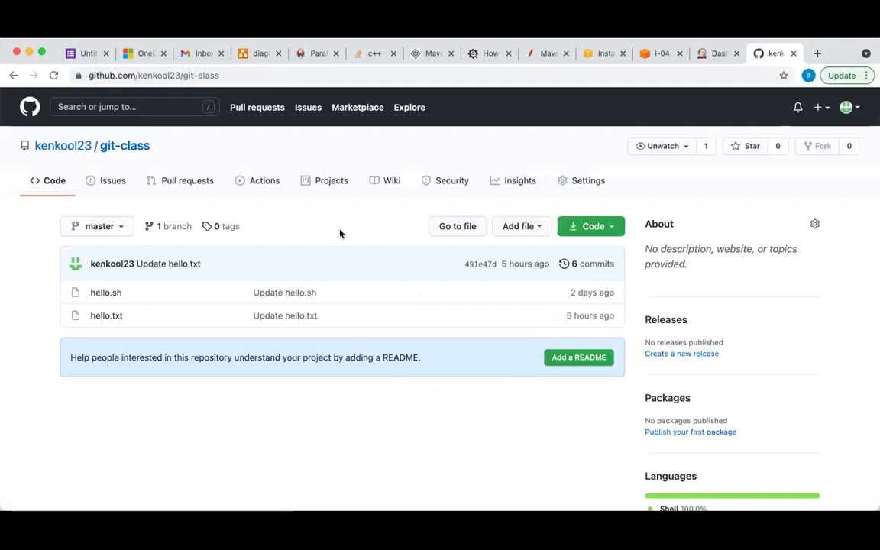
{"action": "left_click", "coordinate": [63, 147]}
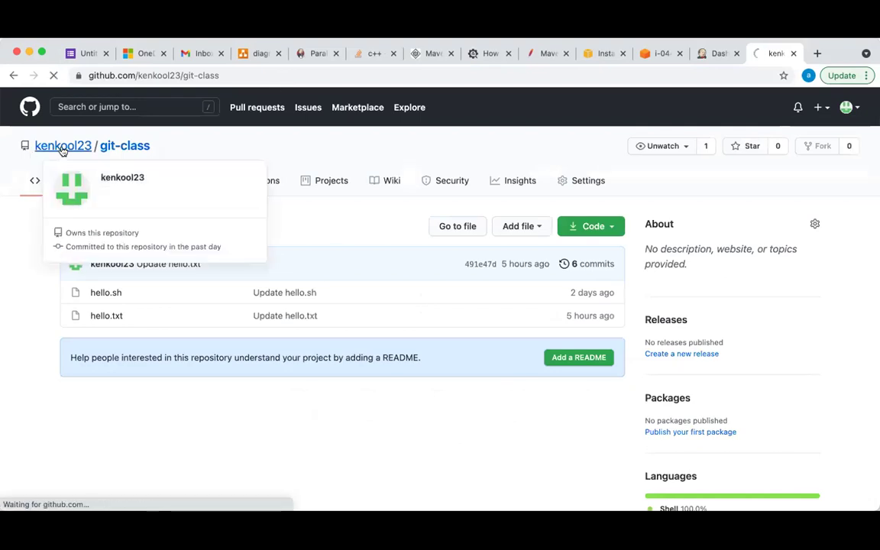
{"action": "left_click", "coordinate": [387, 162]}
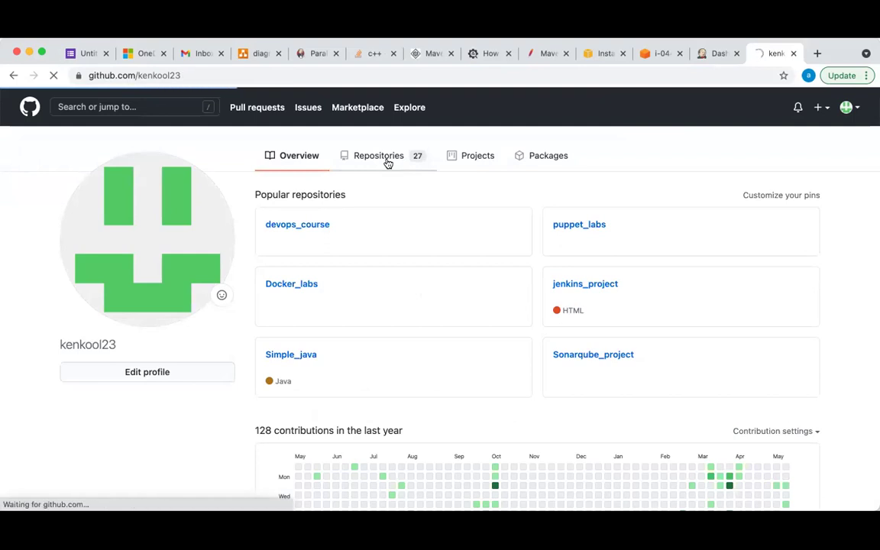
{"action": "left_click", "coordinate": [407, 156]}
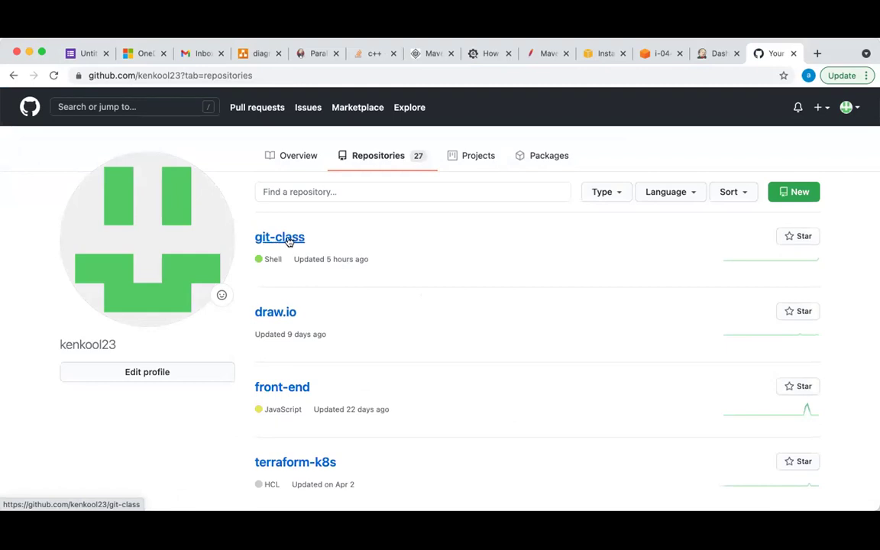
{"action": "left_click", "coordinate": [284, 238]}
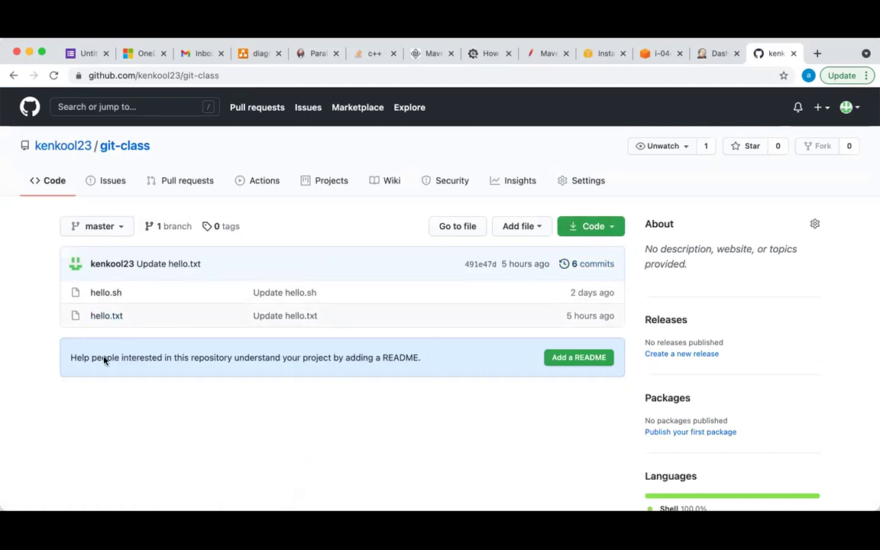
Show git-class's HTTPS clone URL, then switch back to the Jenkins dashboard
{"action": "left_click", "coordinate": [233, 76]}
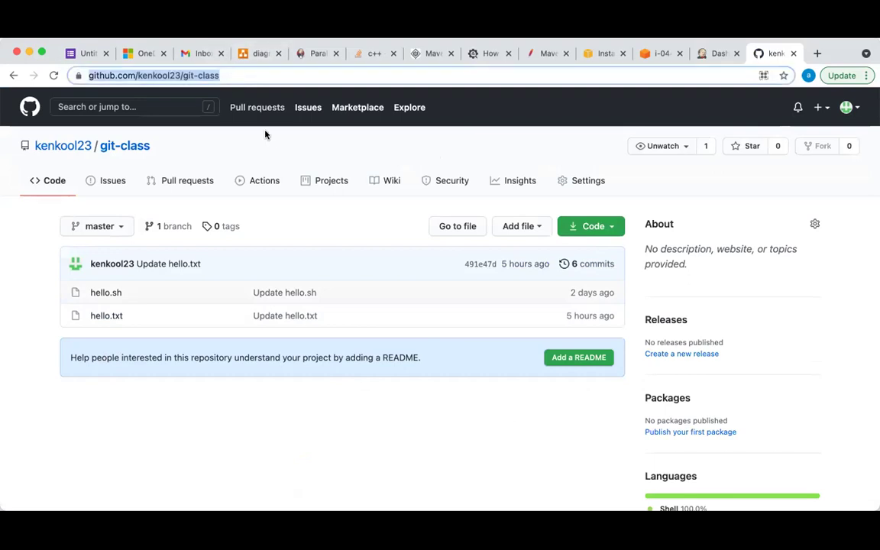
{"action": "left_click", "coordinate": [610, 228]}
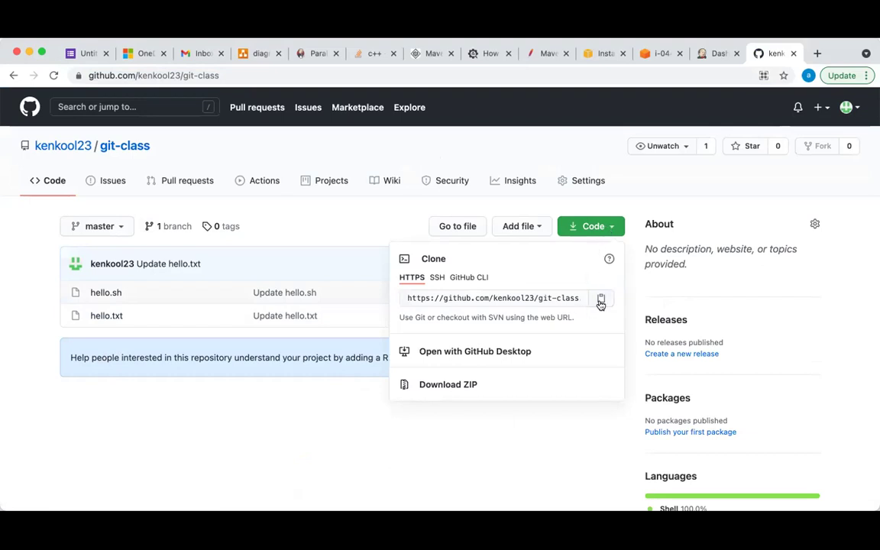
{"action": "left_click", "coordinate": [611, 229]}
{"action": "left_click", "coordinate": [611, 229]}
{"action": "left_click", "coordinate": [277, 200]}
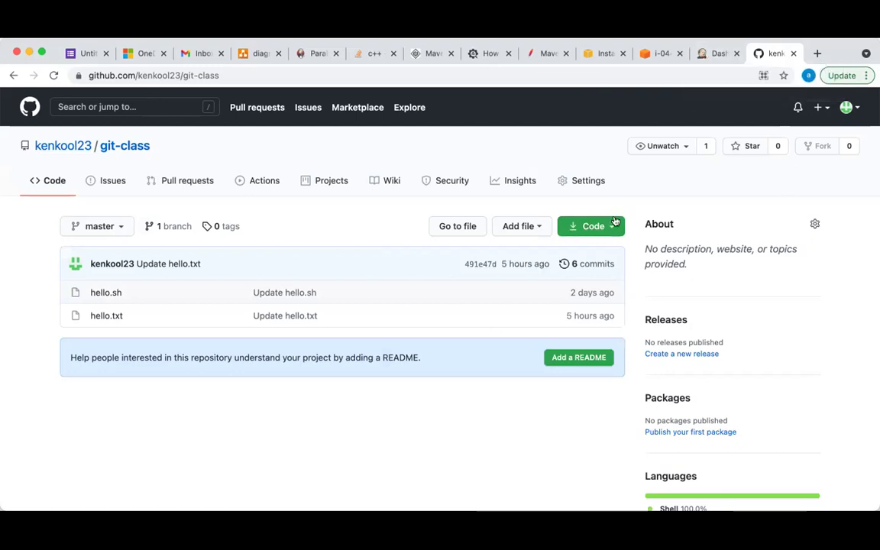
{"action": "left_click", "coordinate": [593, 226]}
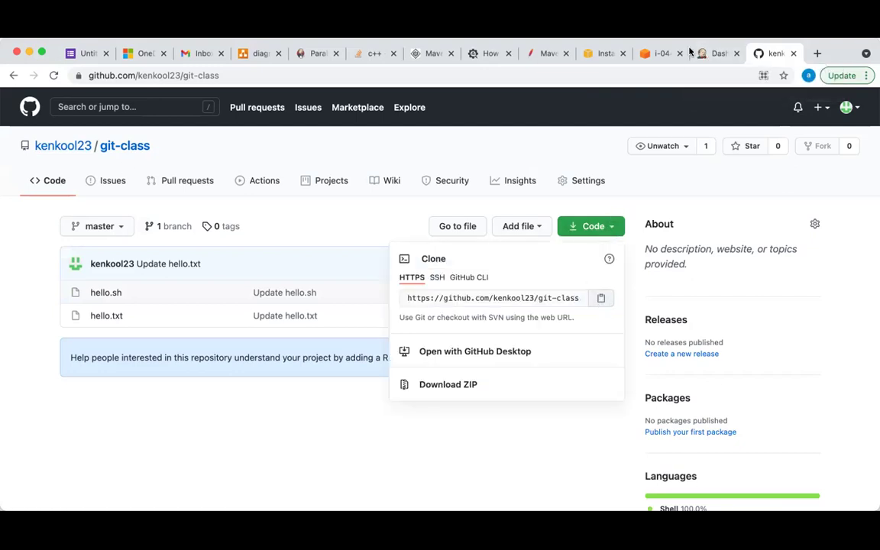
{"action": "left_click", "coordinate": [712, 55]}
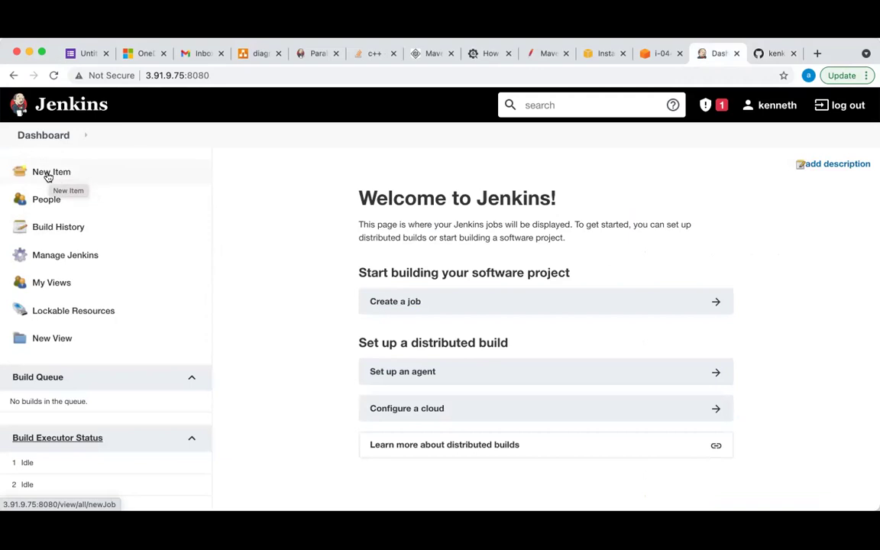
Create a Freestyle project named 'First-project' via New Item
{"action": "left_click", "coordinate": [47, 174]}
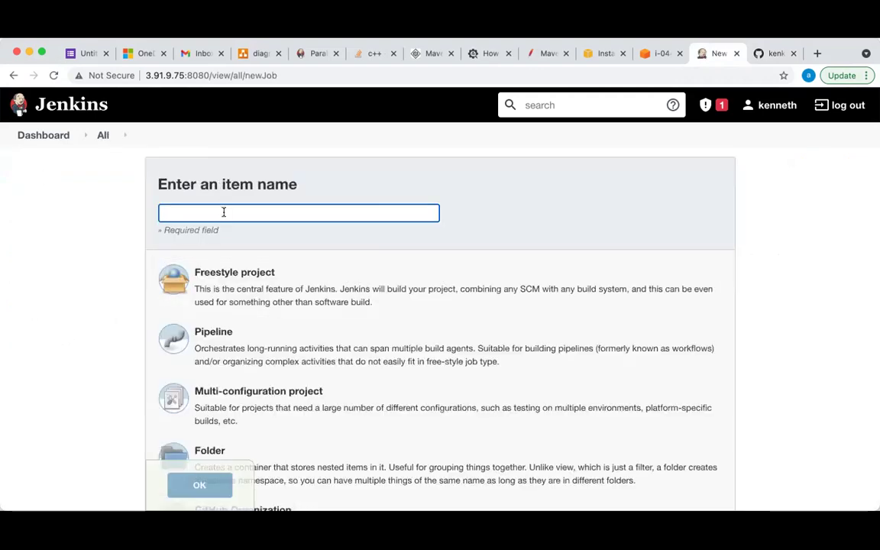
{"action": "type", "text": "First"}
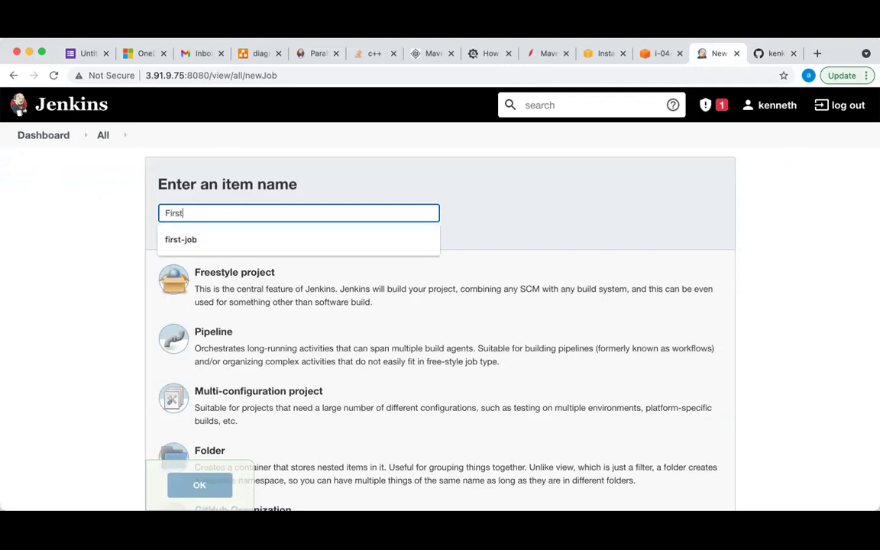
{"action": "type", "text": "-project"}
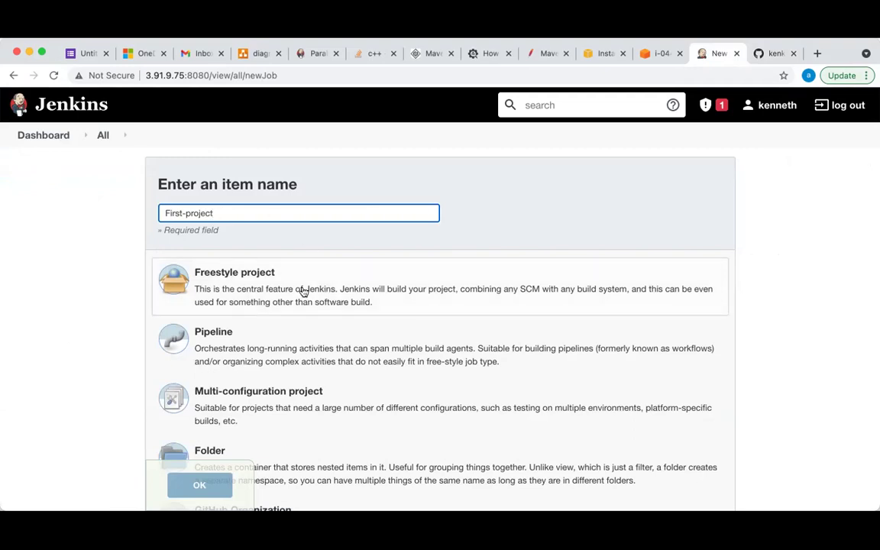
{"action": "scroll", "coordinate": [304, 292], "scroll_direction": "down", "scroll_amount": 5}
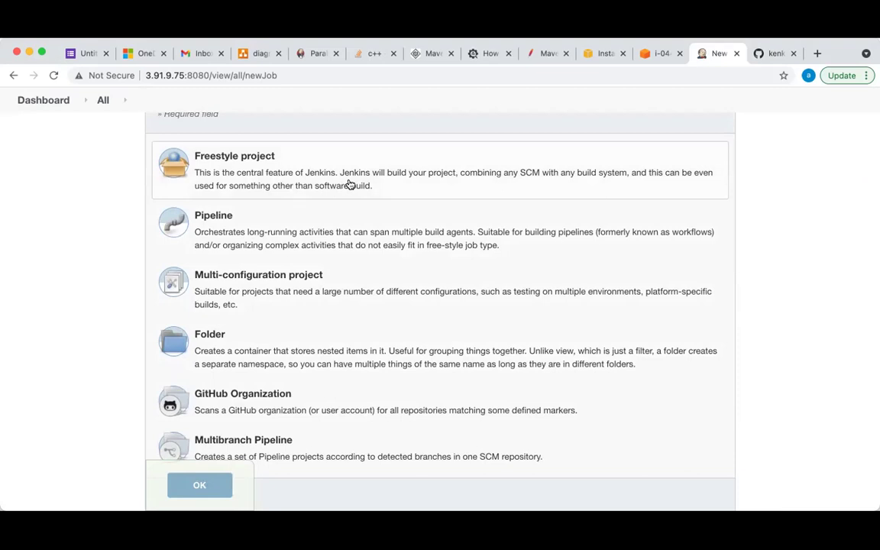
{"action": "scroll", "coordinate": [350, 185], "scroll_direction": "down", "scroll_amount": 3}
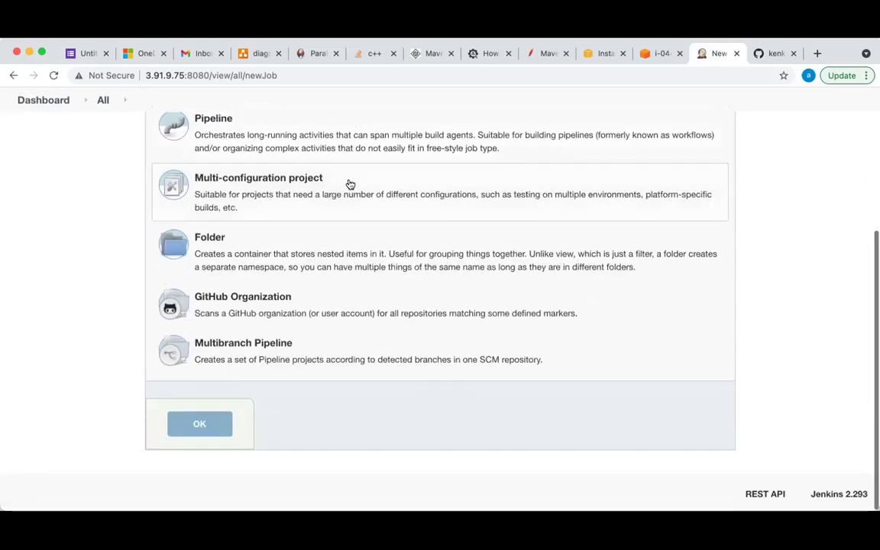
{"action": "scroll", "coordinate": [350, 185], "scroll_direction": "up", "scroll_amount": 3}
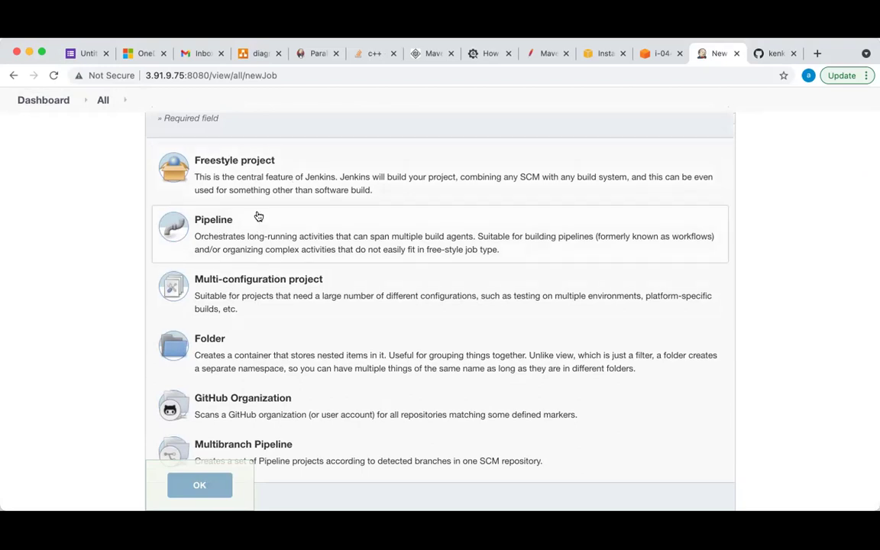
{"action": "left_click", "coordinate": [292, 176]}
{"action": "scroll", "coordinate": [292, 176], "scroll_direction": "up", "scroll_amount": 2}
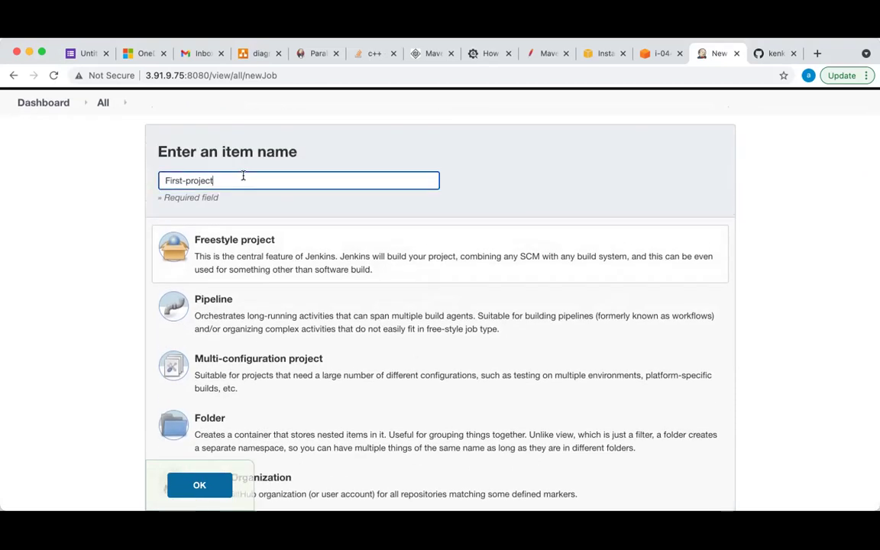
{"action": "left_click", "coordinate": [230, 244]}
{"action": "scroll", "coordinate": [230, 244], "scroll_direction": "down", "scroll_amount": 5}
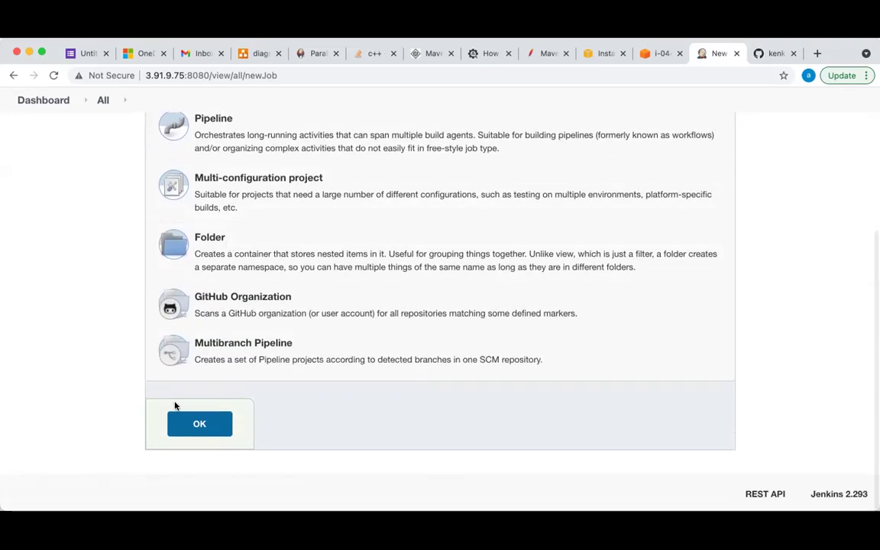
{"action": "left_click", "coordinate": [194, 428]}
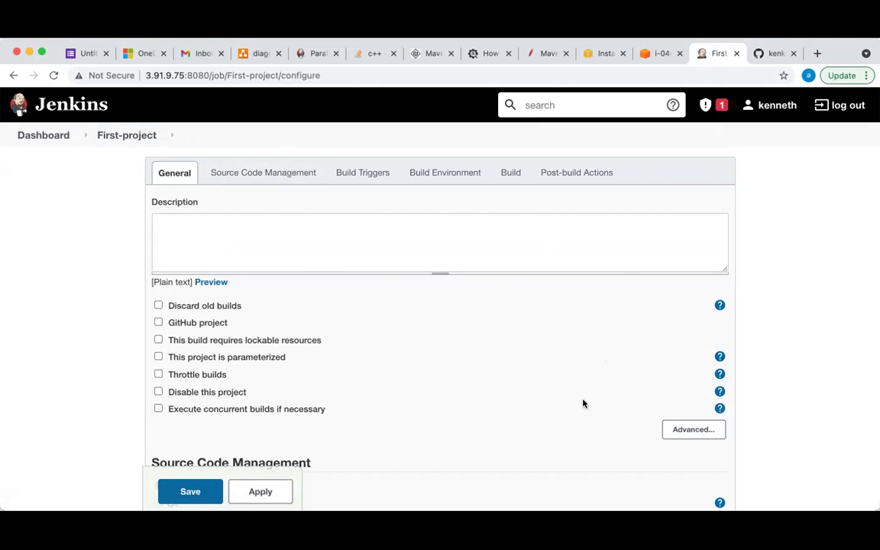
Browse First-project's configuration sections, from Source Code Management through Post-build Actions and back to General
{"action": "scroll", "coordinate": [508, 351], "scroll_direction": "down", "scroll_amount": 10}
{"action": "scroll", "coordinate": [509, 351], "scroll_direction": "up", "scroll_amount": 10}
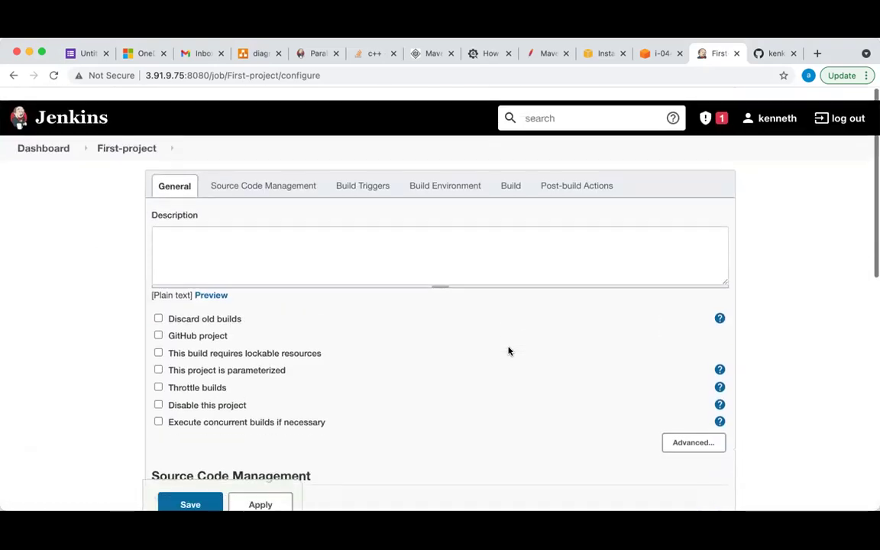
{"action": "left_click", "coordinate": [285, 173]}
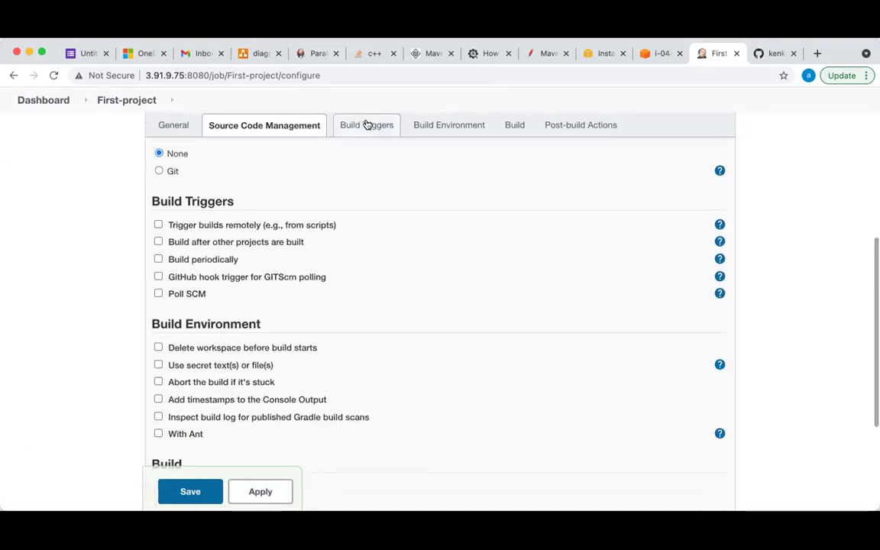
{"action": "left_click", "coordinate": [367, 125]}
{"action": "left_click", "coordinate": [430, 125]}
{"action": "left_click", "coordinate": [510, 126]}
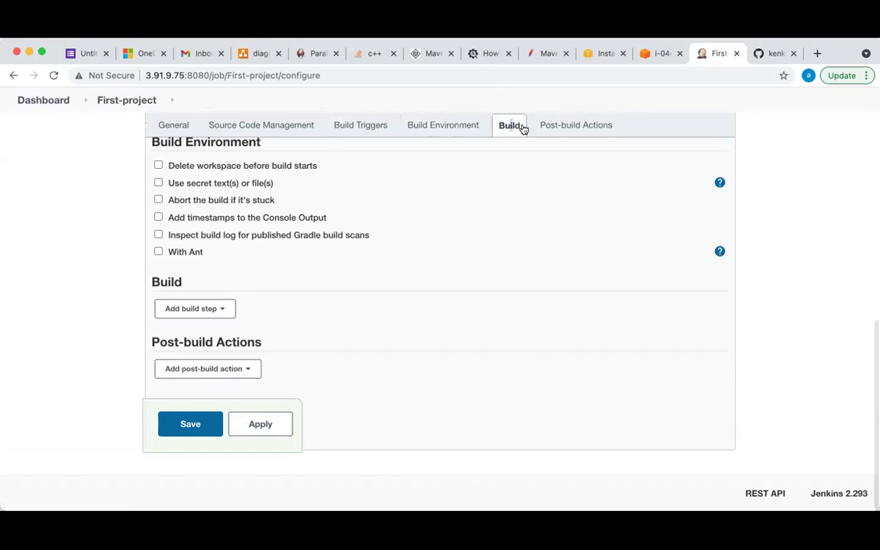
{"action": "left_click", "coordinate": [566, 128]}
{"action": "left_click", "coordinate": [174, 128]}
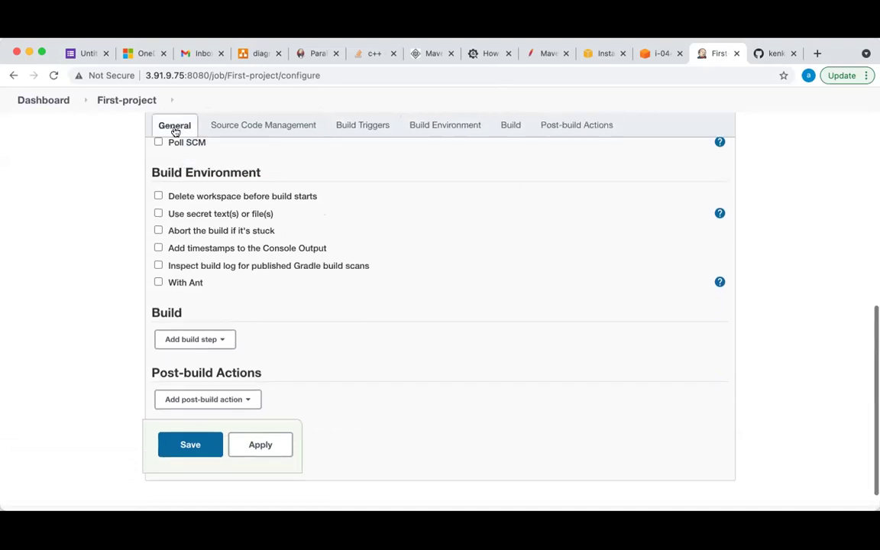
{"action": "scroll", "coordinate": [232, 200], "scroll_direction": "up", "scroll_amount": 3}
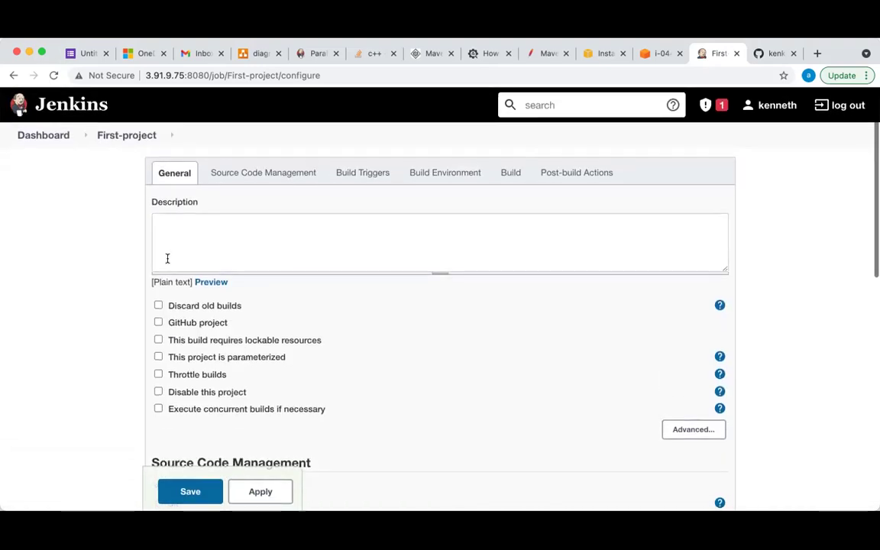
Check the git-class repository on GitHub, then choose Git as the job's source code manager
{"action": "left_click", "coordinate": [189, 236]}
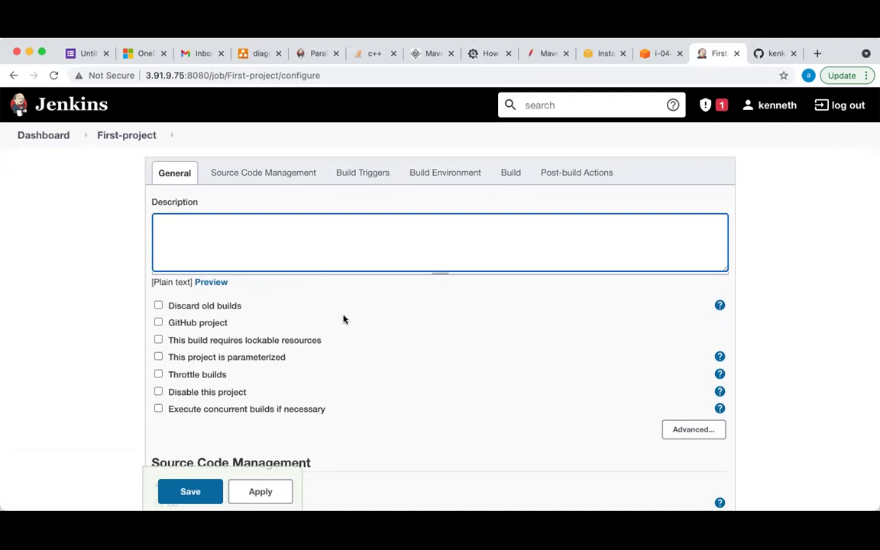
{"action": "scroll", "coordinate": [344, 320], "scroll_direction": "down", "scroll_amount": 2}
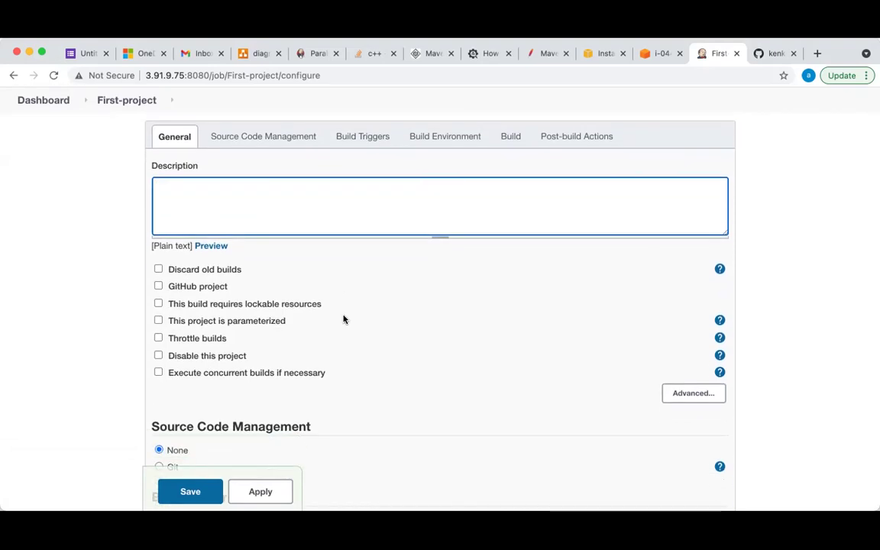
{"action": "scroll", "coordinate": [344, 319], "scroll_direction": "down", "scroll_amount": 5}
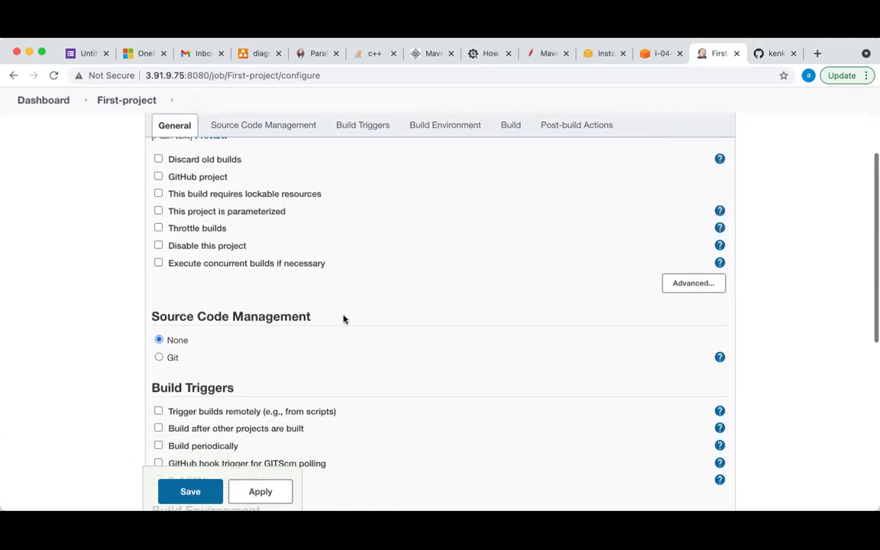
{"action": "scroll", "coordinate": [344, 319], "scroll_direction": "down", "scroll_amount": 1}
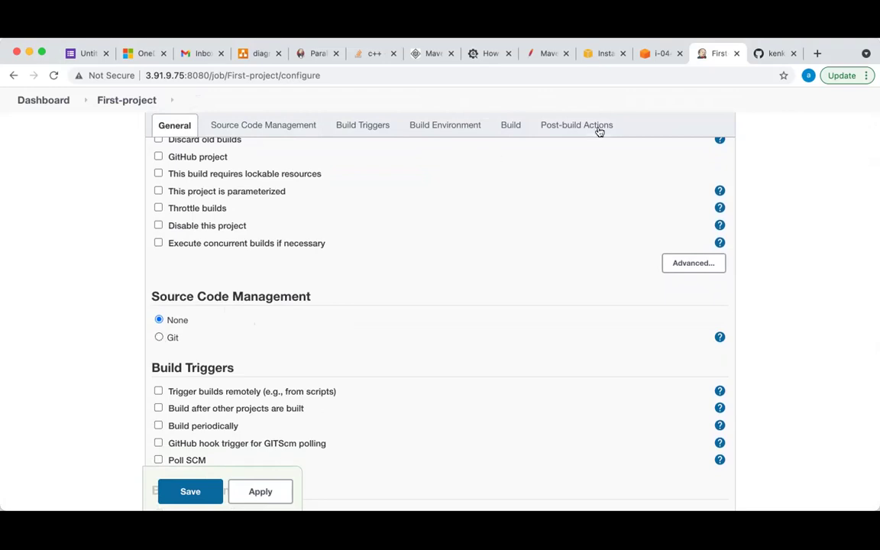
{"action": "left_click", "coordinate": [766, 61]}
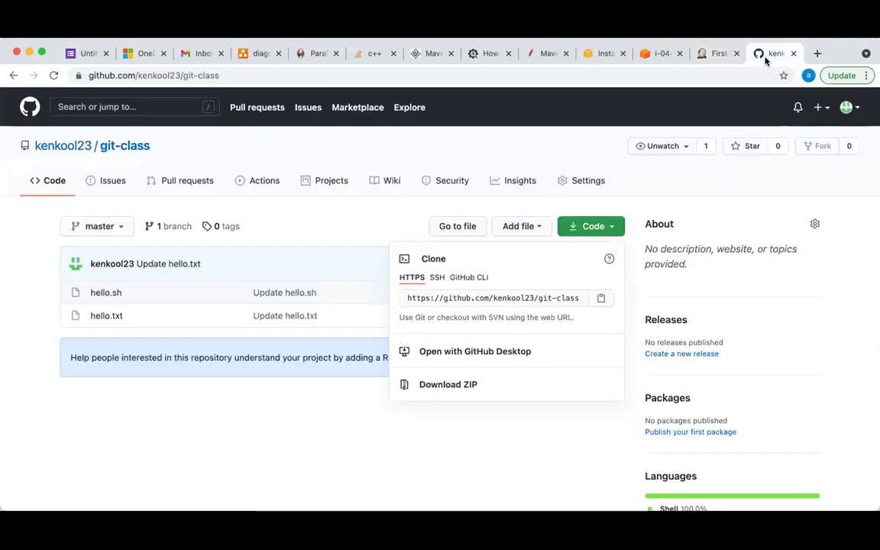
{"action": "left_click", "coordinate": [714, 55]}
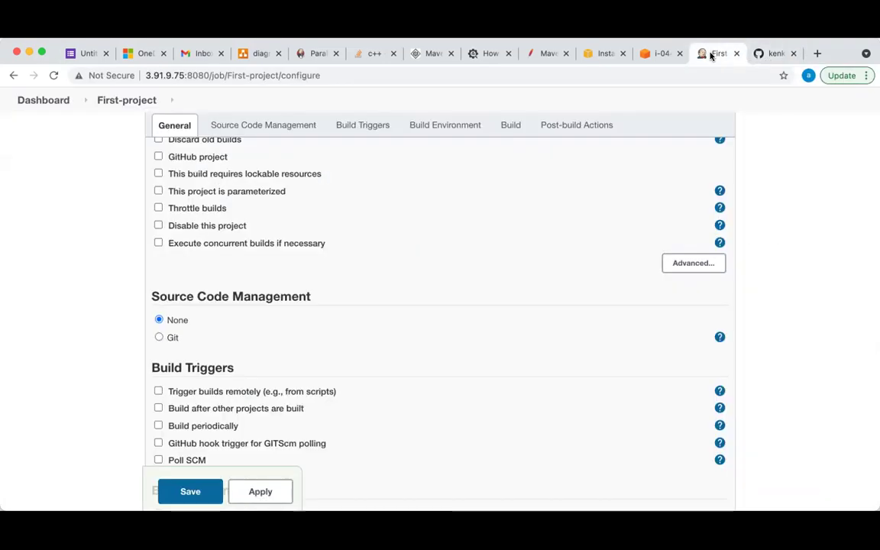
{"action": "left_click", "coordinate": [158, 337]}
{"action": "scroll", "coordinate": [257, 365], "scroll_direction": "down", "scroll_amount": 3}
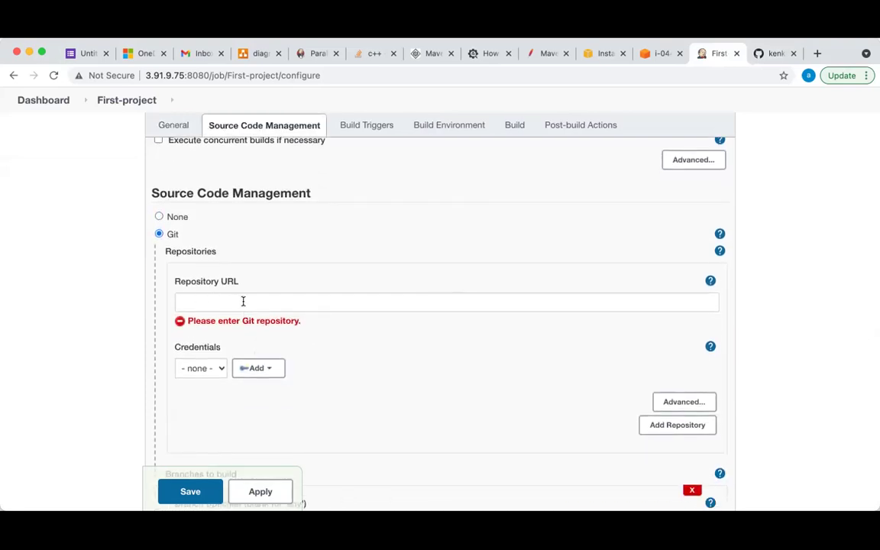
Open the git-class repository from the owner's repository list on GitHub
{"action": "left_click", "coordinate": [760, 53]}
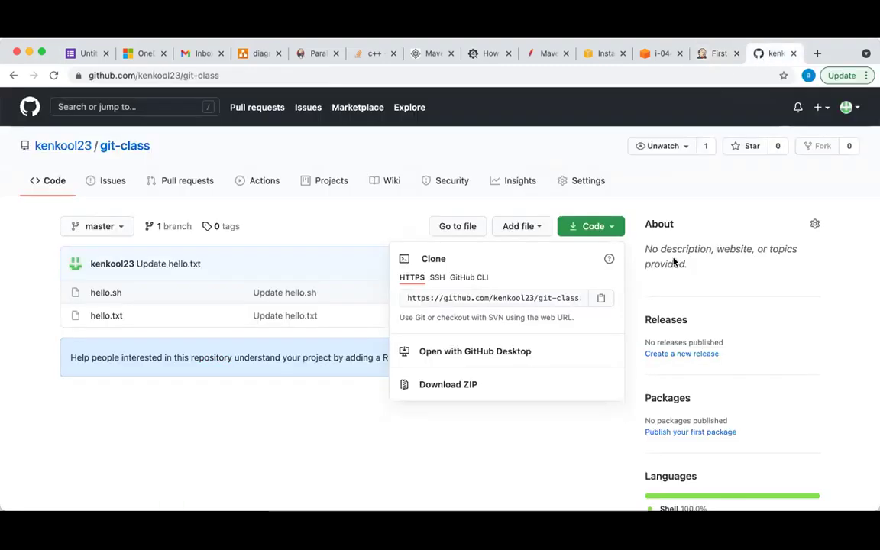
{"action": "left_click", "coordinate": [348, 440]}
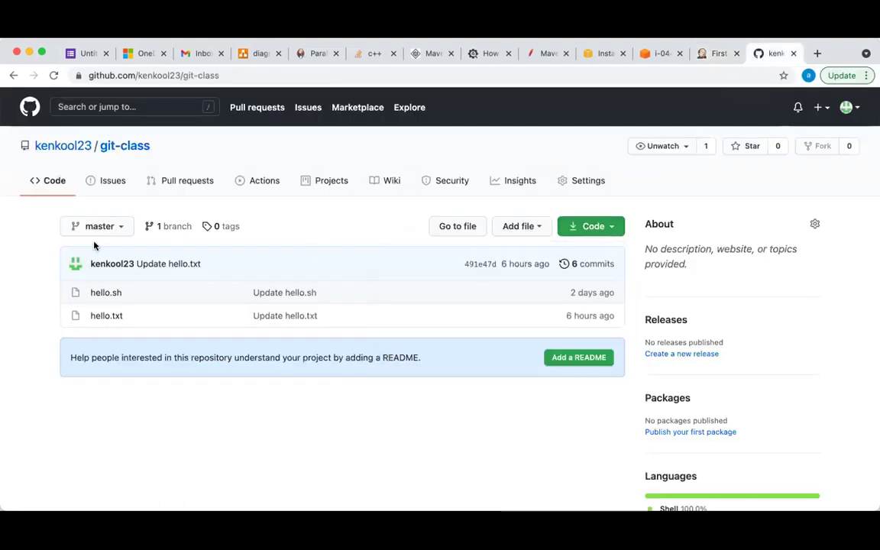
{"action": "left_click", "coordinate": [67, 148]}
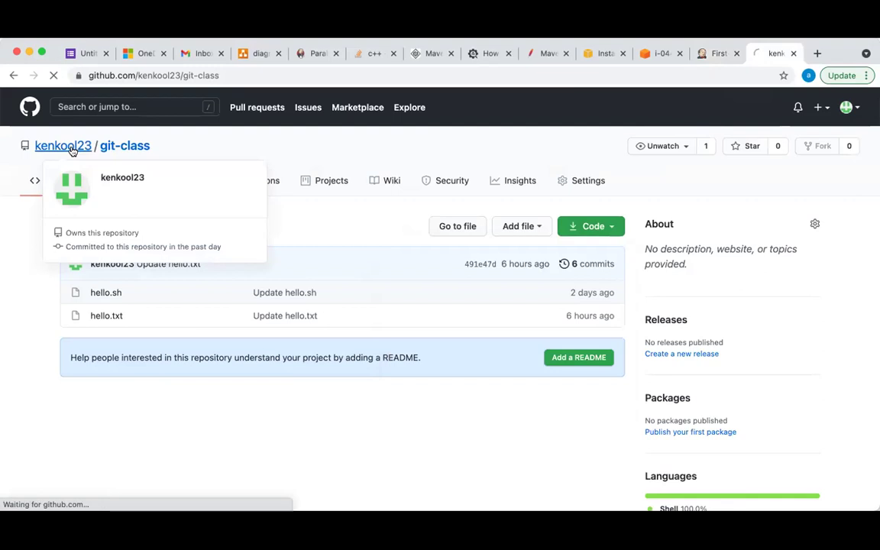
{"action": "left_click", "coordinate": [393, 160]}
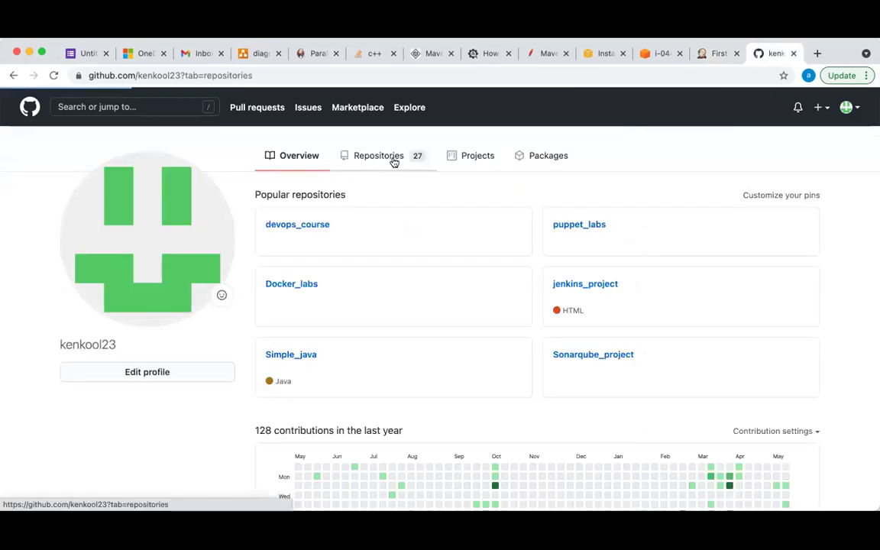
{"action": "left_click", "coordinate": [393, 157]}
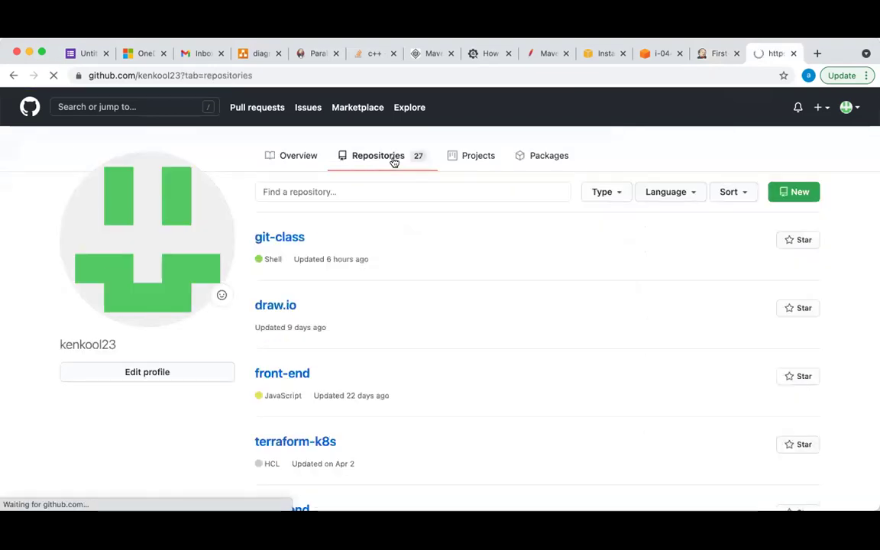
{"action": "left_click", "coordinate": [281, 240]}
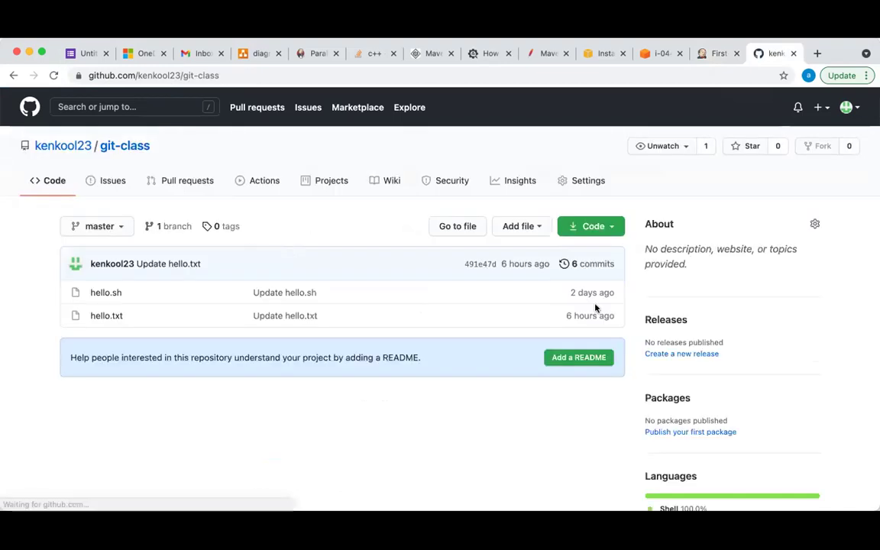
Show the repository's clone options and pick the HTTPS address over SSH and GitHub CLI
{"action": "left_click", "coordinate": [607, 227]}
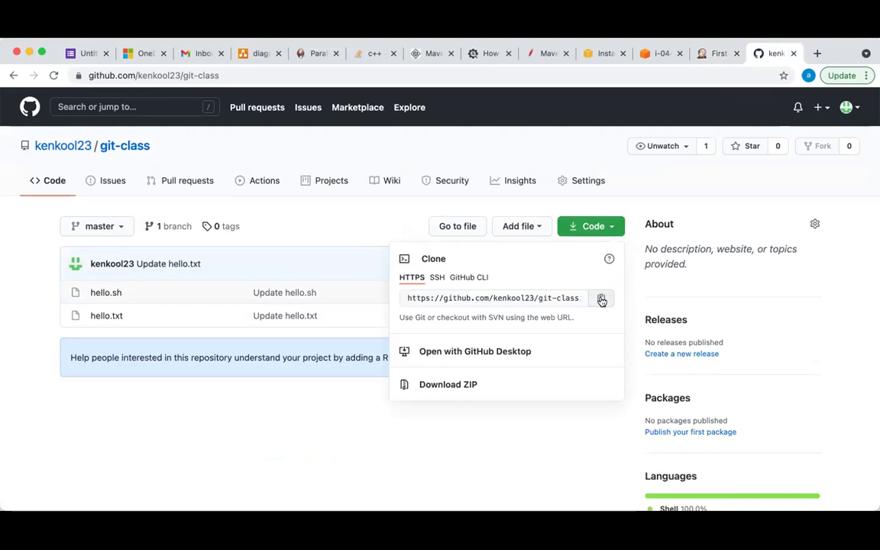
{"action": "left_click", "coordinate": [437, 278]}
{"action": "left_click", "coordinate": [473, 278]}
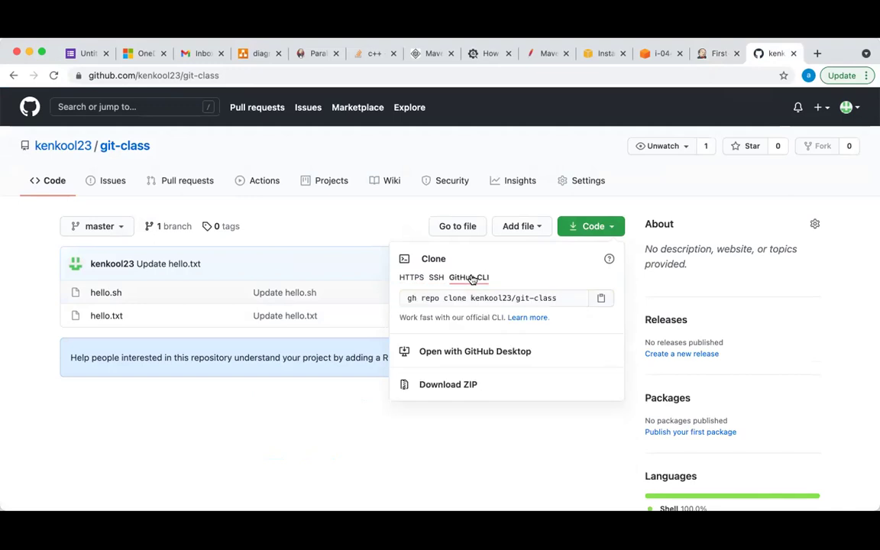
{"action": "left_click", "coordinate": [411, 279]}
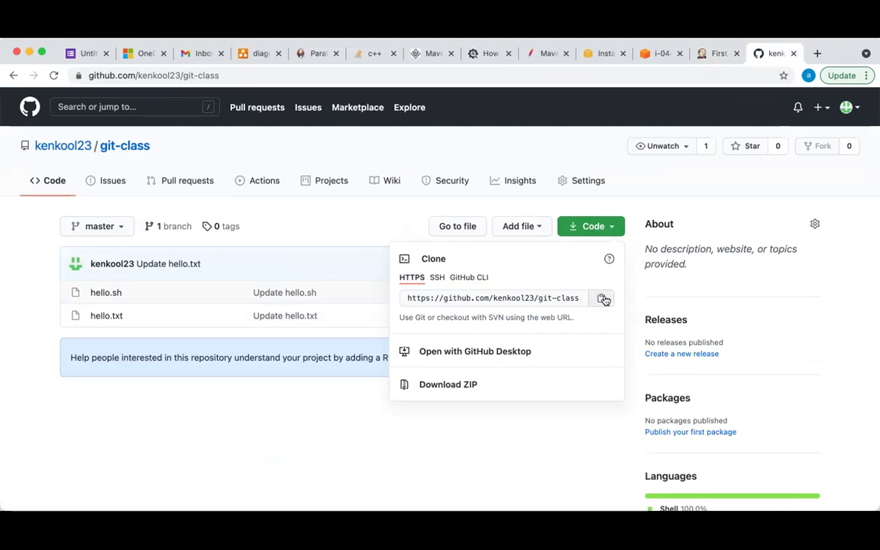
{"action": "left_click", "coordinate": [719, 54]}
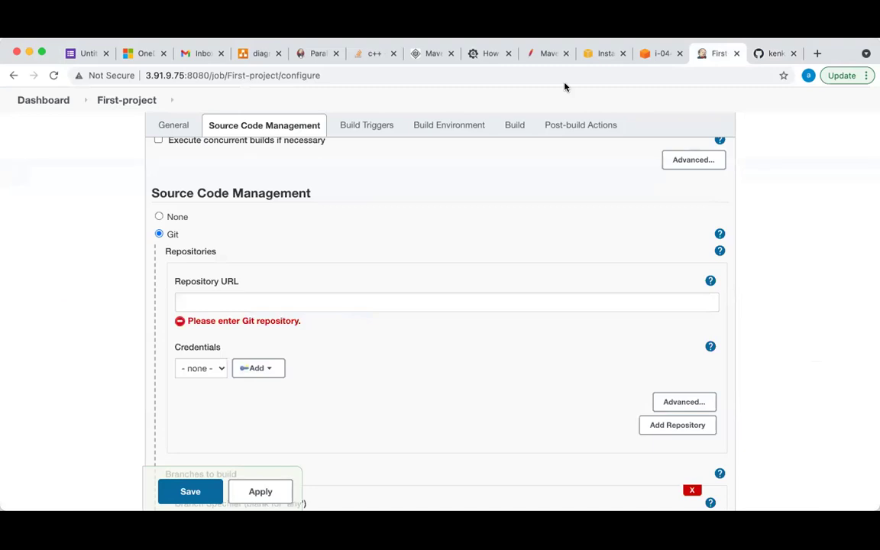
Paste the git-class HTTPS clone URL into Repository URL and look at the credential choices
{"action": "left_click", "coordinate": [253, 300]}
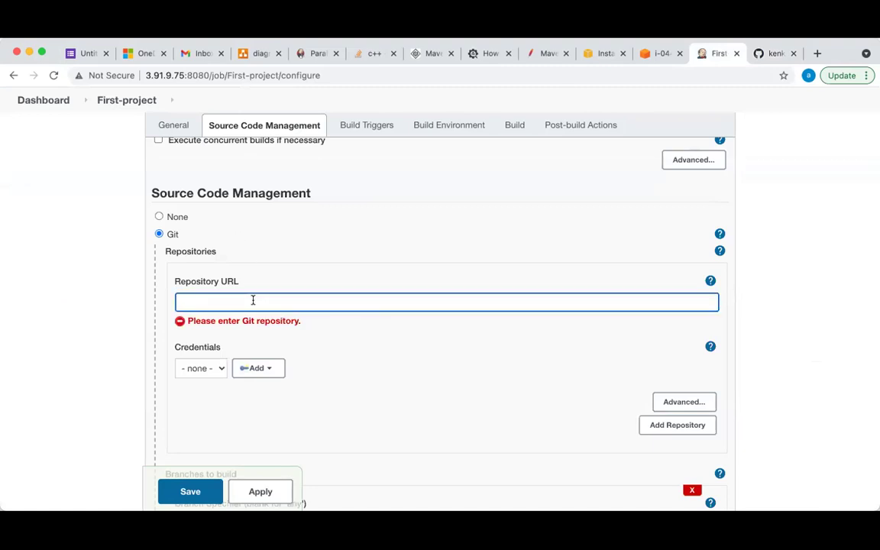
{"action": "type", "text": "https://github.com/kenkool23/git-class.git"}
{"action": "left_click", "coordinate": [389, 401]}
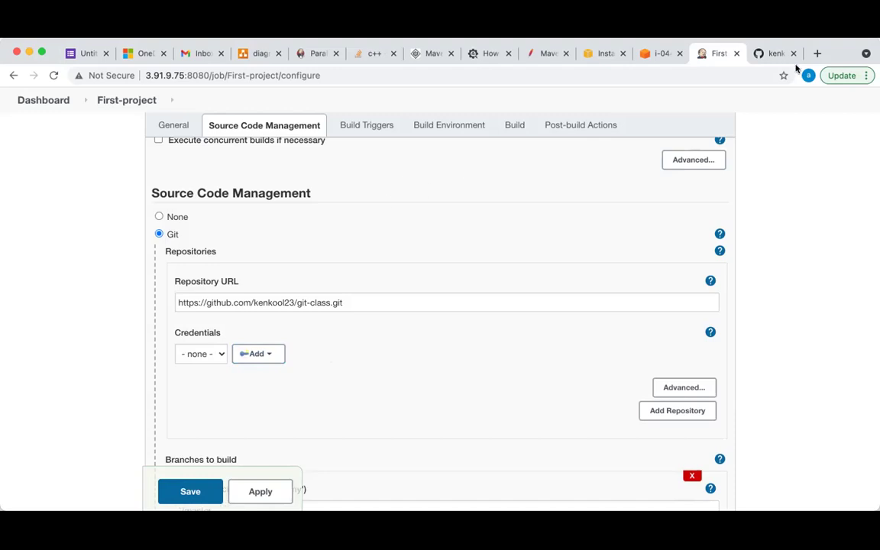
{"action": "left_click", "coordinate": [760, 54]}
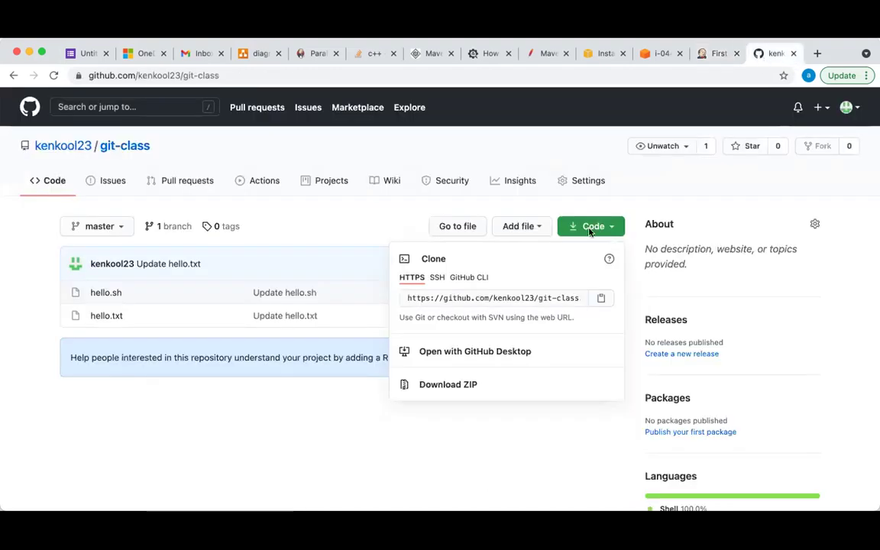
{"action": "left_click", "coordinate": [496, 481]}
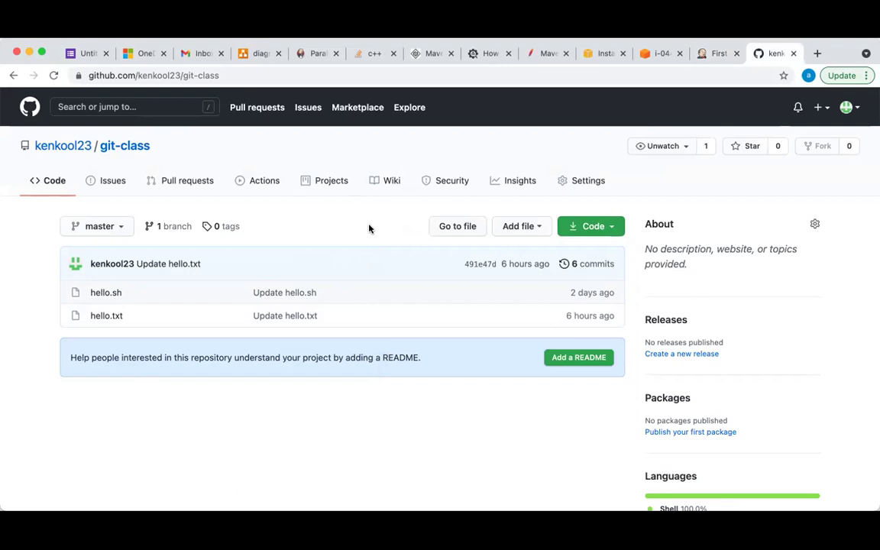
{"action": "left_click", "coordinate": [710, 53]}
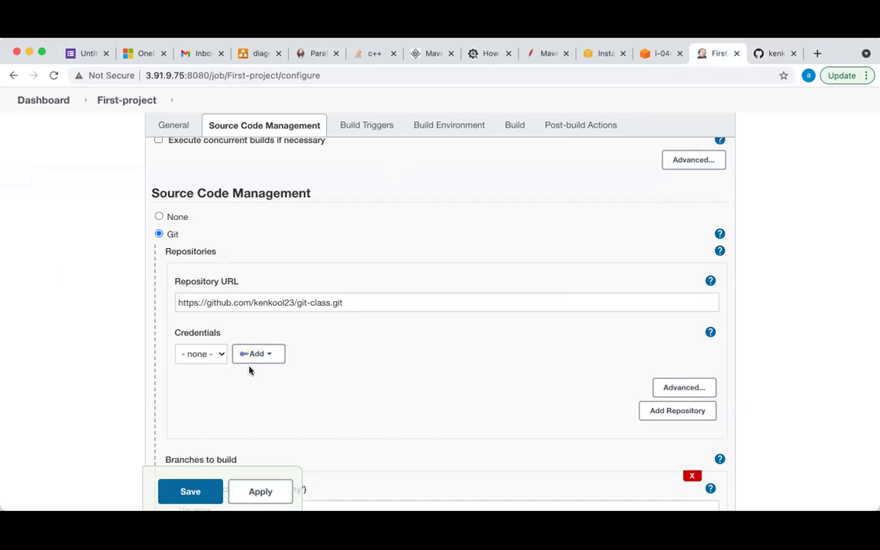
{"action": "left_click", "coordinate": [221, 354]}
{"action": "left_click", "coordinate": [222, 354]}
{"action": "left_click", "coordinate": [267, 354]}
{"action": "left_click", "coordinate": [306, 398]}
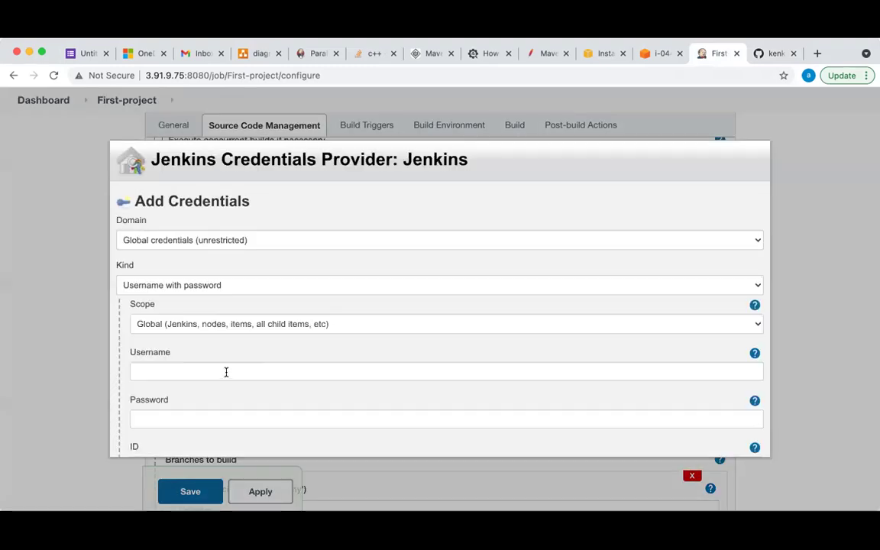
{"action": "scroll", "coordinate": [210, 364], "scroll_direction": "down", "scroll_amount": 1}
{"action": "left_click", "coordinate": [211, 343]}
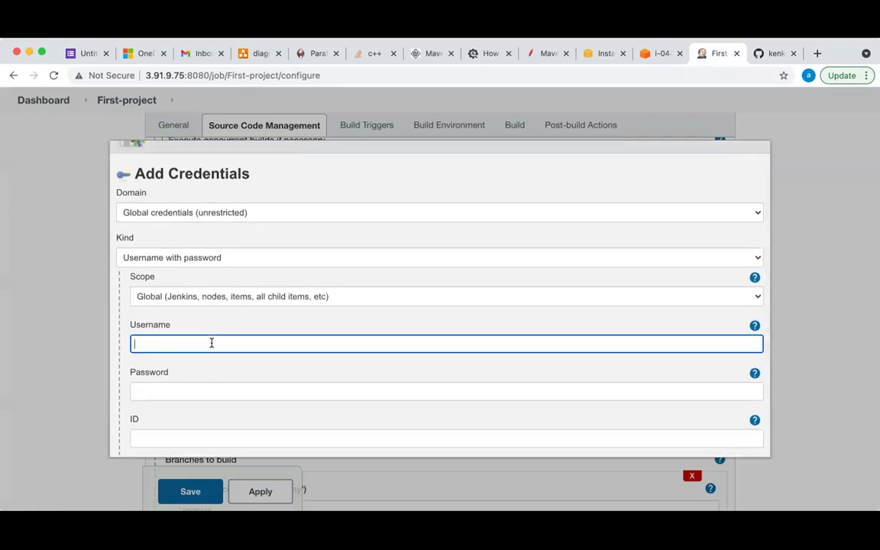
{"action": "scroll", "coordinate": [211, 343], "scroll_direction": "down", "scroll_amount": 3}
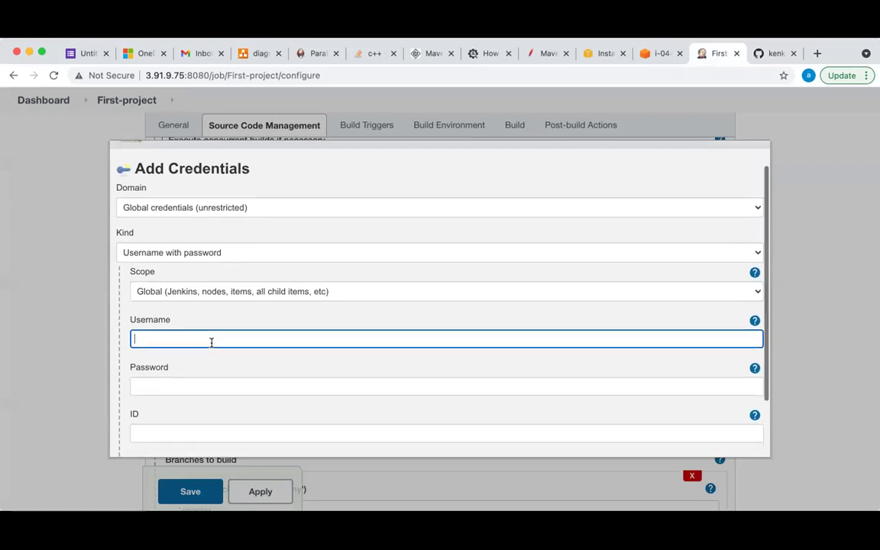
{"action": "left_click", "coordinate": [212, 330]}
{"action": "scroll", "coordinate": [212, 329], "scroll_direction": "down", "scroll_amount": 1}
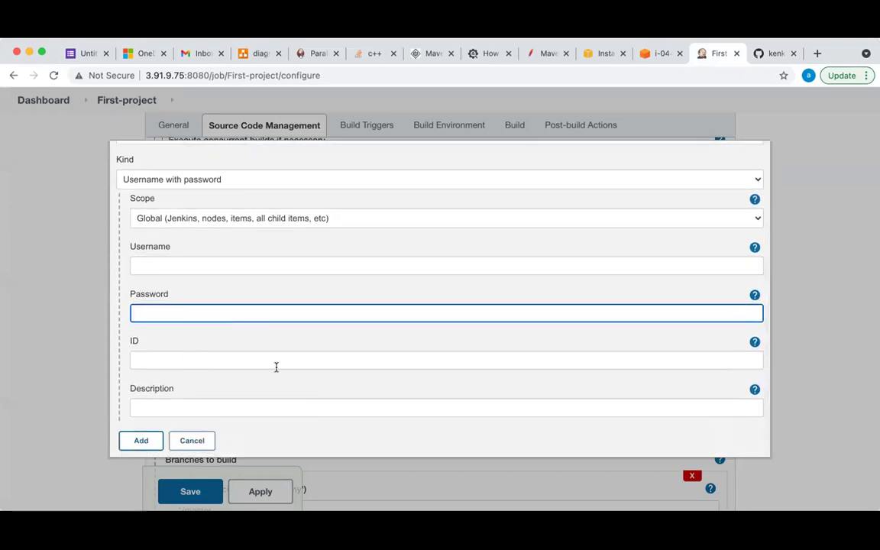
{"action": "scroll", "coordinate": [577, 316], "scroll_direction": "up", "scroll_amount": 5}
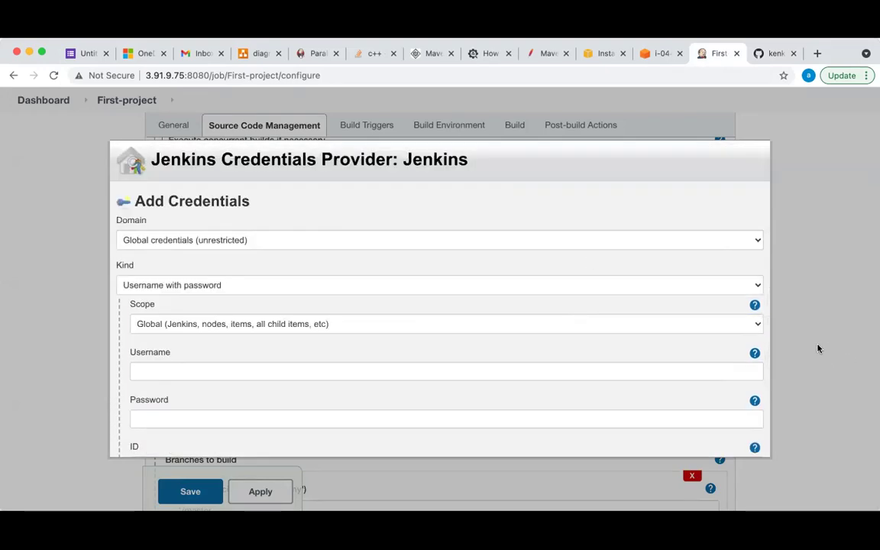
{"action": "scroll", "coordinate": [412, 352], "scroll_direction": "down", "scroll_amount": 5}
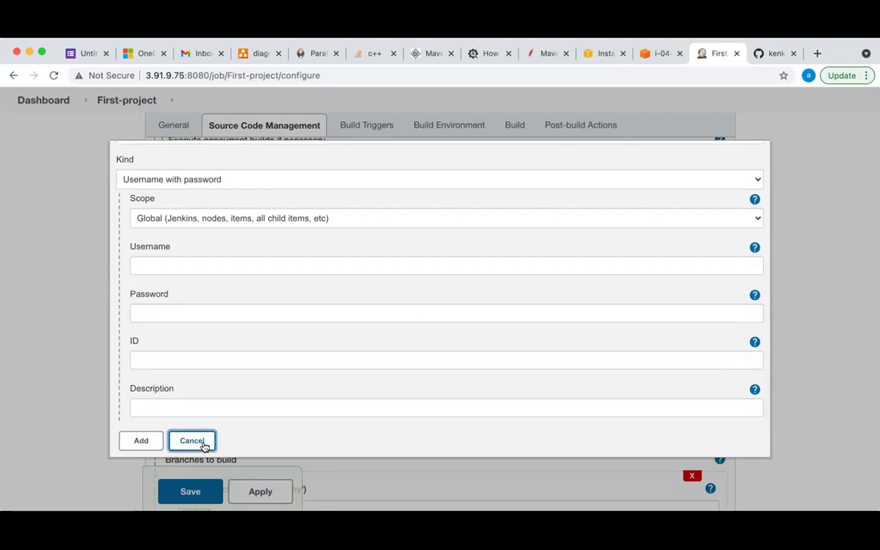
{"action": "left_click", "coordinate": [194, 442]}
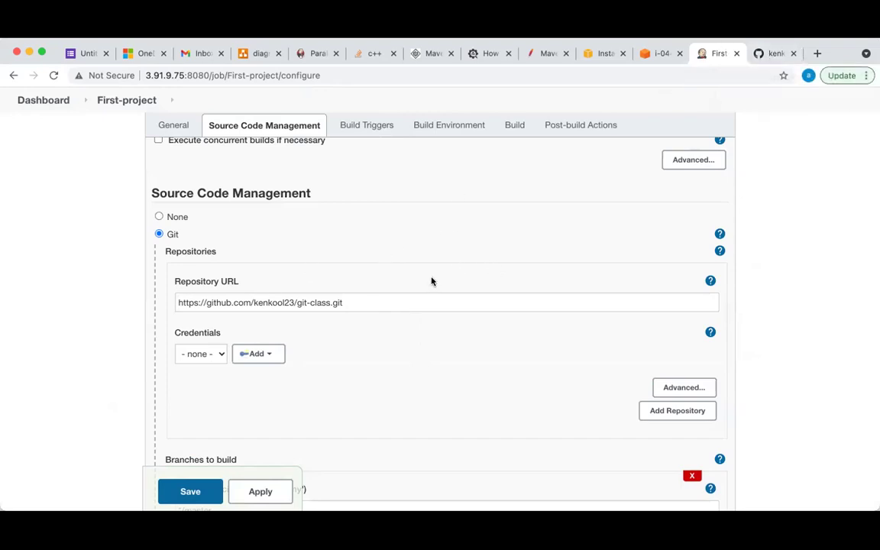
Confirm the branch to build is */master, then bring up the git-class repository on GitHub
{"action": "scroll", "coordinate": [401, 261], "scroll_direction": "down", "scroll_amount": 5}
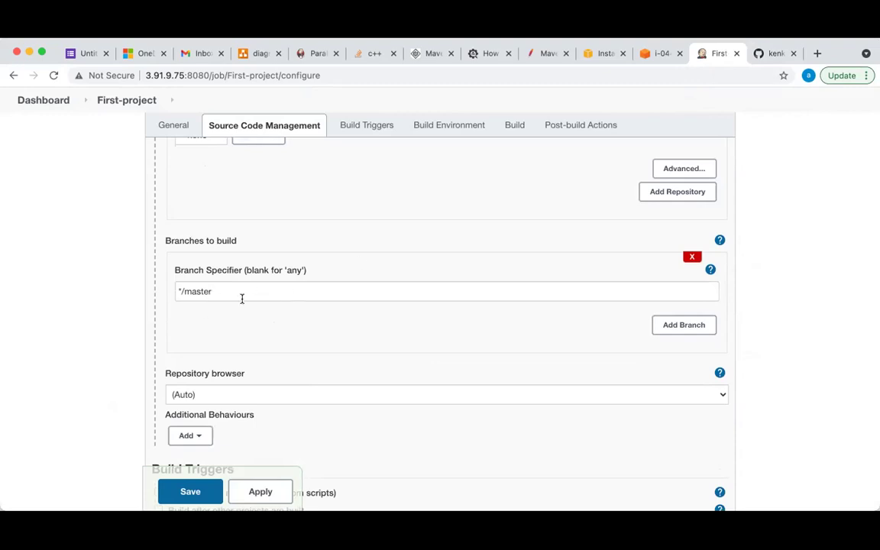
{"action": "left_click", "coordinate": [774, 52]}
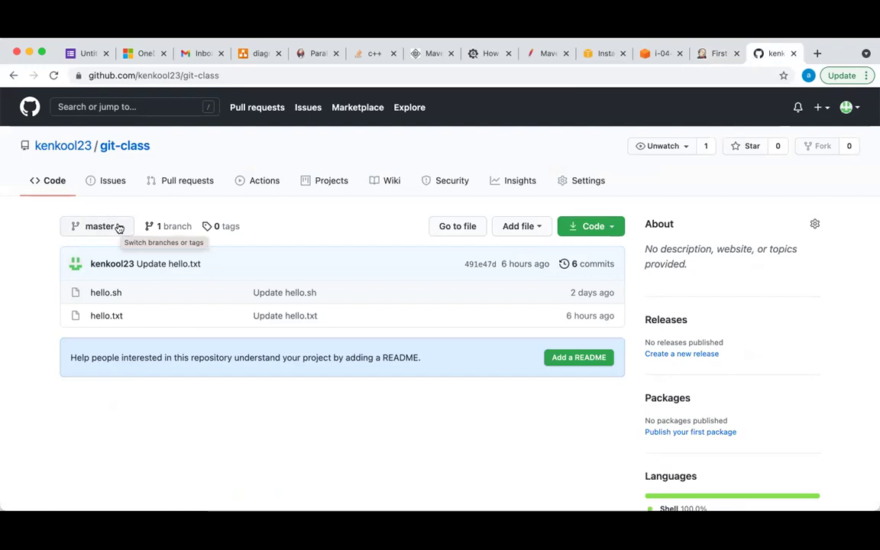
Create a 'develop' branch from master in the git-class repository
{"action": "left_click", "coordinate": [119, 227]}
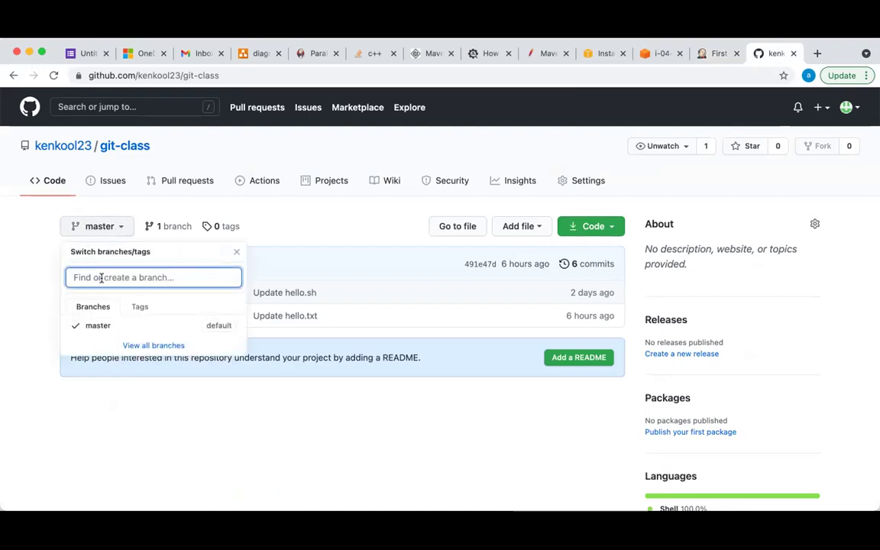
{"action": "type", "text": "develop"}
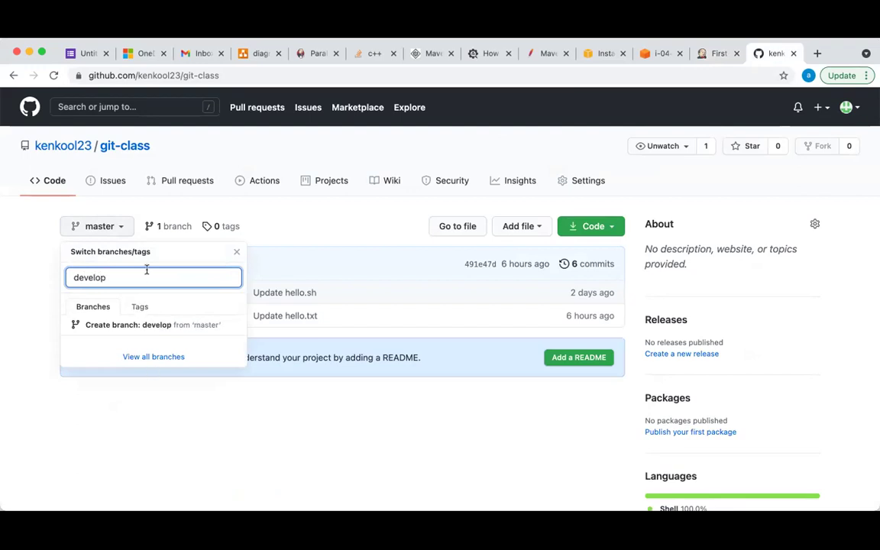
{"action": "left_click", "coordinate": [119, 327]}
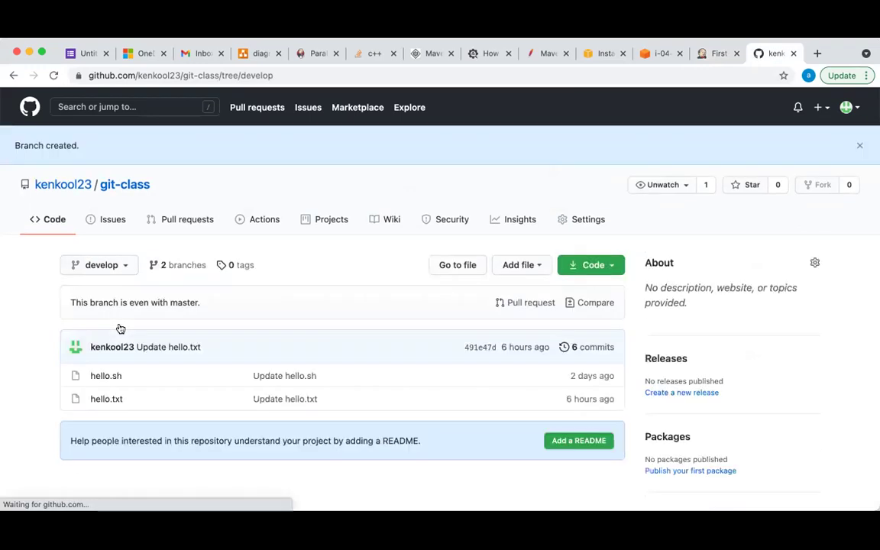
{"action": "left_click", "coordinate": [121, 268]}
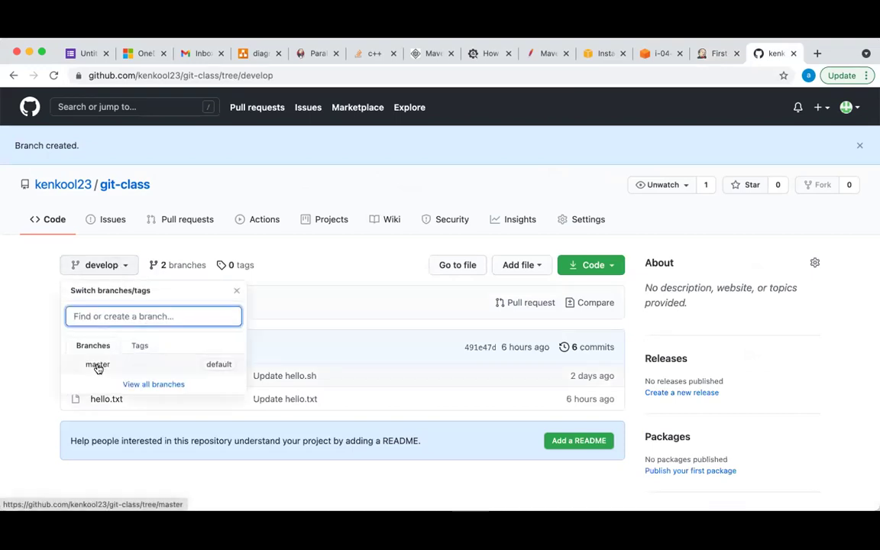
{"action": "left_click", "coordinate": [43, 337]}
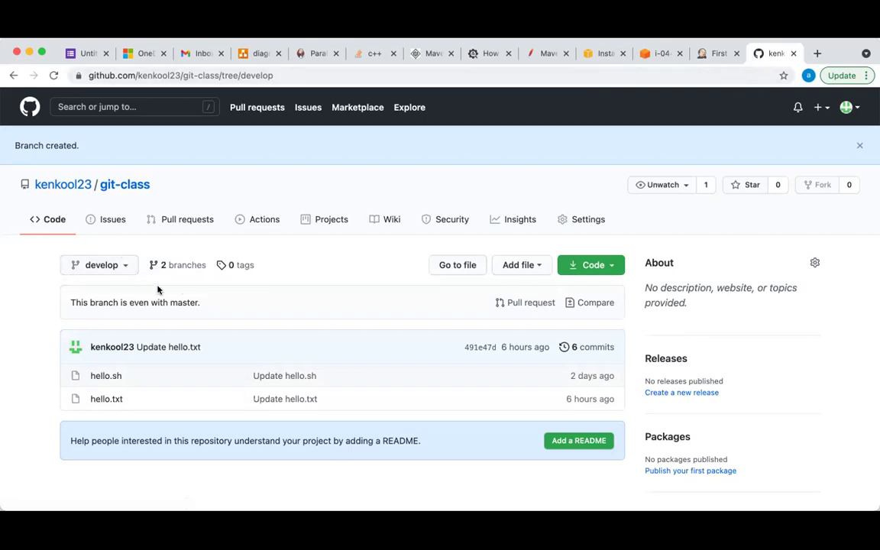
Compare Jenkins' */master branch setting against GitHub, switching the repository view back to master
{"action": "left_click", "coordinate": [711, 55]}
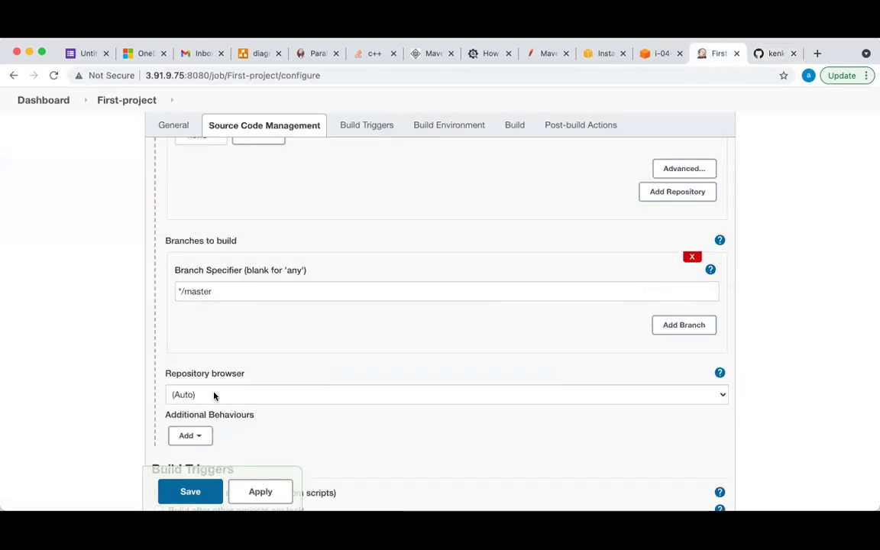
{"action": "left_click", "coordinate": [222, 291]}
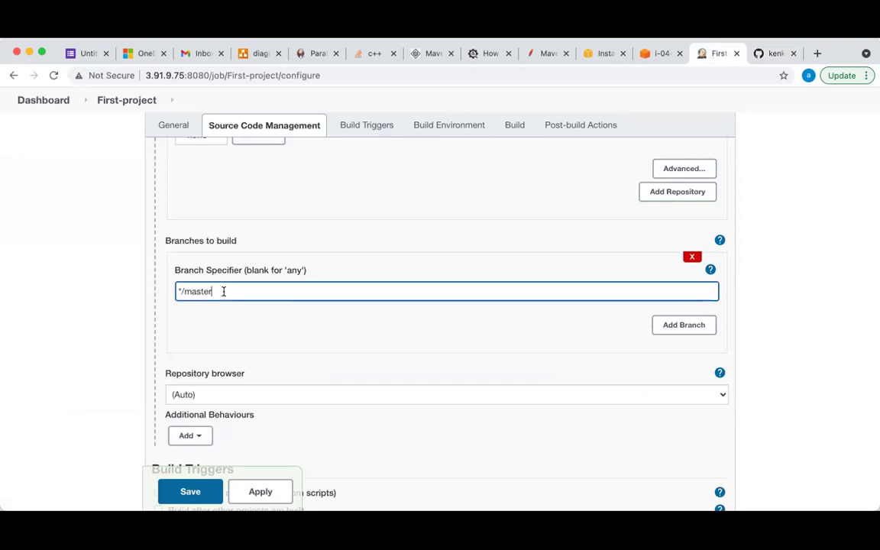
{"action": "left_click", "coordinate": [764, 54]}
{"action": "left_click", "coordinate": [116, 266]}
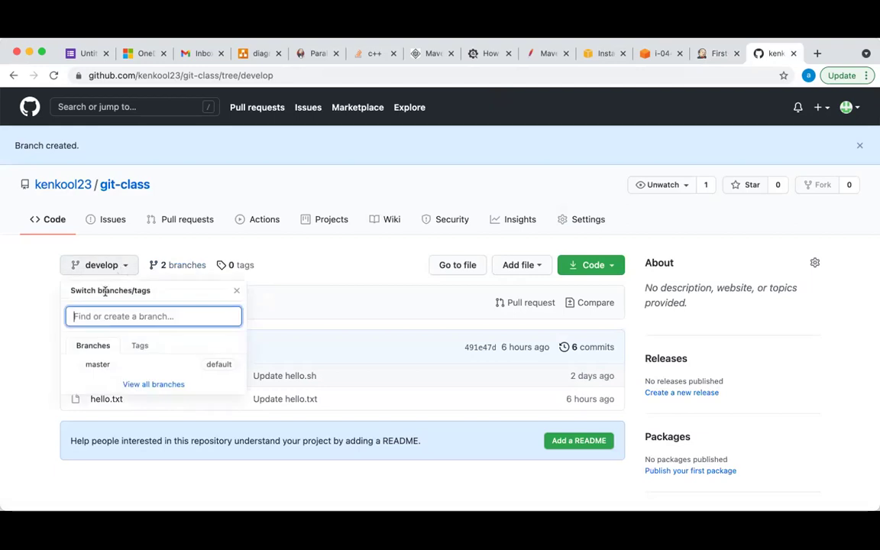
{"action": "left_click", "coordinate": [95, 364]}
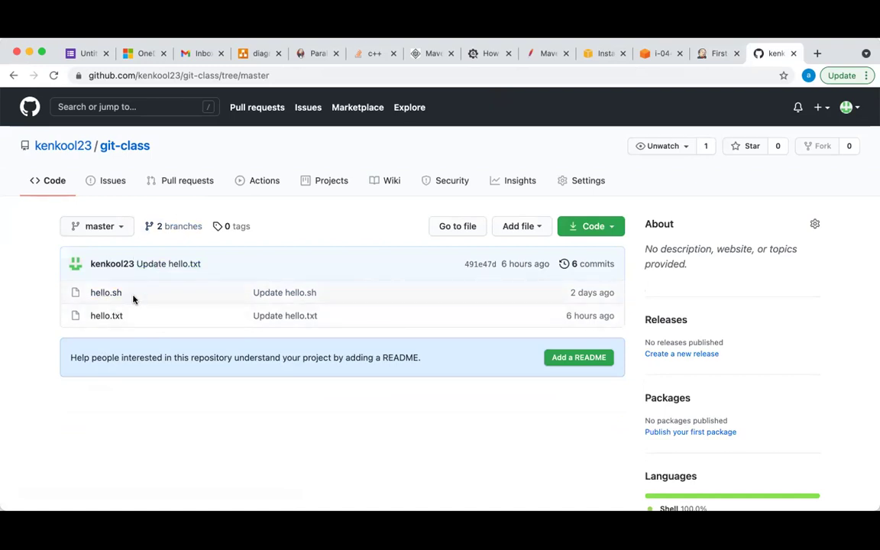
{"action": "left_click", "coordinate": [710, 55]}
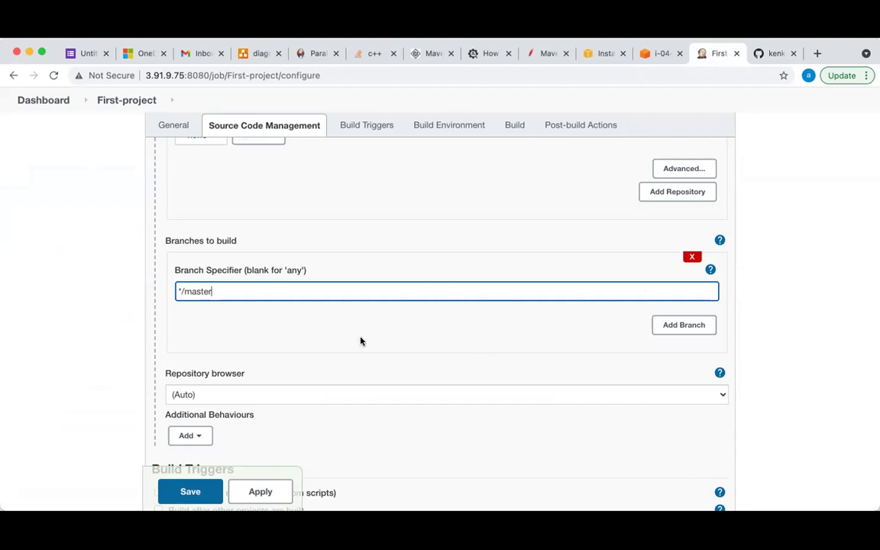
{"action": "left_click", "coordinate": [761, 54]}
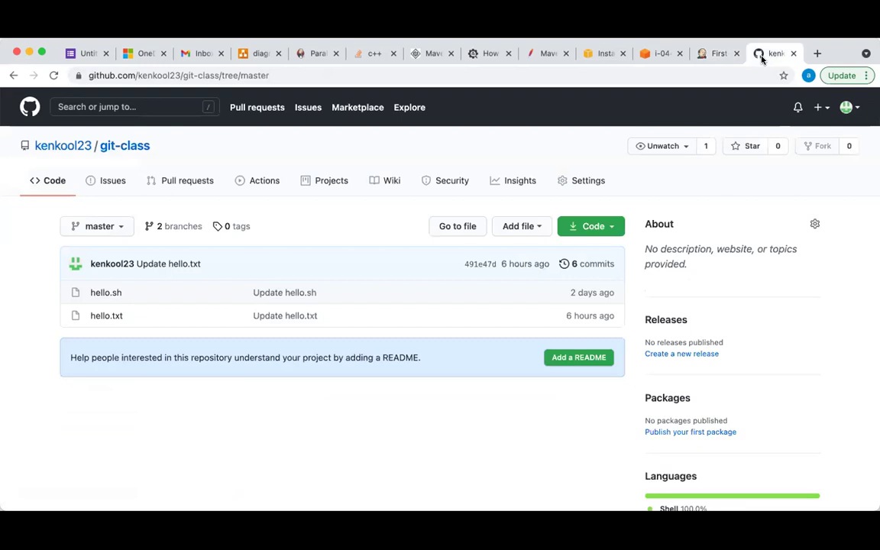
{"action": "left_click", "coordinate": [714, 54]}
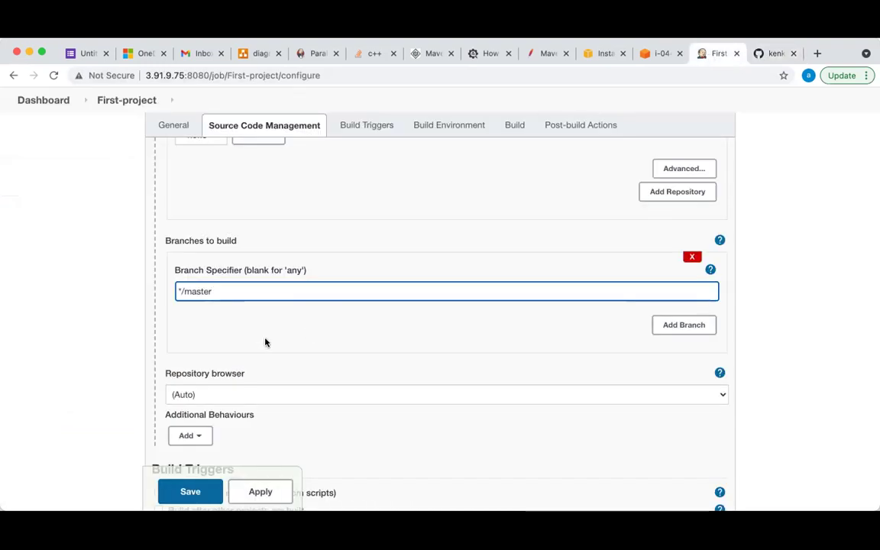
{"action": "scroll", "coordinate": [265, 342], "scroll_direction": "down", "scroll_amount": 1}
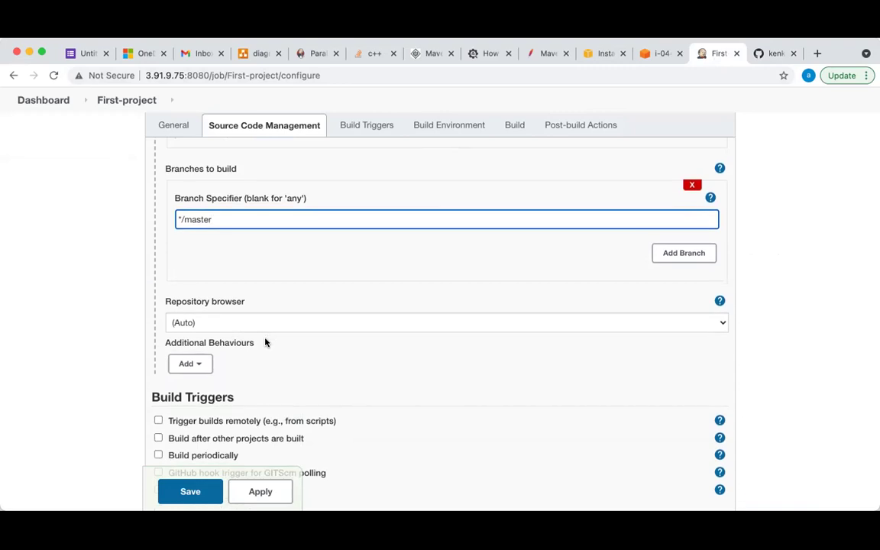
{"action": "scroll", "coordinate": [265, 342], "scroll_direction": "up", "scroll_amount": 1}
{"action": "scroll", "coordinate": [265, 342], "scroll_direction": "up", "scroll_amount": 3}
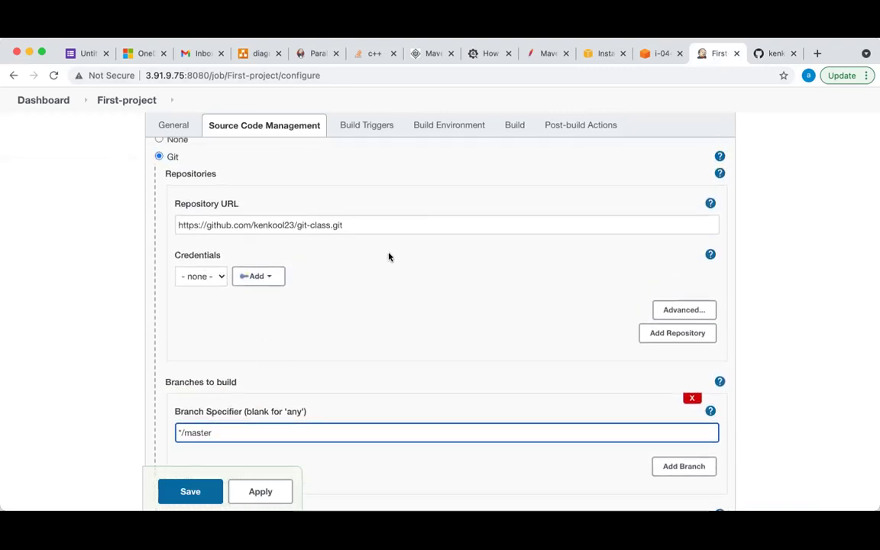
{"action": "scroll", "coordinate": [359, 383], "scroll_direction": "down", "scroll_amount": 6}
{"action": "scroll", "coordinate": [361, 383], "scroll_direction": "down", "scroll_amount": 4}
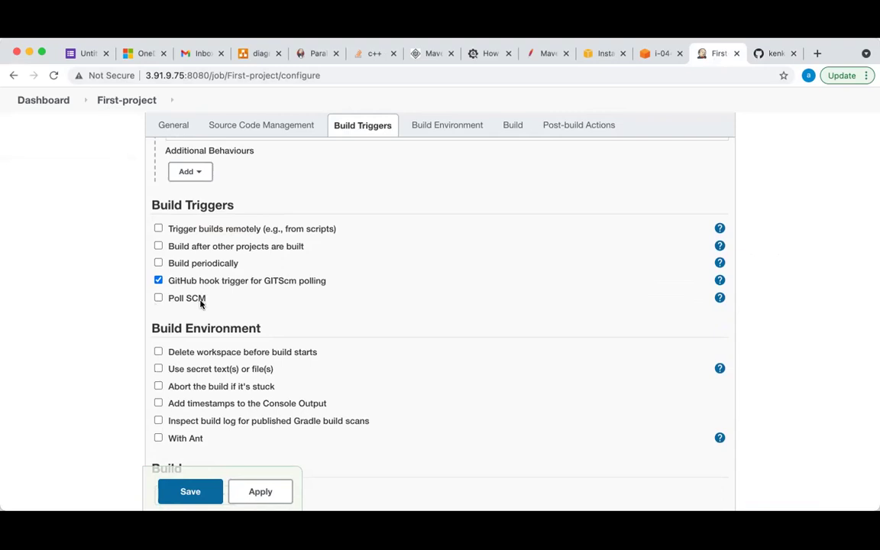
Tick Poll SCM under Build Triggers and place the cursor in its empty Schedule field
{"action": "left_click", "coordinate": [158, 298]}
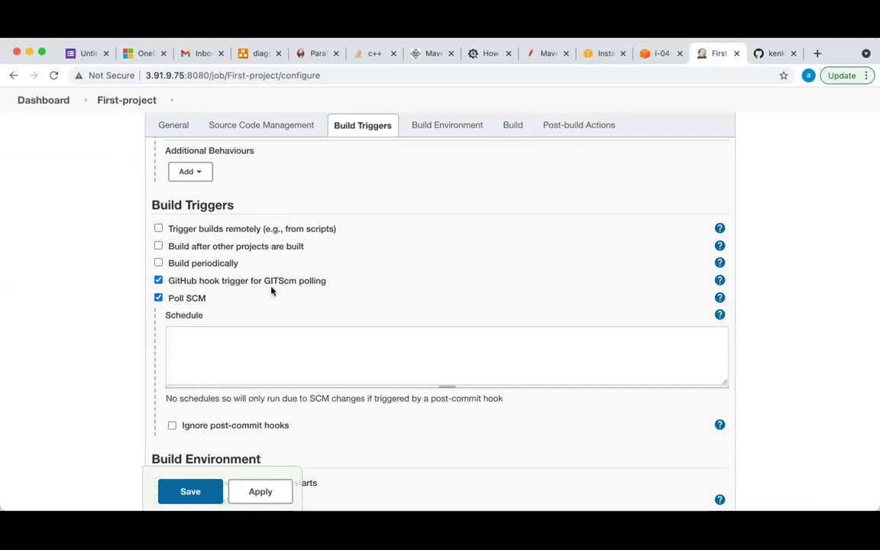
{"action": "scroll", "coordinate": [277, 290], "scroll_direction": "up", "scroll_amount": 7}
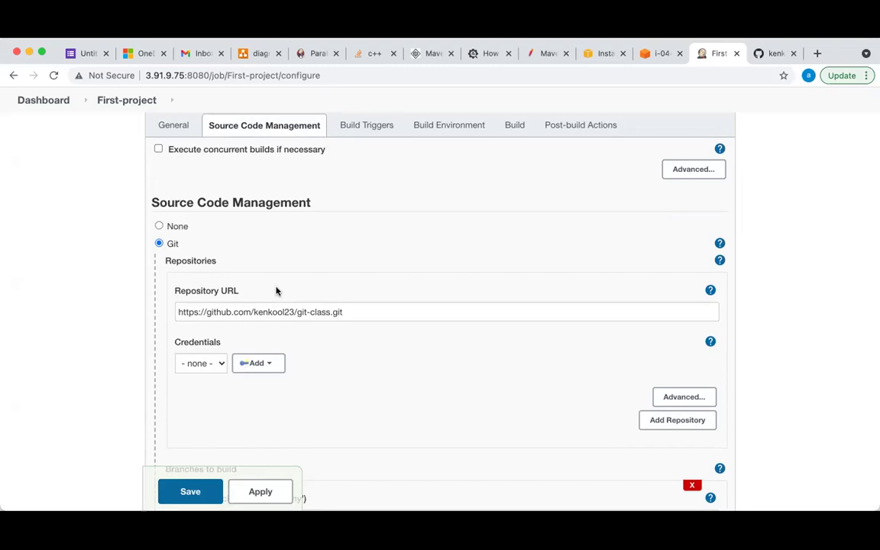
{"action": "scroll", "coordinate": [276, 291], "scroll_direction": "down", "scroll_amount": 10}
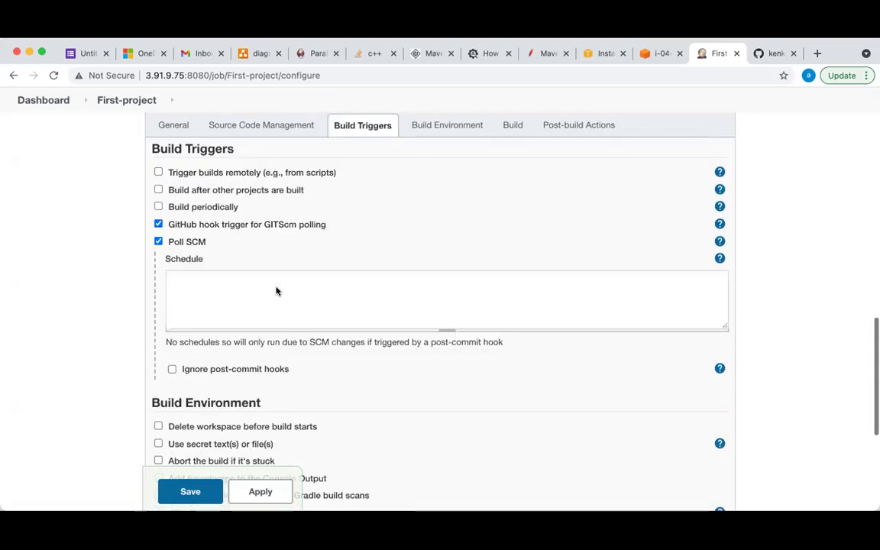
{"action": "scroll", "coordinate": [277, 291], "scroll_direction": "down", "scroll_amount": 1}
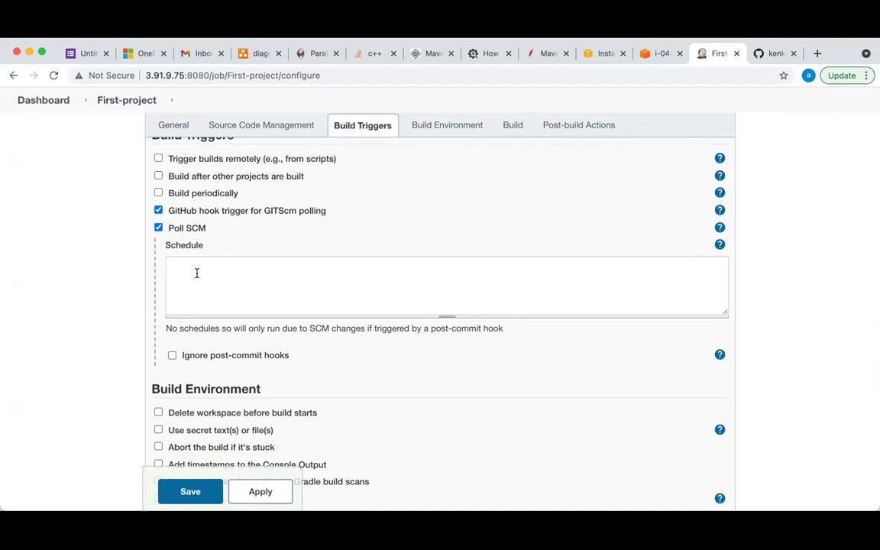
{"action": "left_click", "coordinate": [196, 265]}
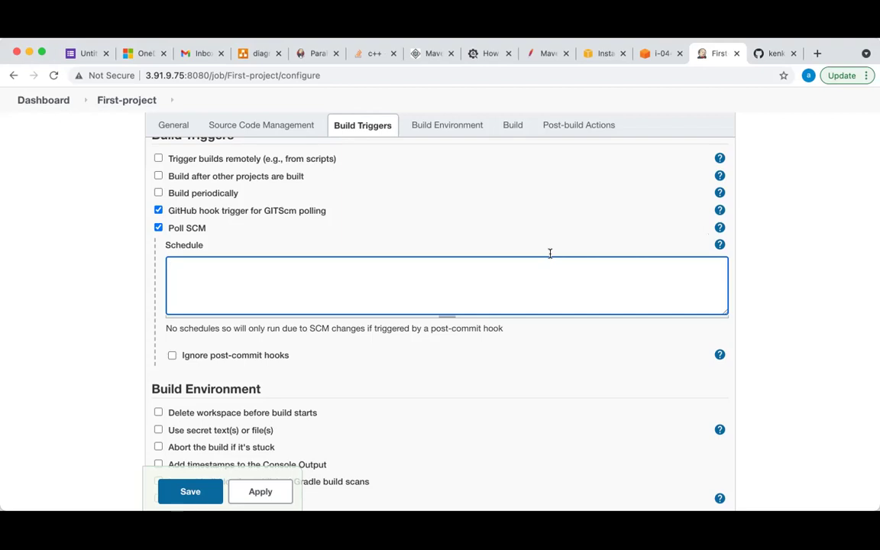
Show the Schedule help and highlight its MINUTE, HOUR, DOM, MONTH and DOW cron fields
{"action": "left_click", "coordinate": [719, 246]}
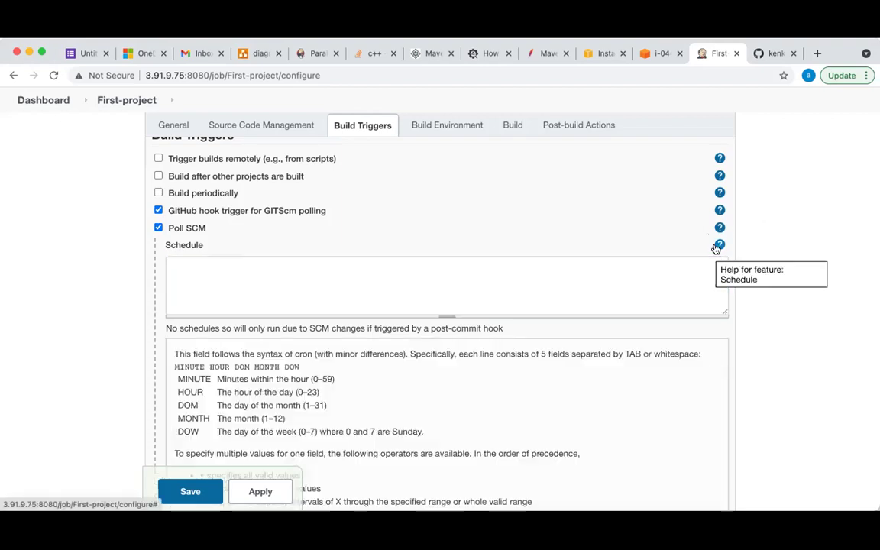
{"action": "scroll", "coordinate": [502, 371], "scroll_direction": "down", "scroll_amount": 5}
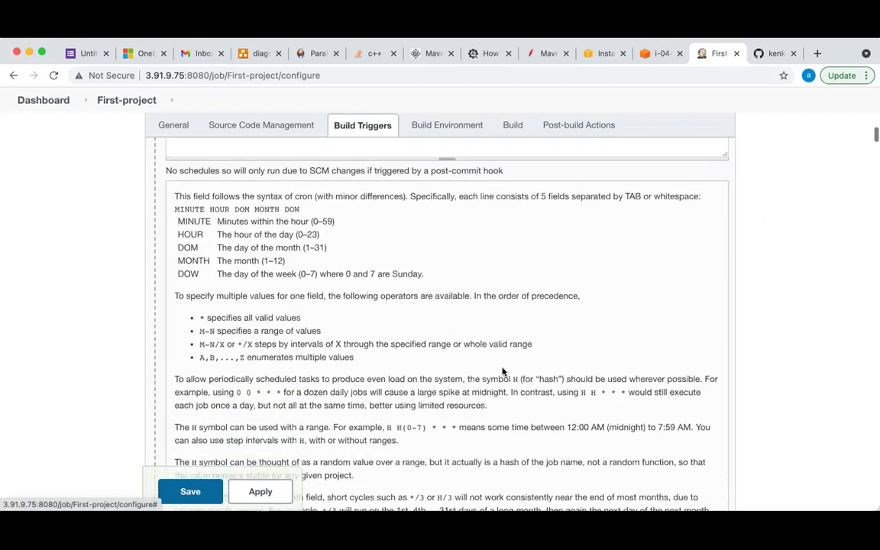
{"action": "scroll", "coordinate": [502, 370], "scroll_direction": "up", "scroll_amount": 3}
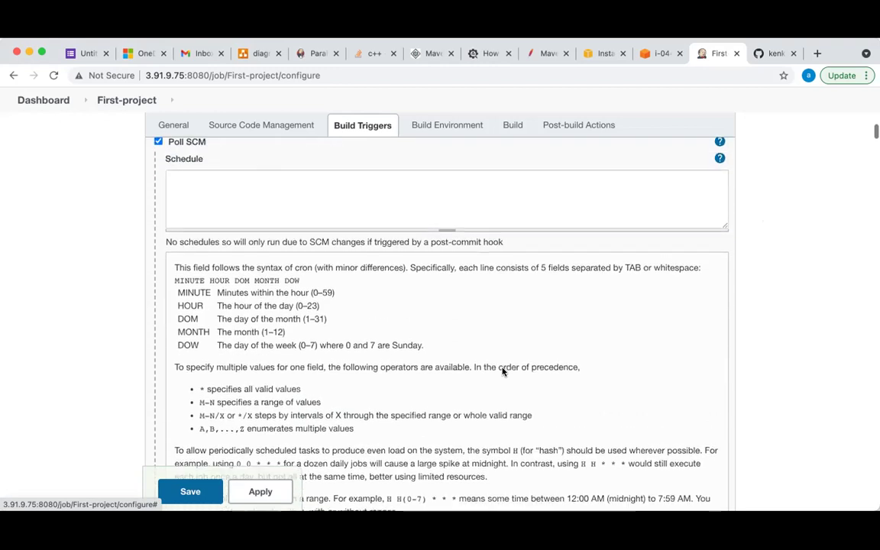
{"action": "scroll", "coordinate": [502, 372], "scroll_direction": "up", "scroll_amount": 1}
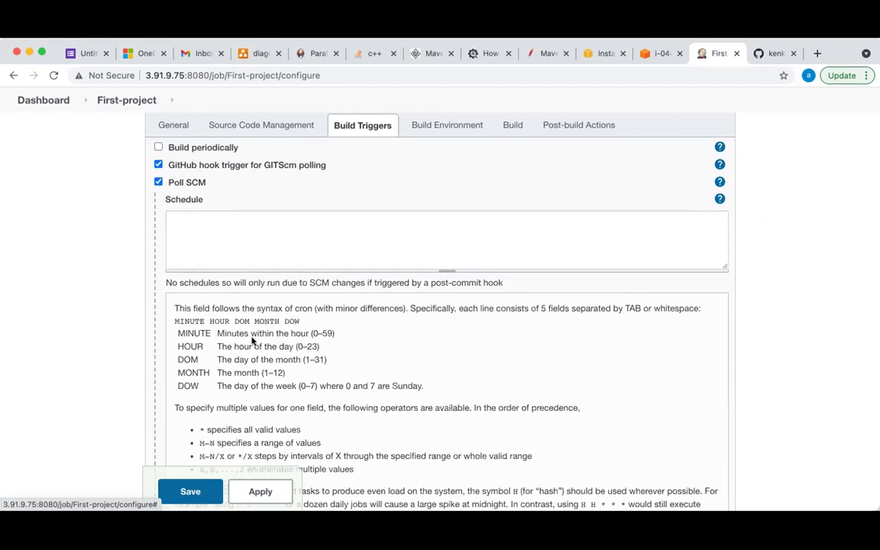
{"action": "double_click", "coordinate": [192, 333]}
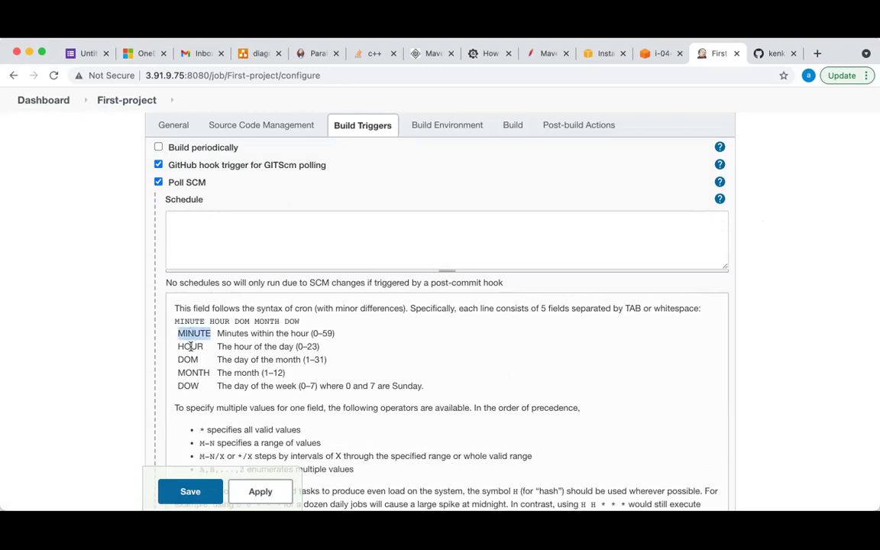
{"action": "double_click", "coordinate": [190, 346]}
{"action": "double_click", "coordinate": [188, 359]}
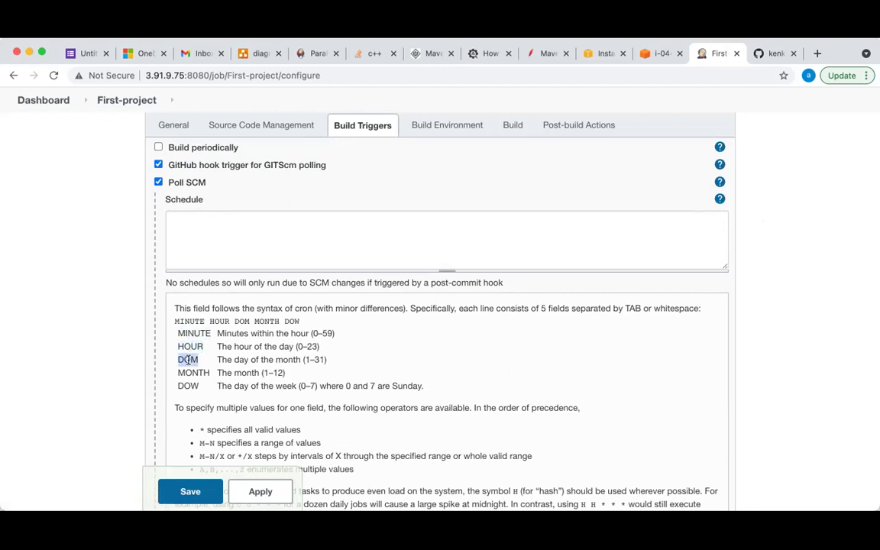
{"action": "double_click", "coordinate": [195, 373]}
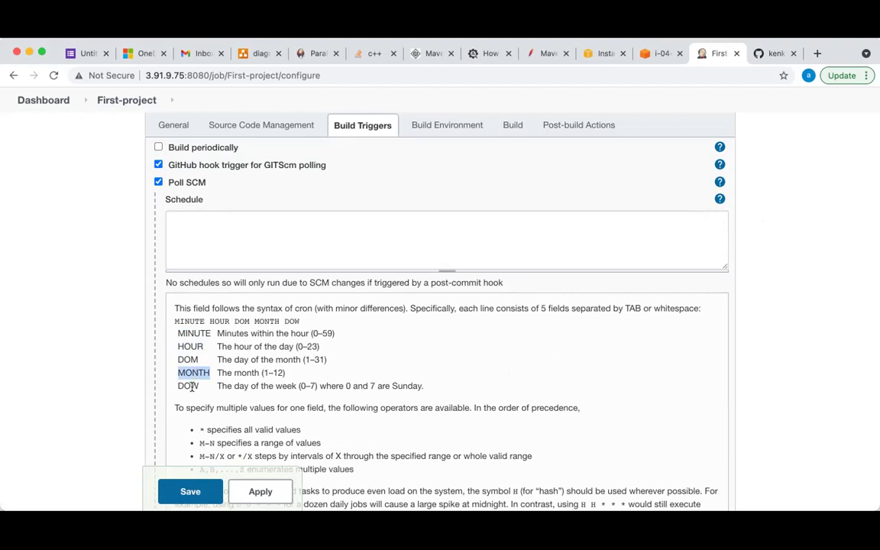
{"action": "double_click", "coordinate": [191, 387]}
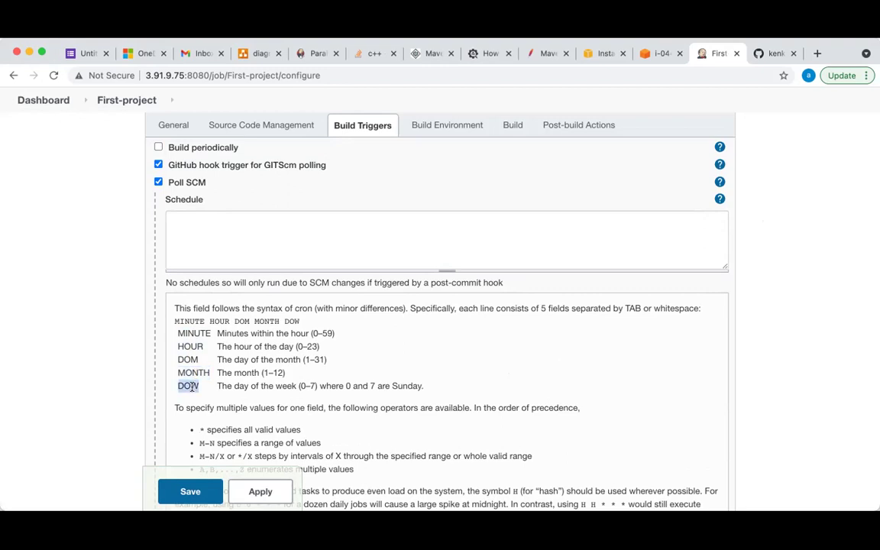
{"action": "left_click", "coordinate": [208, 222]}
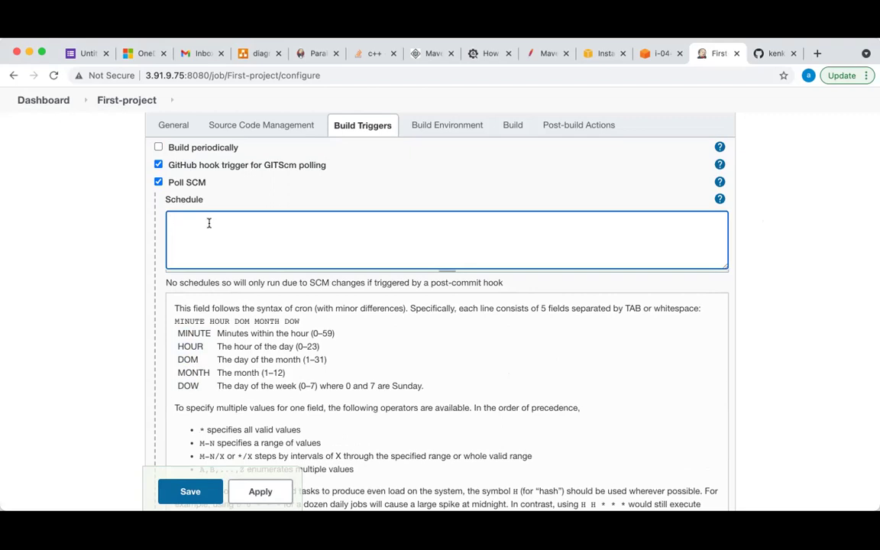
Enter '* * * * *' as the schedule, then try 0/5 as the minute value
{"action": "type", "text": "* * * * *"}
{"action": "double_click", "coordinate": [170, 218]}
{"action": "type", "text": "0/5"}
{"action": "scroll", "coordinate": [278, 354], "scroll_direction": "down", "scroll_amount": 1}
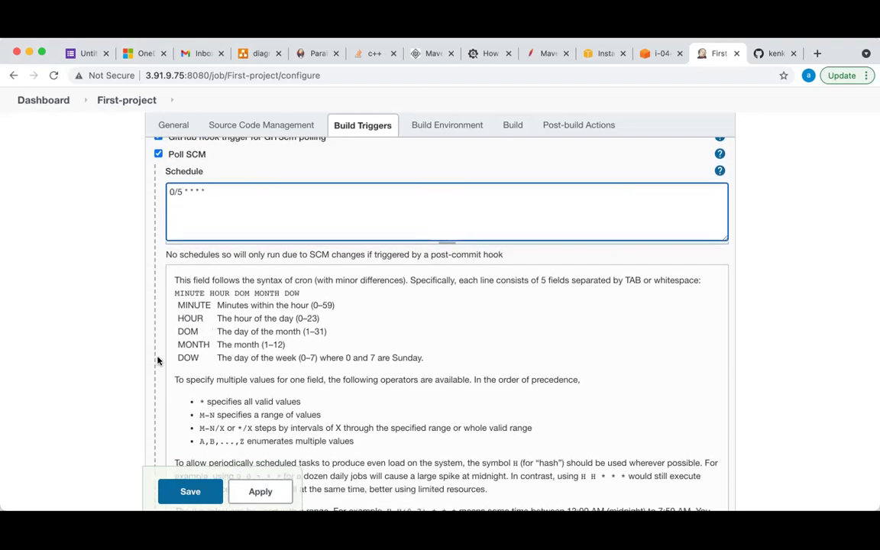
{"action": "left_click", "coordinate": [315, 249]}
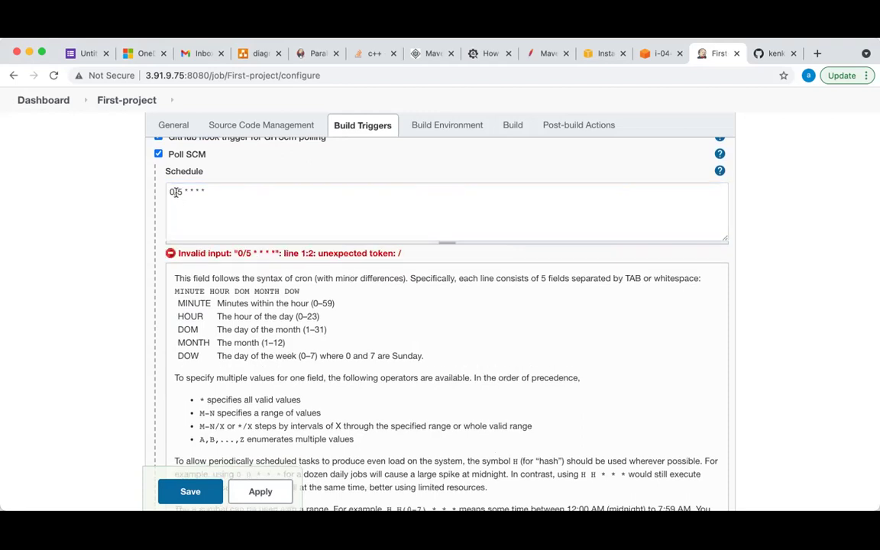
Replace the minute value with 5, then settle back on '* * * * *'
{"action": "left_click", "coordinate": [181, 192]}
{"action": "key", "text": "BackSpace"}
{"action": "key", "text": "BackSpace"}
{"action": "key", "text": "BackSpace"}
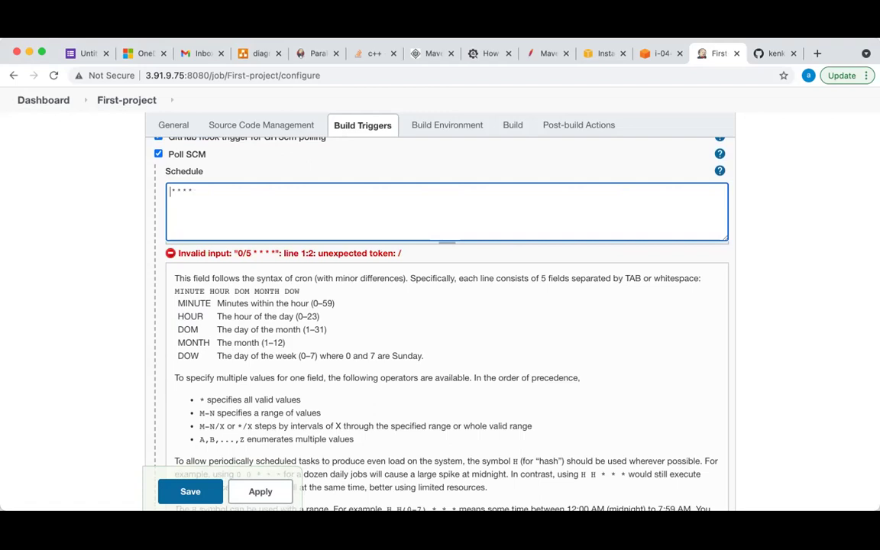
{"action": "type", "text": "5"}
{"action": "left_click", "coordinate": [335, 280]}
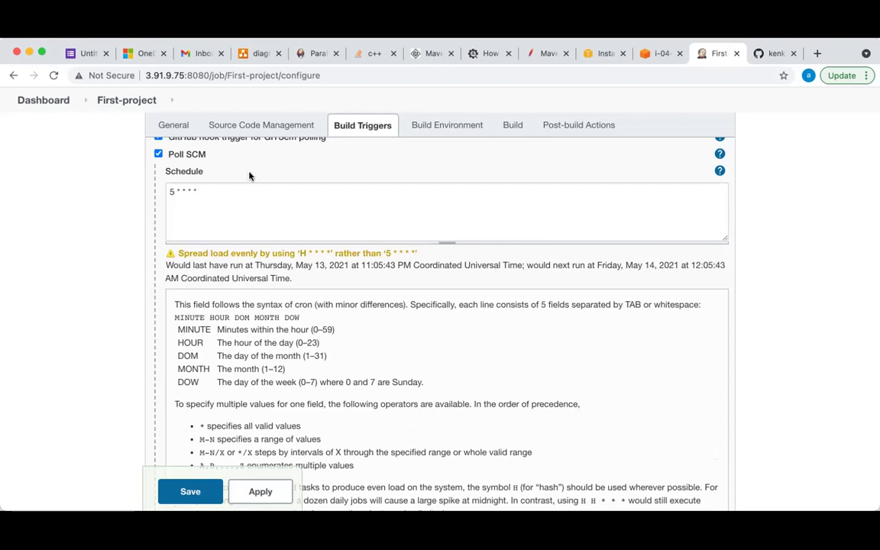
{"action": "left_click", "coordinate": [172, 191]}
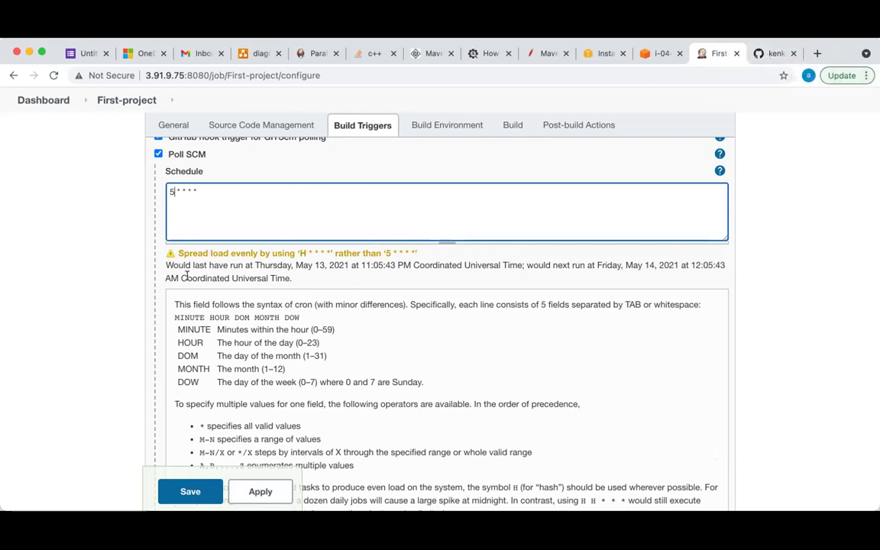
{"action": "key", "text": "BackSpace"}
{"action": "type", "text": "*"}
{"action": "left_click", "coordinate": [235, 172]}
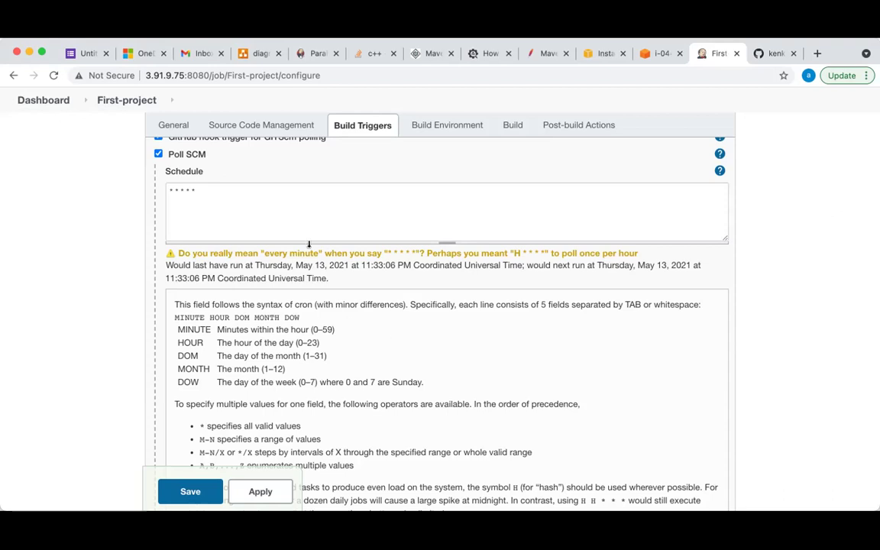
Uncheck Poll SCM and the GitHub hook trigger in Build Triggers
{"action": "scroll", "coordinate": [282, 206], "scroll_direction": "up", "scroll_amount": 2}
{"action": "scroll", "coordinate": [283, 207], "scroll_direction": "up", "scroll_amount": 1}
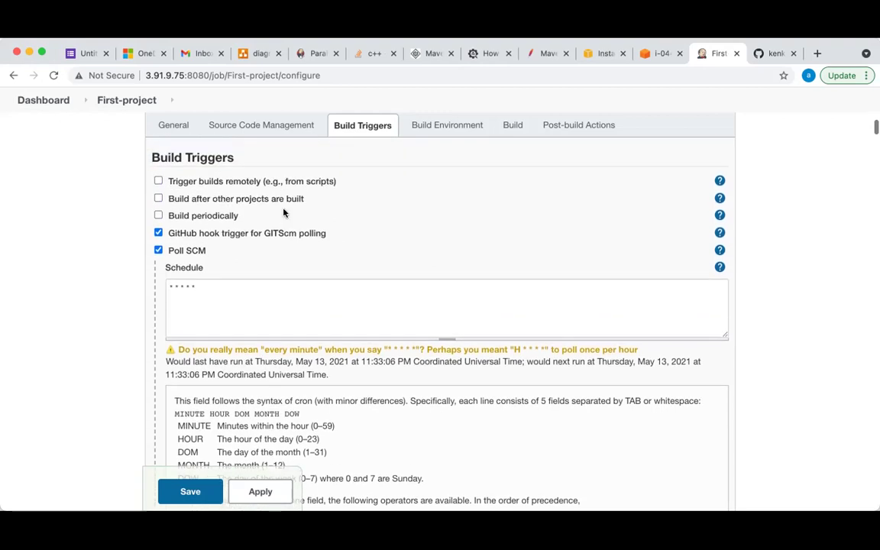
{"action": "scroll", "coordinate": [211, 243], "scroll_direction": "down", "scroll_amount": 6}
{"action": "scroll", "coordinate": [211, 243], "scroll_direction": "up", "scroll_amount": 3}
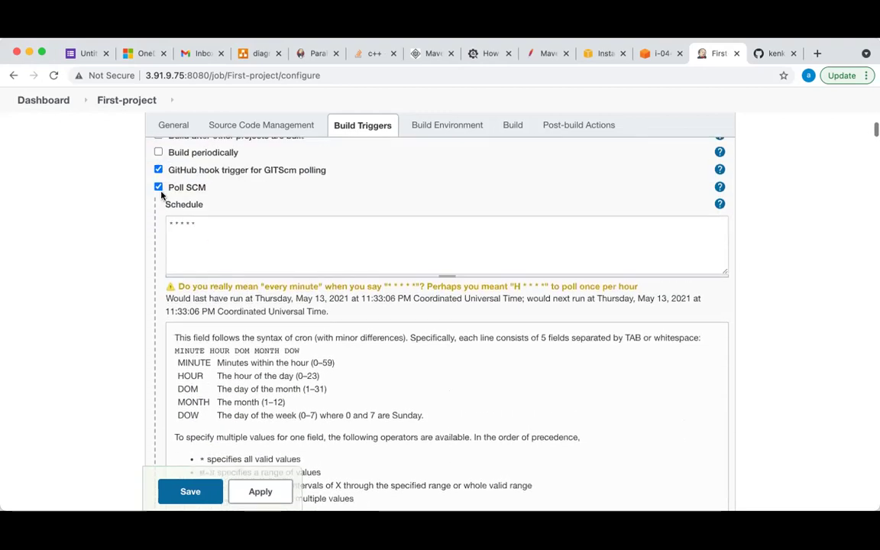
{"action": "left_click", "coordinate": [158, 188]}
{"action": "left_click", "coordinate": [158, 169]}
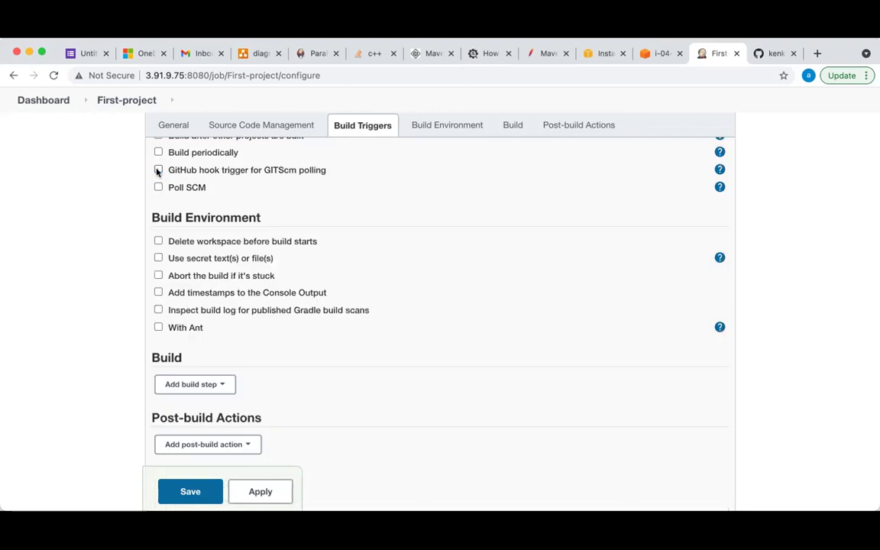
{"action": "scroll", "coordinate": [177, 195], "scroll_direction": "up", "scroll_amount": 2}
Try Build periodically with '* * * * *', then turn it off and re-enable Poll SCM
{"action": "left_click", "coordinate": [158, 203]}
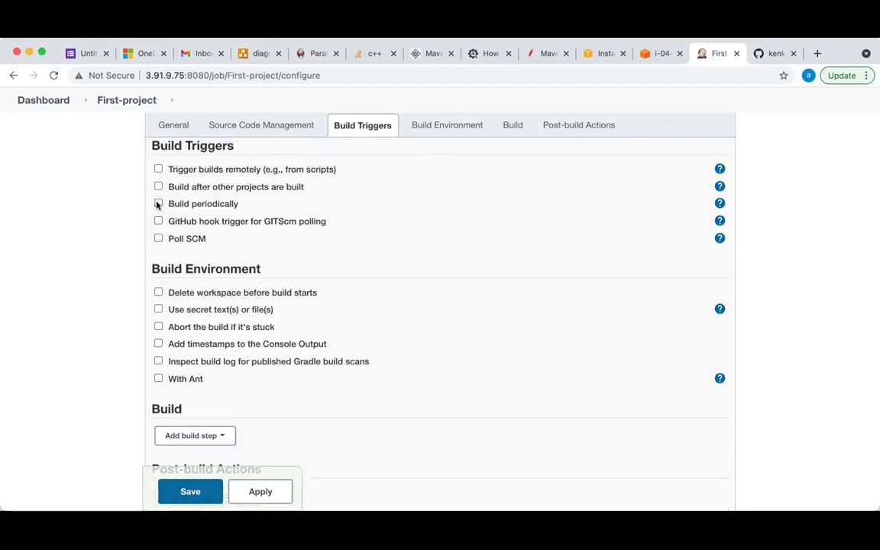
{"action": "left_click", "coordinate": [184, 242]}
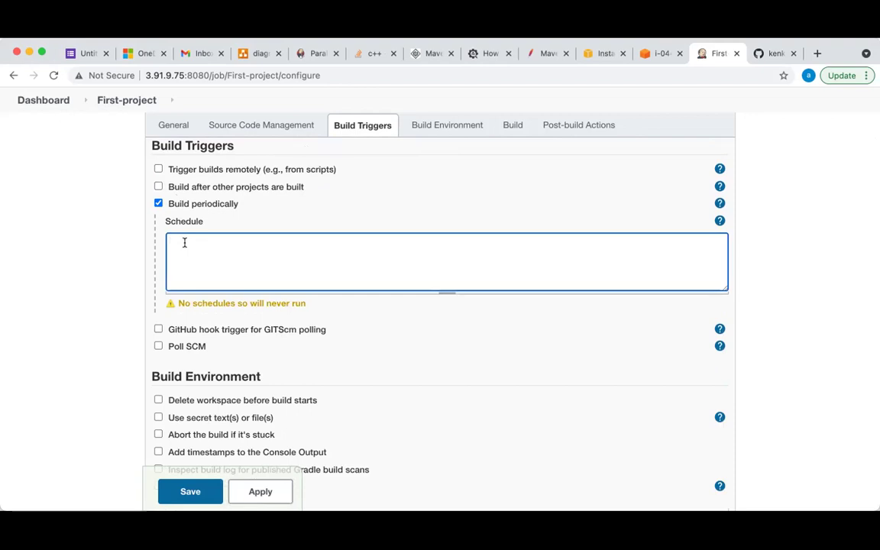
{"action": "type", "text": "* * * * *"}
{"action": "left_click", "coordinate": [369, 326]}
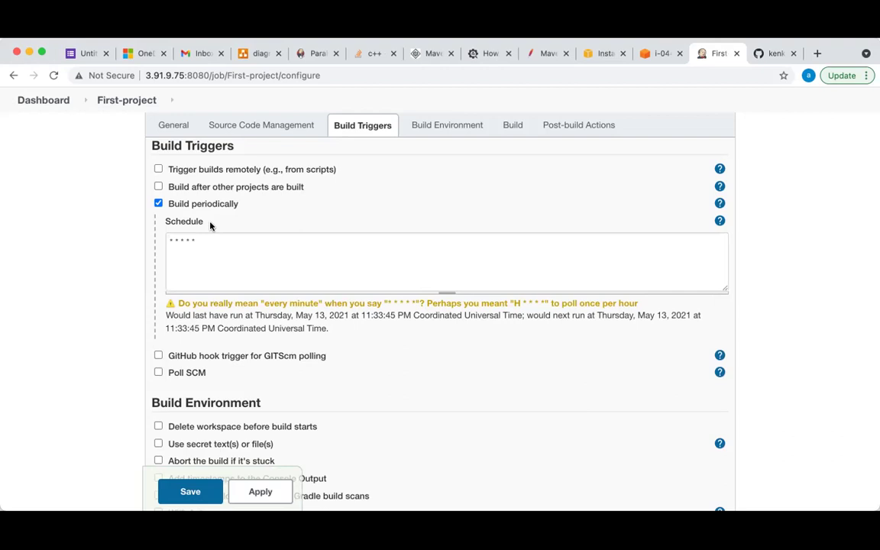
{"action": "left_click", "coordinate": [158, 204]}
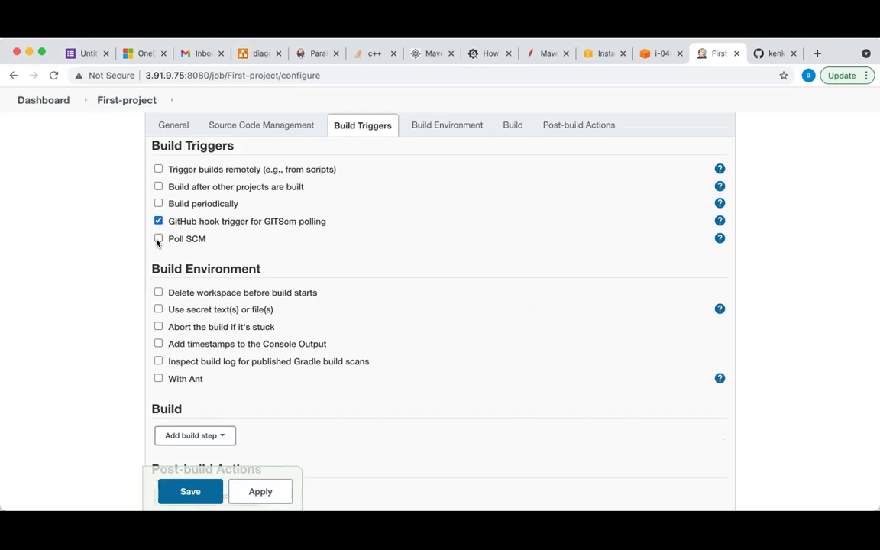
{"action": "left_click", "coordinate": [158, 238]}
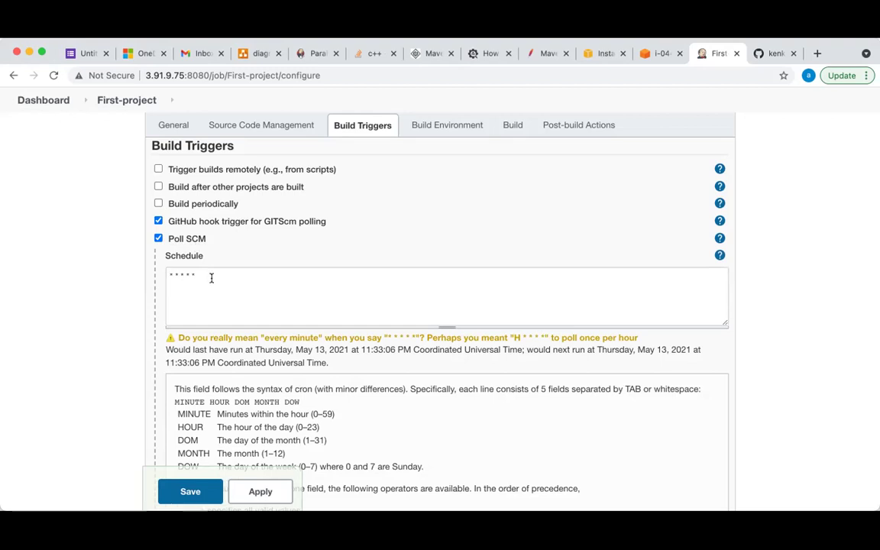
Read through the cron help below the '* * * * *' polling schedule, then collapse it
{"action": "scroll", "coordinate": [211, 275], "scroll_direction": "down", "scroll_amount": 15}
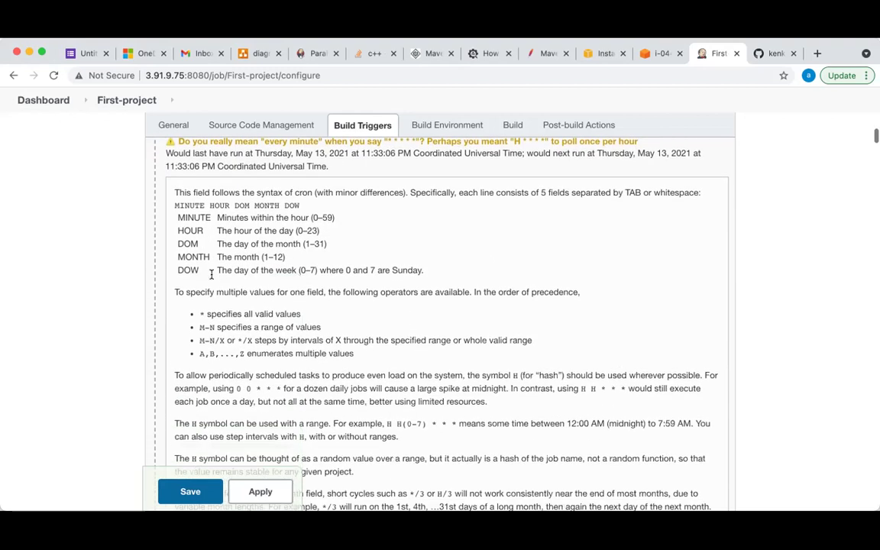
{"action": "scroll", "coordinate": [211, 275], "scroll_direction": "up", "scroll_amount": 1}
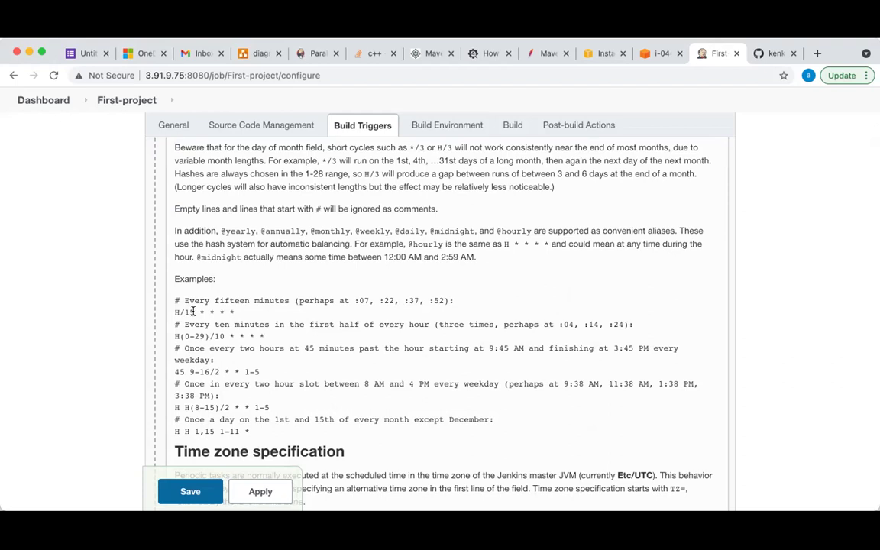
{"action": "scroll", "coordinate": [240, 366], "scroll_direction": "down", "scroll_amount": 2}
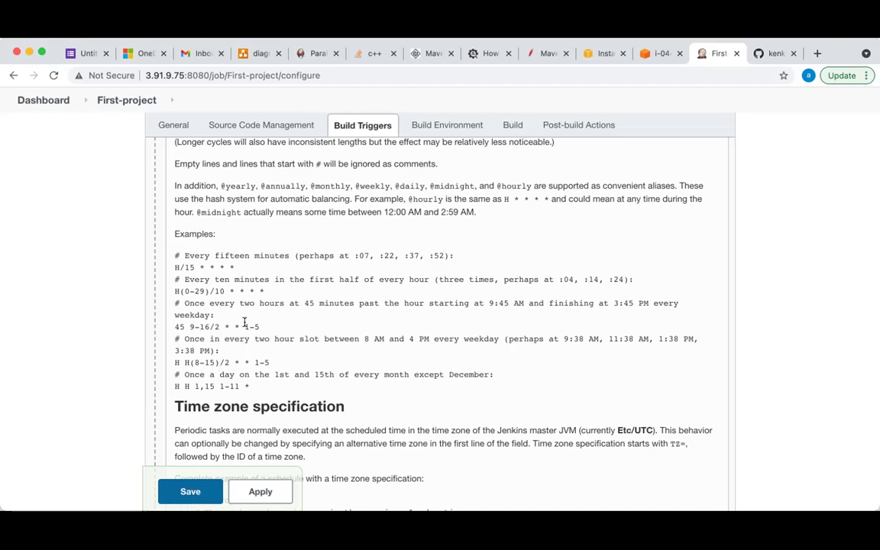
{"action": "scroll", "coordinate": [269, 464], "scroll_direction": "up", "scroll_amount": 10}
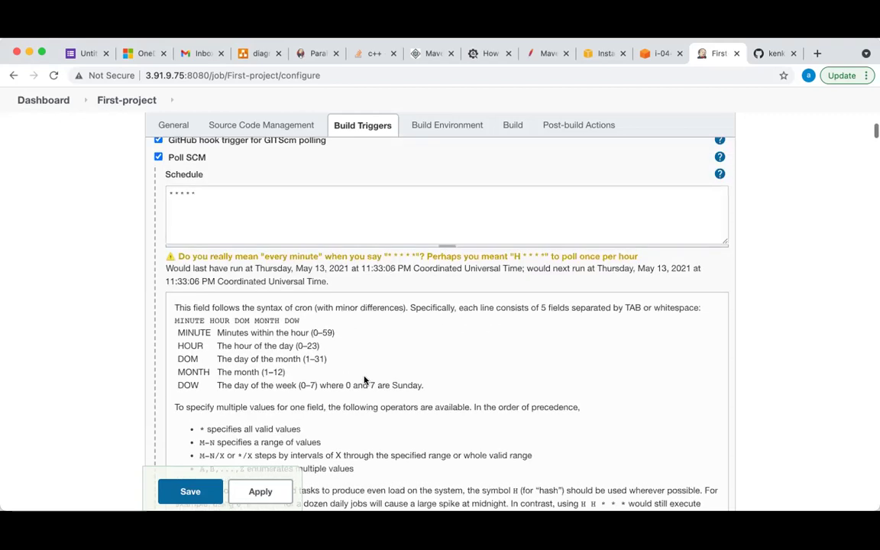
{"action": "left_click", "coordinate": [215, 194]}
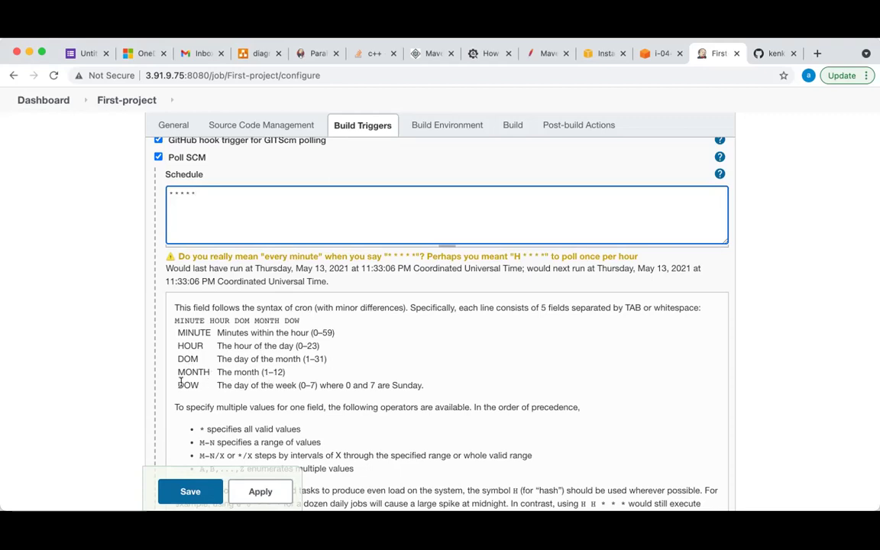
{"action": "scroll", "coordinate": [189, 386], "scroll_direction": "down", "scroll_amount": 1}
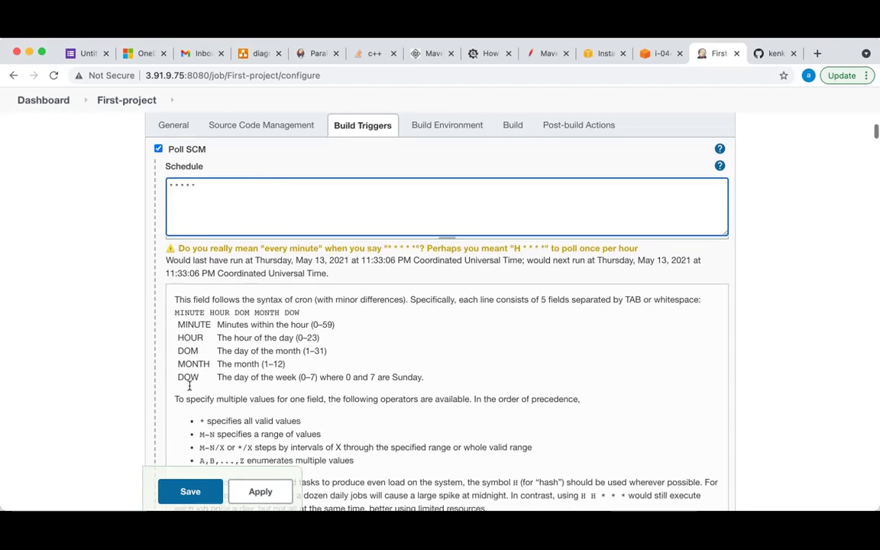
{"action": "scroll", "coordinate": [191, 388], "scroll_direction": "down", "scroll_amount": 10}
{"action": "scroll", "coordinate": [189, 388], "scroll_direction": "down", "scroll_amount": 15}
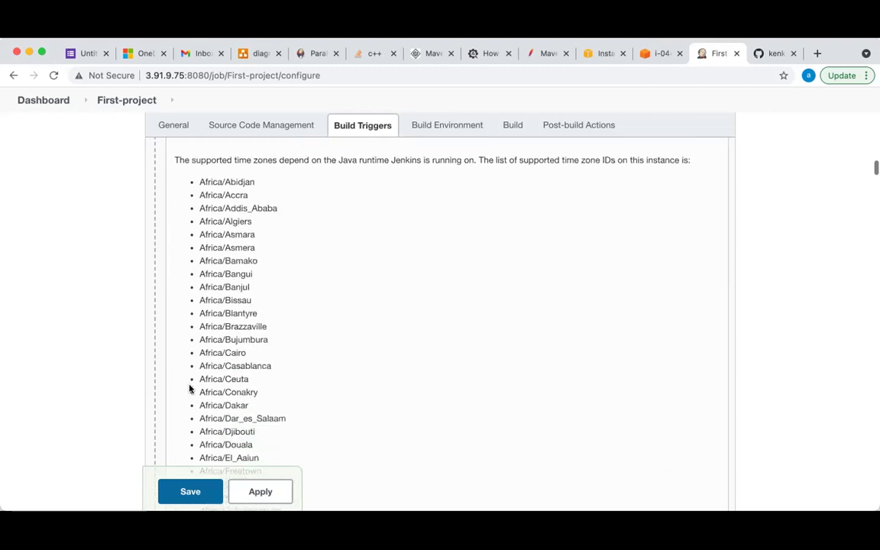
{"action": "scroll", "coordinate": [190, 388], "scroll_direction": "up", "scroll_amount": 20}
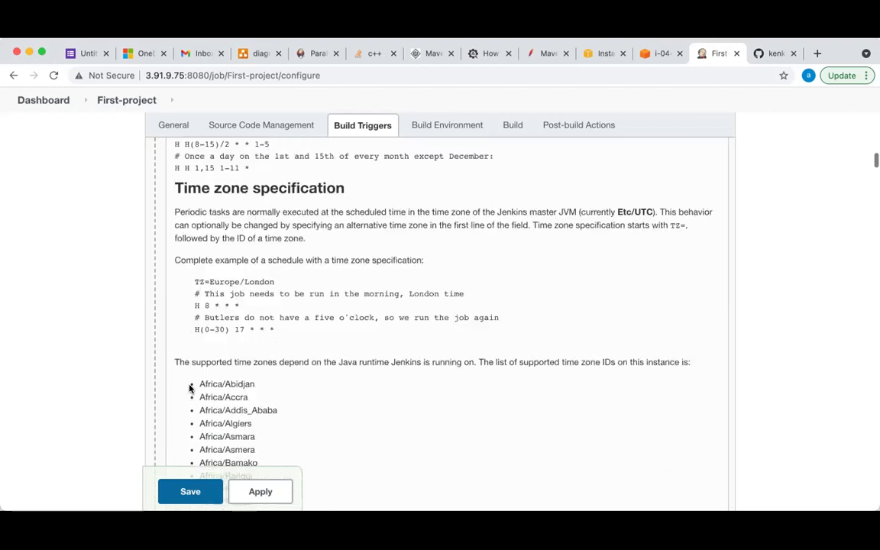
{"action": "scroll", "coordinate": [420, 378], "scroll_direction": "up", "scroll_amount": 2}
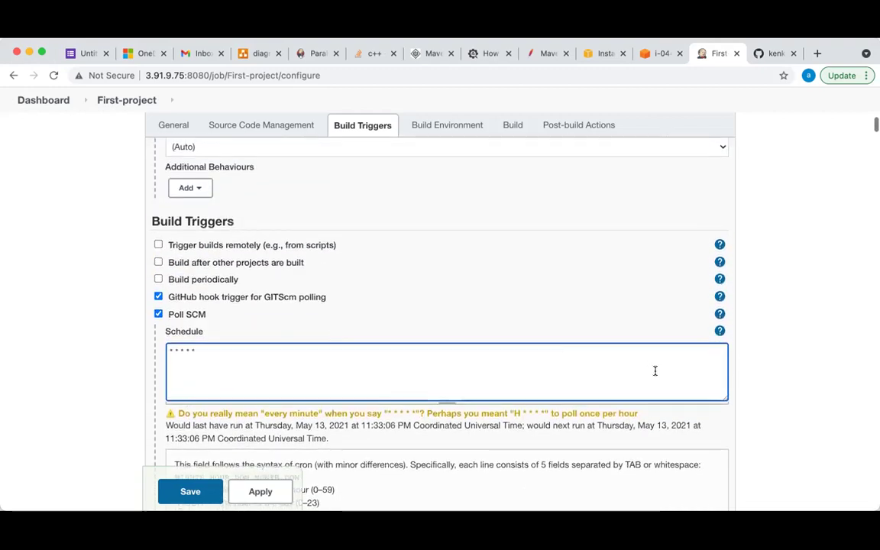
{"action": "left_click", "coordinate": [719, 331]}
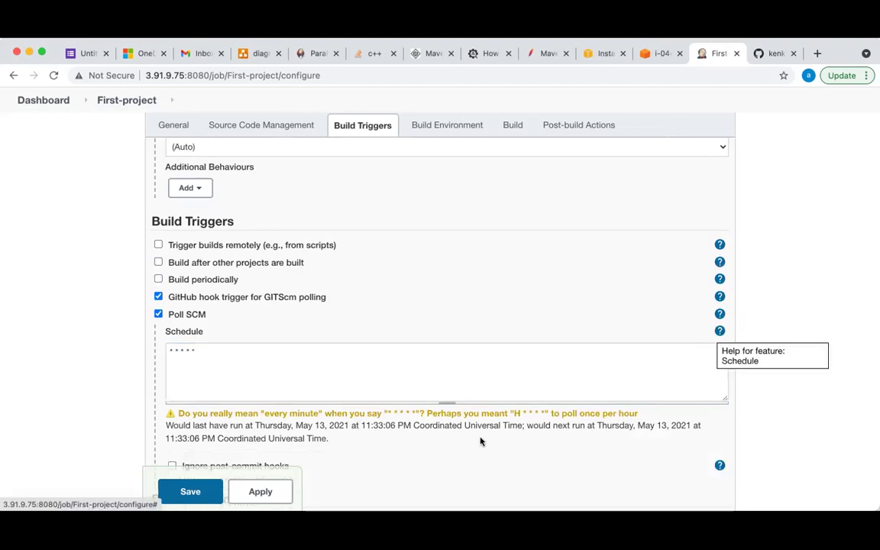
{"action": "scroll", "coordinate": [477, 442], "scroll_direction": "down", "scroll_amount": 5}
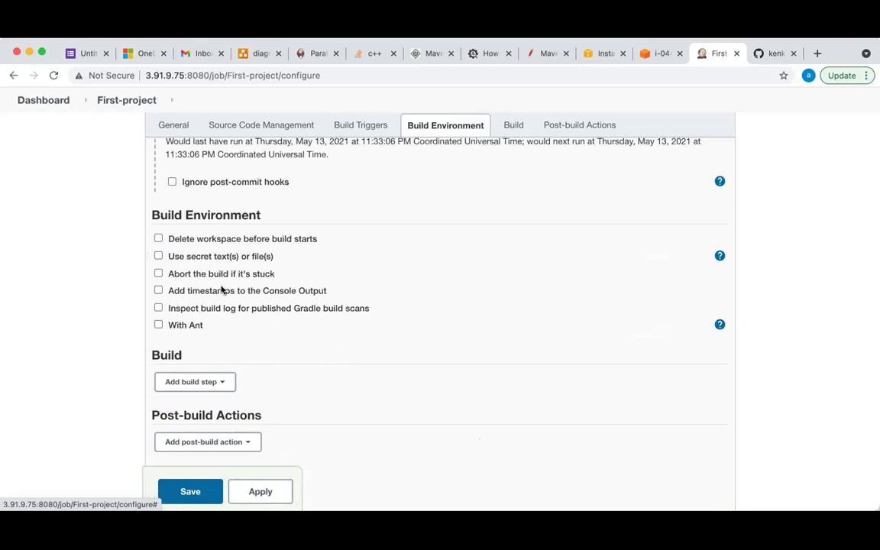
Scroll down to the Build section and open the Add build step list
{"action": "scroll", "coordinate": [221, 289], "scroll_direction": "down", "scroll_amount": 1}
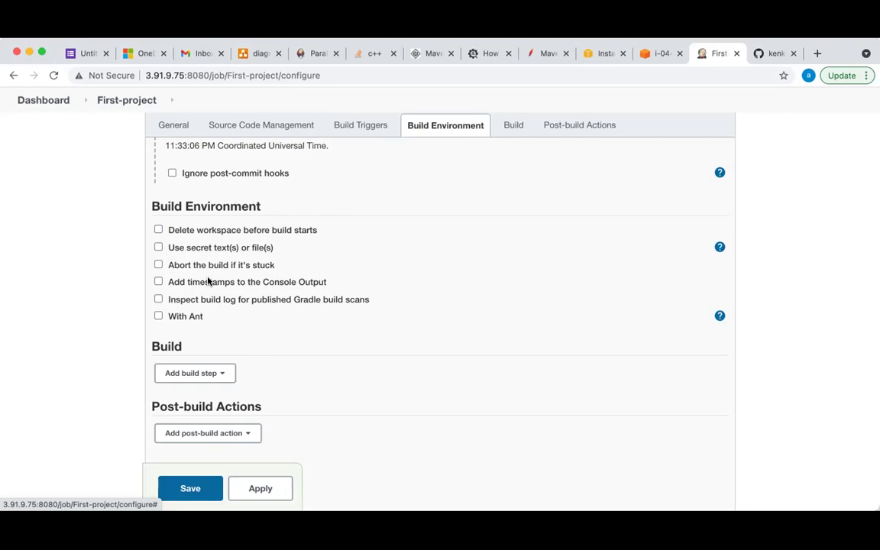
{"action": "scroll", "coordinate": [208, 281], "scroll_direction": "down", "scroll_amount": 4}
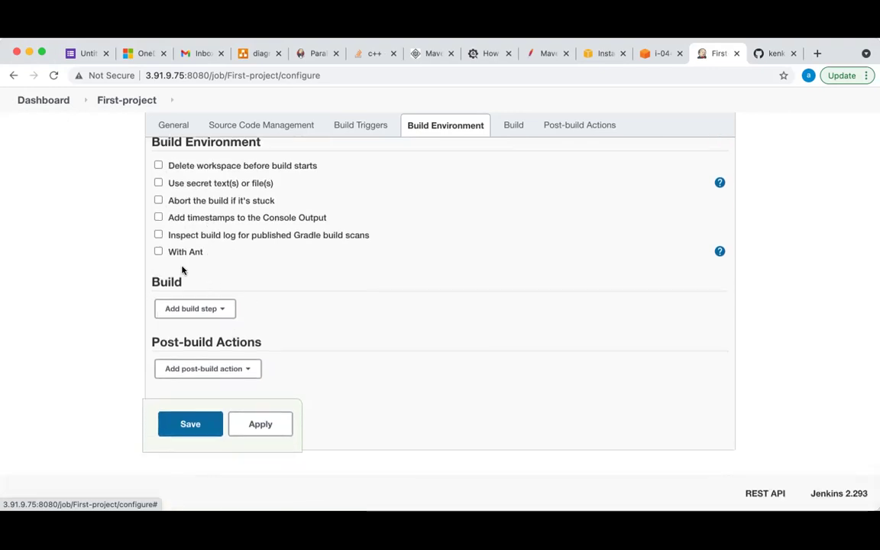
{"action": "left_click", "coordinate": [223, 311]}
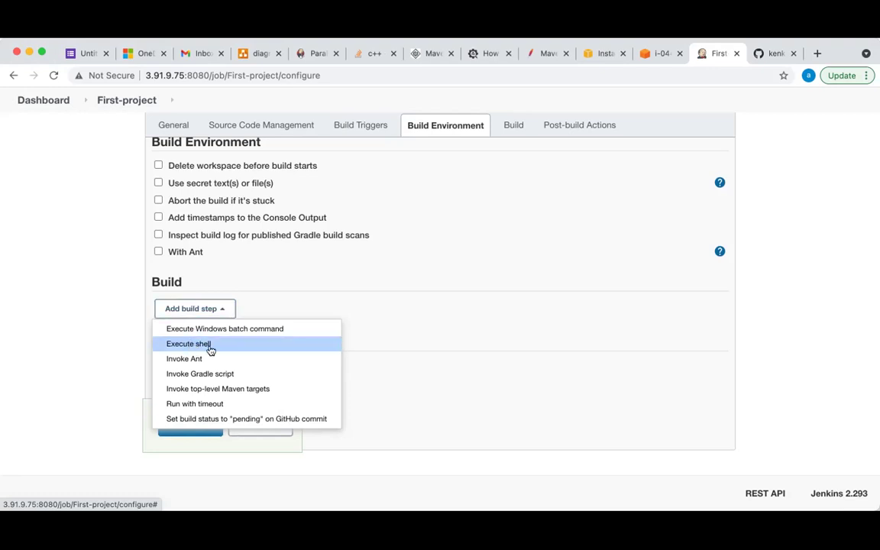
Add an Execute shell step with echo 'My first Build' and java -version on separate lines
{"action": "left_click", "coordinate": [207, 345]}
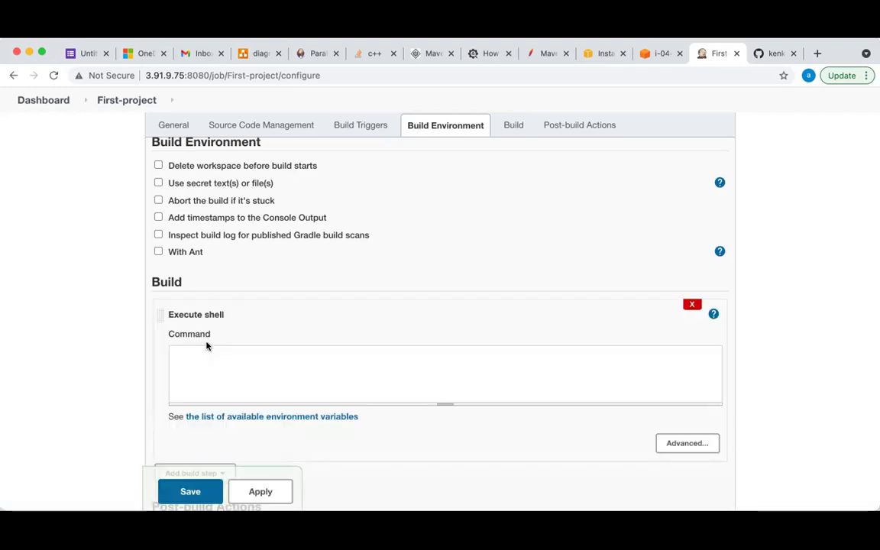
{"action": "left_click", "coordinate": [225, 358]}
{"action": "type", "text": "echo 'My fi"}
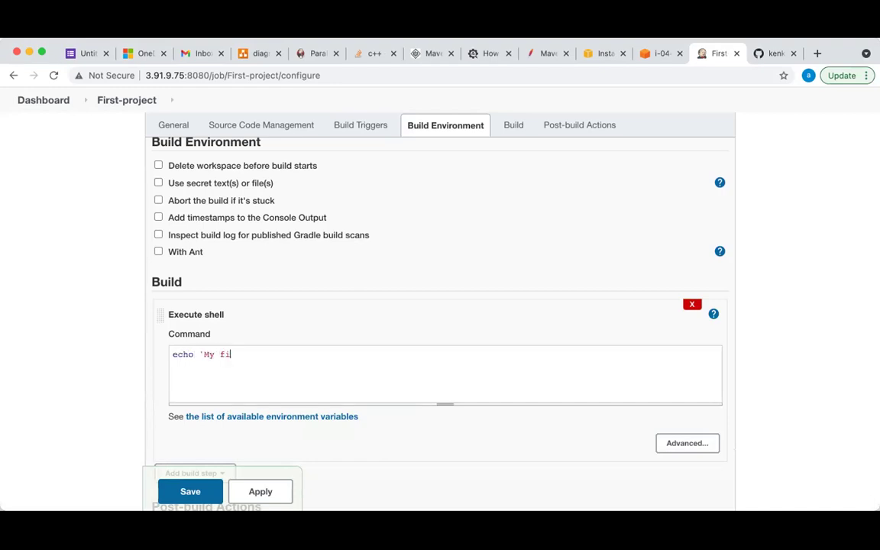
{"action": "type", "text": "rst Build'"}
{"action": "key", "text": "Return"}
{"action": "type", "text": "java -version"}
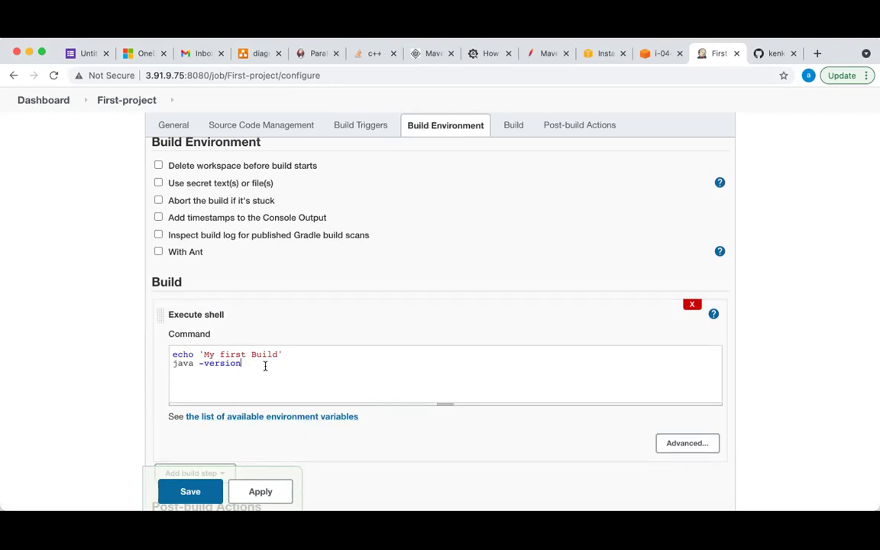
Remove the stray 'ls' line so only the two commands remain, then review the form
{"action": "key", "text": "Return"}
{"action": "type", "text": "ls"}
{"action": "key", "text": "BackSpace"}
{"action": "key", "text": "BackSpace"}
{"action": "left_click", "coordinate": [245, 364]}
{"action": "scroll", "coordinate": [257, 389], "scroll_direction": "down", "scroll_amount": 2}
{"action": "scroll", "coordinate": [256, 390], "scroll_direction": "down", "scroll_amount": 3}
{"action": "scroll", "coordinate": [257, 390], "scroll_direction": "up", "scroll_amount": 7}
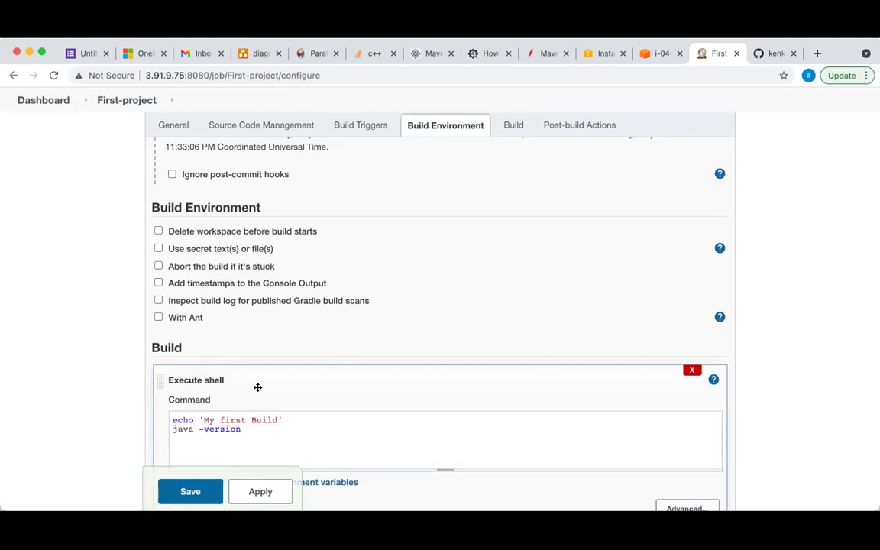
{"action": "scroll", "coordinate": [257, 388], "scroll_direction": "down", "scroll_amount": 5}
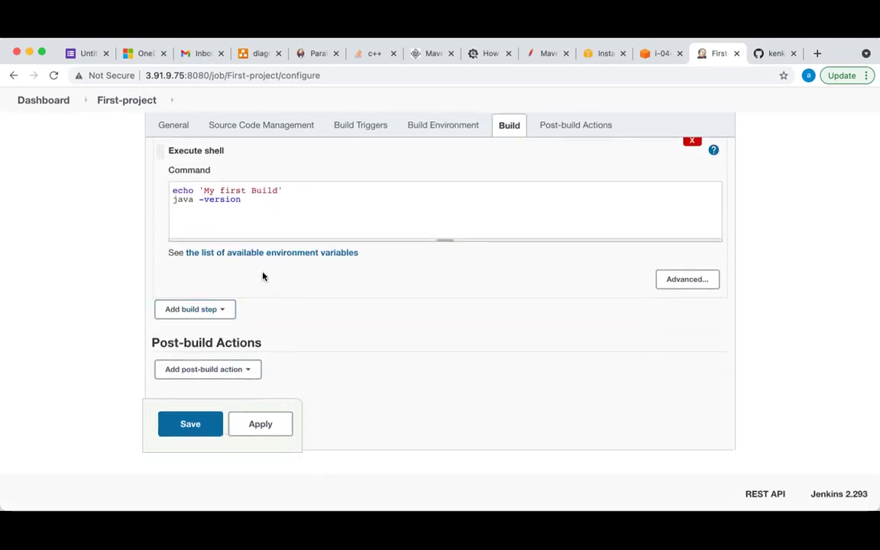
{"action": "scroll", "coordinate": [337, 200], "scroll_direction": "up", "scroll_amount": 2}
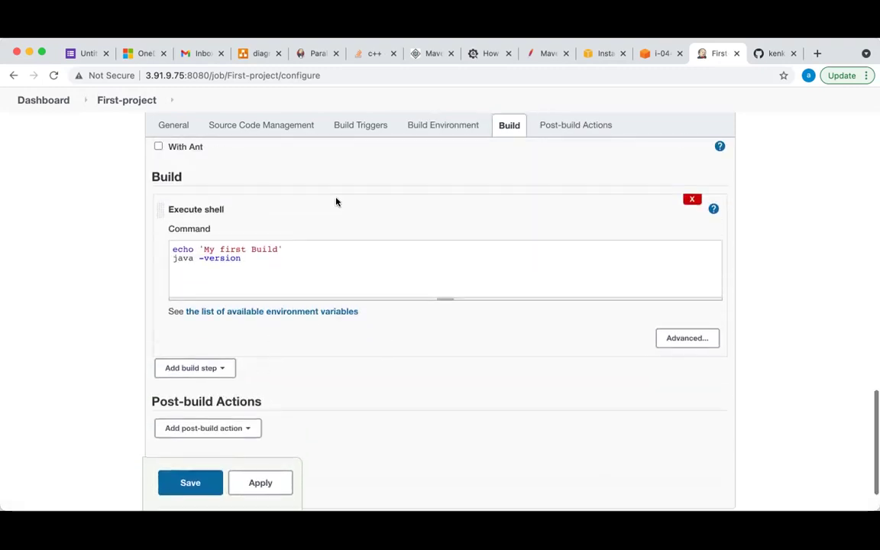
{"action": "scroll", "coordinate": [277, 218], "scroll_direction": "down", "scroll_amount": 2}
{"action": "scroll", "coordinate": [278, 220], "scroll_direction": "up", "scroll_amount": 1}
{"action": "scroll", "coordinate": [277, 220], "scroll_direction": "down", "scroll_amount": 1}
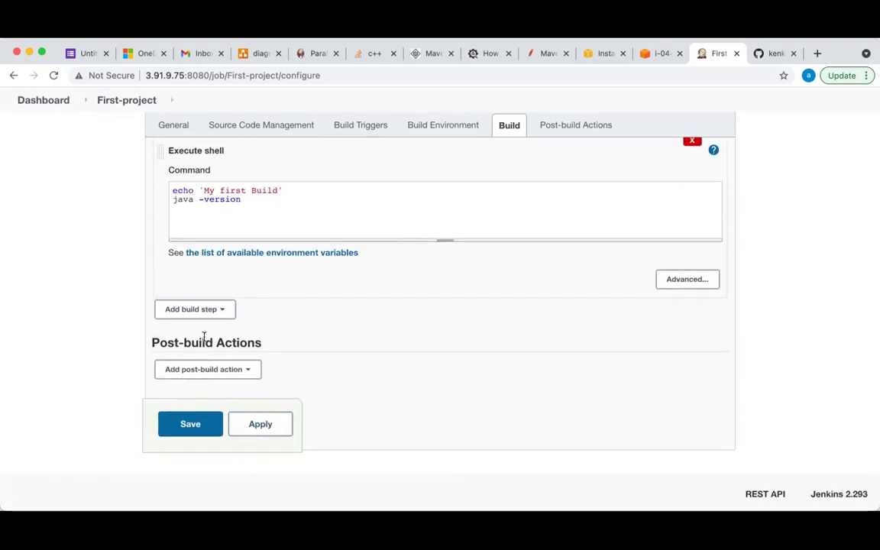
{"action": "left_click", "coordinate": [220, 311]}
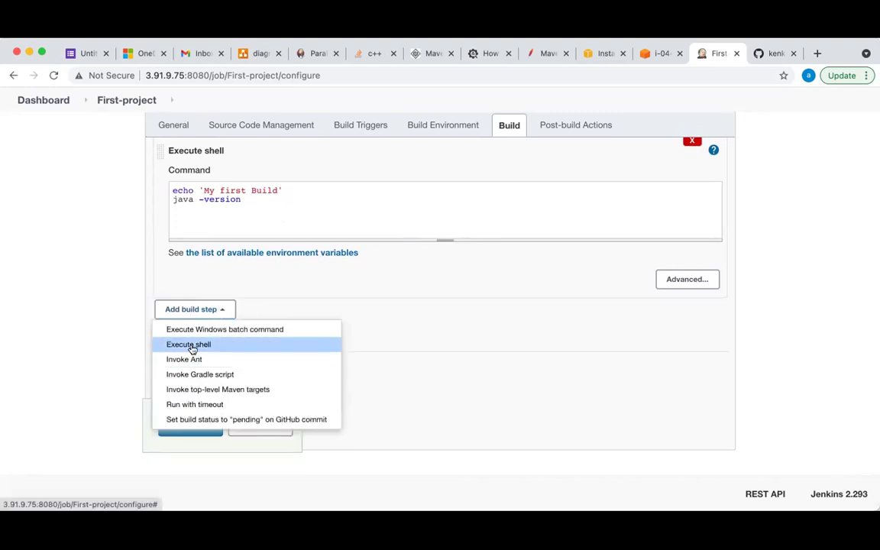
{"action": "left_click", "coordinate": [309, 345]}
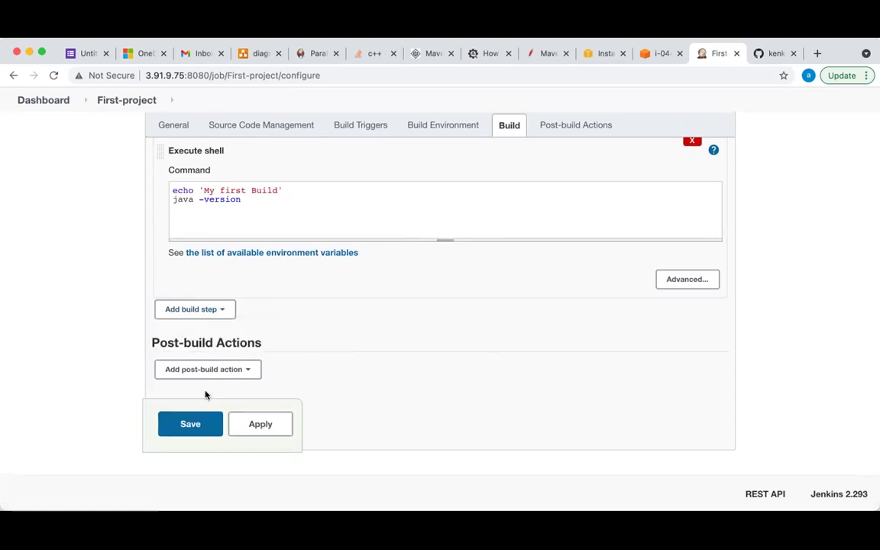
{"action": "left_click", "coordinate": [257, 375]}
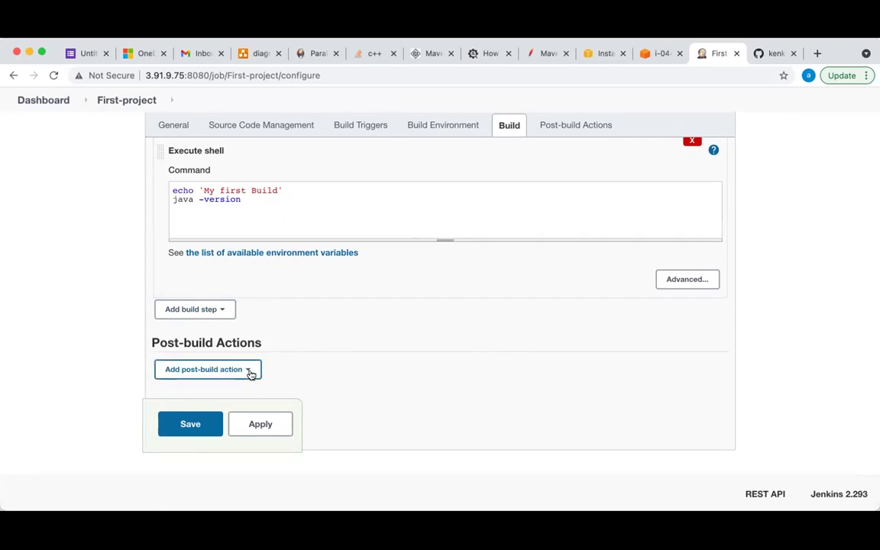
{"action": "left_click", "coordinate": [250, 374]}
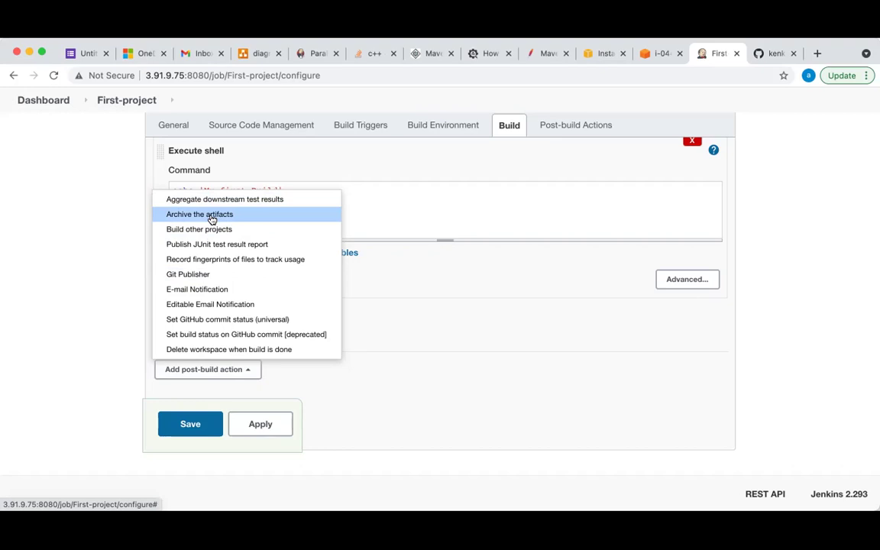
{"action": "left_click", "coordinate": [468, 348]}
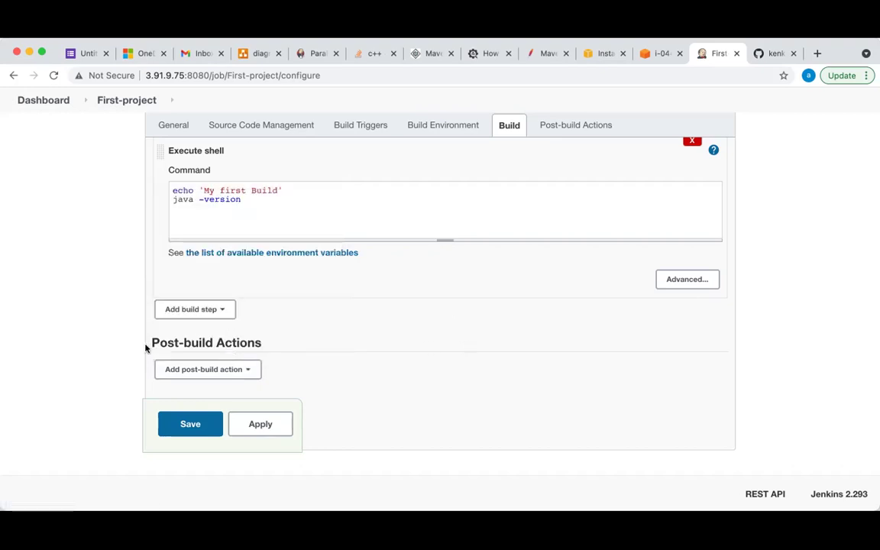
{"action": "left_click", "coordinate": [208, 370]}
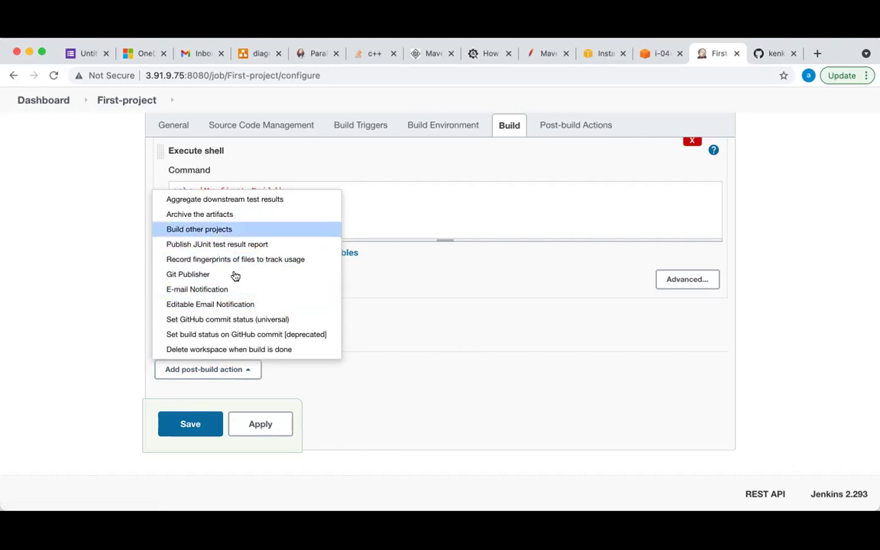
{"action": "left_click", "coordinate": [488, 334]}
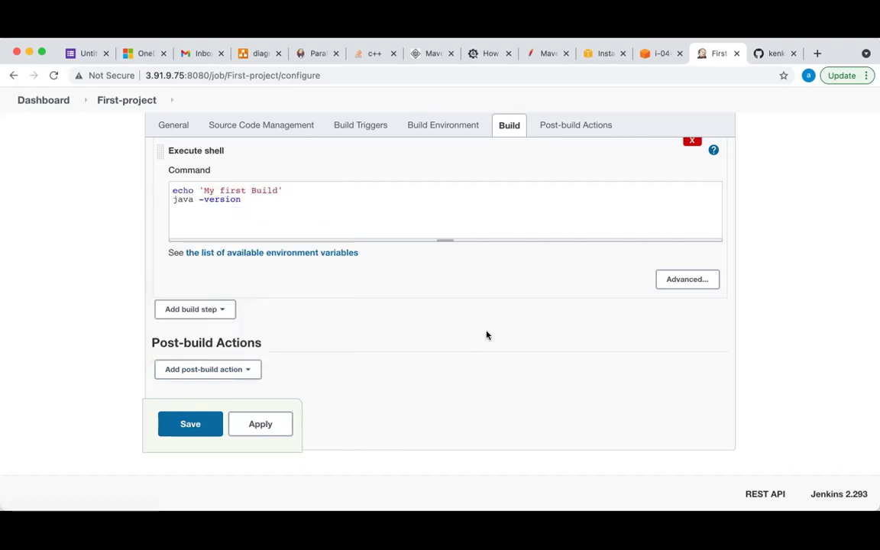
Save the First-project configuration
{"action": "scroll", "coordinate": [271, 218], "scroll_direction": "up", "scroll_amount": 2}
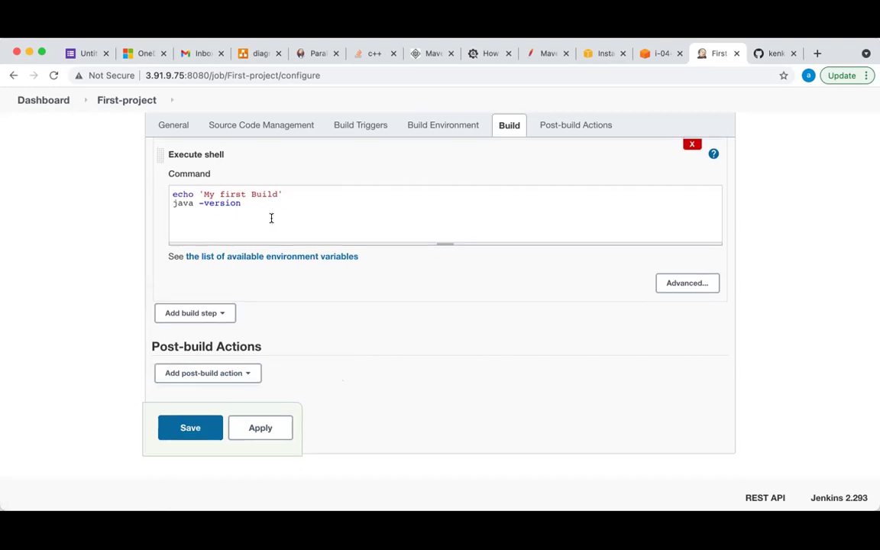
{"action": "scroll", "coordinate": [207, 201], "scroll_direction": "up", "scroll_amount": 10}
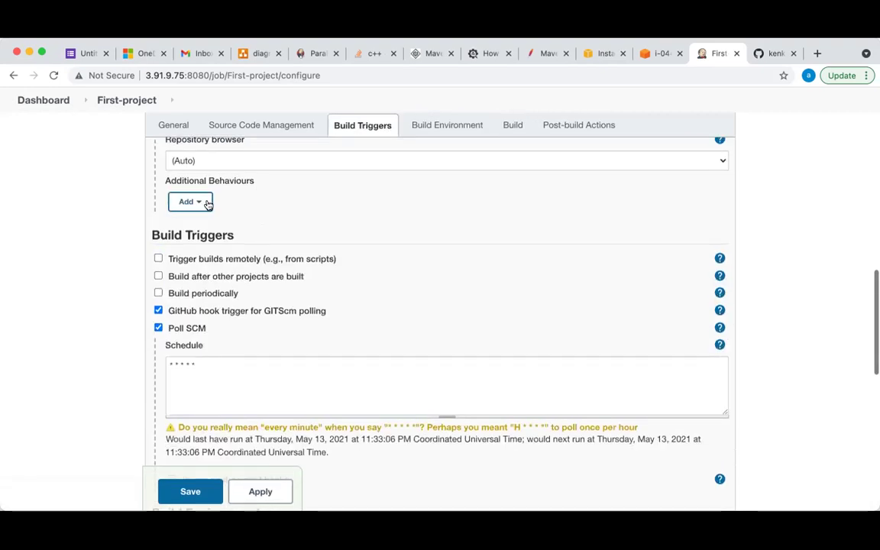
{"action": "scroll", "coordinate": [207, 303], "scroll_direction": "up", "scroll_amount": 5}
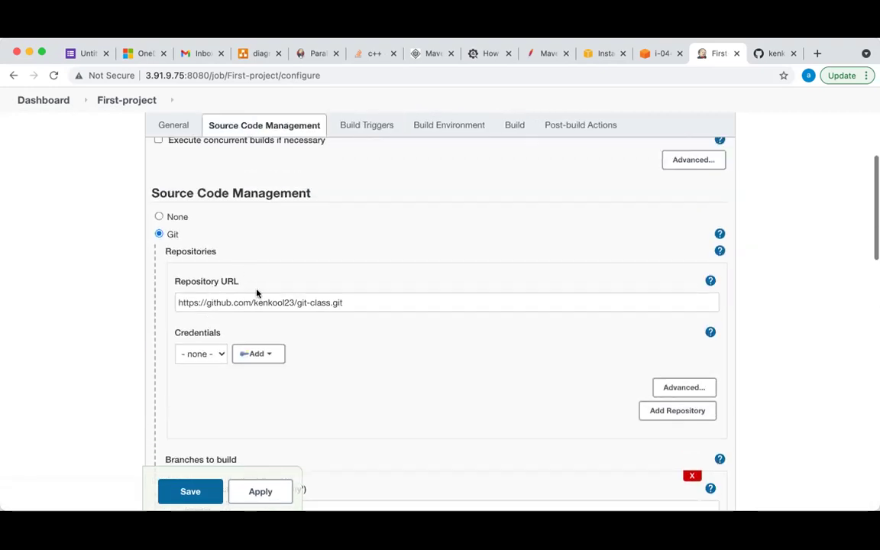
{"action": "scroll", "coordinate": [295, 304], "scroll_direction": "down", "scroll_amount": 12}
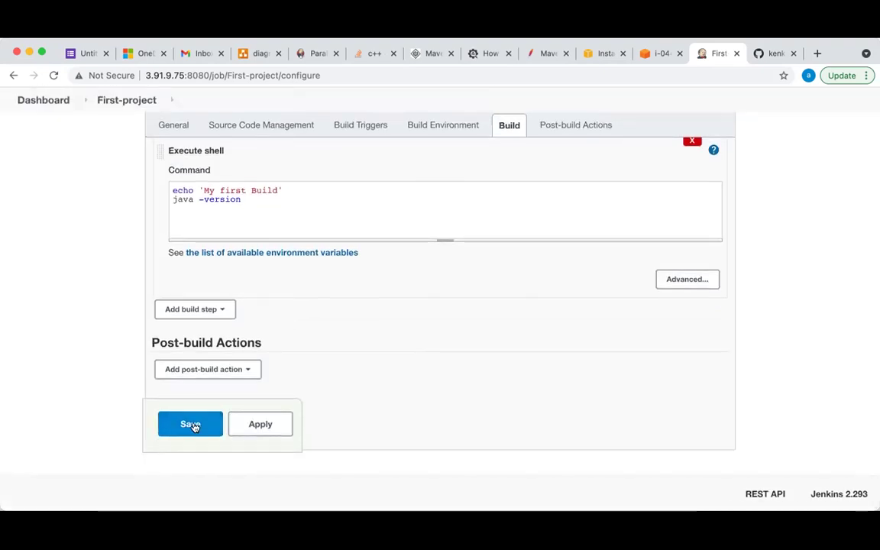
{"action": "left_click", "coordinate": [194, 426]}
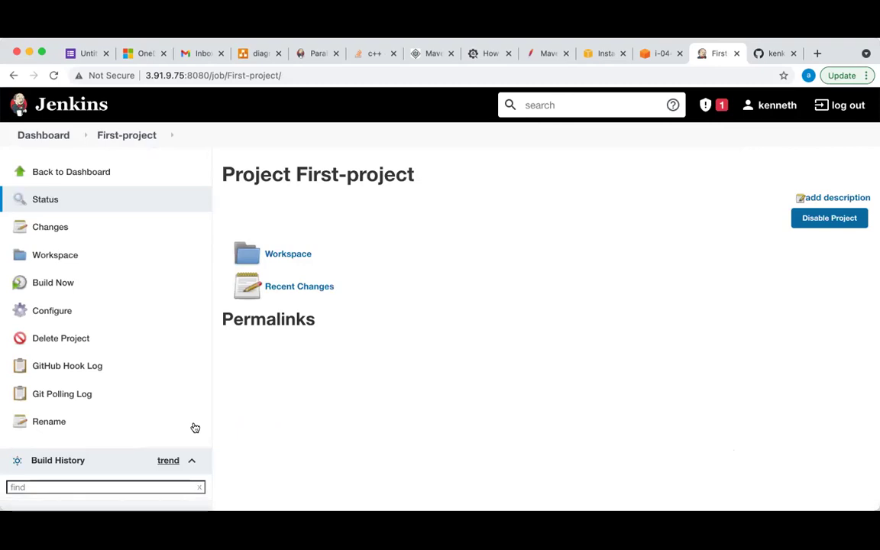
Go back to the dashboard and open First-project's status page
{"action": "left_click", "coordinate": [73, 171]}
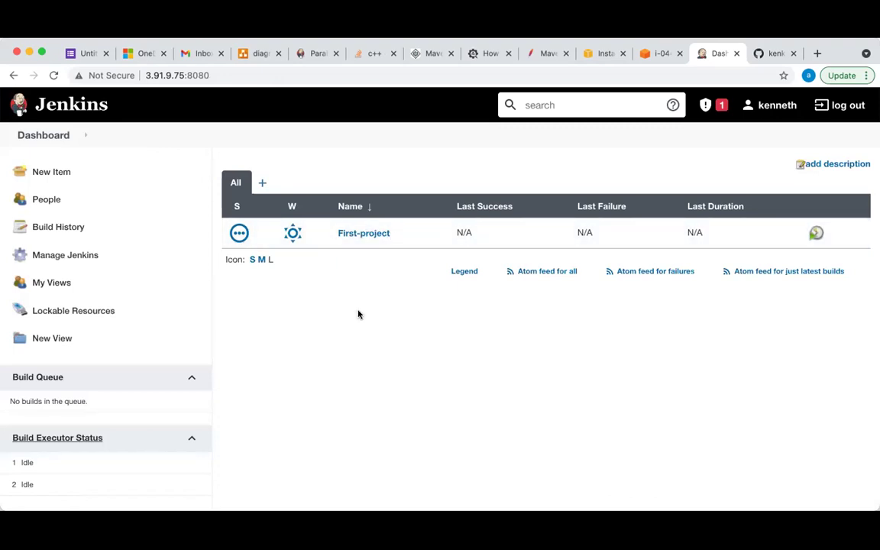
{"action": "left_click", "coordinate": [363, 234]}
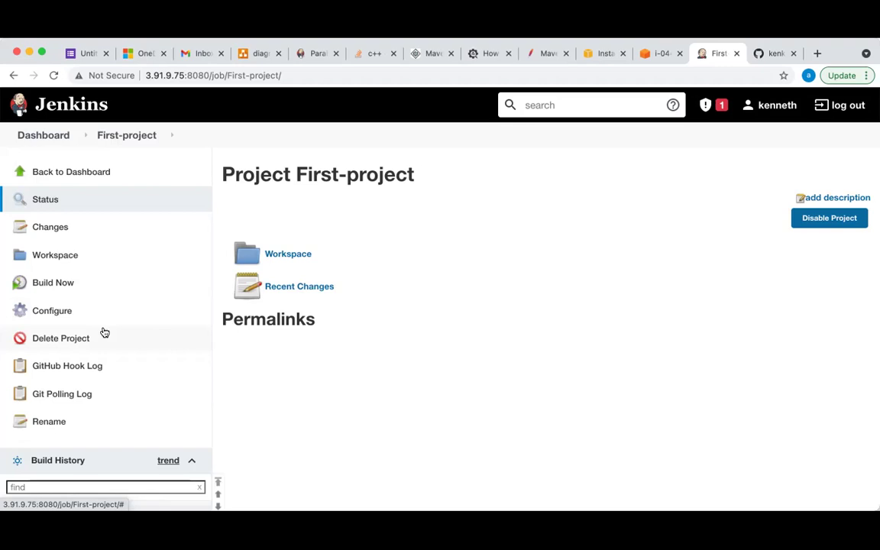
{"action": "scroll", "coordinate": [105, 332], "scroll_direction": "down", "scroll_amount": 2}
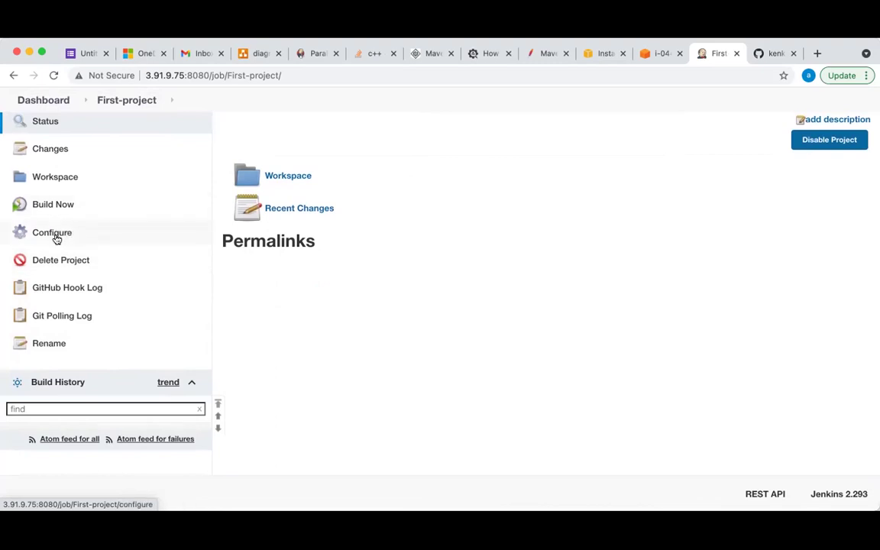
Re-save First-project's configuration unchanged, then run Build Now to create build #1
{"action": "left_click", "coordinate": [54, 237]}
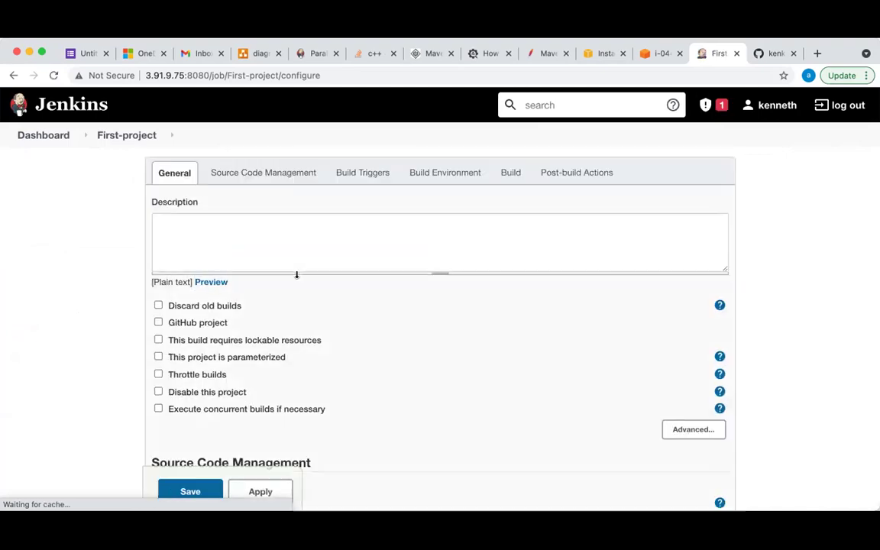
{"action": "scroll", "coordinate": [334, 376], "scroll_direction": "down", "scroll_amount": 5}
{"action": "scroll", "coordinate": [334, 377], "scroll_direction": "up", "scroll_amount": 2}
{"action": "scroll", "coordinate": [334, 375], "scroll_direction": "down", "scroll_amount": 10}
{"action": "scroll", "coordinate": [334, 374], "scroll_direction": "down", "scroll_amount": 5}
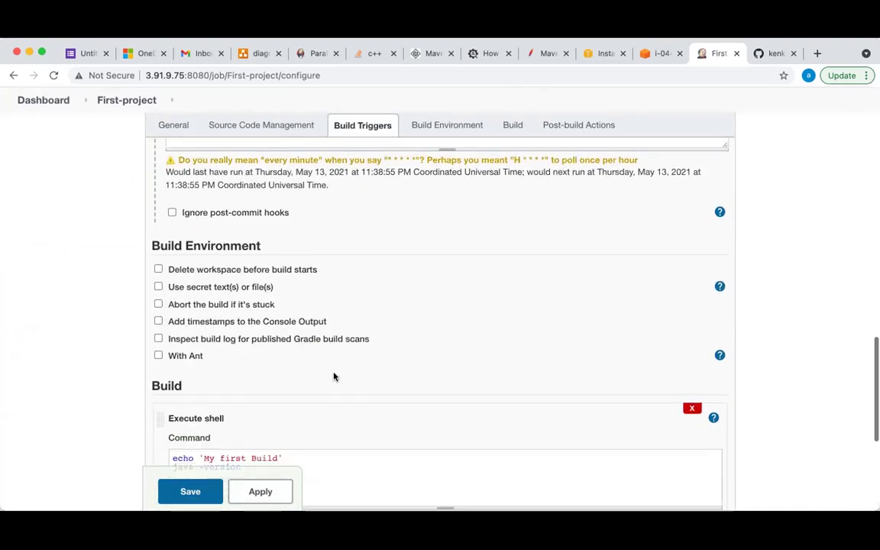
{"action": "scroll", "coordinate": [181, 306], "scroll_direction": "up", "scroll_amount": 1}
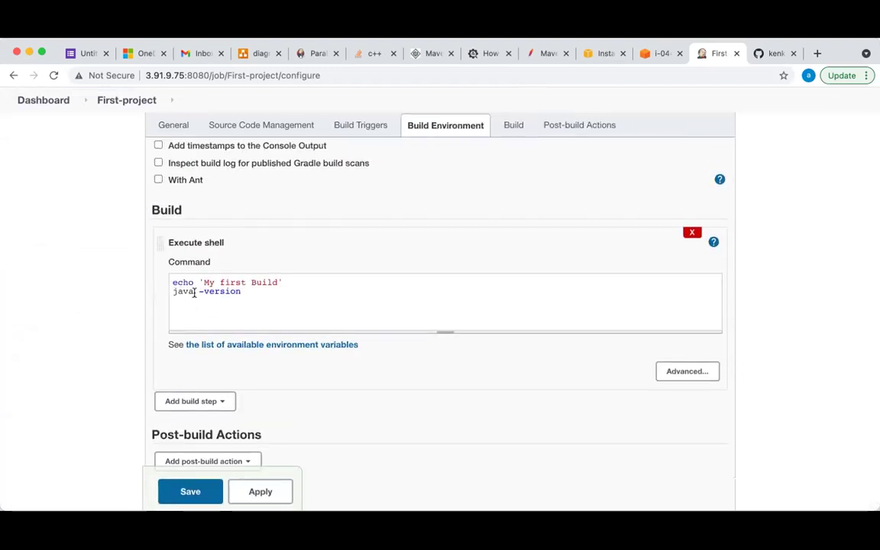
{"action": "scroll", "coordinate": [272, 357], "scroll_direction": "down", "scroll_amount": 2}
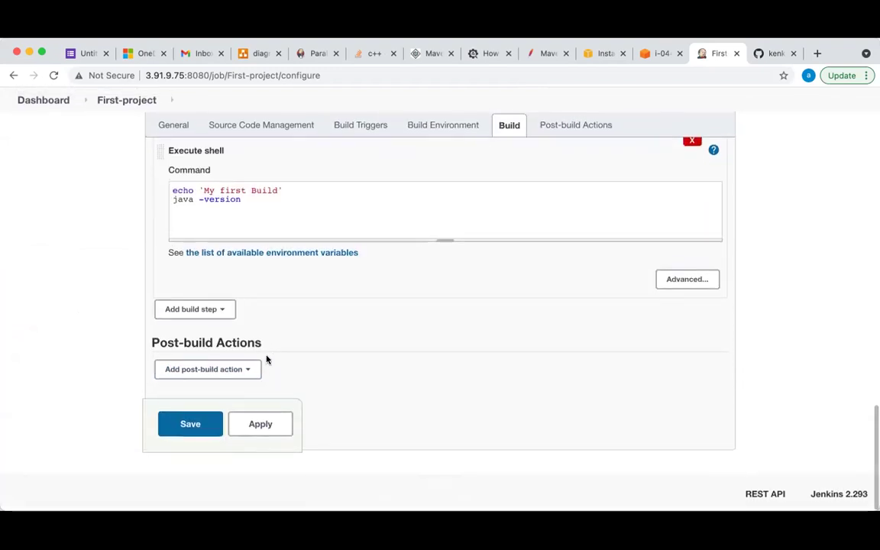
{"action": "left_click", "coordinate": [194, 422]}
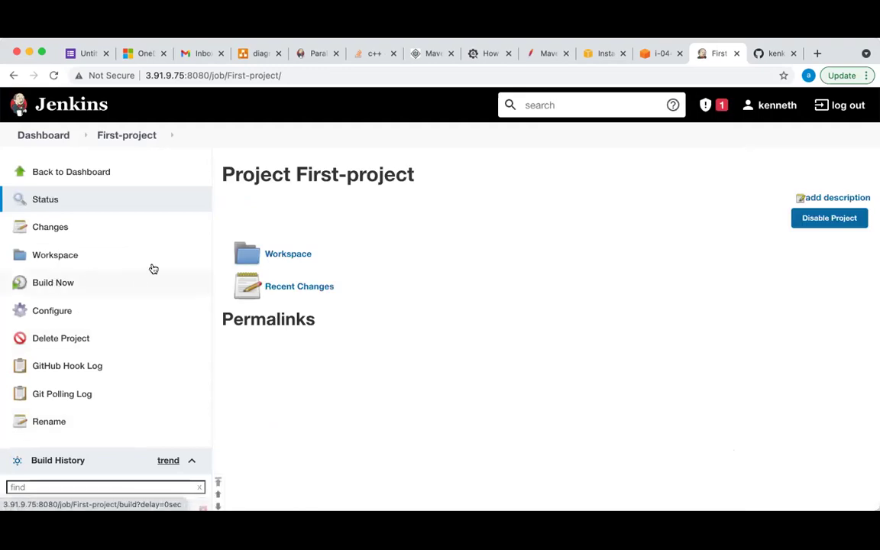
{"action": "left_click", "coordinate": [54, 284]}
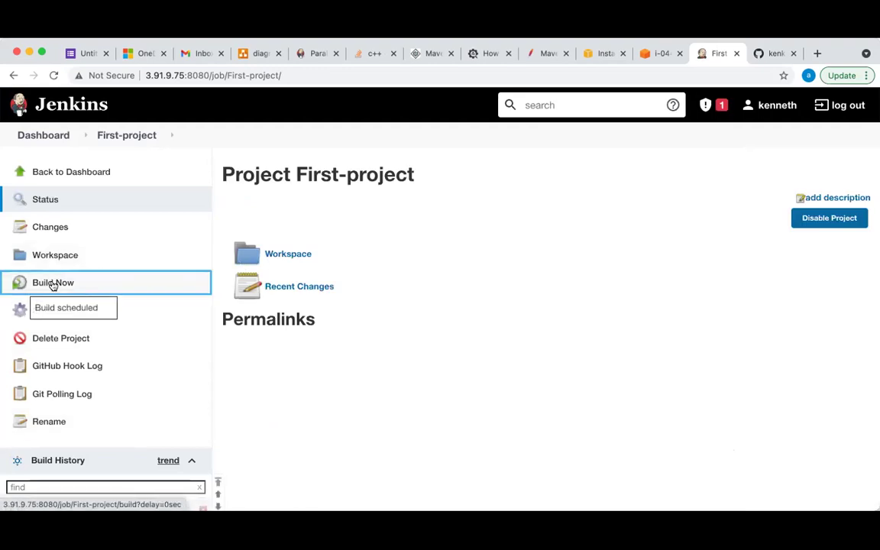
{"action": "scroll", "coordinate": [137, 338], "scroll_direction": "down", "scroll_amount": 3}
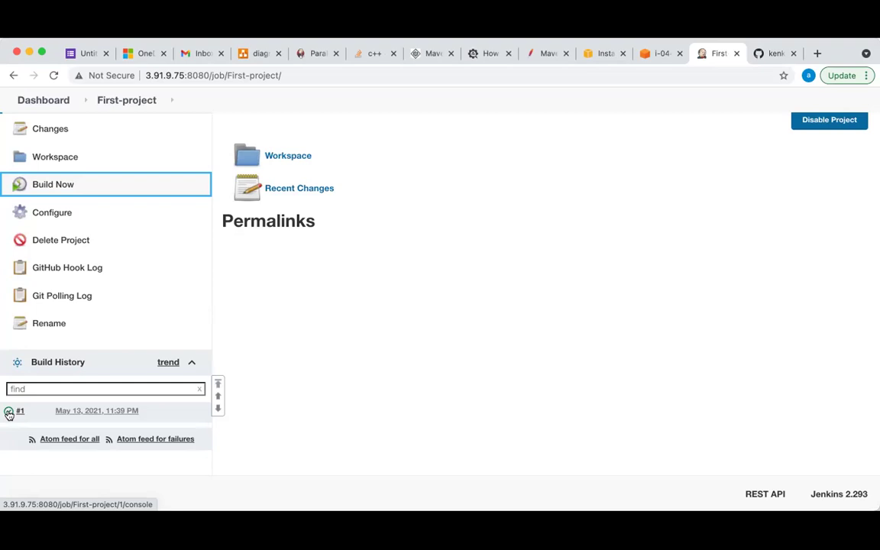
Open build #1's console output and highlight the 'My first Build' and Java version lines
{"action": "left_click", "coordinate": [10, 413]}
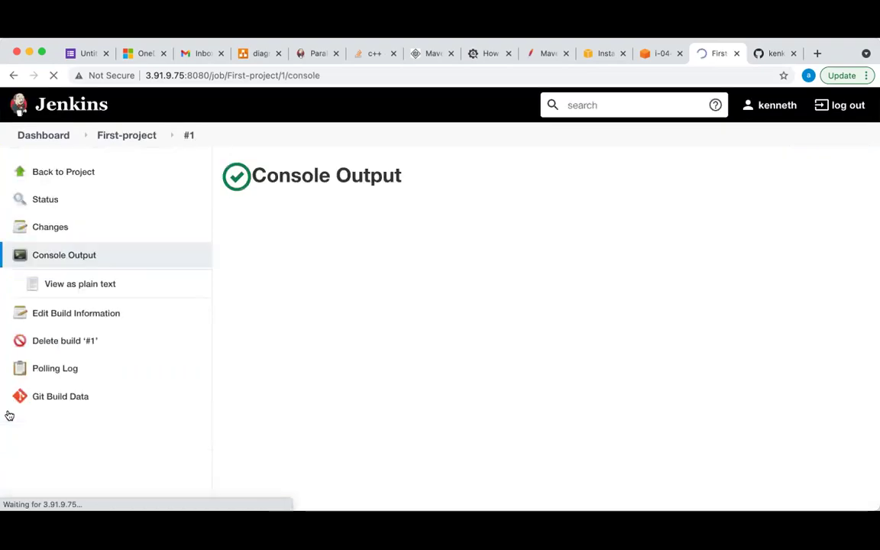
{"action": "scroll", "coordinate": [379, 346], "scroll_direction": "down", "scroll_amount": 3}
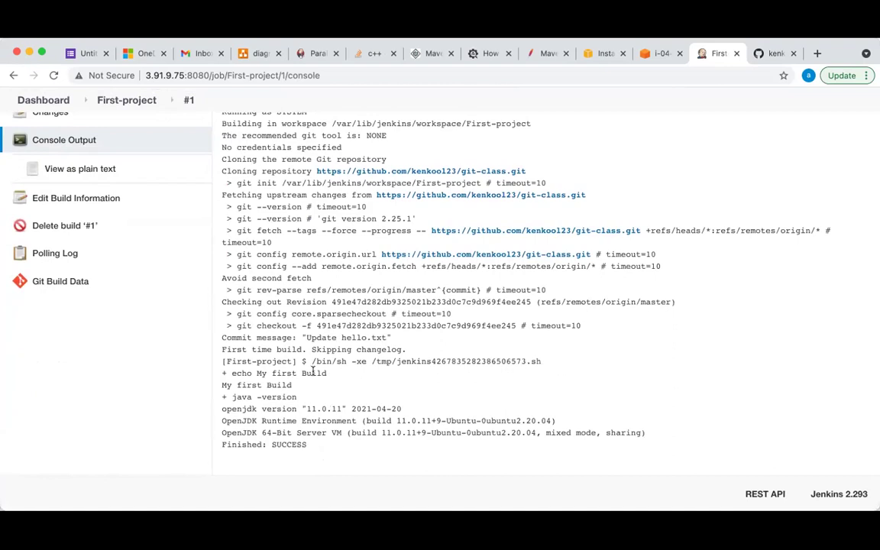
{"action": "left_click_drag", "start_coordinate": [330, 375], "coordinate": [216, 391]}
{"action": "left_click", "coordinate": [294, 386]}
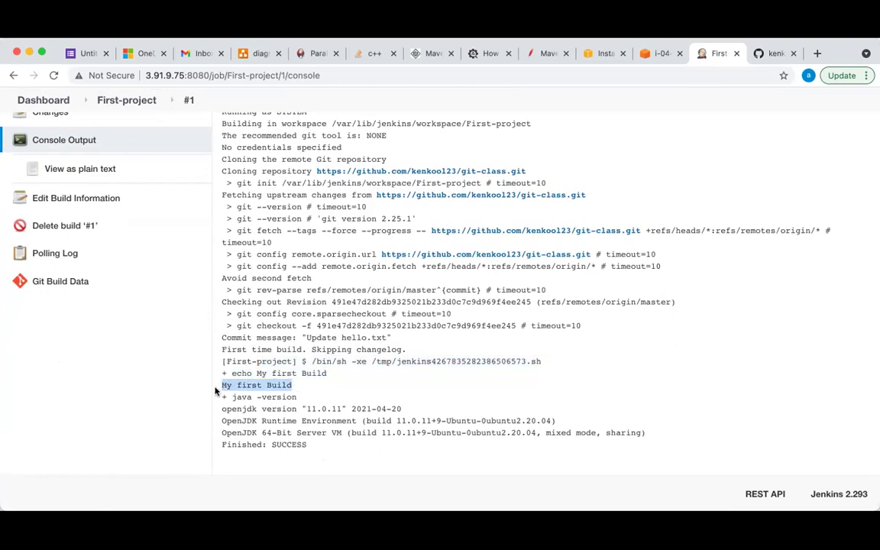
{"action": "left_click", "coordinate": [299, 396]}
{"action": "left_click_drag", "start_coordinate": [297, 396], "coordinate": [343, 434]}
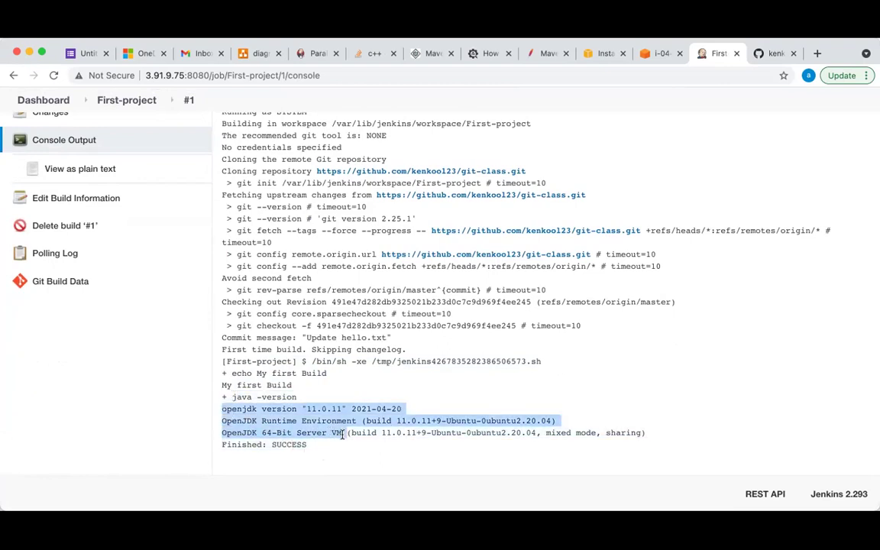
{"action": "left_click", "coordinate": [291, 441]}
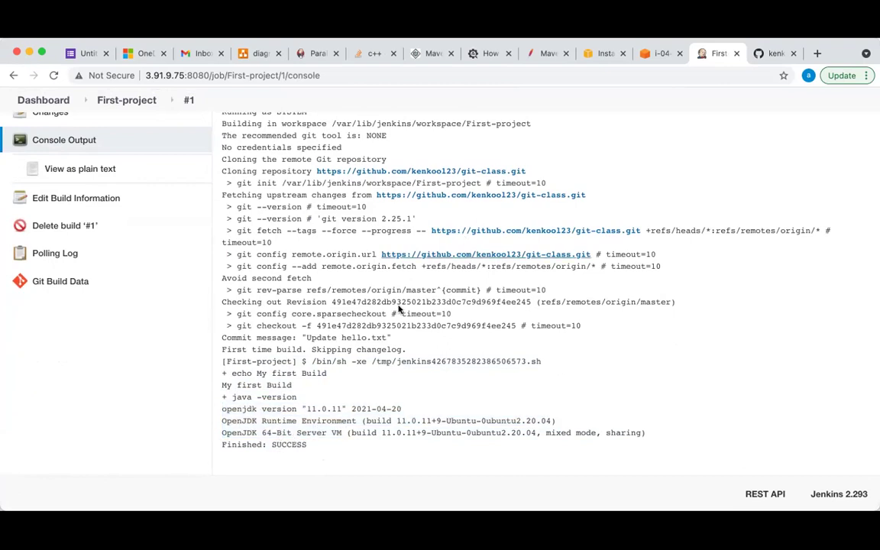
Highlight the repository cloning lines, compare with the GitHub git-class repo, then return to First-project
{"action": "scroll", "coordinate": [398, 309], "scroll_direction": "up", "scroll_amount": 3}
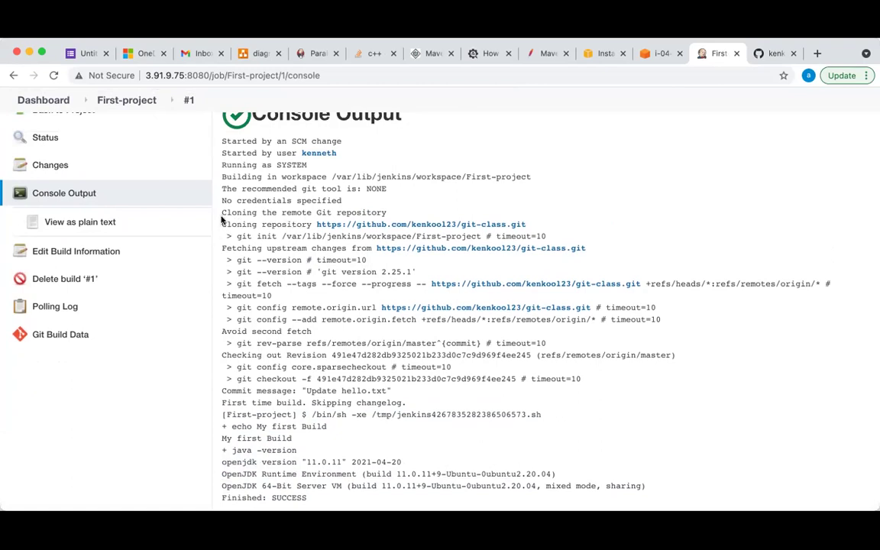
{"action": "left_click_drag", "start_coordinate": [221, 213], "coordinate": [531, 227]}
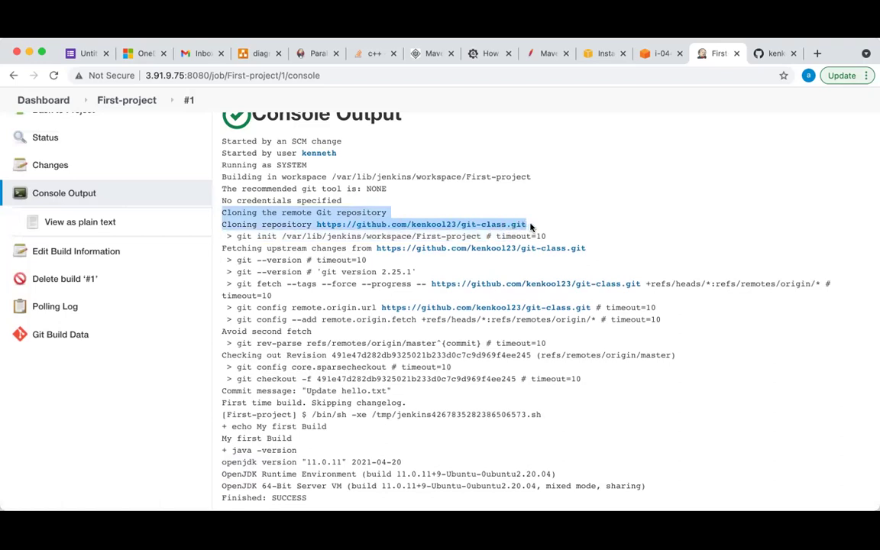
{"action": "left_click", "coordinate": [774, 52]}
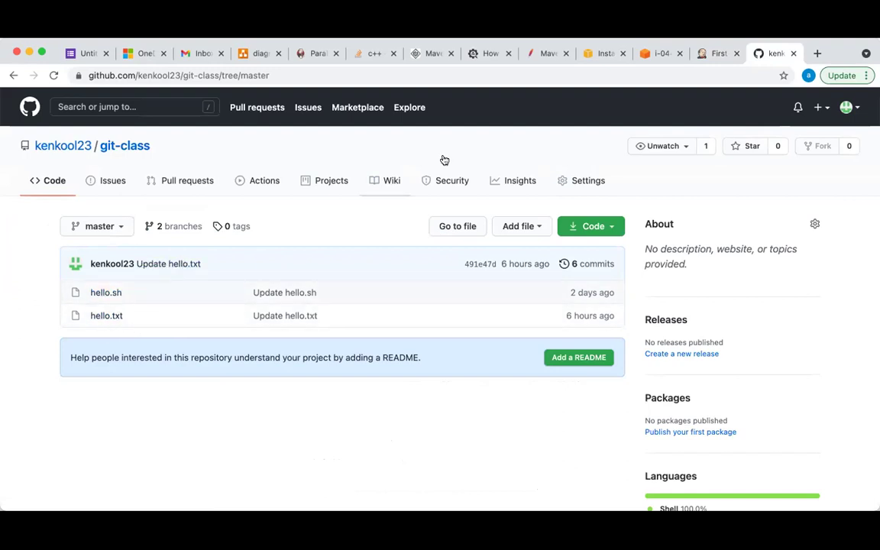
{"action": "left_click", "coordinate": [711, 54]}
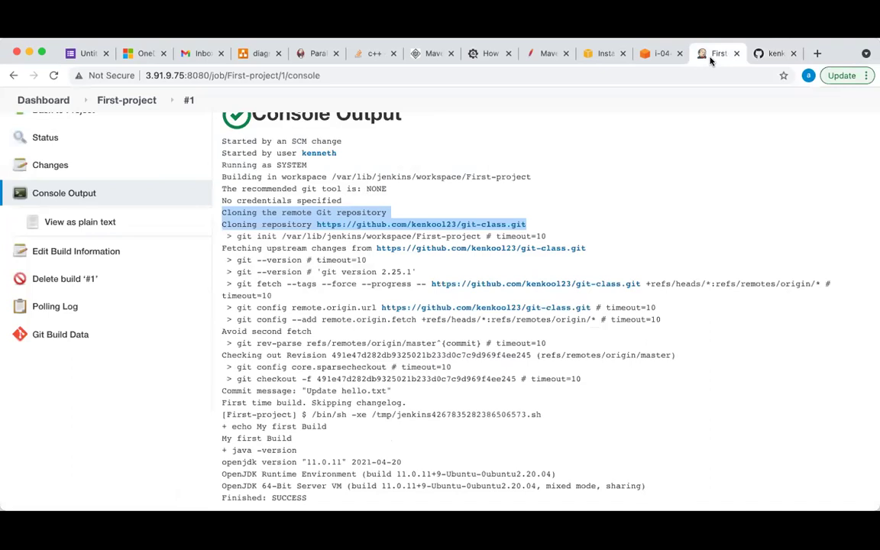
{"action": "scroll", "coordinate": [78, 243], "scroll_direction": "up", "scroll_amount": 3}
{"action": "scroll", "coordinate": [78, 243], "scroll_direction": "down", "scroll_amount": 1}
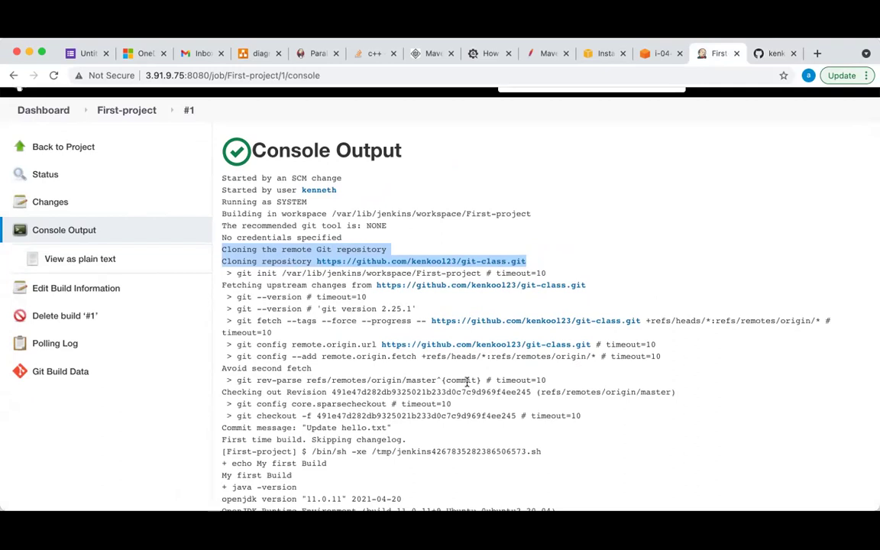
{"action": "scroll", "coordinate": [467, 381], "scroll_direction": "down", "scroll_amount": 3}
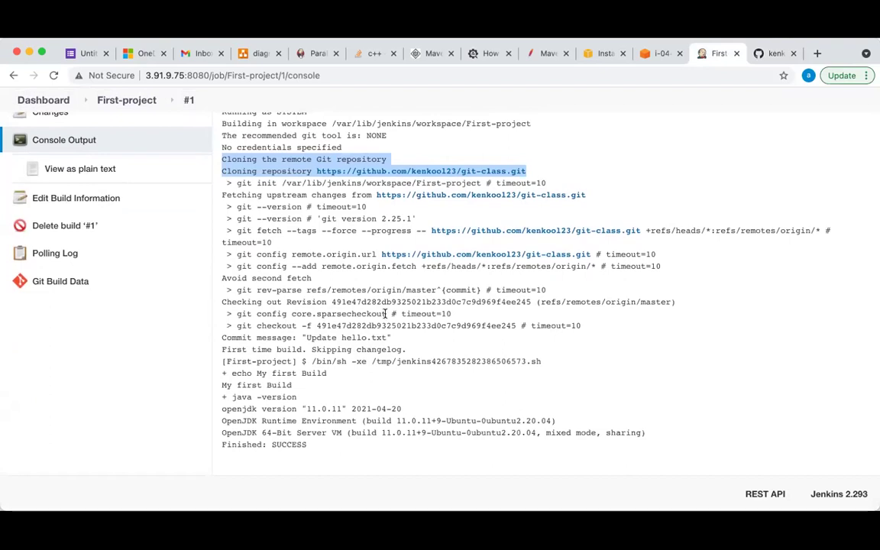
{"action": "scroll", "coordinate": [386, 315], "scroll_direction": "up", "scroll_amount": 5}
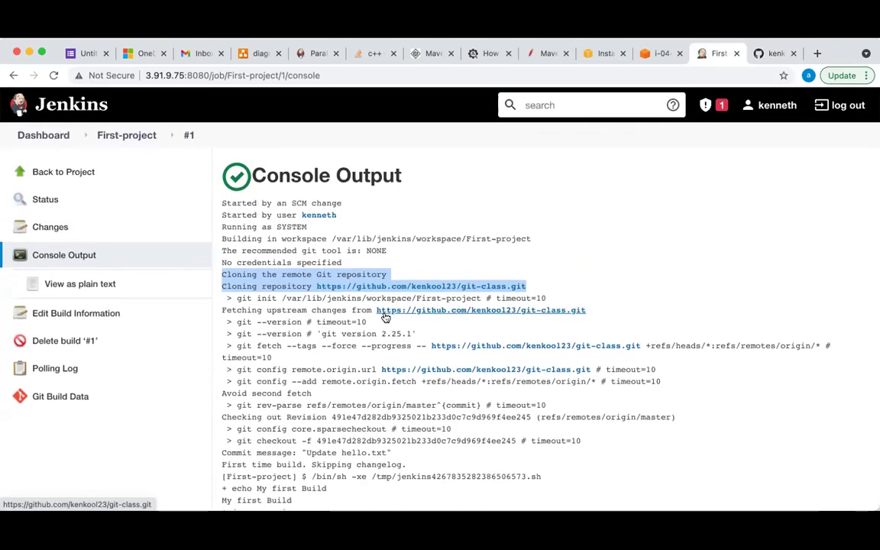
{"action": "left_click", "coordinate": [114, 136]}
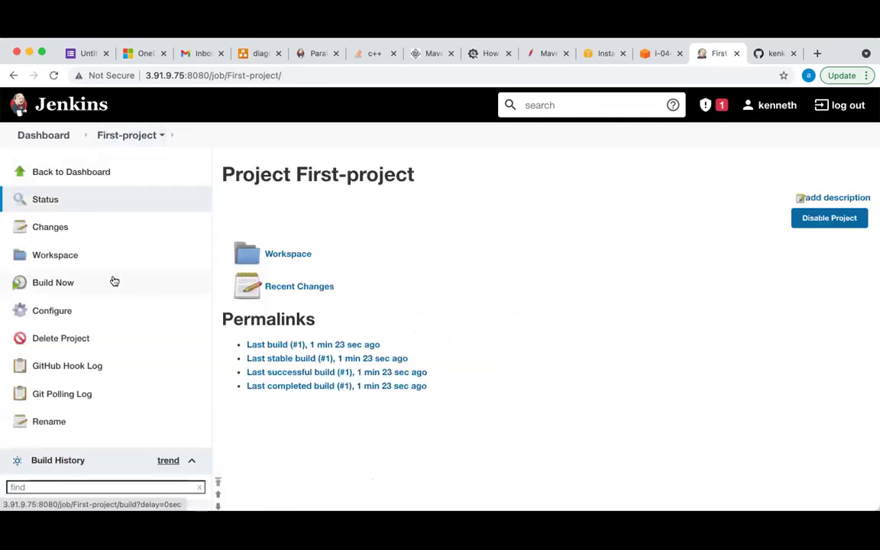
Reload First-project and open its workspace, highlighting the .git, hello.sh and hello.txt entries
{"action": "left_click", "coordinate": [128, 141]}
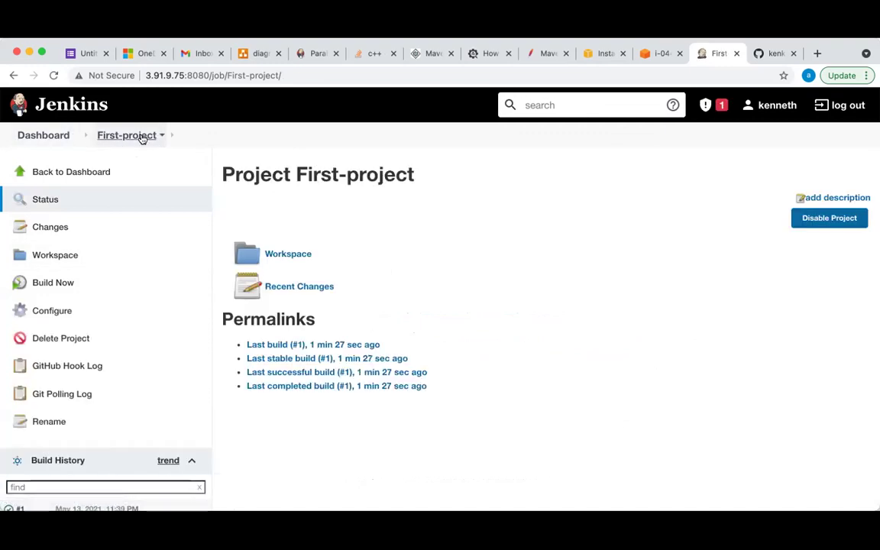
{"action": "left_click", "coordinate": [54, 257]}
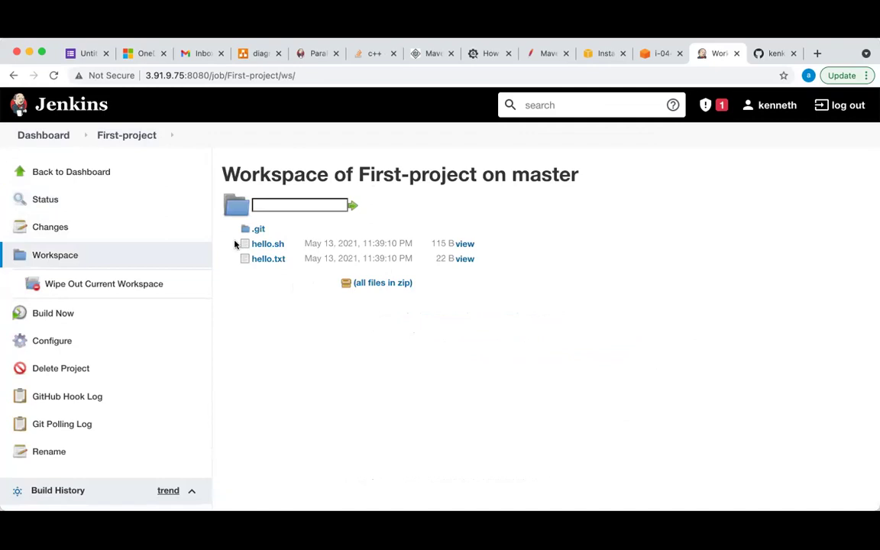
{"action": "left_click_drag", "start_coordinate": [247, 241], "coordinate": [295, 279]}
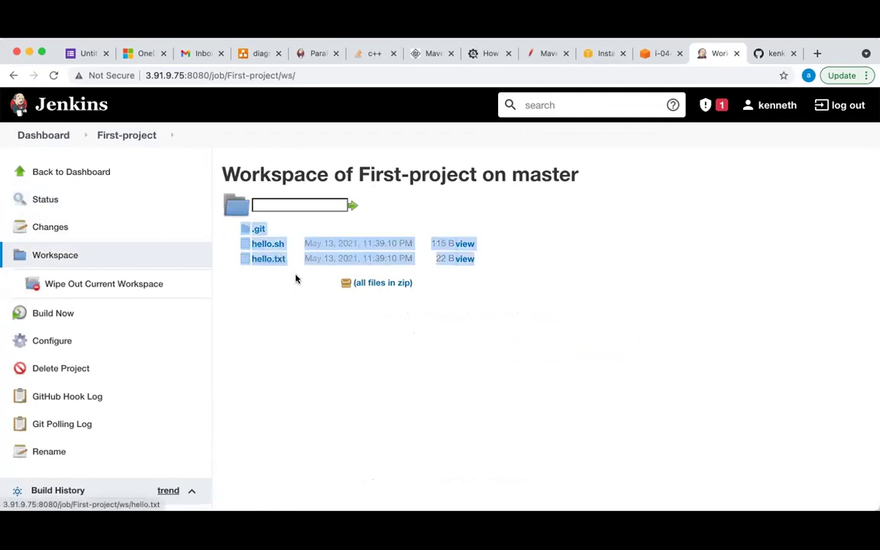
{"action": "left_click", "coordinate": [295, 303]}
{"action": "left_click_drag", "start_coordinate": [427, 290], "coordinate": [238, 248]}
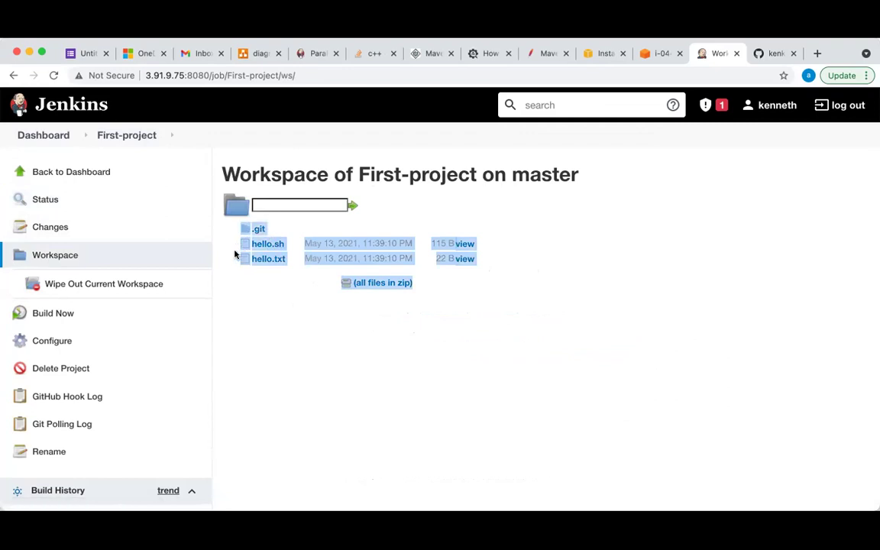
{"action": "left_click", "coordinate": [263, 293]}
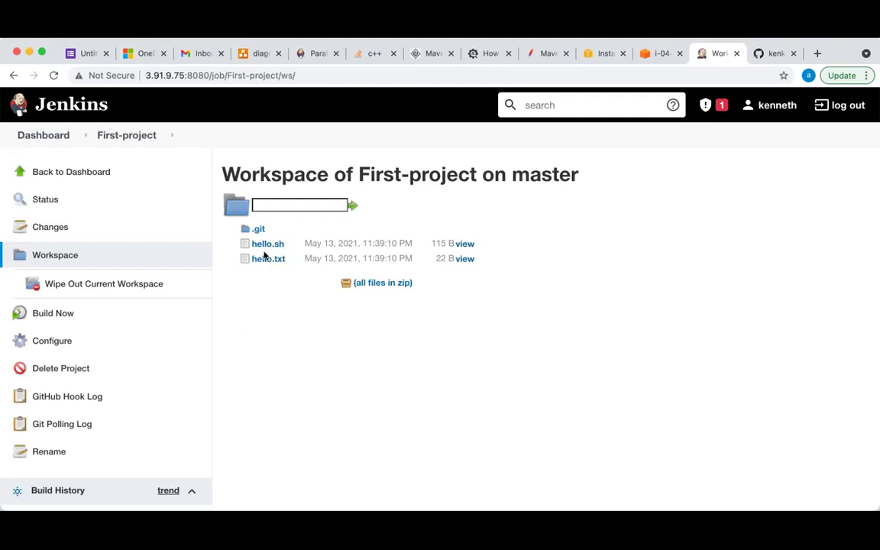
{"action": "left_click", "coordinate": [775, 54]}
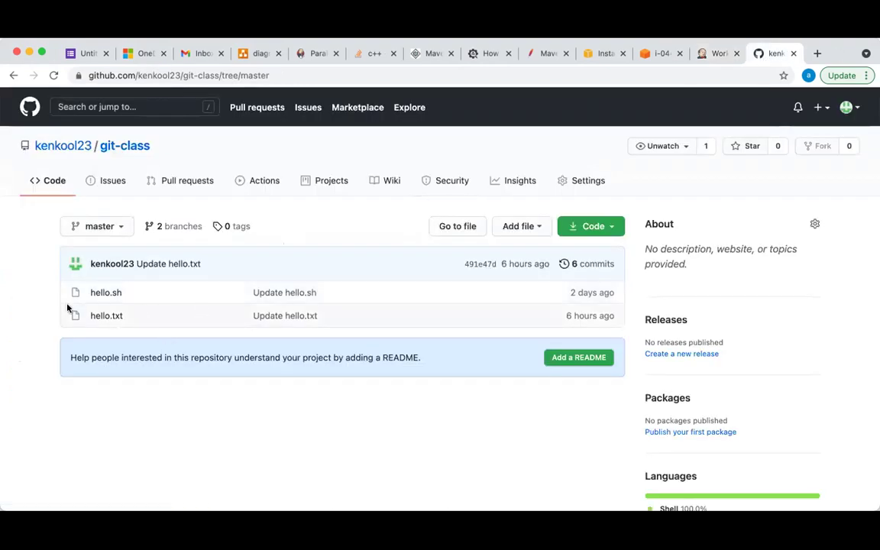
{"action": "left_click_drag", "start_coordinate": [54, 382], "coordinate": [68, 279]}
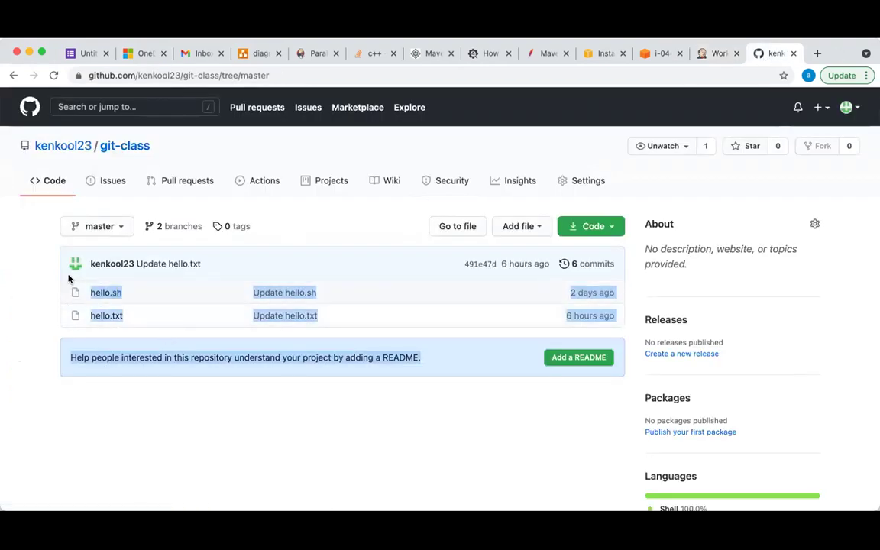
{"action": "left_click", "coordinate": [716, 59]}
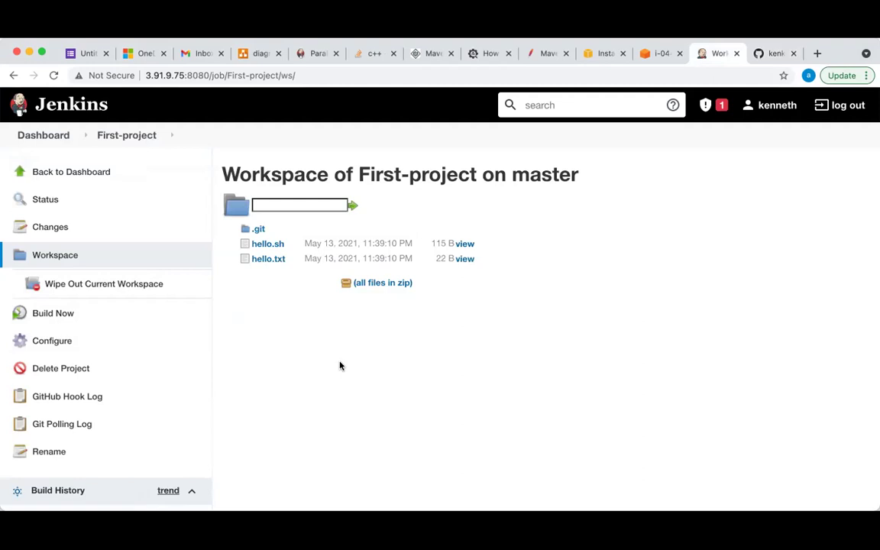
Select Jenkins-old in the EC2 Instances list, start it, then return to Jenkins First-project
{"action": "left_click", "coordinate": [124, 138]}
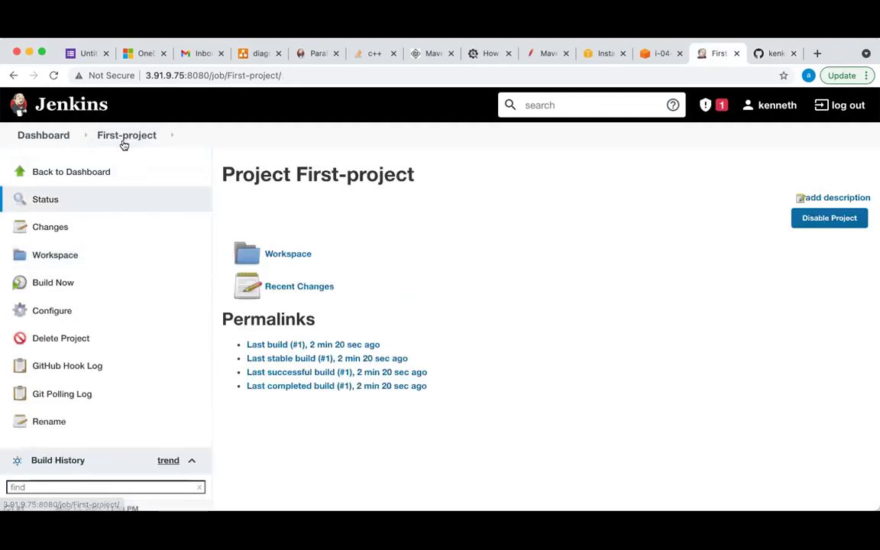
{"action": "left_click", "coordinate": [600, 55]}
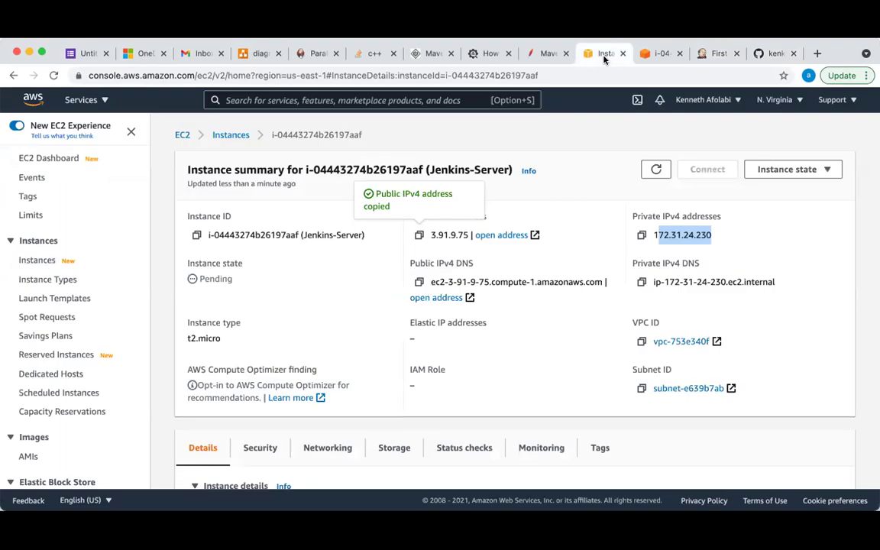
{"action": "left_click", "coordinate": [233, 136]}
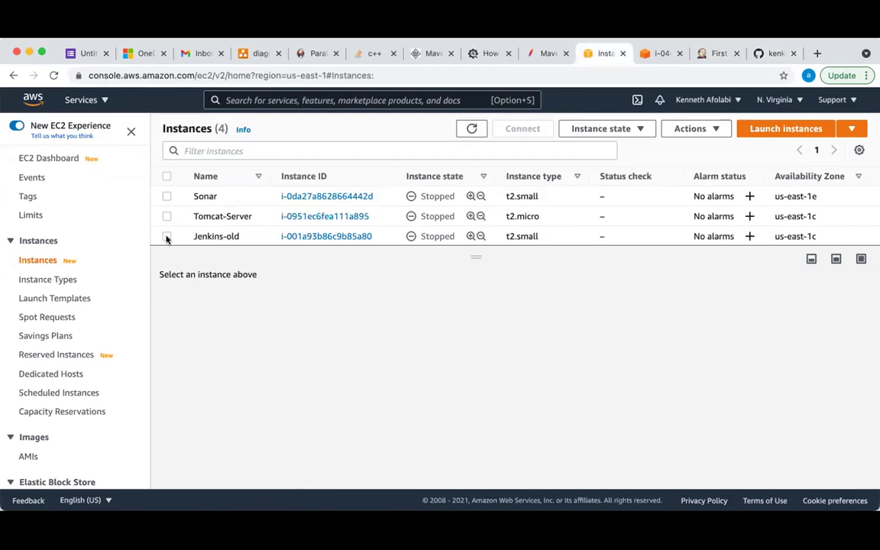
{"action": "left_click", "coordinate": [166, 237]}
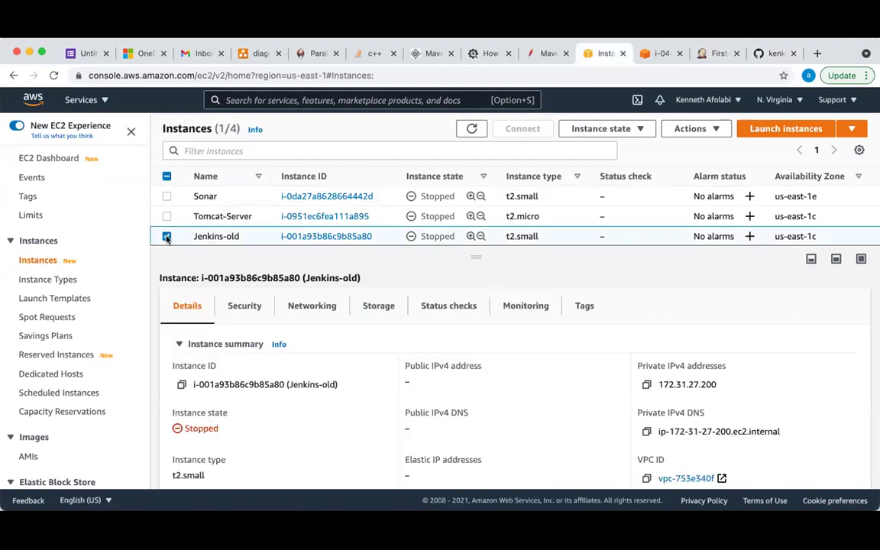
{"action": "left_click_drag", "start_coordinate": [479, 254], "coordinate": [479, 302]}
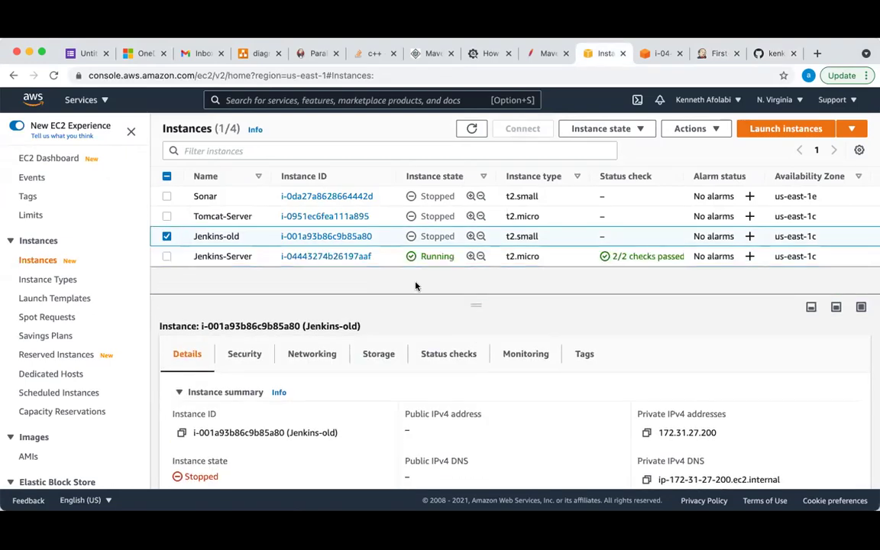
{"action": "left_click", "coordinate": [638, 131]}
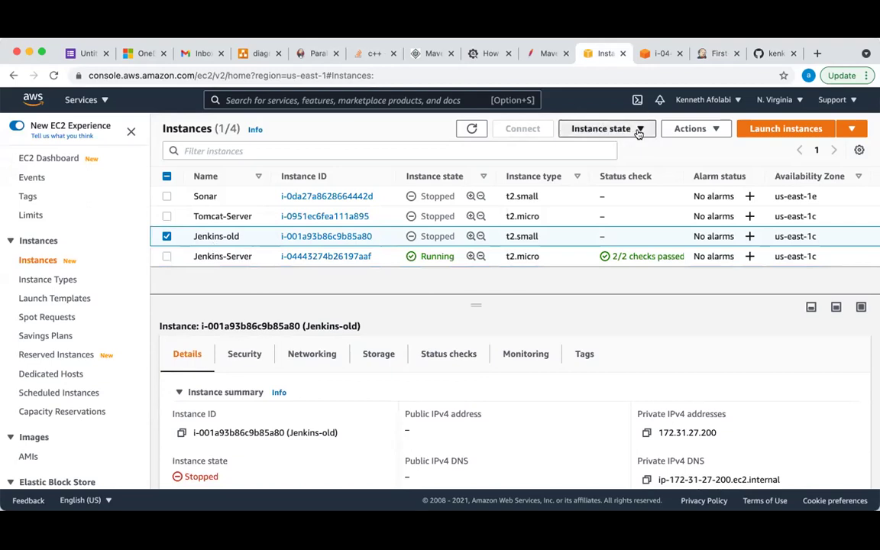
{"action": "left_click", "coordinate": [605, 168]}
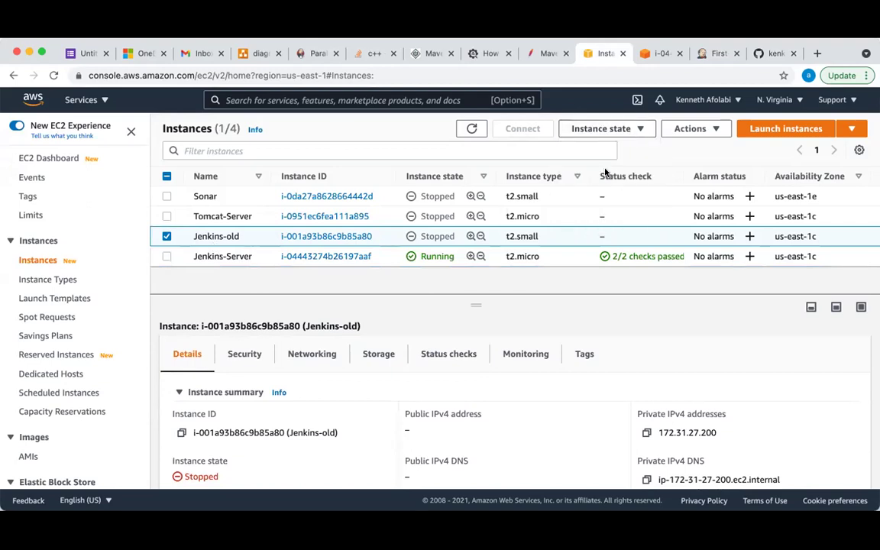
{"action": "left_click", "coordinate": [710, 54]}
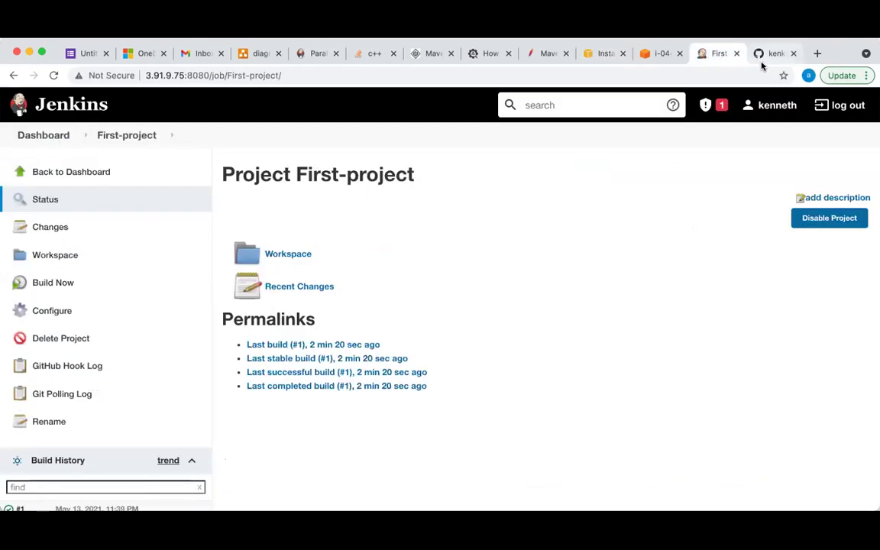
Create the freestyle job Second-job and choose Git for source code management
{"action": "left_click", "coordinate": [52, 136]}
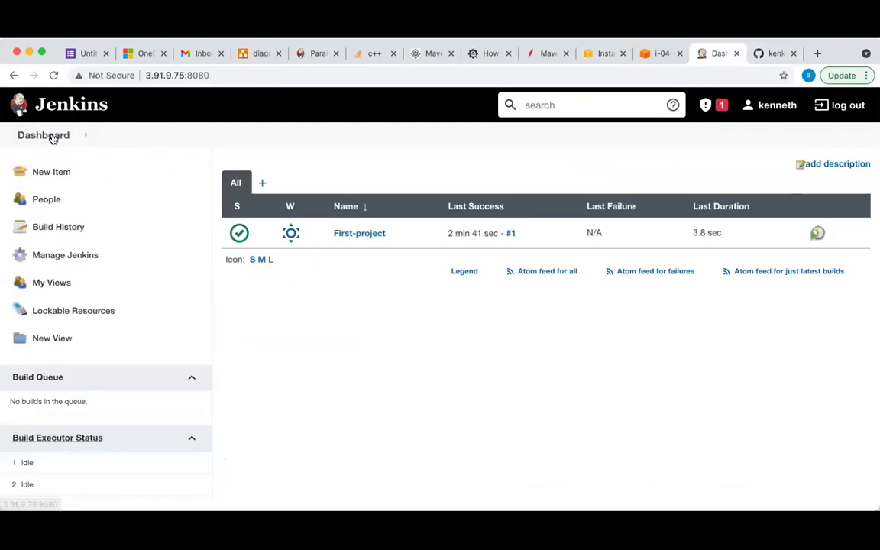
{"action": "left_click", "coordinate": [62, 180]}
{"action": "left_click", "coordinate": [237, 216]}
{"action": "type", "text": "Second-"}
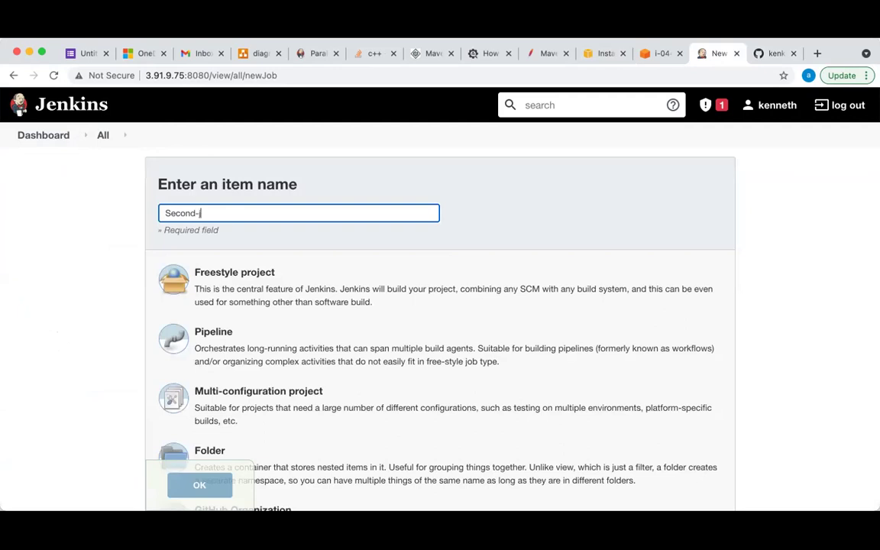
{"action": "left_click", "coordinate": [295, 295]}
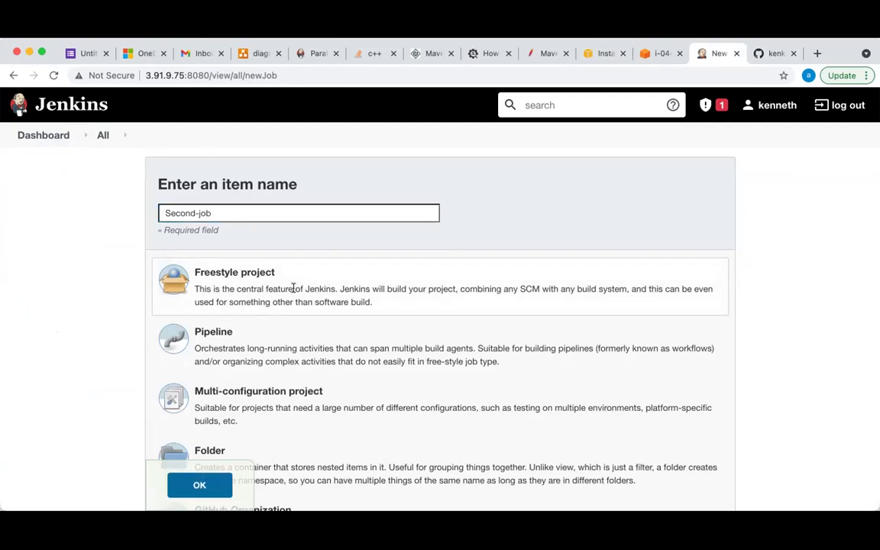
{"action": "scroll", "coordinate": [295, 295], "scroll_direction": "down", "scroll_amount": 5}
{"action": "left_click", "coordinate": [201, 484]}
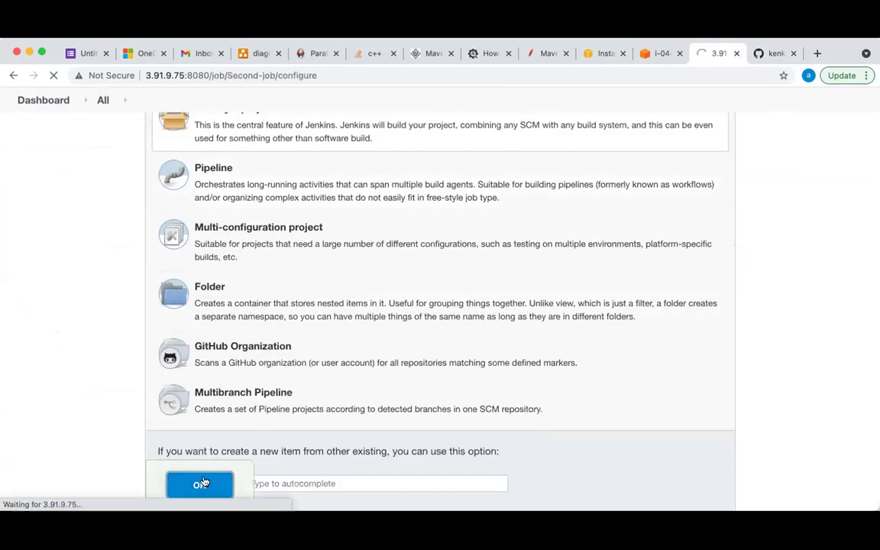
{"action": "scroll", "coordinate": [244, 397], "scroll_direction": "down", "scroll_amount": 1}
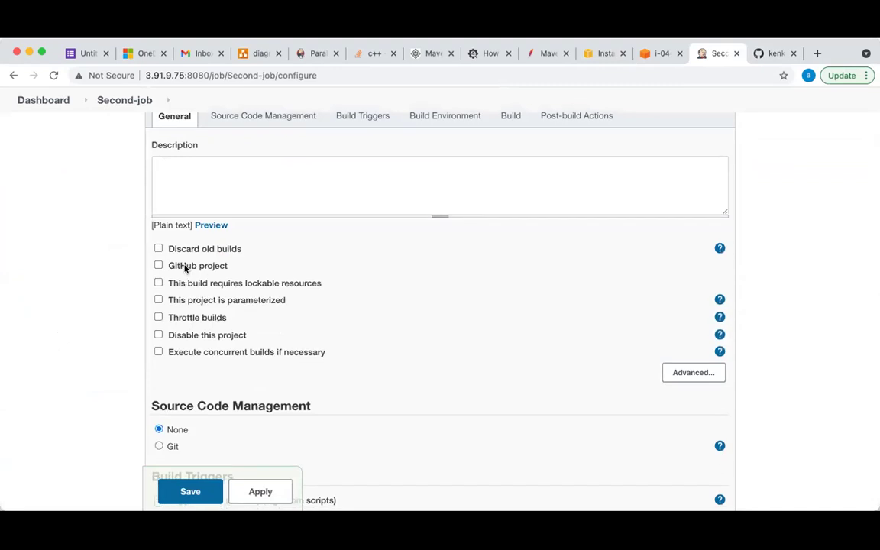
{"action": "scroll", "coordinate": [162, 359], "scroll_direction": "down", "scroll_amount": 3}
{"action": "left_click", "coordinate": [159, 368]}
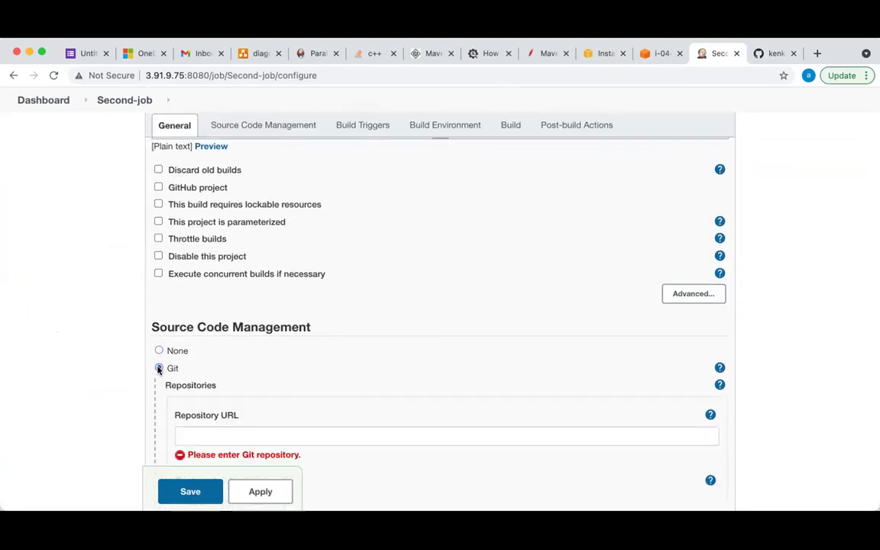
On GitHub, open the owner's front-end repository and show its HTTPS clone URL
{"action": "left_click", "coordinate": [770, 53]}
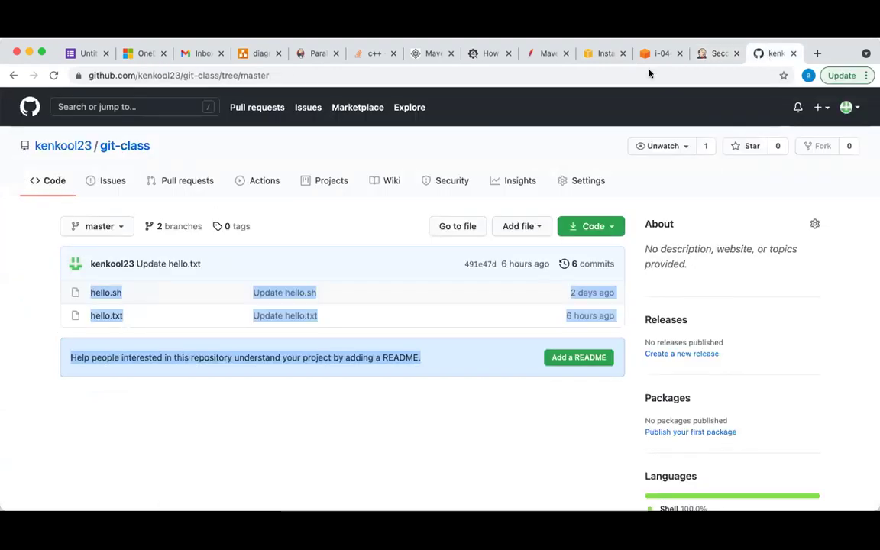
{"action": "left_click", "coordinate": [68, 146]}
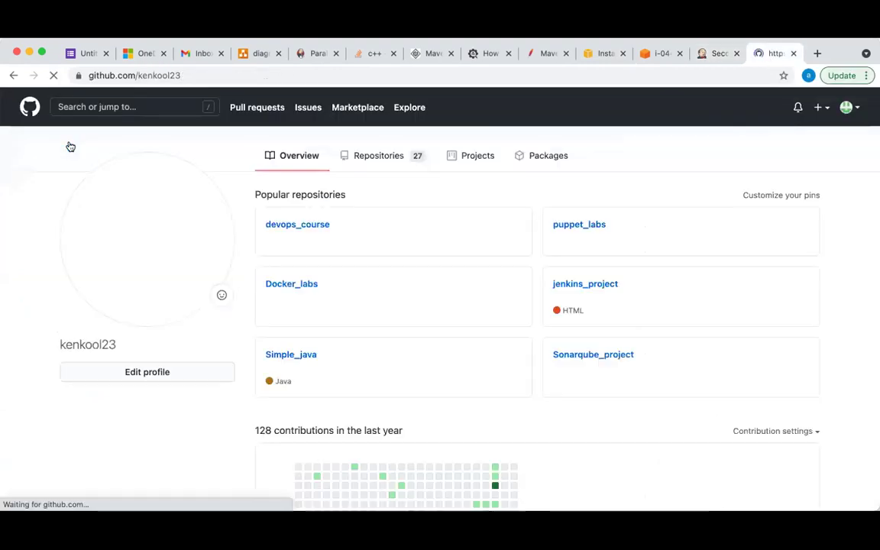
{"action": "left_click", "coordinate": [391, 162]}
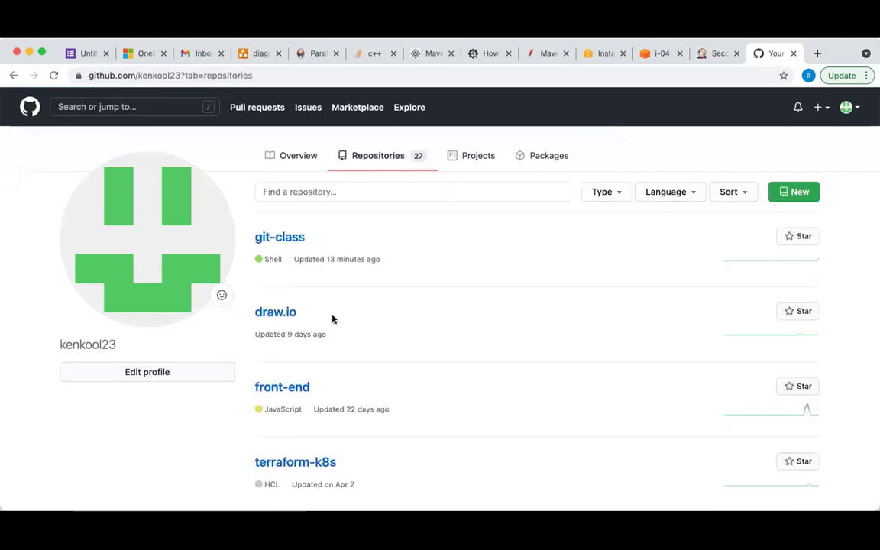
{"action": "left_click", "coordinate": [289, 388]}
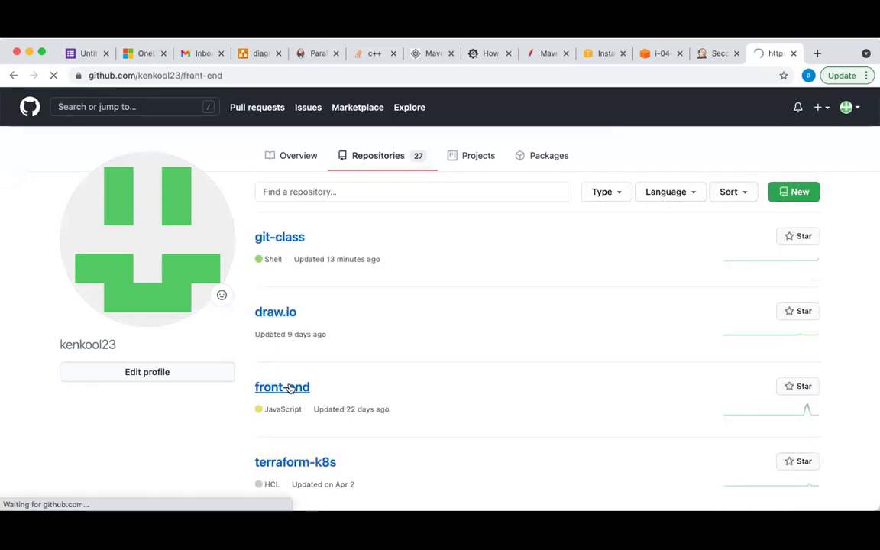
{"action": "left_click", "coordinate": [605, 227]}
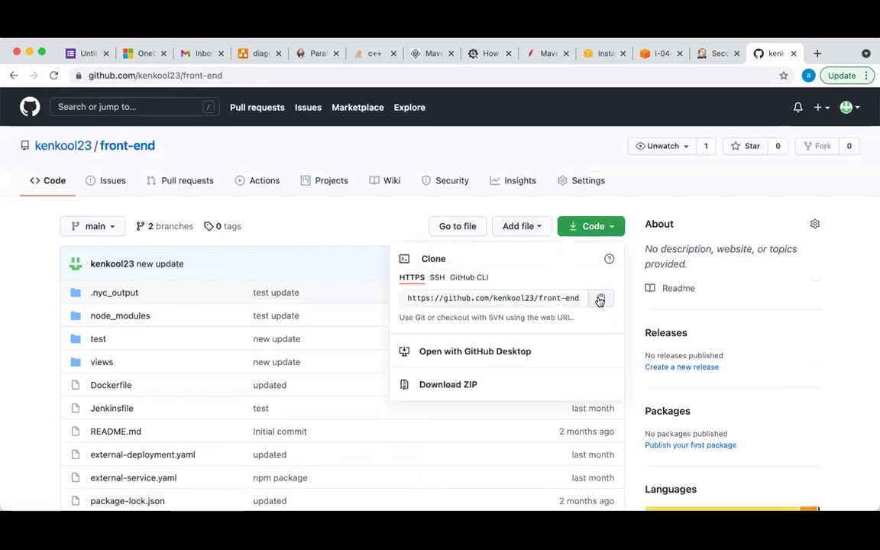
Paste the front-end repository URL and change the Branch Specifier to */main
{"action": "left_click", "coordinate": [716, 56]}
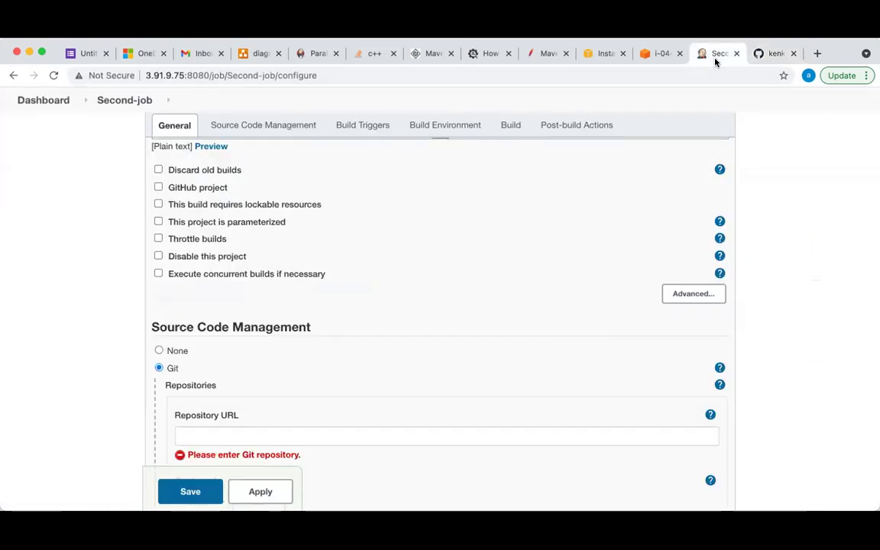
{"action": "scroll", "coordinate": [424, 354], "scroll_direction": "down", "scroll_amount": 2}
{"action": "left_click", "coordinate": [273, 355]}
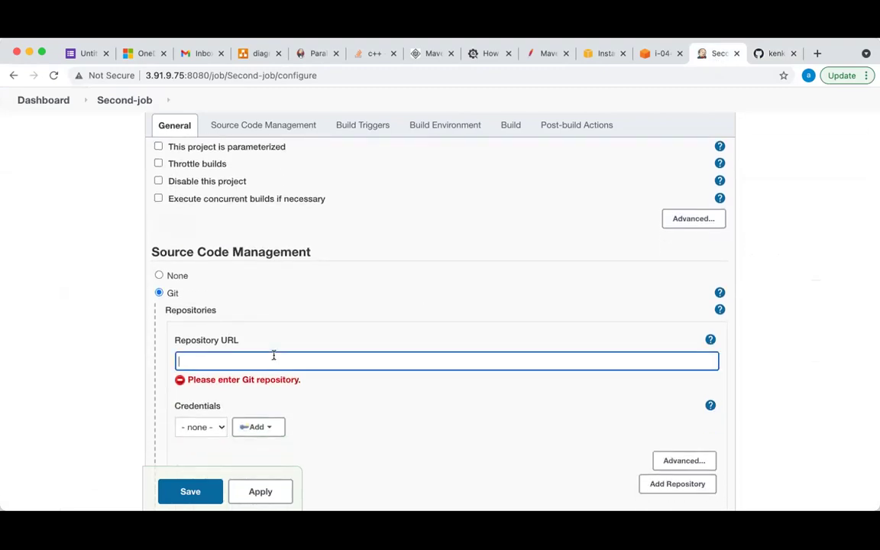
{"action": "key", "text": "super+v"}
{"action": "scroll", "coordinate": [344, 417], "scroll_direction": "down", "scroll_amount": 7}
{"action": "scroll", "coordinate": [343, 417], "scroll_direction": "down", "scroll_amount": 2}
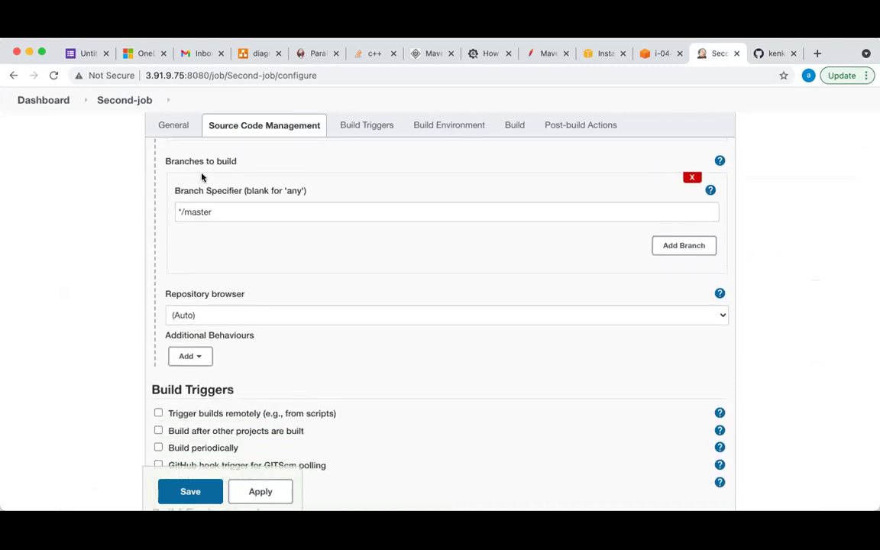
{"action": "left_click", "coordinate": [769, 54]}
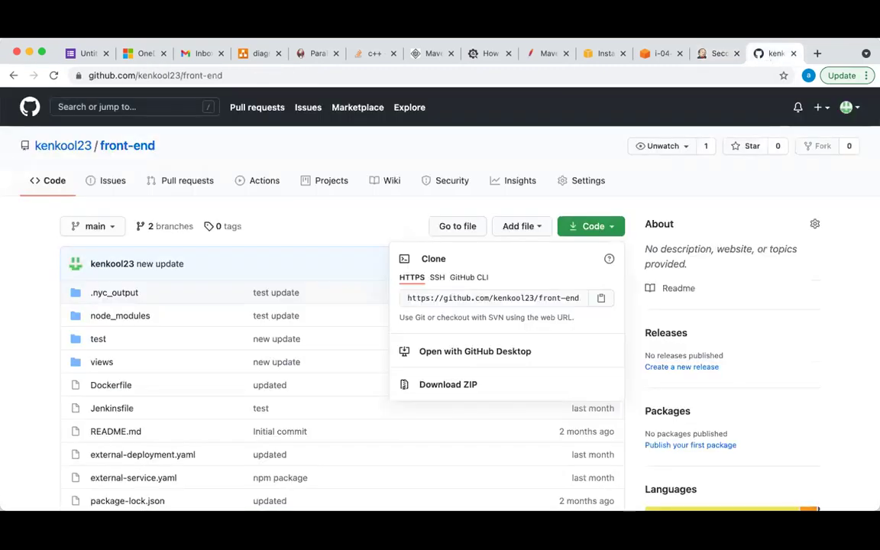
{"action": "left_click", "coordinate": [722, 52]}
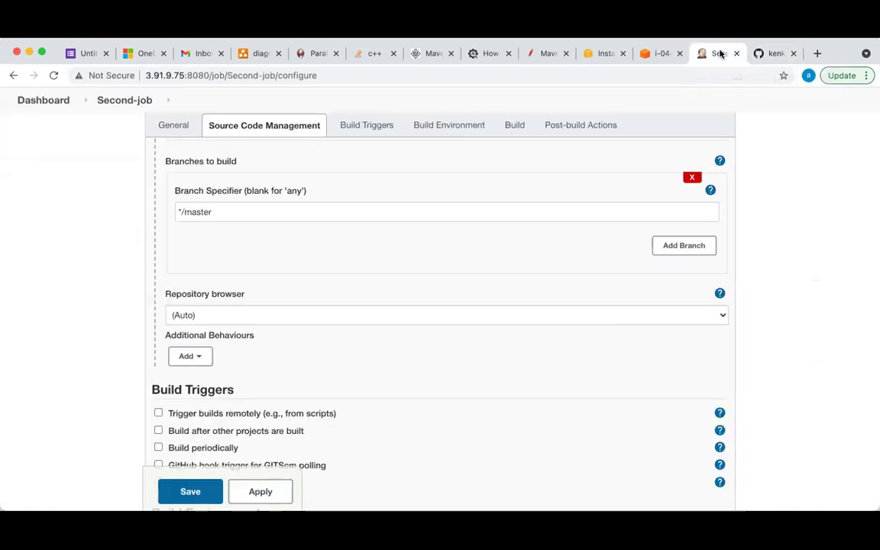
{"action": "left_click", "coordinate": [240, 213]}
{"action": "key", "text": "BackSpace"}
{"action": "key", "text": "BackSpace"}
{"action": "key", "text": "BackSpace"}
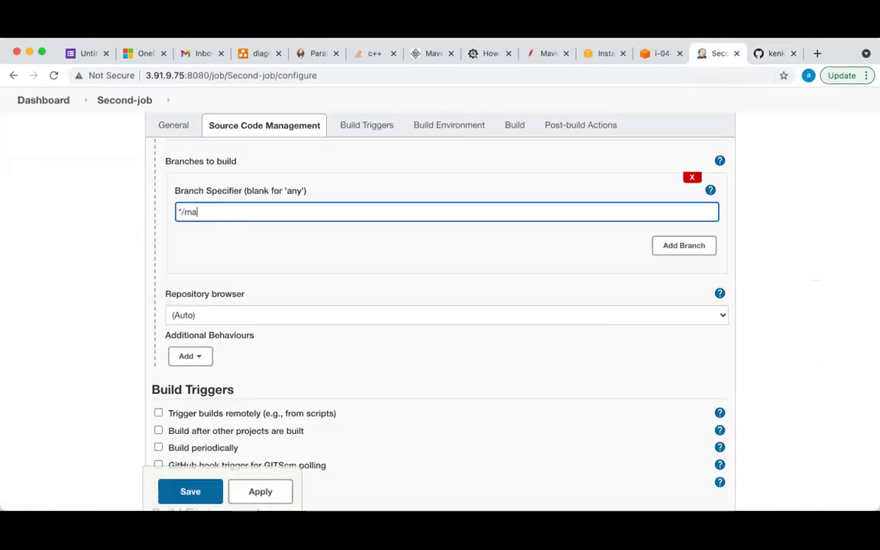
{"action": "left_click", "coordinate": [286, 247]}
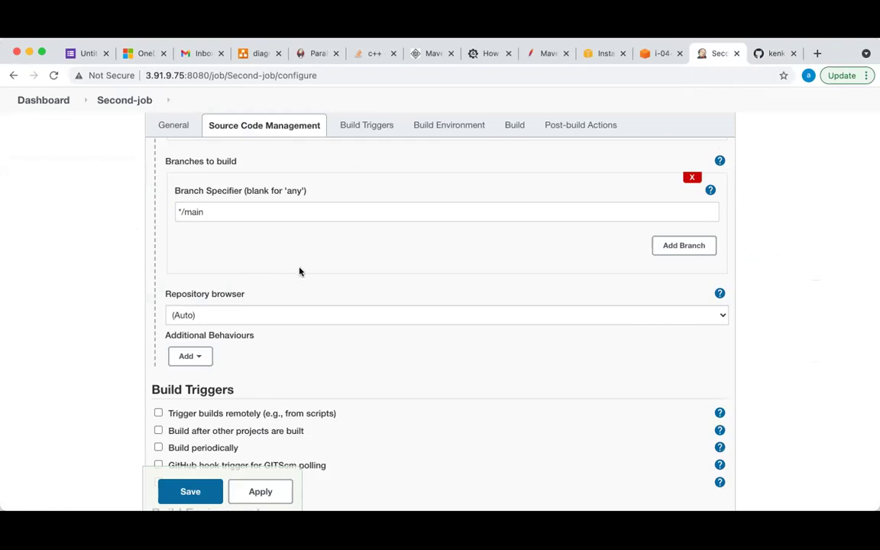
Enable Poll SCM with schedule * * * * * and tick the GitHub hook trigger
{"action": "scroll", "coordinate": [299, 271], "scroll_direction": "down", "scroll_amount": 5}
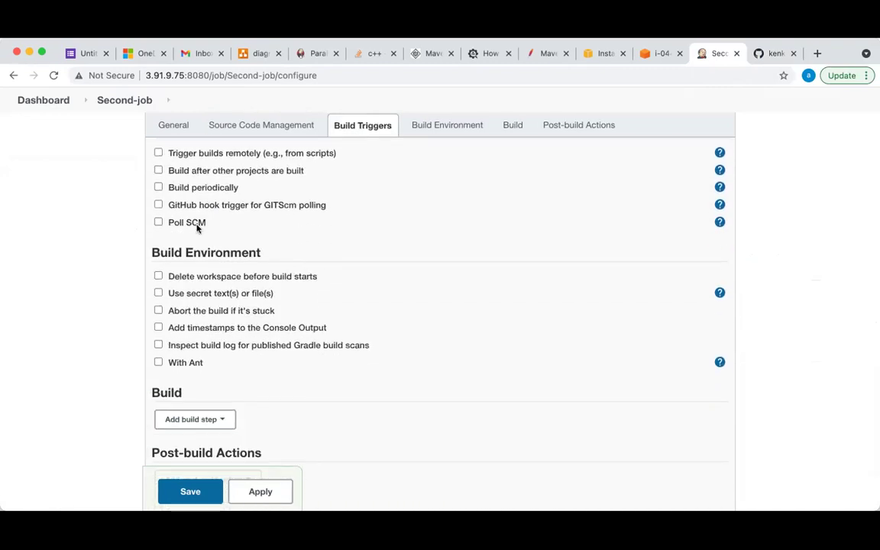
{"action": "left_click", "coordinate": [158, 222]}
{"action": "left_click", "coordinate": [158, 204]}
{"action": "left_click", "coordinate": [223, 275]}
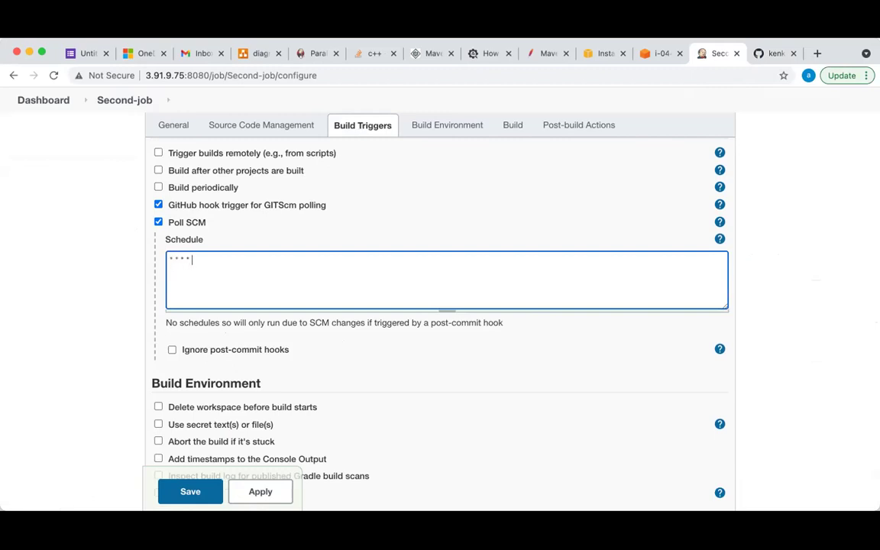
{"action": "type", "text": "* * * * *"}
{"action": "left_click", "coordinate": [575, 337]}
Add an Execute shell step running echo 'Second job' and save the job
{"action": "scroll", "coordinate": [577, 342], "scroll_direction": "down", "scroll_amount": 5}
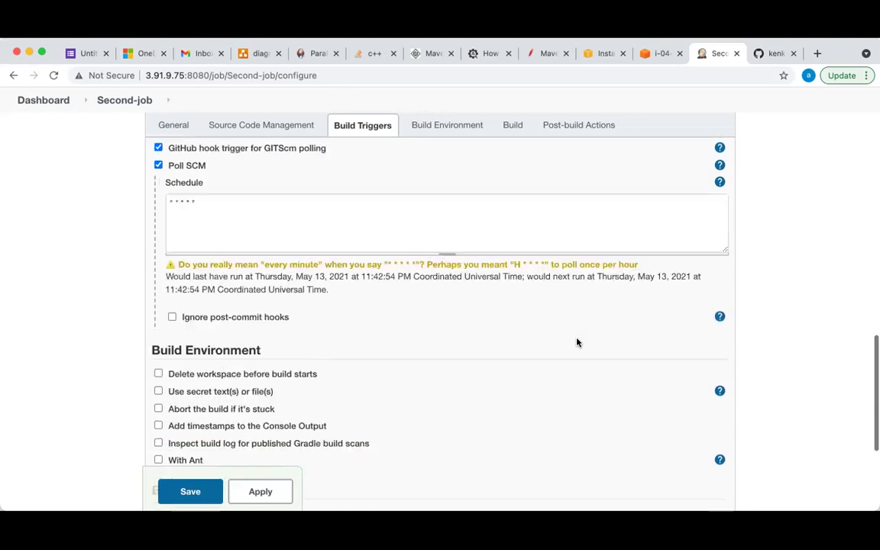
{"action": "scroll", "coordinate": [575, 342], "scroll_direction": "down", "scroll_amount": 2}
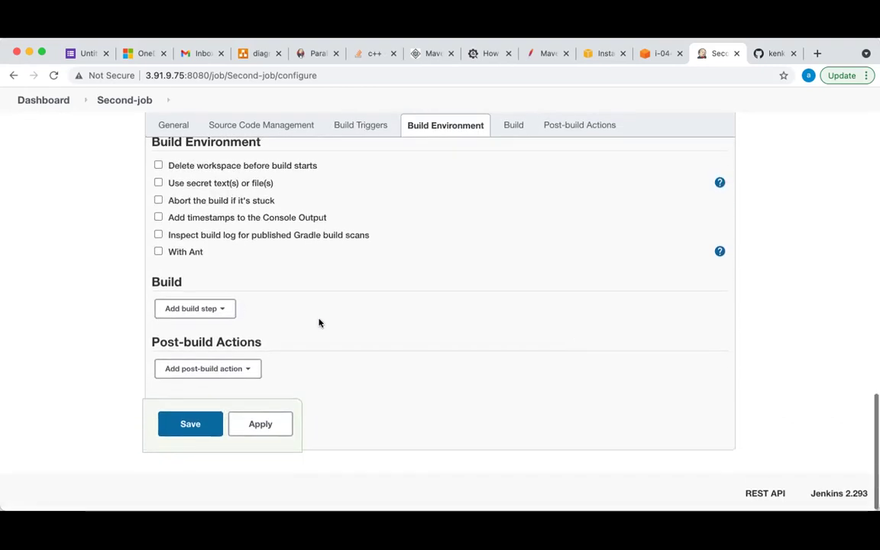
{"action": "left_click", "coordinate": [220, 310]}
{"action": "left_click", "coordinate": [208, 346]}
{"action": "left_click", "coordinate": [260, 356]}
{"action": "type", "text": "echo 'Second job"}
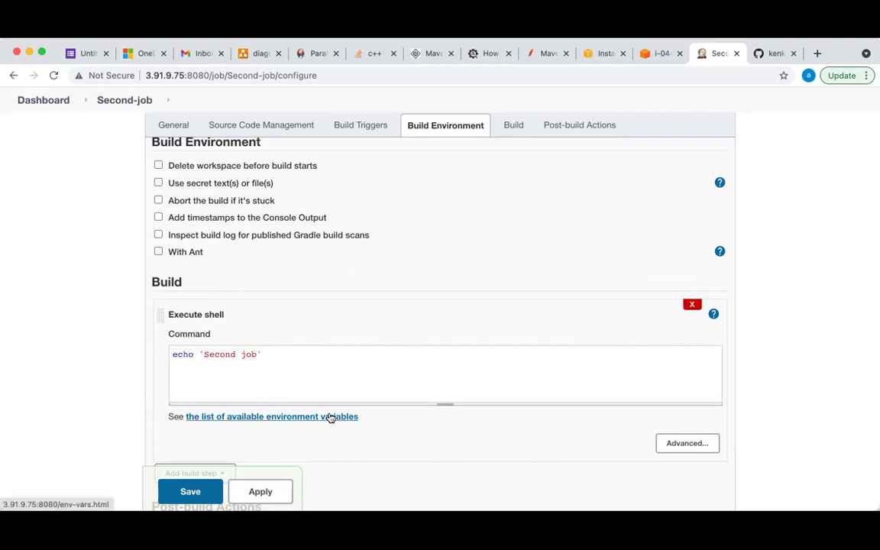
{"action": "scroll", "coordinate": [418, 440], "scroll_direction": "down", "scroll_amount": 3}
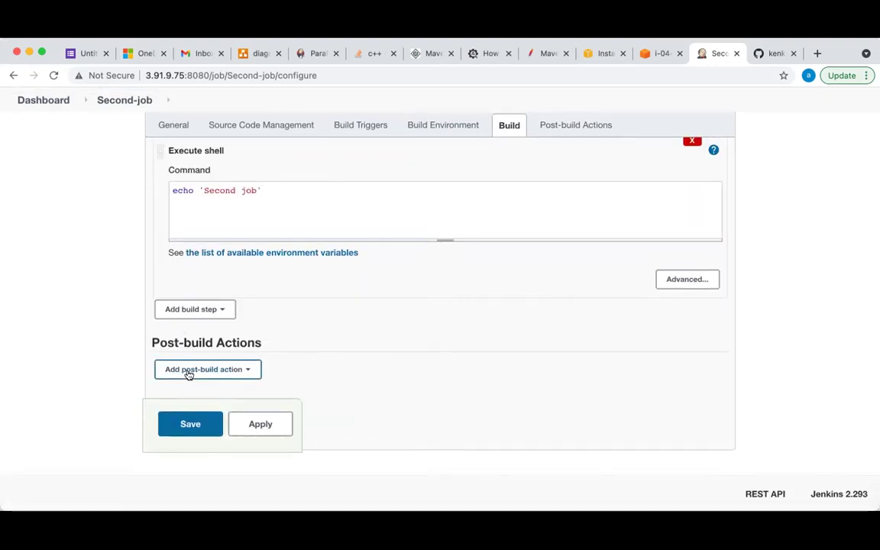
{"action": "left_click", "coordinate": [190, 424]}
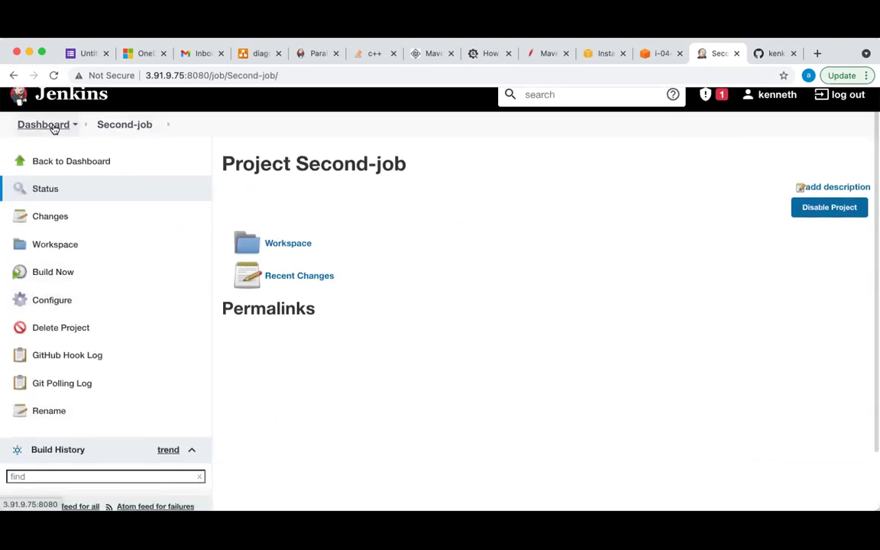
Check First-project and Second-job on the dashboard, open First-project, then return to GitHub's front-end page
{"action": "left_click", "coordinate": [53, 128]}
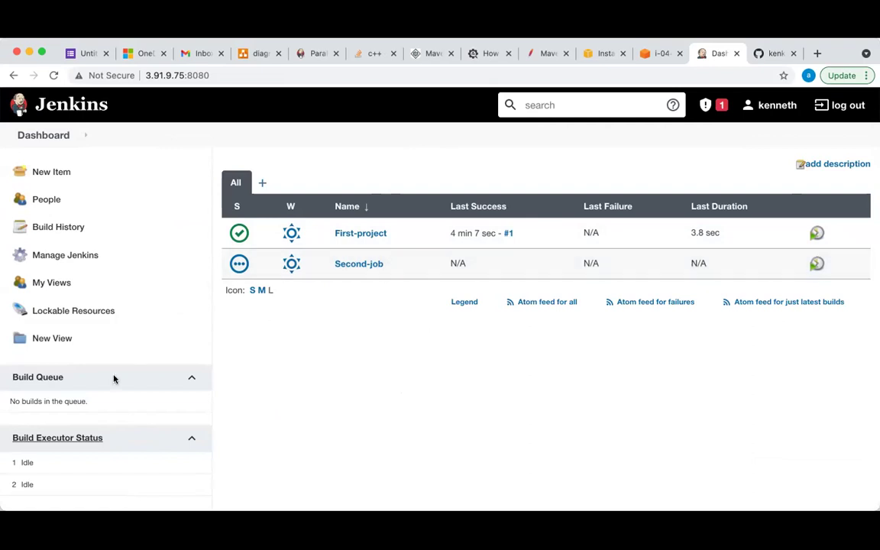
{"action": "scroll", "coordinate": [114, 379], "scroll_direction": "down", "scroll_amount": 2}
{"action": "scroll", "coordinate": [113, 379], "scroll_direction": "up", "scroll_amount": 2}
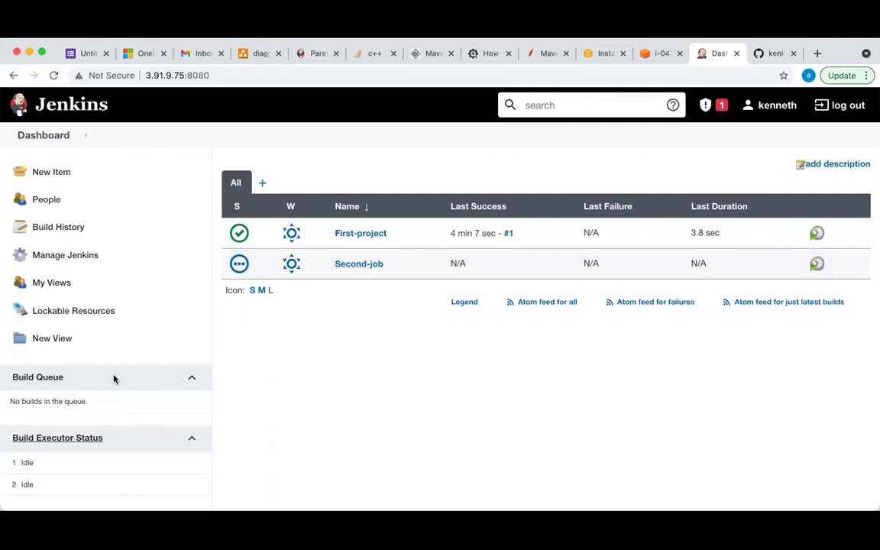
{"action": "left_click", "coordinate": [360, 233]}
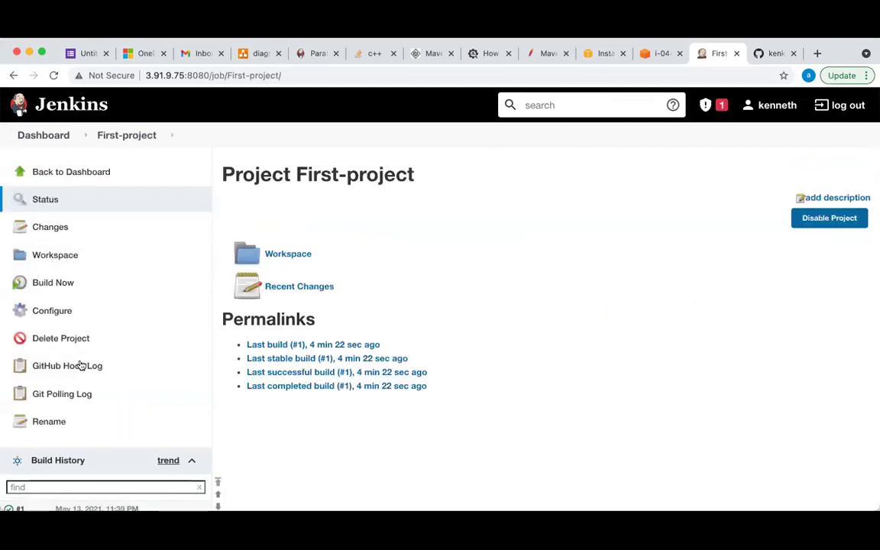
{"action": "scroll", "coordinate": [87, 362], "scroll_direction": "down", "scroll_amount": 3}
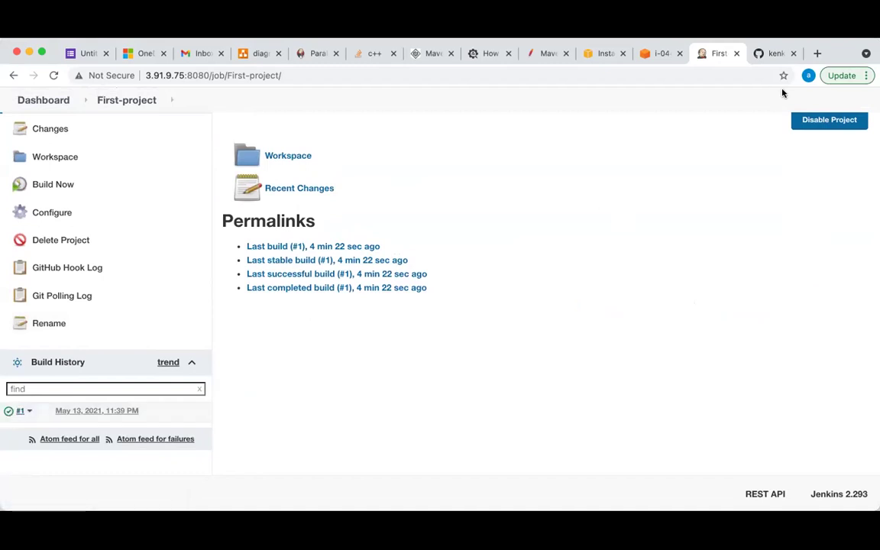
{"action": "left_click", "coordinate": [762, 55]}
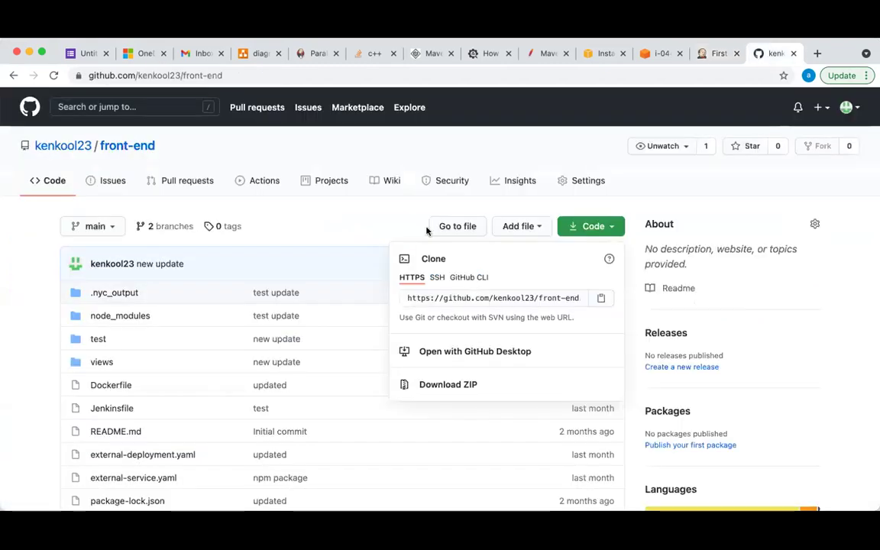
Go to git-class via the owner's Repositories, open hello.txt in the editor on its empty third line
{"action": "left_click", "coordinate": [350, 220]}
{"action": "left_click", "coordinate": [71, 145]}
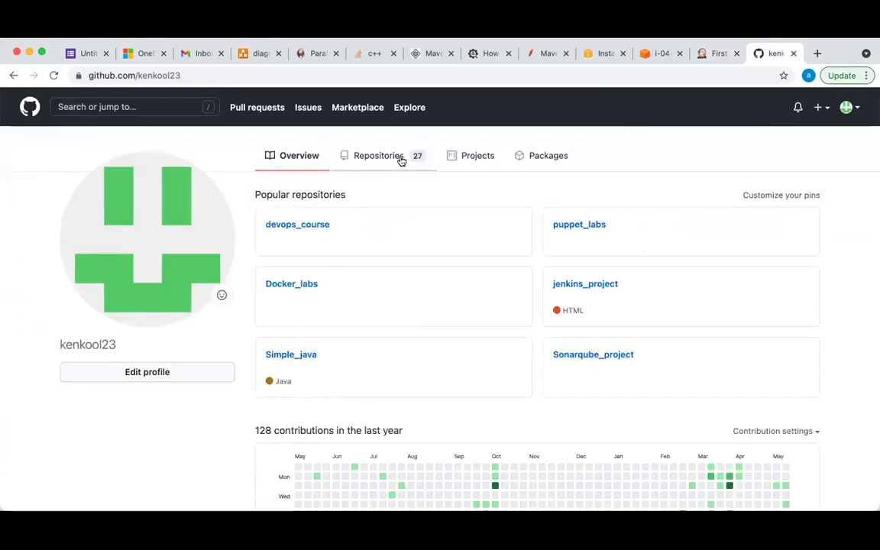
{"action": "left_click", "coordinate": [399, 158]}
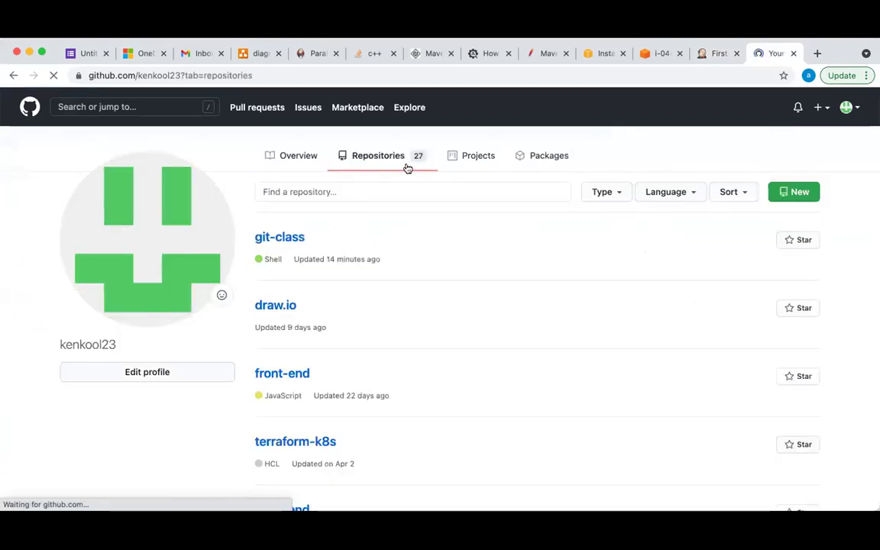
{"action": "left_click", "coordinate": [284, 237]}
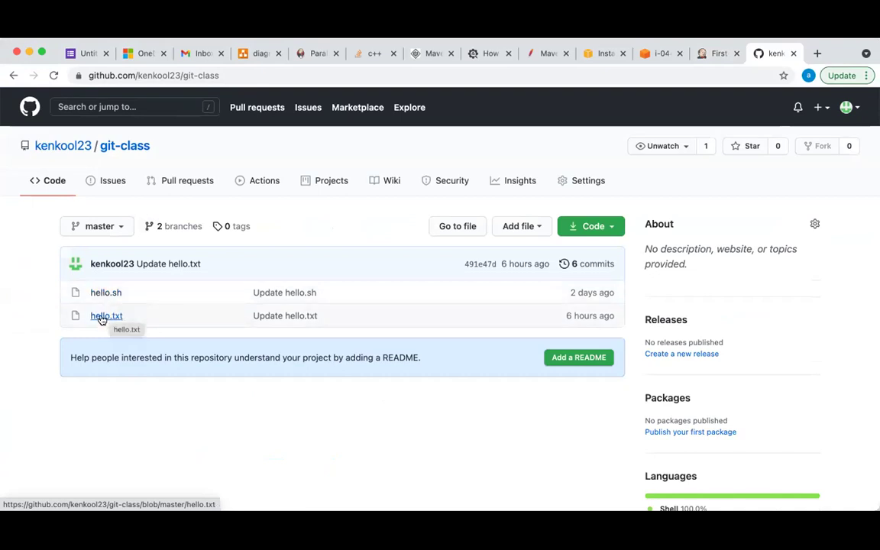
{"action": "left_click", "coordinate": [108, 316]}
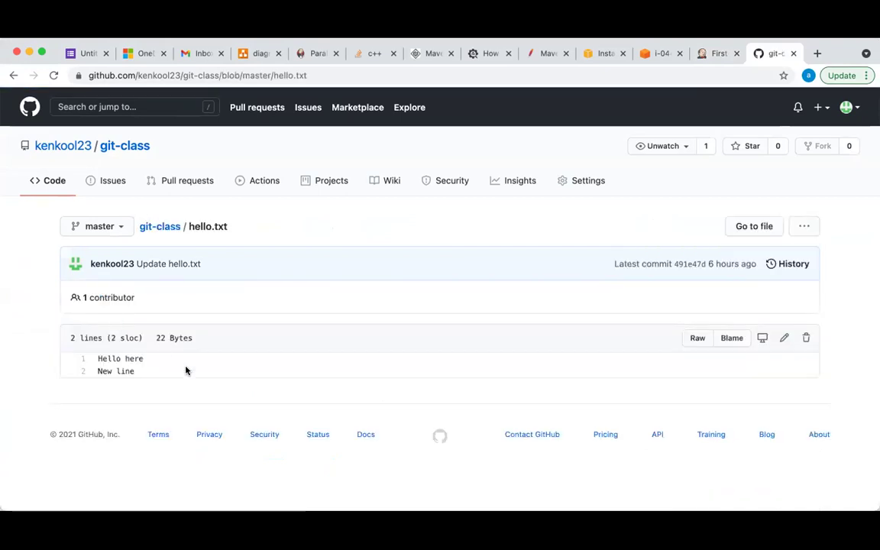
{"action": "left_click", "coordinate": [784, 337]}
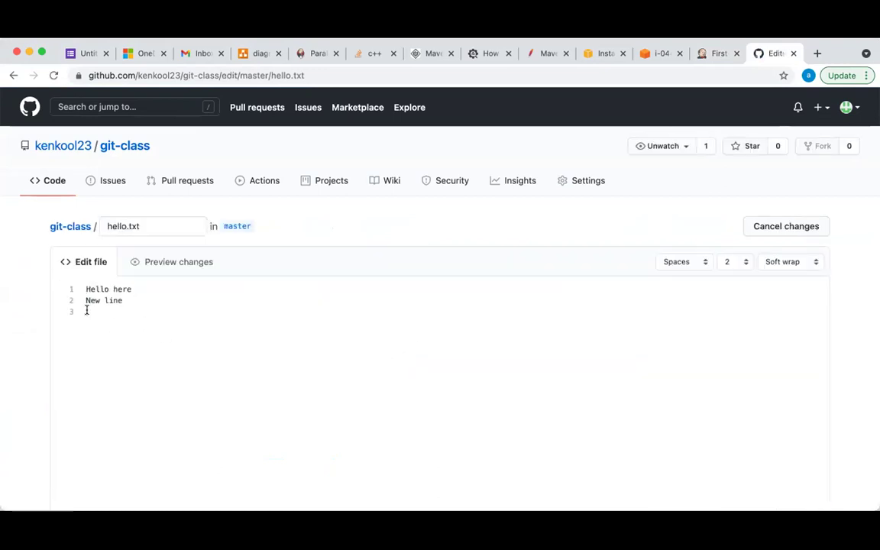
{"action": "left_click", "coordinate": [86, 311]}
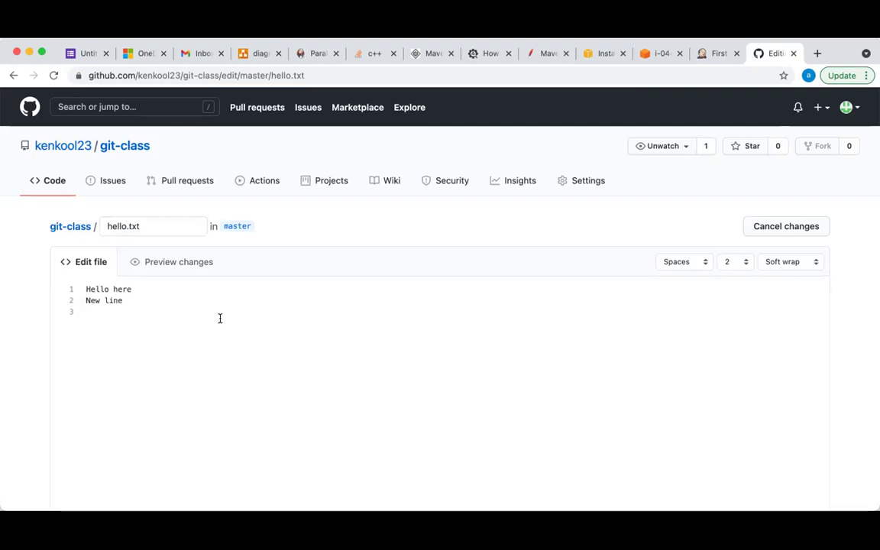
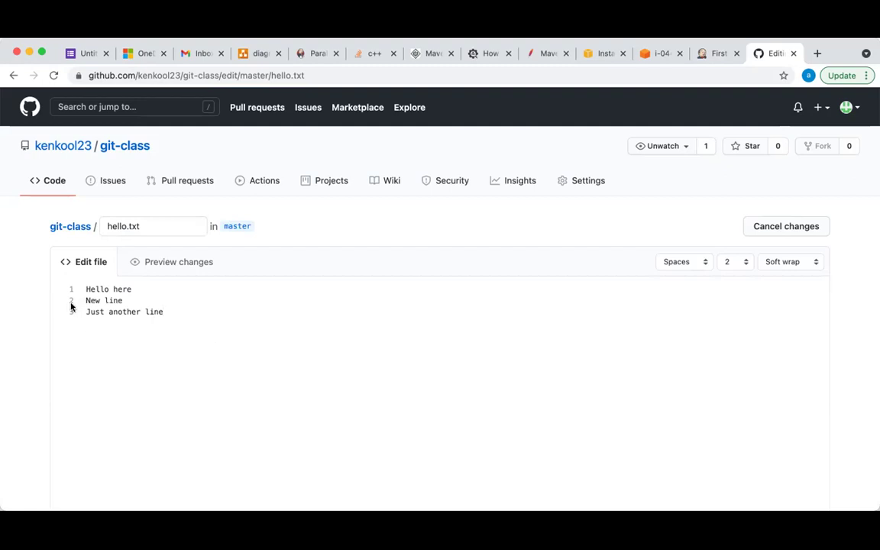
Commit the three-line hello.txt edit directly to master as 'Update hello.txt'
{"action": "scroll", "coordinate": [290, 301], "scroll_direction": "down", "scroll_amount": 1}
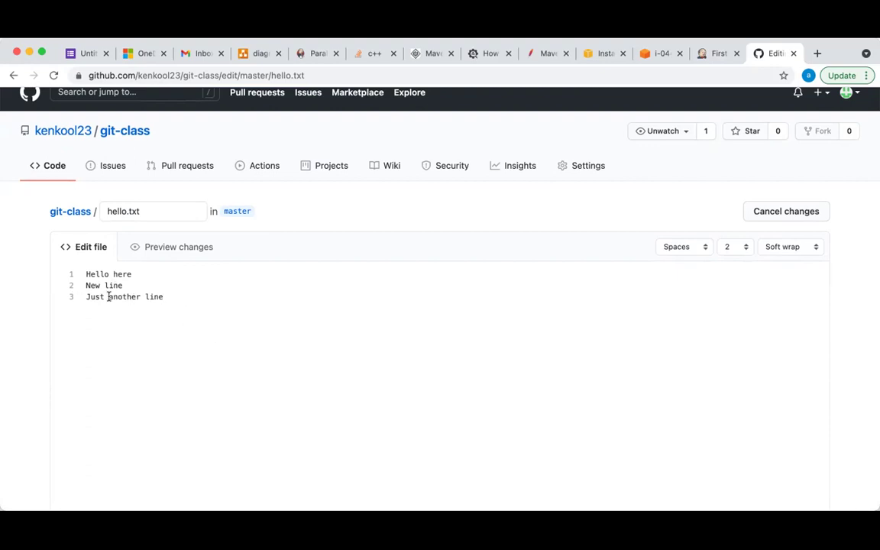
{"action": "scroll", "coordinate": [207, 313], "scroll_direction": "down", "scroll_amount": 10}
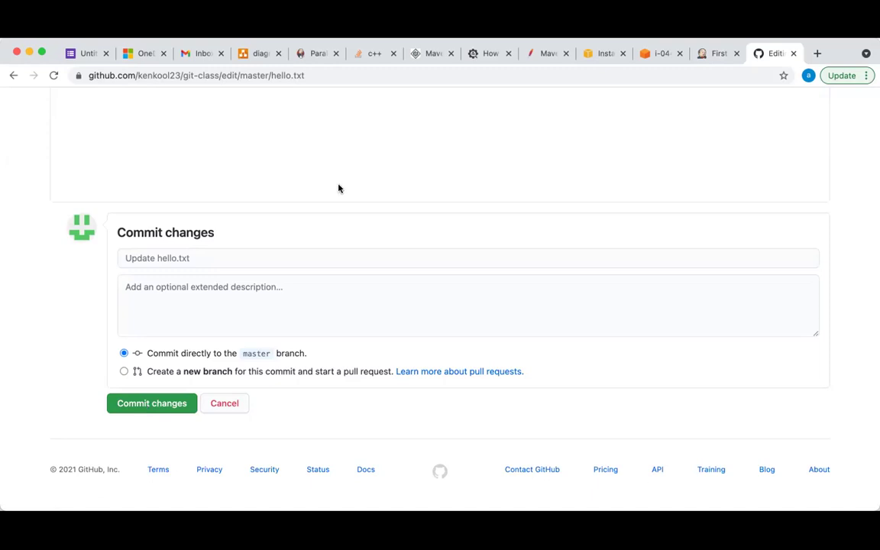
{"action": "scroll", "coordinate": [348, 188], "scroll_direction": "up", "scroll_amount": 10}
{"action": "scroll", "coordinate": [352, 189], "scroll_direction": "down", "scroll_amount": 10}
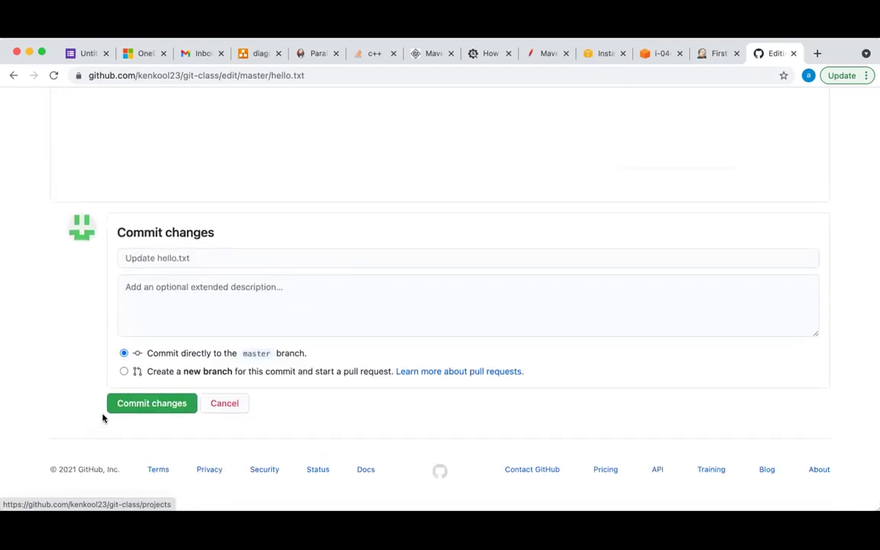
{"action": "left_click", "coordinate": [147, 405]}
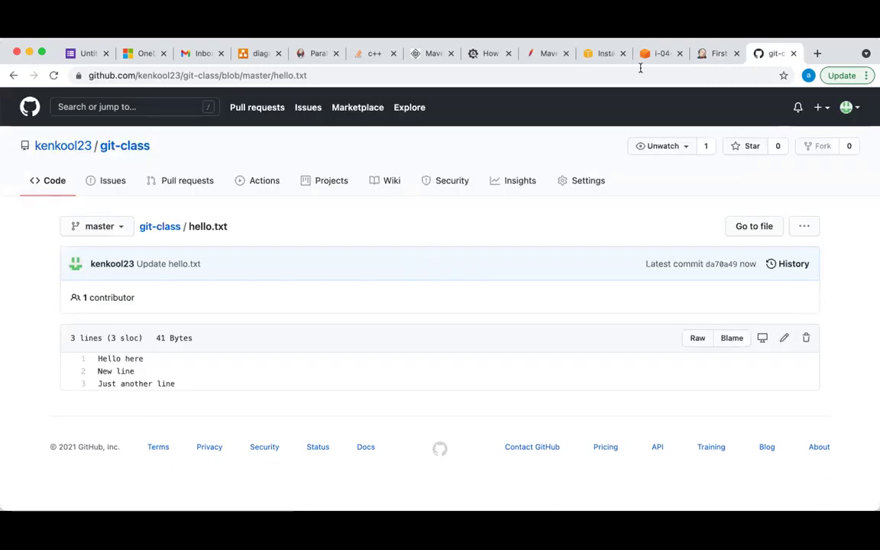
Check the committed hello.txt on GitHub, then return to First-project's job page
{"action": "left_click", "coordinate": [704, 55]}
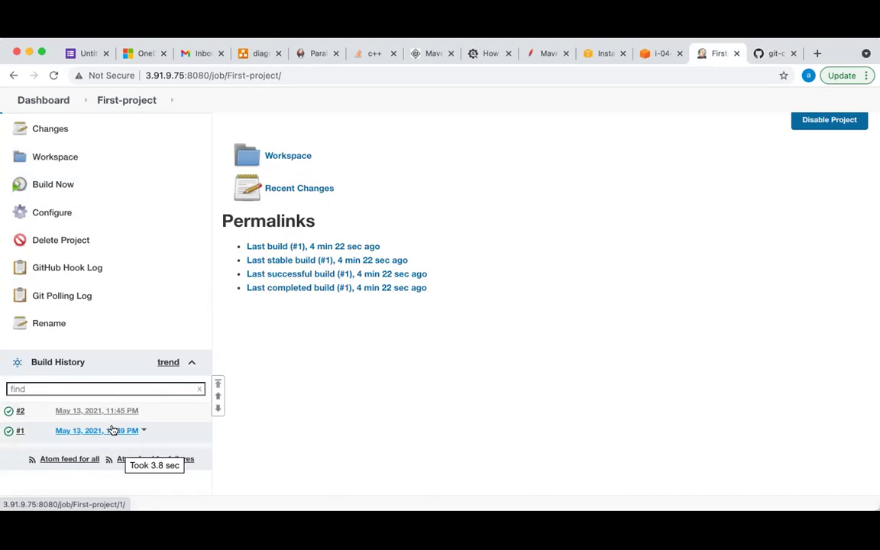
{"action": "key", "text": "ctrl+Tab"}
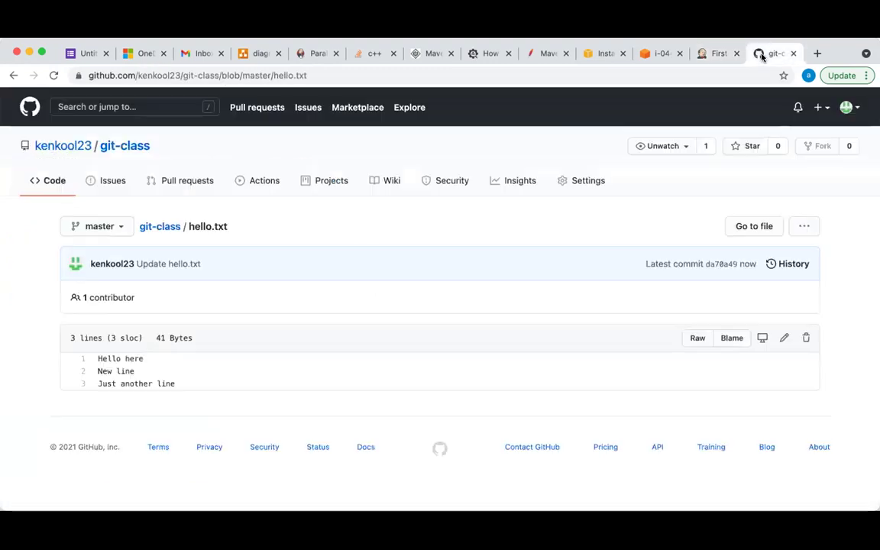
{"action": "left_click", "coordinate": [712, 59]}
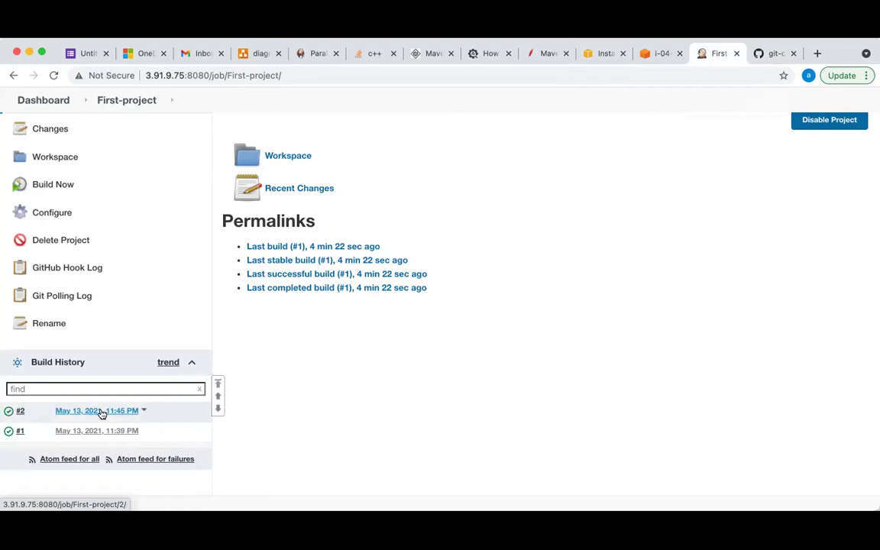
Confirm build #2's console output ends with Finished: SUCCESS, then show the EC2 instances list
{"action": "left_click", "coordinate": [9, 413]}
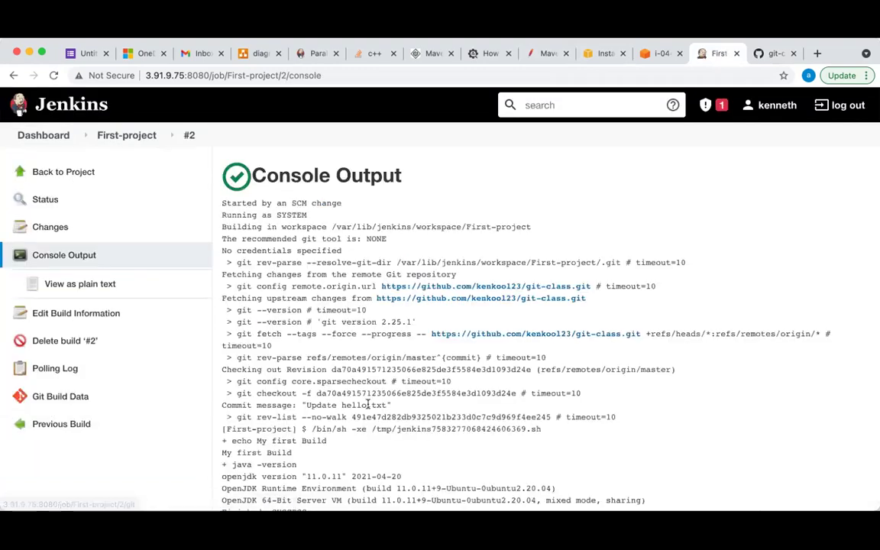
{"action": "scroll", "coordinate": [367, 405], "scroll_direction": "down", "scroll_amount": 2}
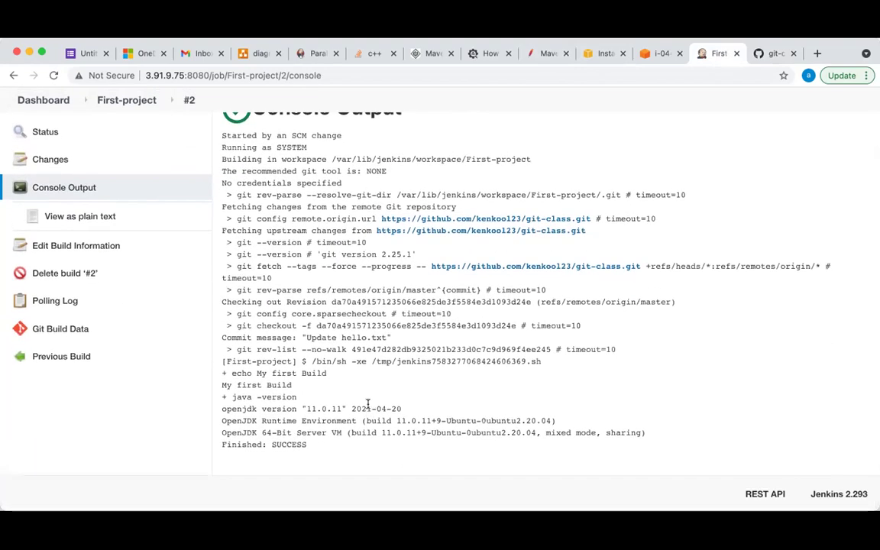
{"action": "scroll", "coordinate": [367, 403], "scroll_direction": "up", "scroll_amount": 3}
{"action": "left_click", "coordinate": [122, 136]}
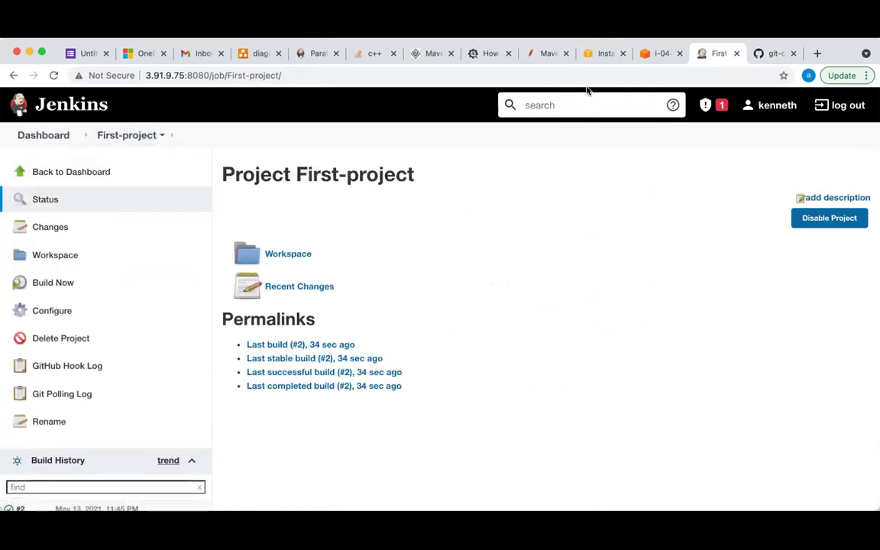
{"action": "left_click", "coordinate": [597, 53]}
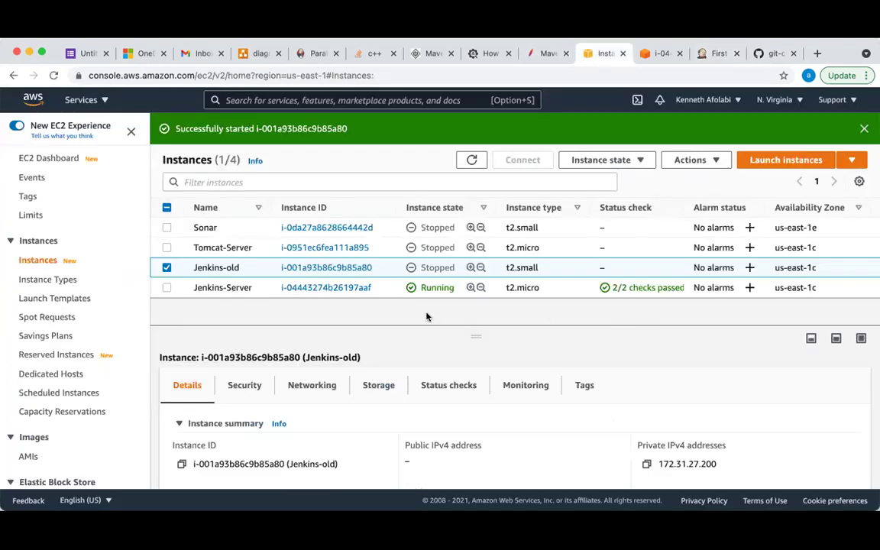
Refresh the EC2 instances list to confirm Jenkins-old is now running
{"action": "scroll", "coordinate": [473, 275], "scroll_direction": "right", "scroll_amount": 10}
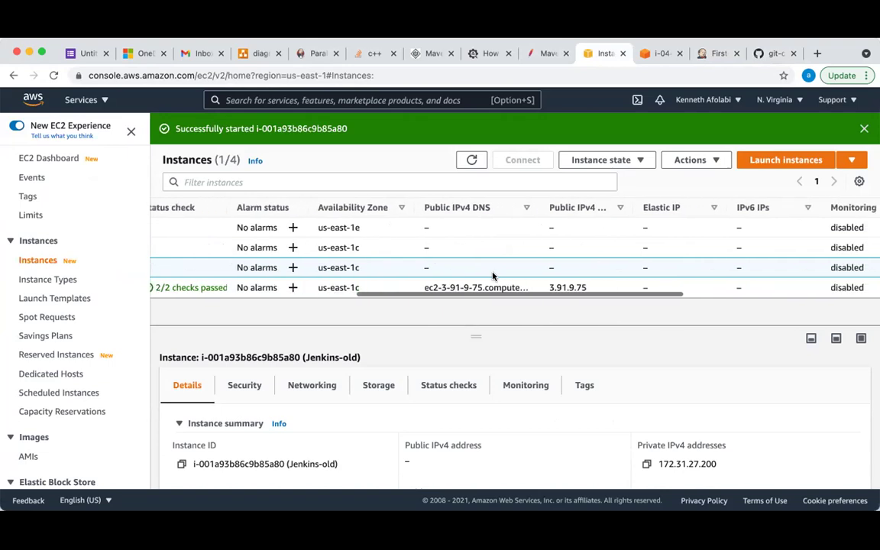
{"action": "scroll", "coordinate": [492, 275], "scroll_direction": "right", "scroll_amount": 3}
{"action": "scroll", "coordinate": [493, 275], "scroll_direction": "left", "scroll_amount": 1}
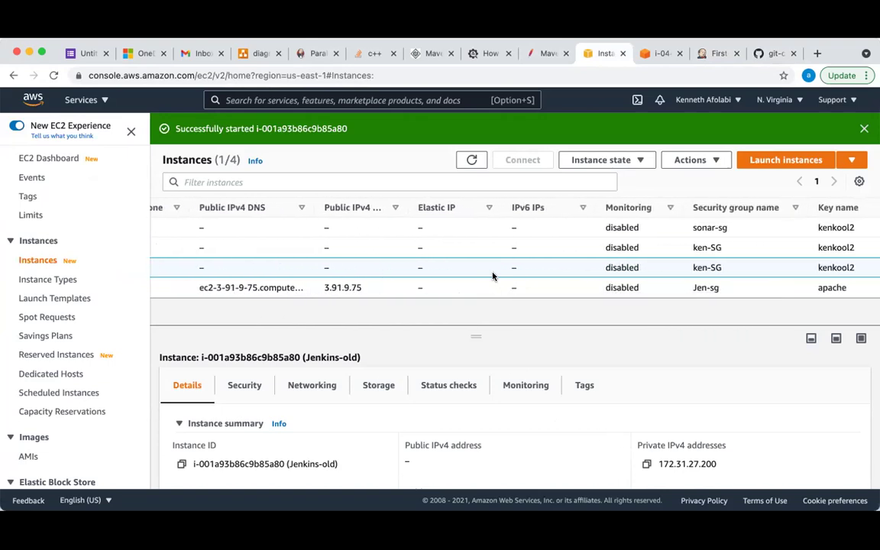
{"action": "scroll", "coordinate": [473, 260], "scroll_direction": "left", "scroll_amount": 10}
{"action": "left_click", "coordinate": [474, 161]}
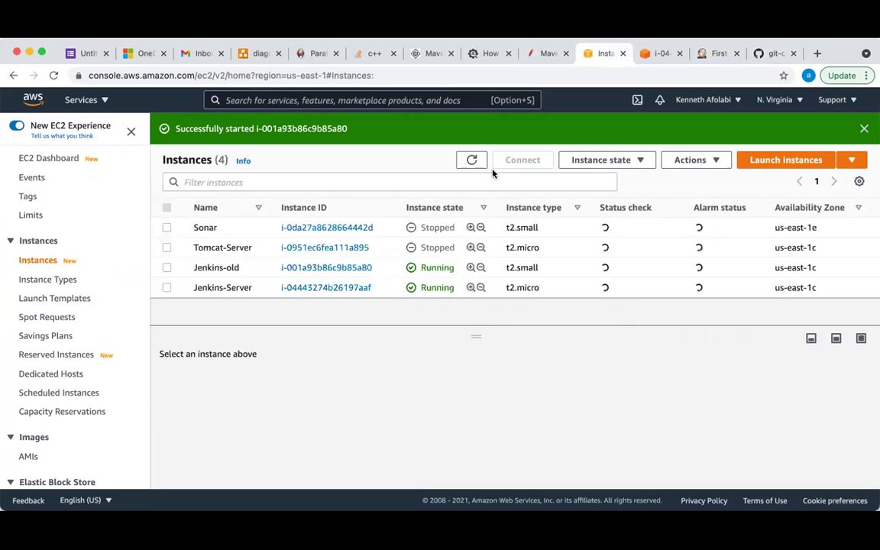
Copy Jenkins-old's public IPv4 address 52.73.15.72 and open a new browser tab
{"action": "scroll", "coordinate": [588, 256], "scroll_direction": "right", "scroll_amount": 6}
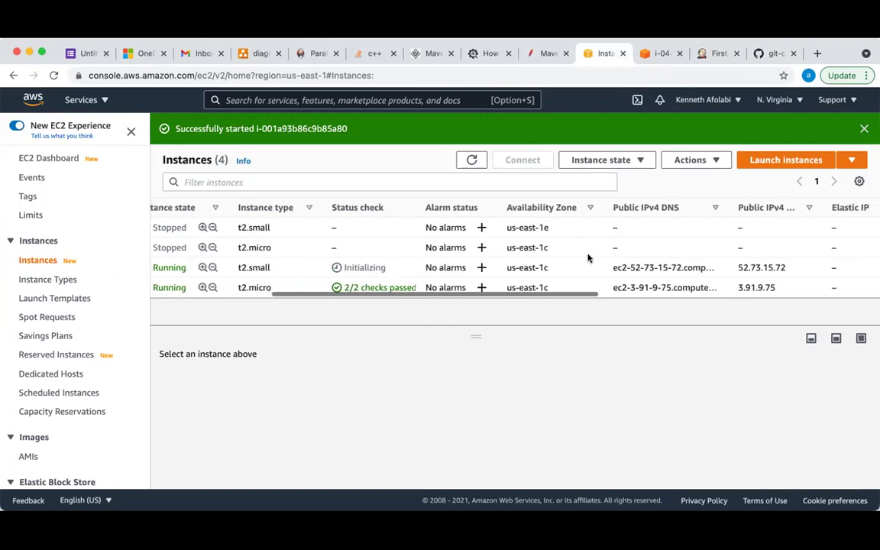
{"action": "left_click_drag", "start_coordinate": [795, 270], "coordinate": [739, 268]}
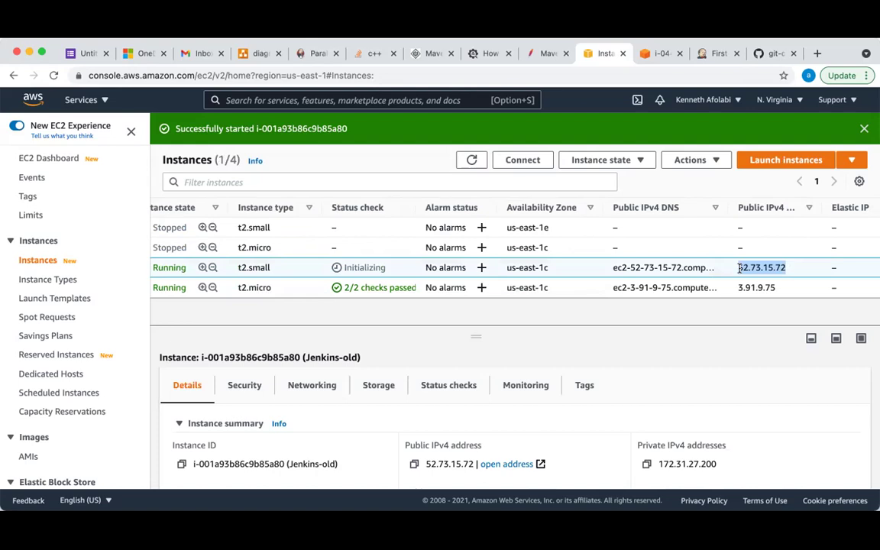
{"action": "key", "text": "super+t"}
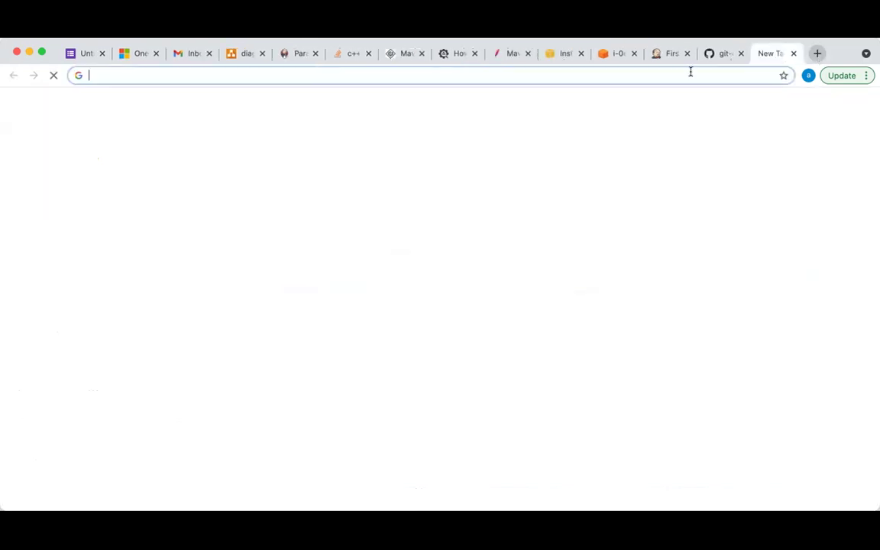
Load the Jenkins server at 52.73.15.72:8080 in the new tab
{"action": "left_click", "coordinate": [686, 75]}
{"action": "type", "text": "52.73.15.72"}
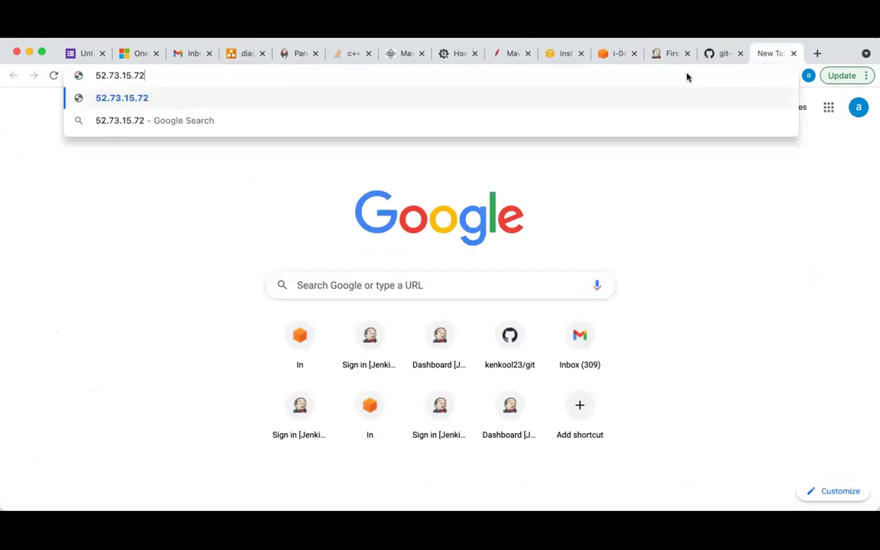
{"action": "type", "text": ":8080"}
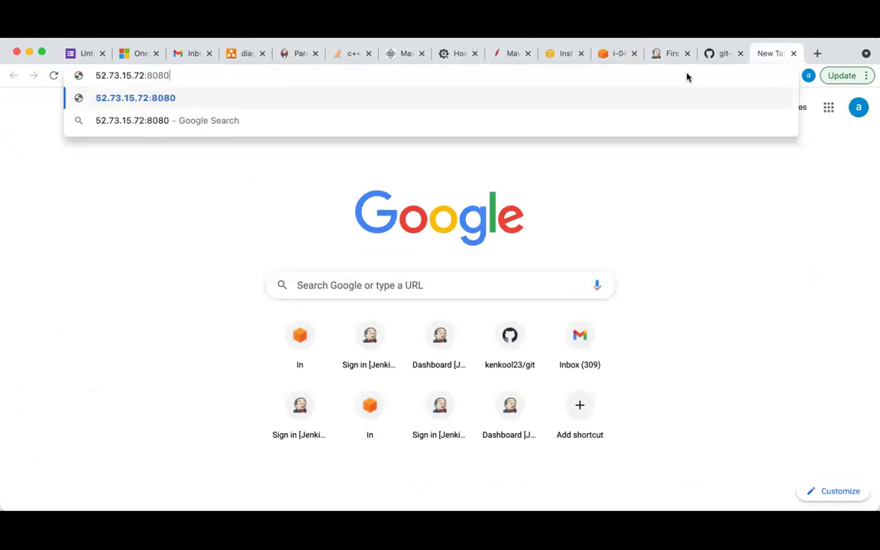
{"action": "key", "text": "Return"}
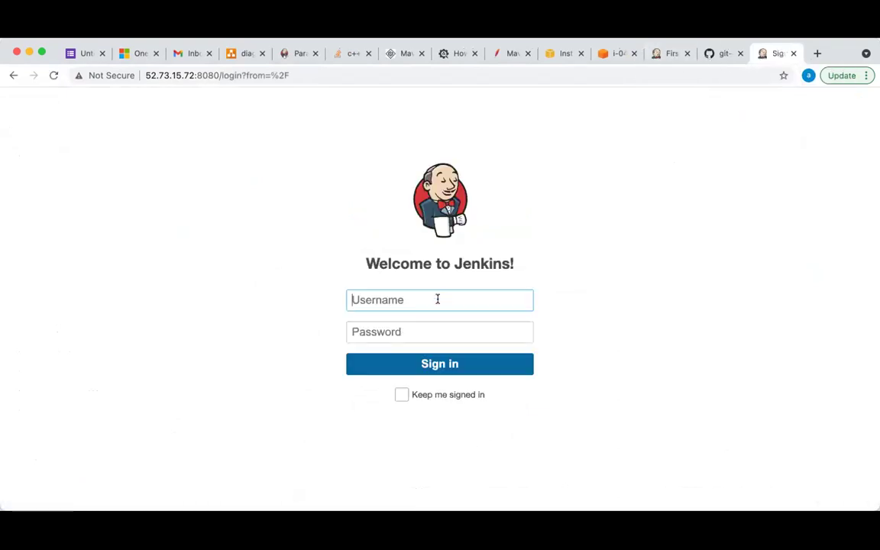
Sign in with the admin username and account password, choosing Keep me signed in
{"action": "type", "text": "admin"}
{"action": "key", "text": "Tab"}
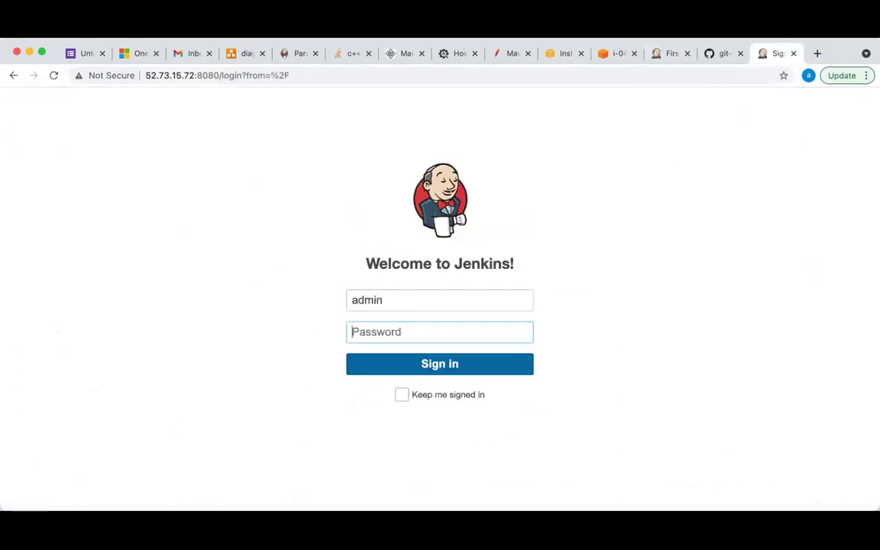
{"action": "type", "text": "•"}
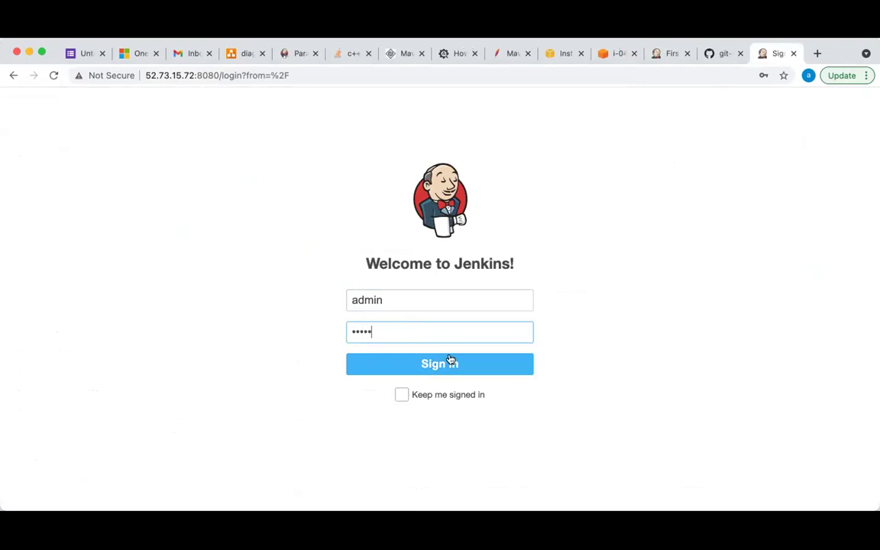
{"action": "left_click", "coordinate": [401, 395]}
{"action": "left_click", "coordinate": [435, 364]}
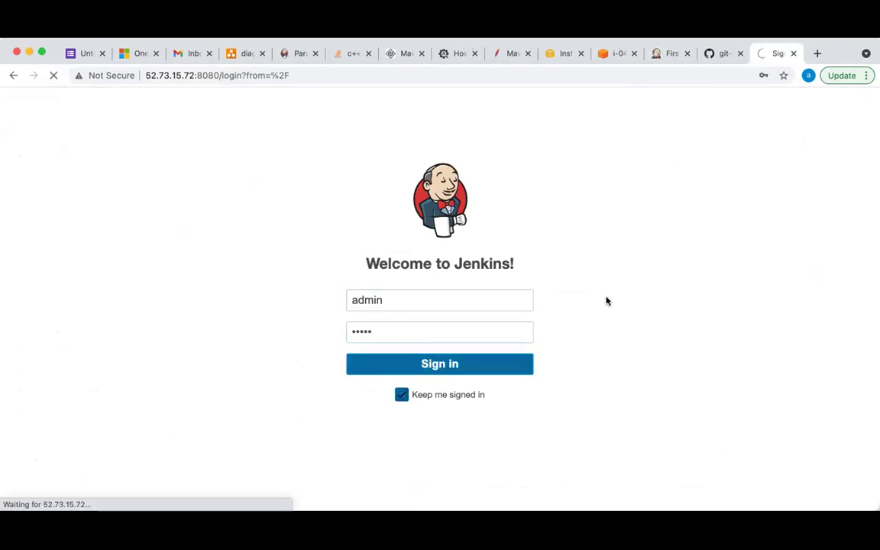
Compare the GitHub and First-project tabs, then browse the second server's dashboard and external-pipeline job
{"action": "left_click", "coordinate": [719, 63]}
{"action": "left_click", "coordinate": [656, 55]}
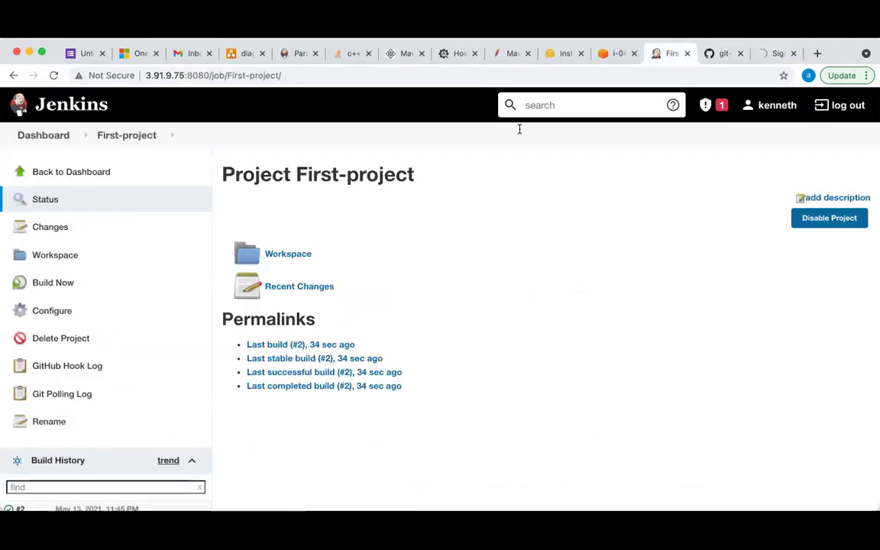
{"action": "scroll", "coordinate": [137, 435], "scroll_direction": "down", "scroll_amount": 3}
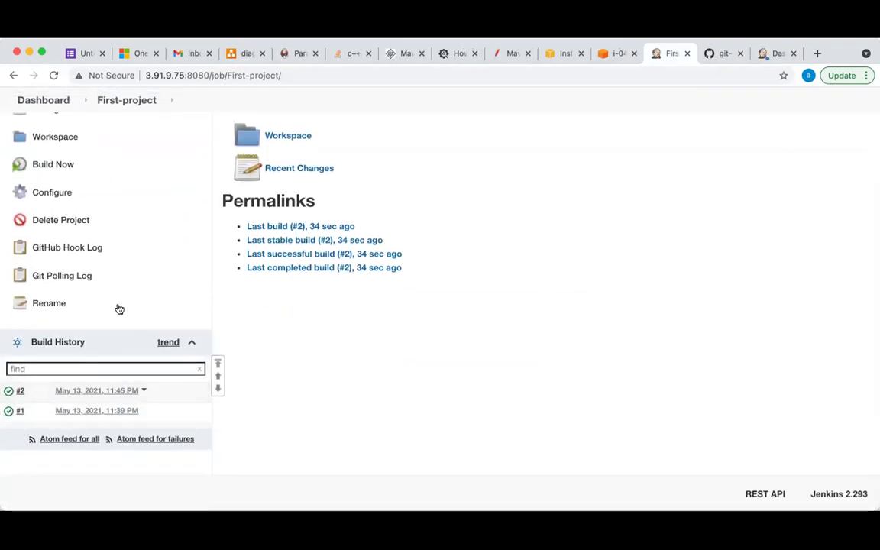
{"action": "left_click", "coordinate": [714, 61]}
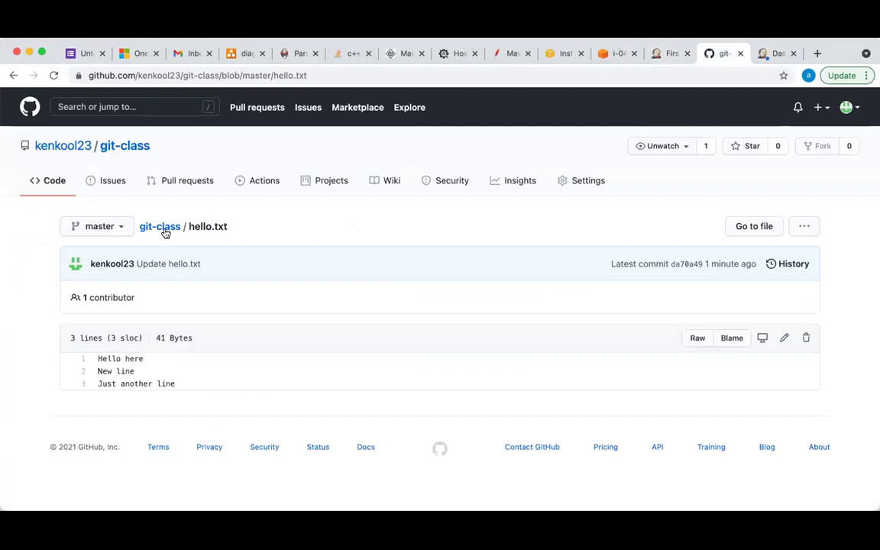
{"action": "left_click", "coordinate": [766, 58]}
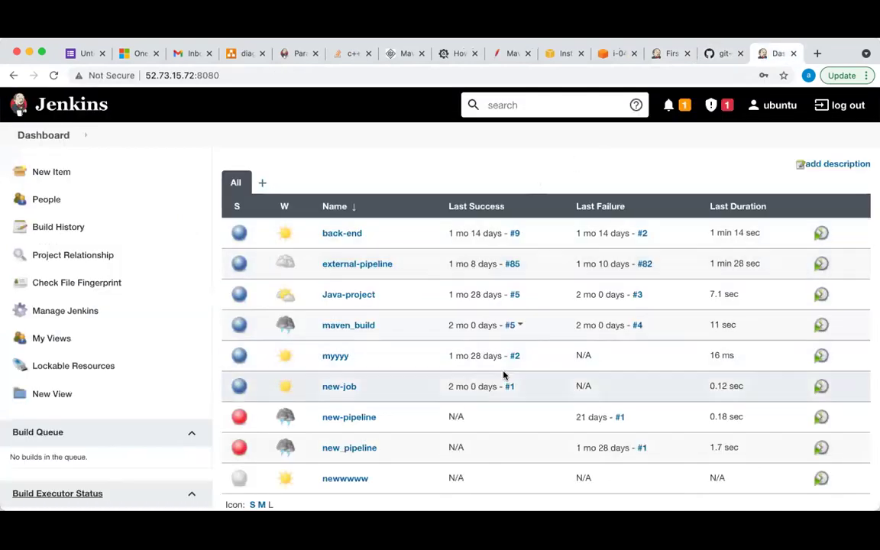
{"action": "scroll", "coordinate": [502, 373], "scroll_direction": "down", "scroll_amount": 3}
{"action": "scroll", "coordinate": [502, 374], "scroll_direction": "up", "scroll_amount": 3}
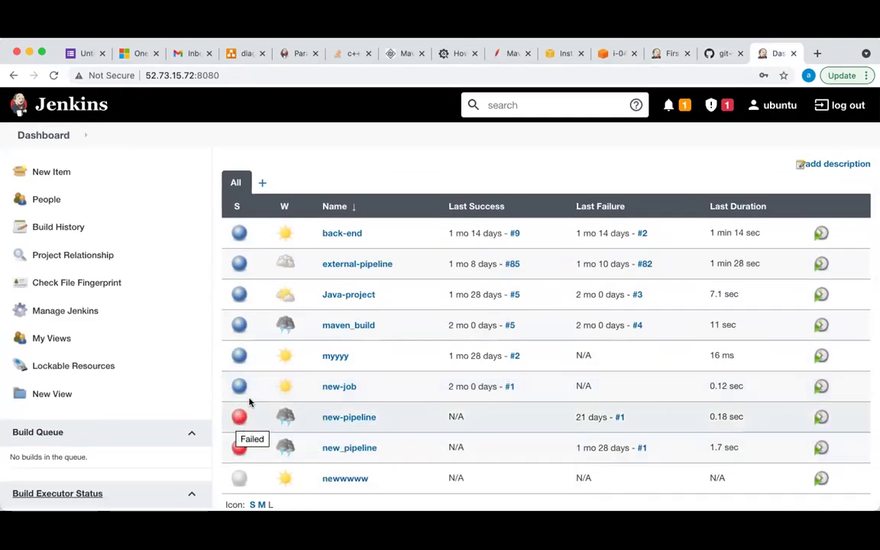
{"action": "left_click", "coordinate": [349, 266]}
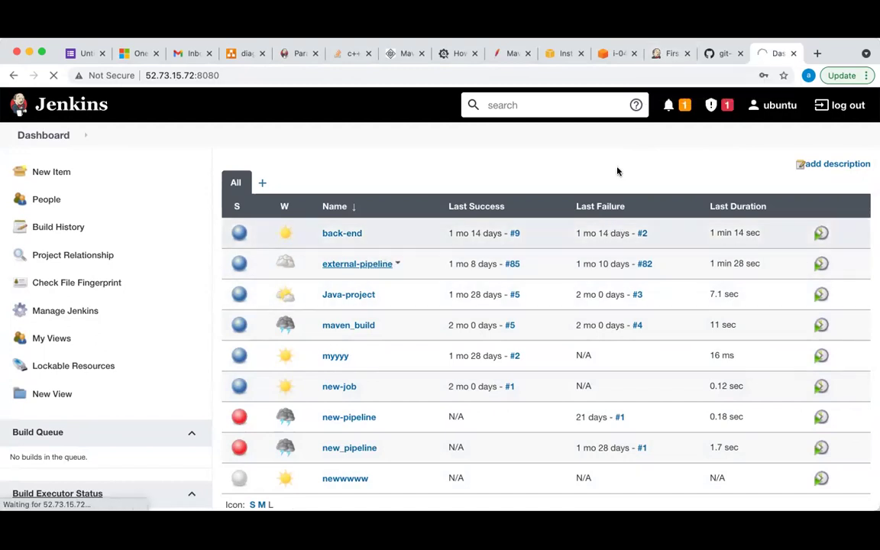
{"action": "left_click", "coordinate": [663, 53]}
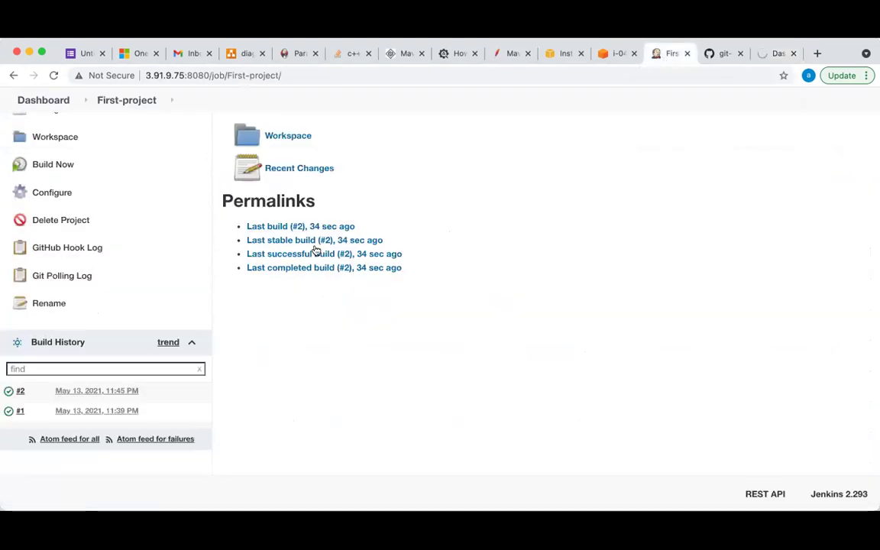
Open First-project's workspace, verify hello.txt's three lines, and go back to the file list
{"action": "scroll", "coordinate": [38, 230], "scroll_direction": "up", "scroll_amount": 3}
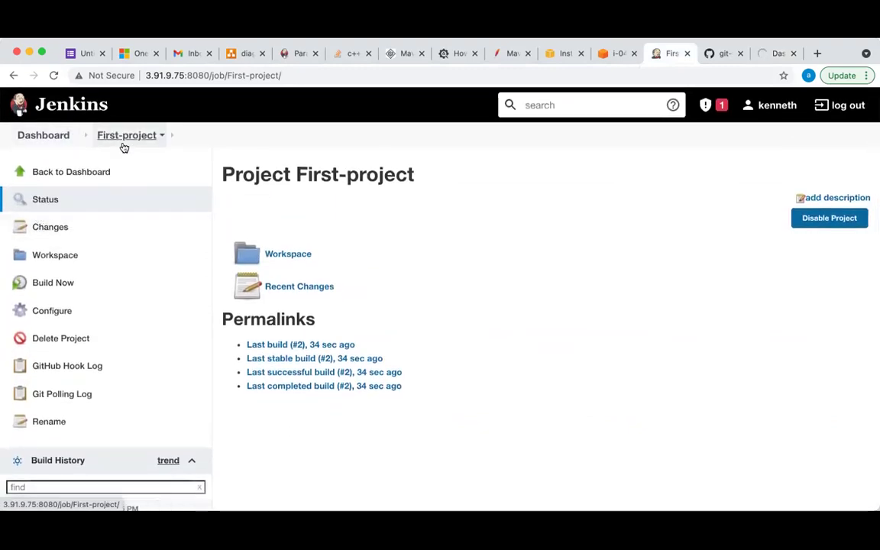
{"action": "left_click", "coordinate": [61, 255]}
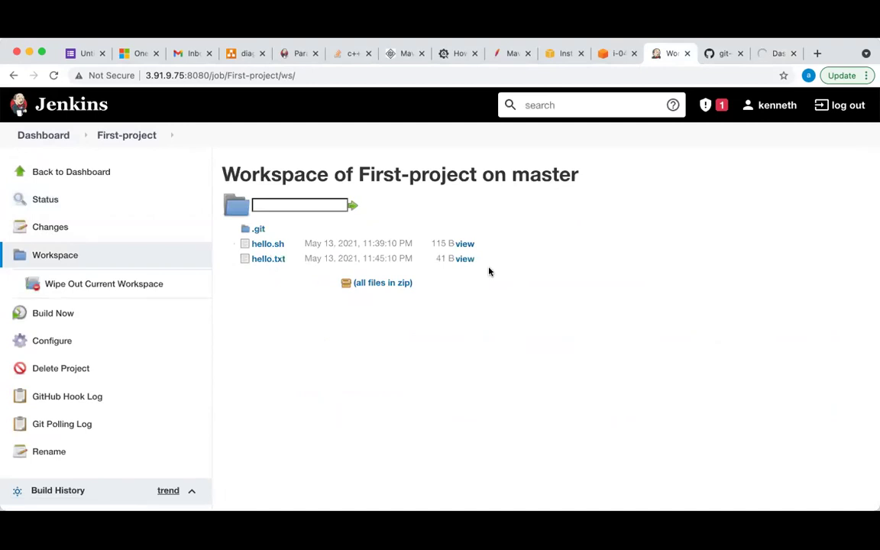
{"action": "left_click_drag", "start_coordinate": [239, 238], "coordinate": [273, 301]}
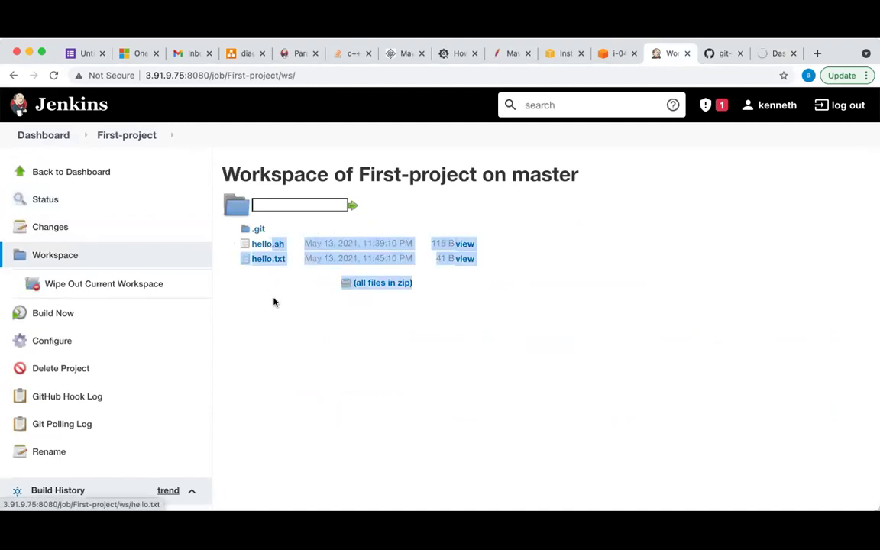
{"action": "left_click", "coordinate": [268, 273]}
{"action": "left_click", "coordinate": [268, 259]}
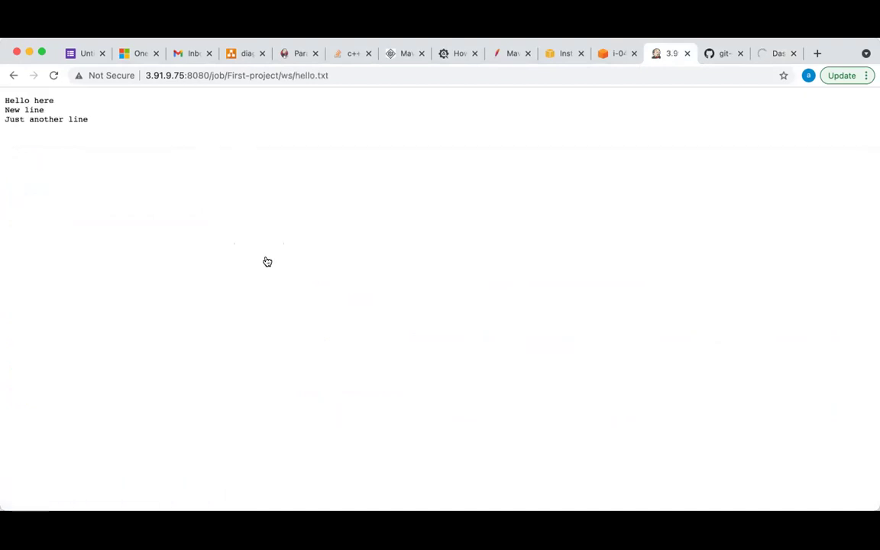
{"action": "left_click_drag", "start_coordinate": [88, 121], "coordinate": [2, 96]}
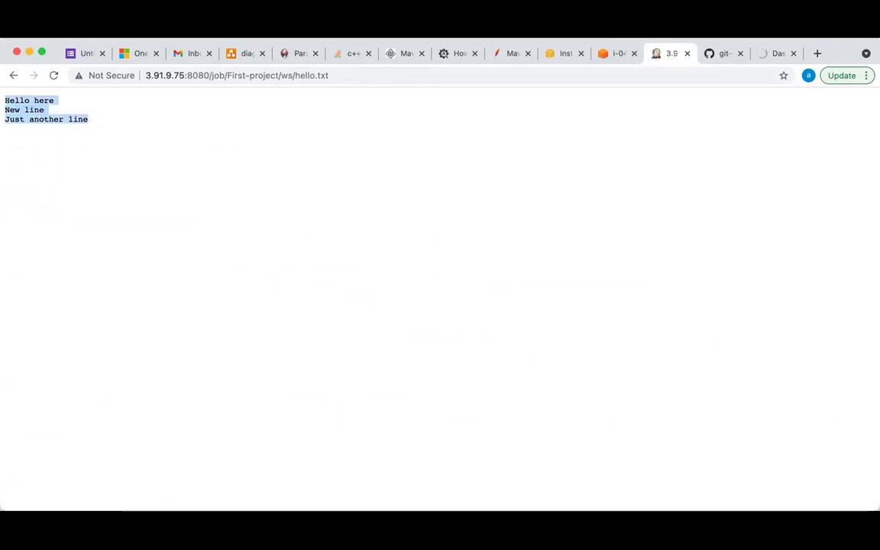
{"action": "left_click", "coordinate": [79, 112]}
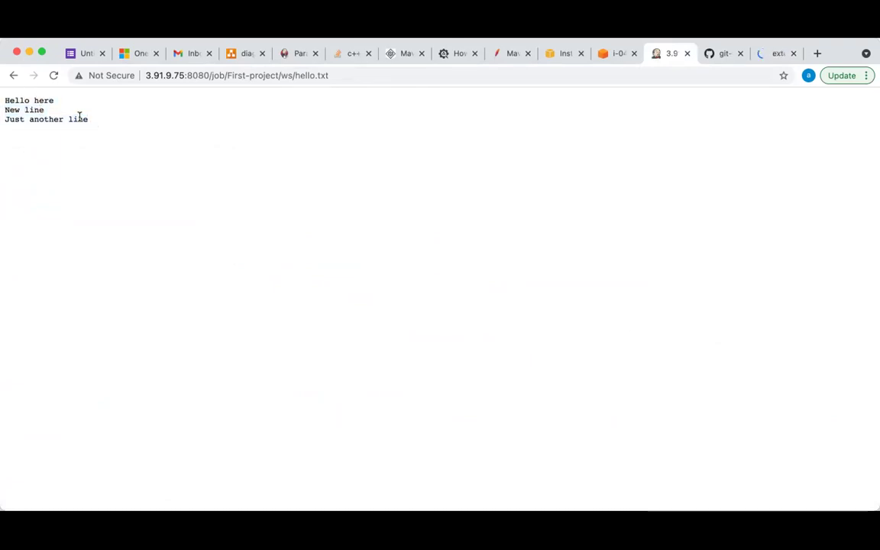
{"action": "left_click", "coordinate": [12, 75]}
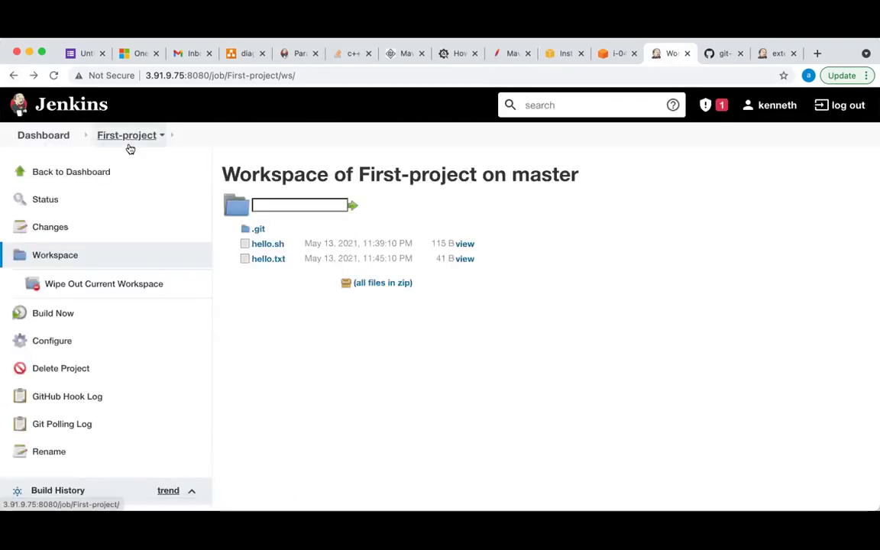
Show the external-pipeline project and review its Stage View through the Deploy to GKE stage
{"action": "left_click", "coordinate": [43, 135]}
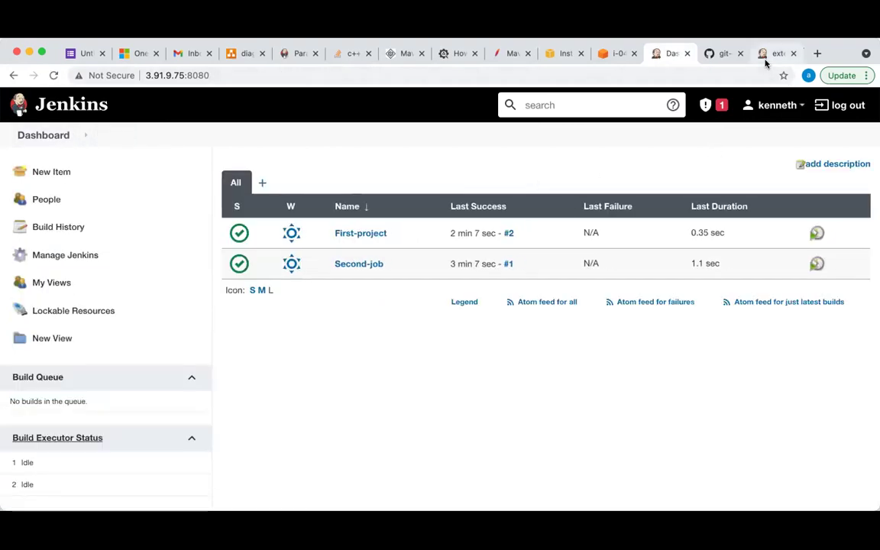
{"action": "left_click", "coordinate": [766, 60]}
{"action": "scroll", "coordinate": [660, 379], "scroll_direction": "down", "scroll_amount": 3}
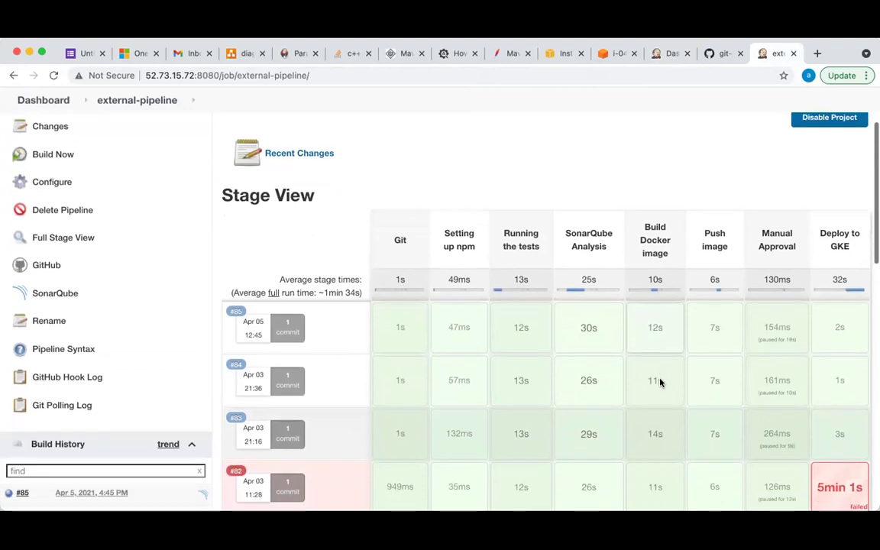
{"action": "scroll", "coordinate": [660, 378], "scroll_direction": "down", "scroll_amount": 1}
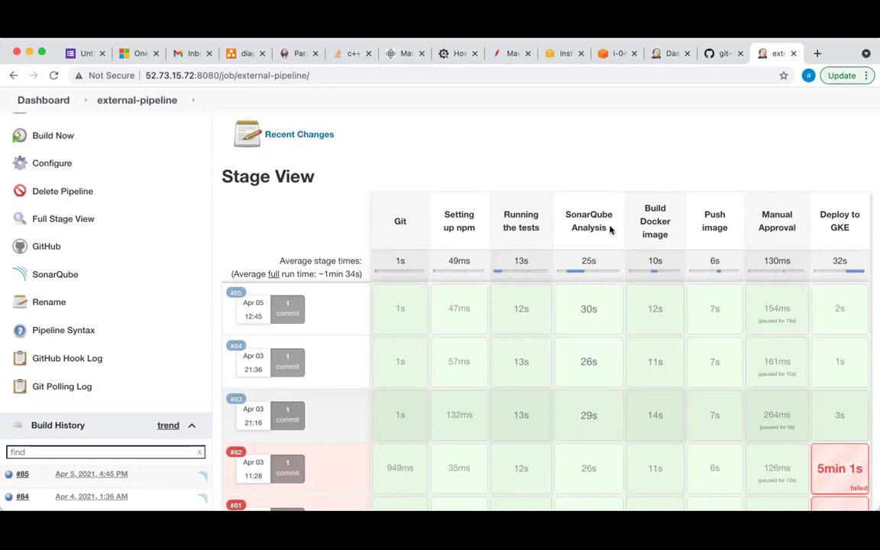
{"action": "mouse_move", "coordinate": [599, 320]}
{"action": "left_click_drag", "start_coordinate": [850, 229], "coordinate": [822, 218]}
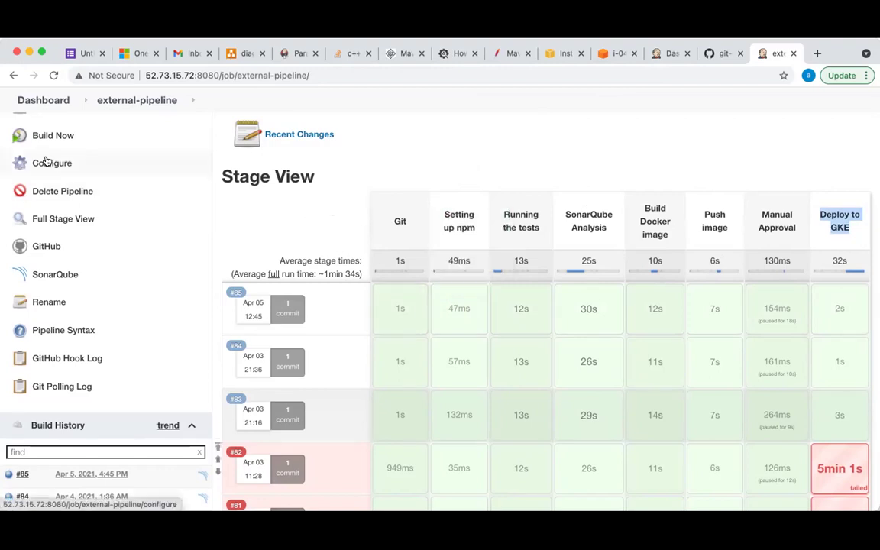
{"action": "left_click", "coordinate": [84, 167]}
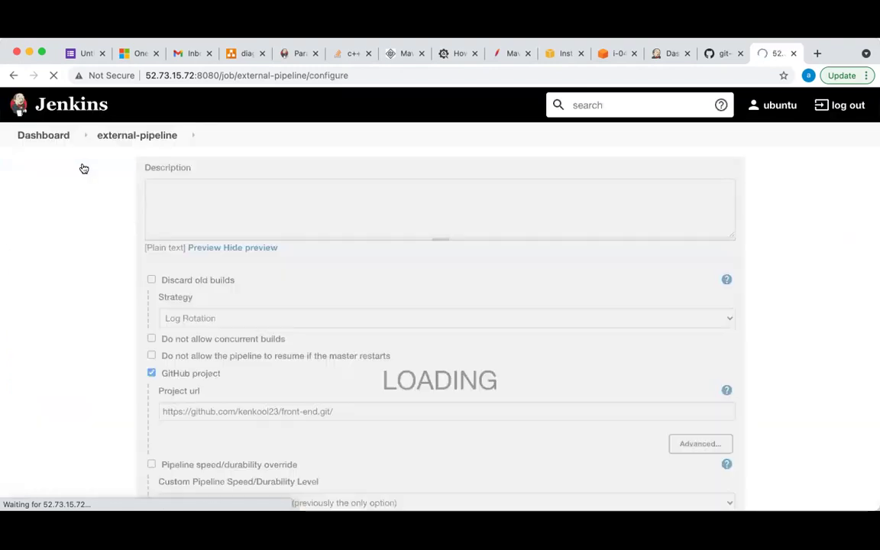
Review external-pipeline's GitHub project URL and Poll SCM schedule in the configuration
{"action": "scroll", "coordinate": [355, 331], "scroll_direction": "down", "scroll_amount": 3}
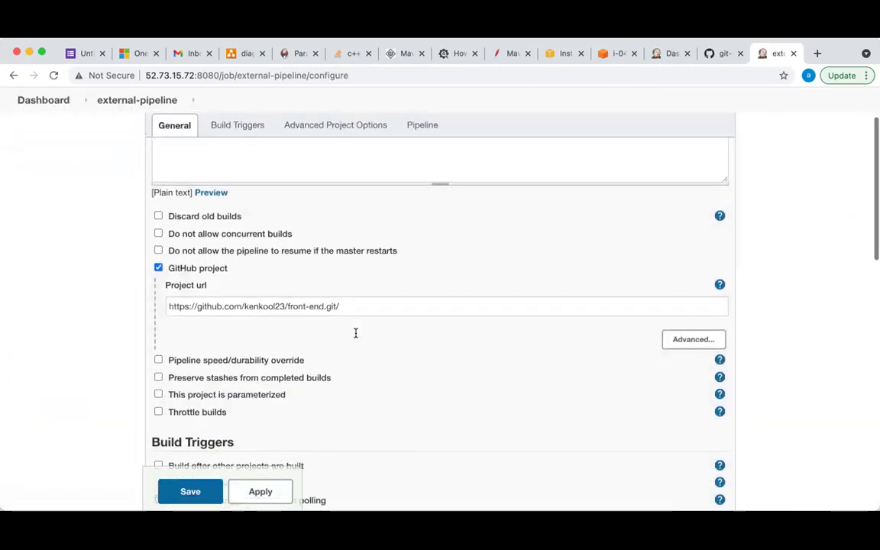
{"action": "left_click", "coordinate": [353, 297]}
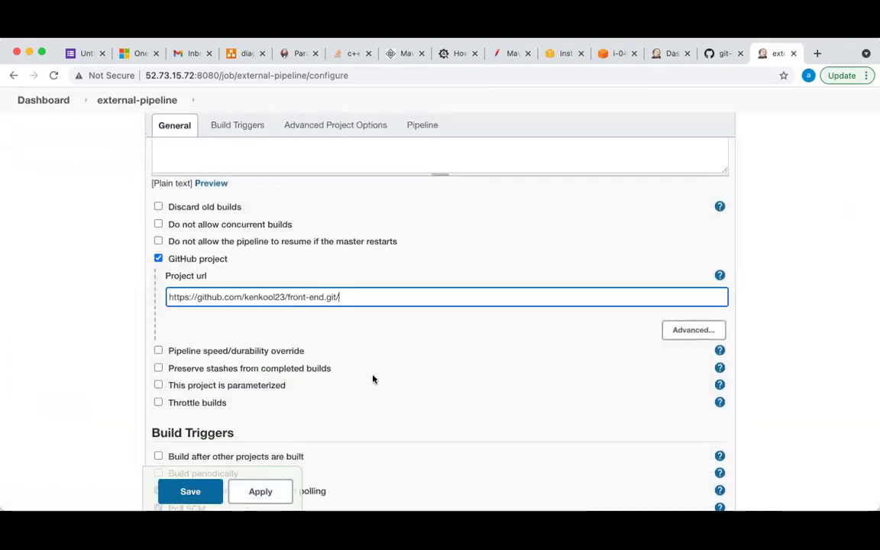
{"action": "scroll", "coordinate": [373, 379], "scroll_direction": "down", "scroll_amount": 5}
{"action": "left_click", "coordinate": [196, 364]}
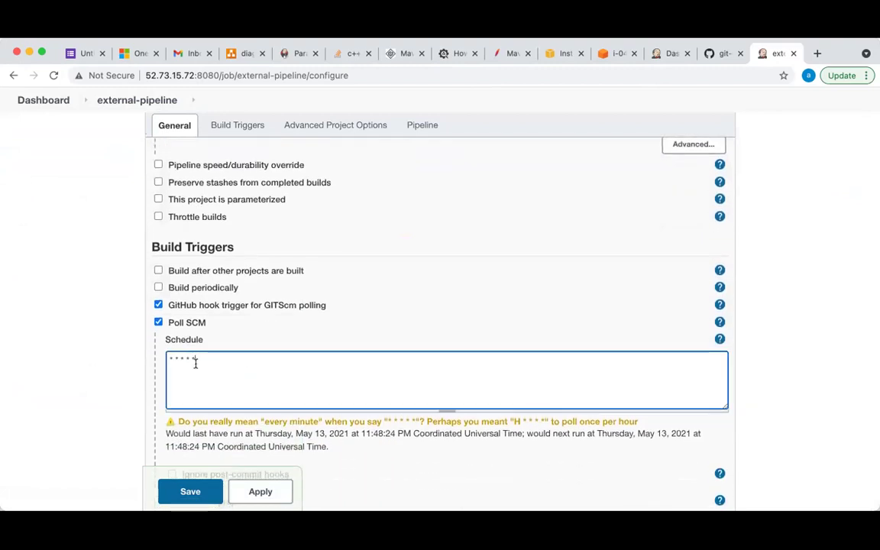
{"action": "scroll", "coordinate": [289, 352], "scroll_direction": "down", "scroll_amount": 10}
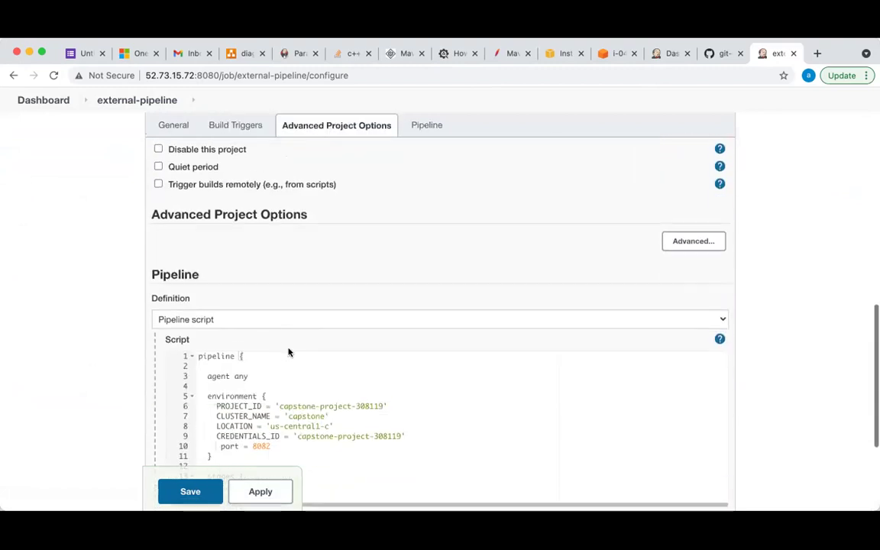
{"action": "scroll", "coordinate": [321, 351], "scroll_direction": "up", "scroll_amount": 3}
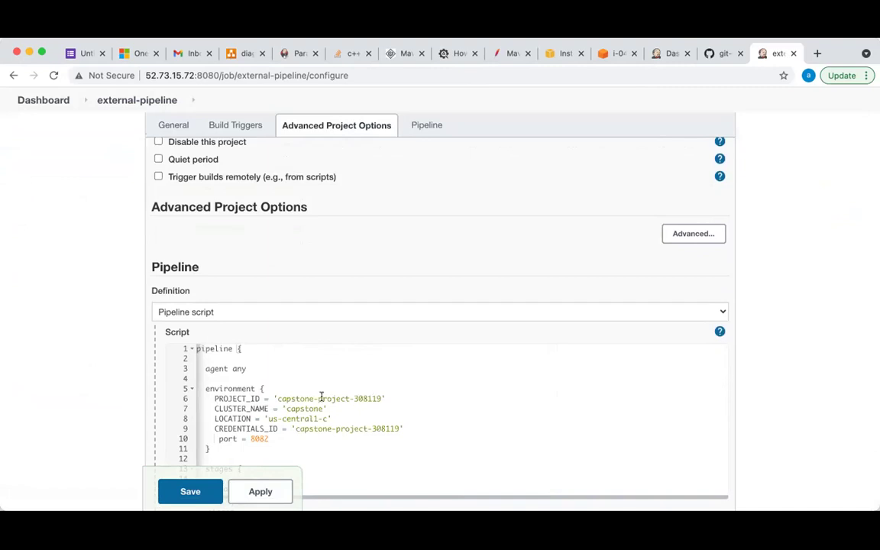
{"action": "scroll", "coordinate": [344, 386], "scroll_direction": "down", "scroll_amount": 1}
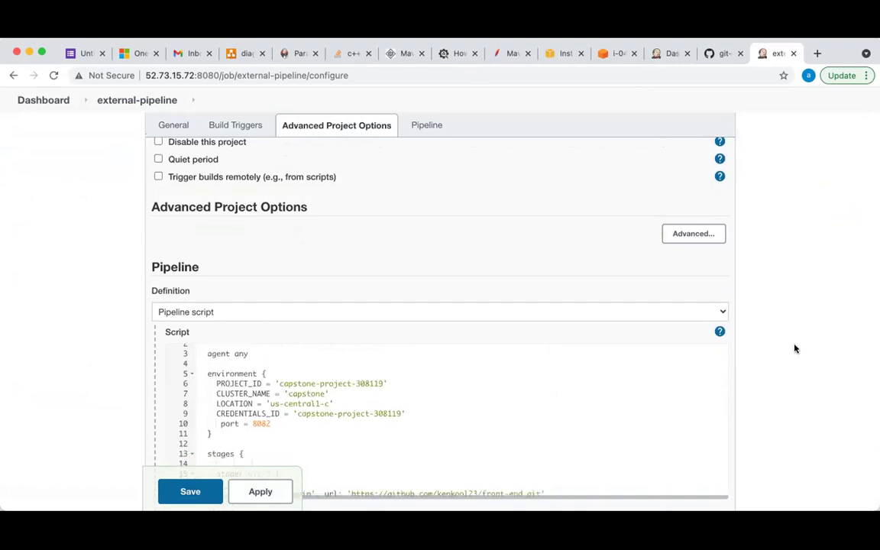
{"action": "scroll", "coordinate": [795, 349], "scroll_direction": "down", "scroll_amount": 2}
Enlarge the Pipeline script editor and read through the stages up to Deploy to GKE
{"action": "left_click_drag", "start_coordinate": [420, 410], "coordinate": [412, 510]}
{"action": "scroll", "coordinate": [448, 402], "scroll_direction": "down", "scroll_amount": 1}
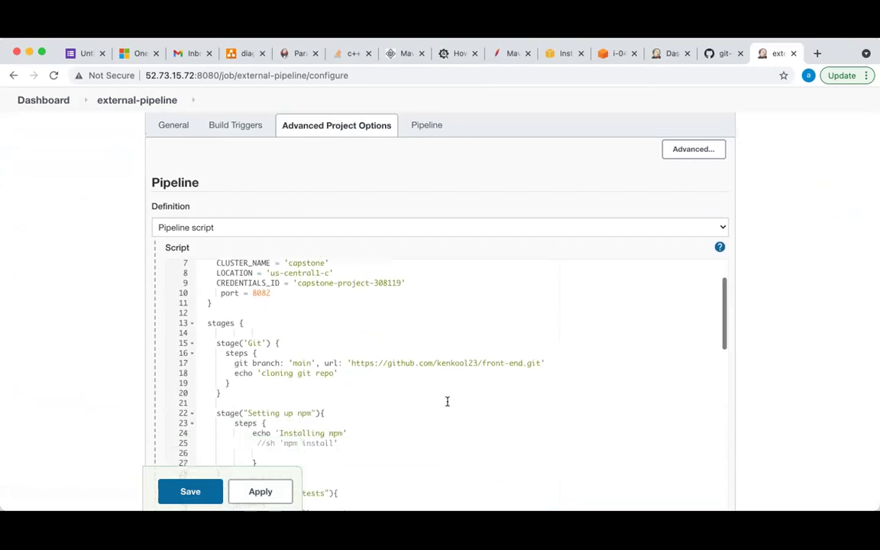
{"action": "scroll", "coordinate": [449, 401], "scroll_direction": "up", "scroll_amount": 2}
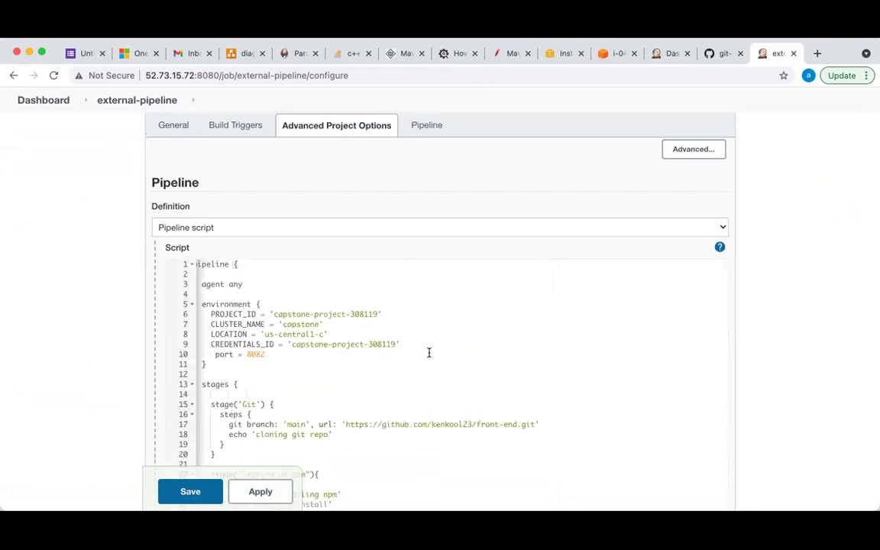
{"action": "scroll", "coordinate": [429, 352], "scroll_direction": "down", "scroll_amount": 5}
{"action": "scroll", "coordinate": [428, 353], "scroll_direction": "down", "scroll_amount": 5}
{"action": "scroll", "coordinate": [429, 352], "scroll_direction": "up", "scroll_amount": 1}
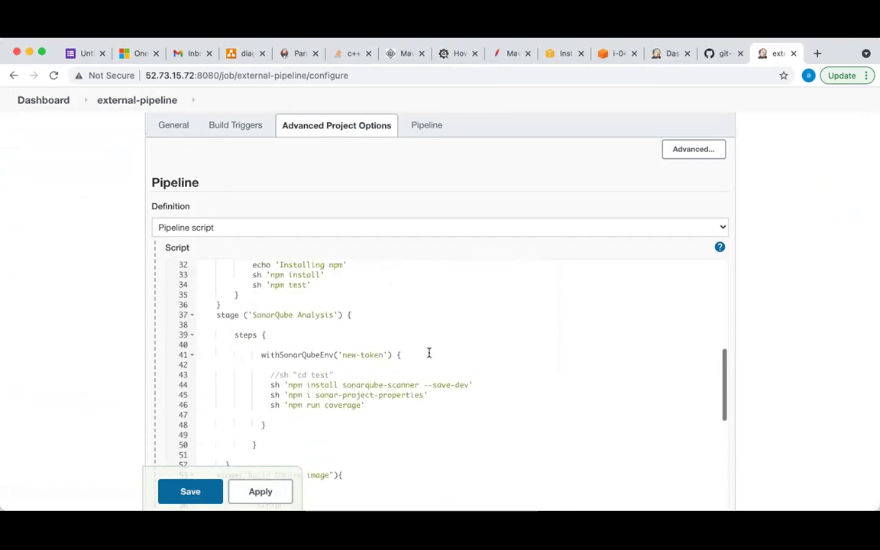
{"action": "scroll", "coordinate": [373, 374], "scroll_direction": "down", "scroll_amount": 12}
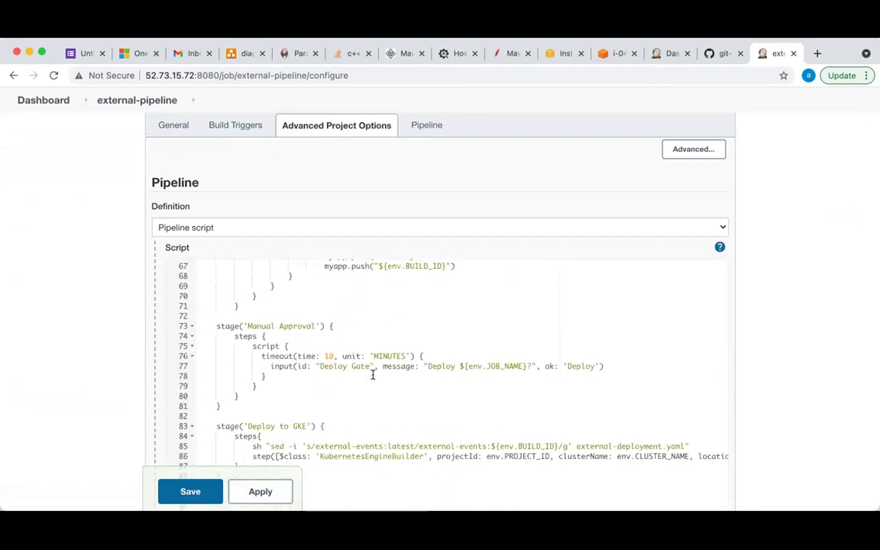
{"action": "scroll", "coordinate": [372, 373], "scroll_direction": "up", "scroll_amount": 15}
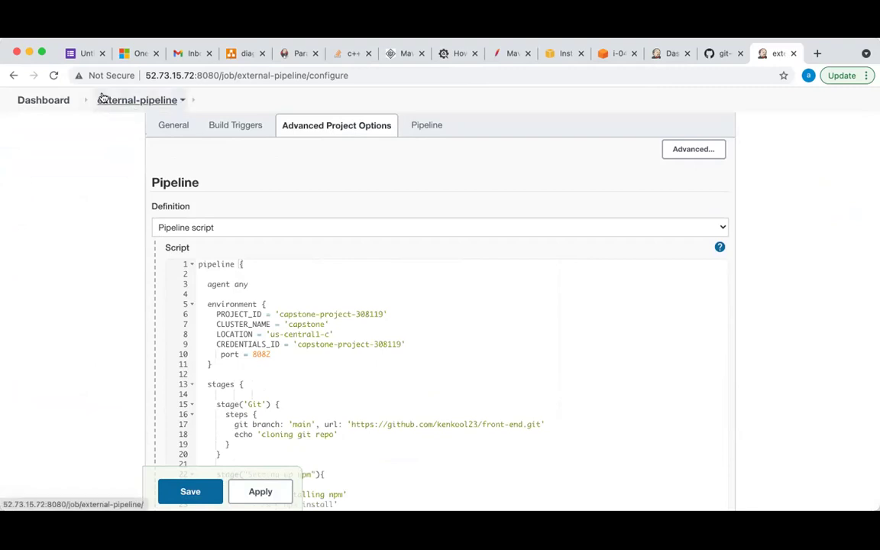
{"action": "left_click", "coordinate": [119, 101]}
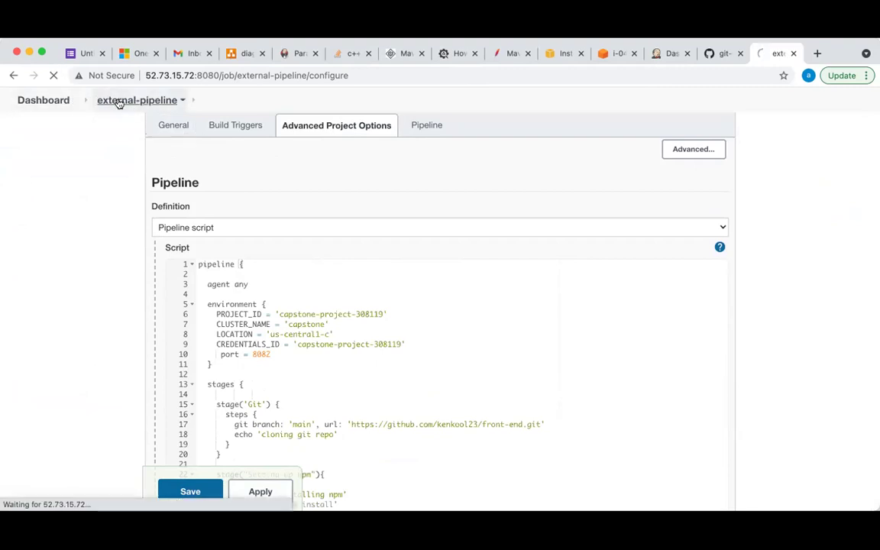
Close the old Jenkins server's tab and return to the 3.91.9.75 dashboard showing First-project and Second-job
{"action": "left_click", "coordinate": [44, 98]}
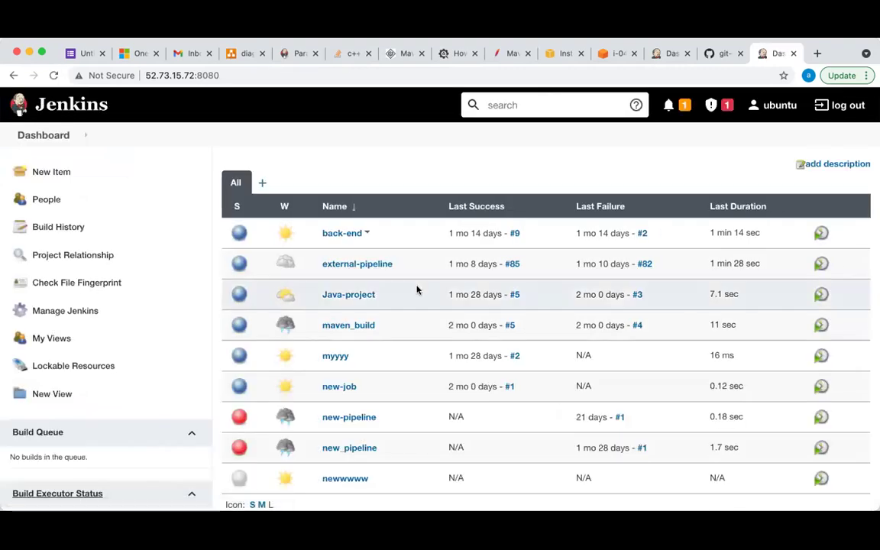
{"action": "scroll", "coordinate": [440, 322], "scroll_direction": "down", "scroll_amount": 3}
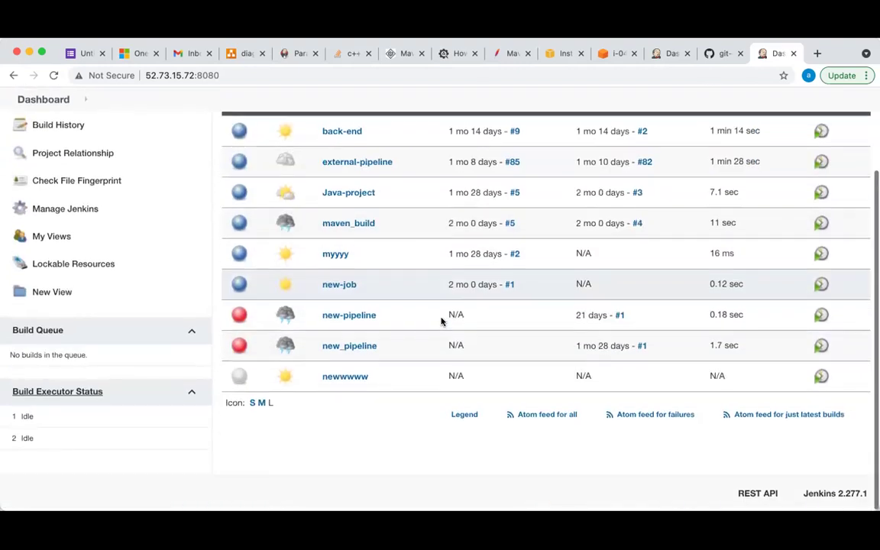
{"action": "scroll", "coordinate": [441, 321], "scroll_direction": "up", "scroll_amount": 3}
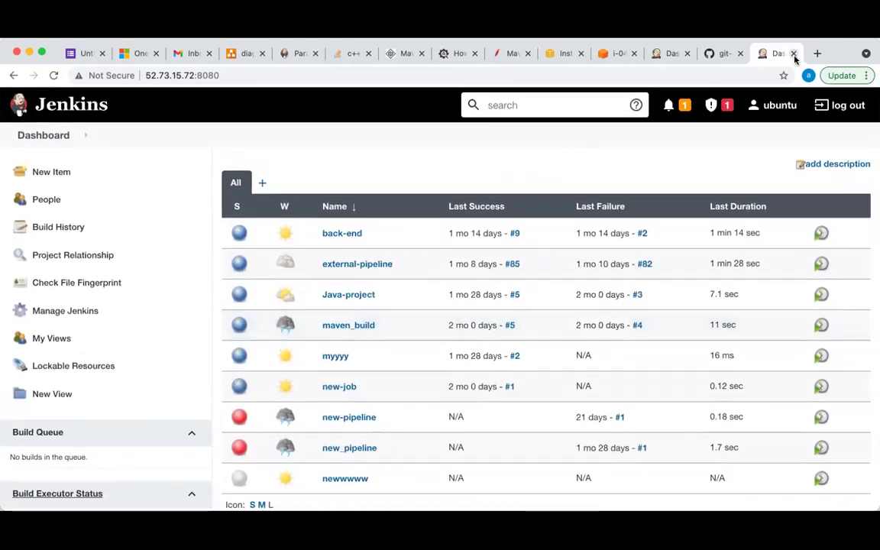
{"action": "left_click", "coordinate": [794, 53]}
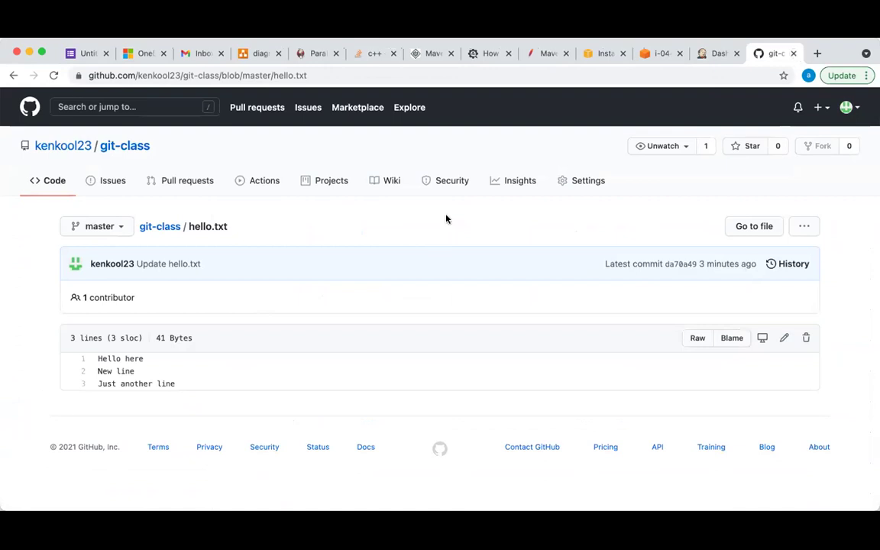
{"action": "left_click", "coordinate": [710, 54]}
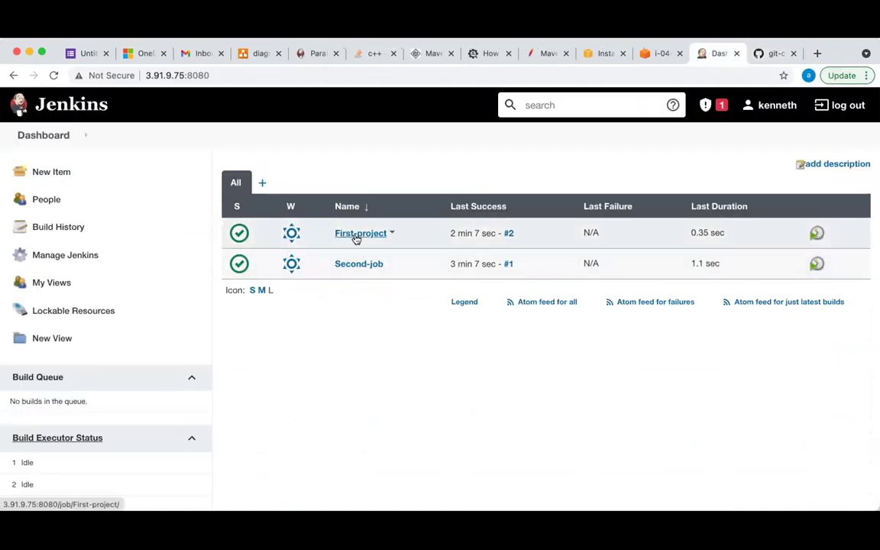
Create a new Pipeline job named new-pipeline
{"action": "left_click", "coordinate": [51, 173]}
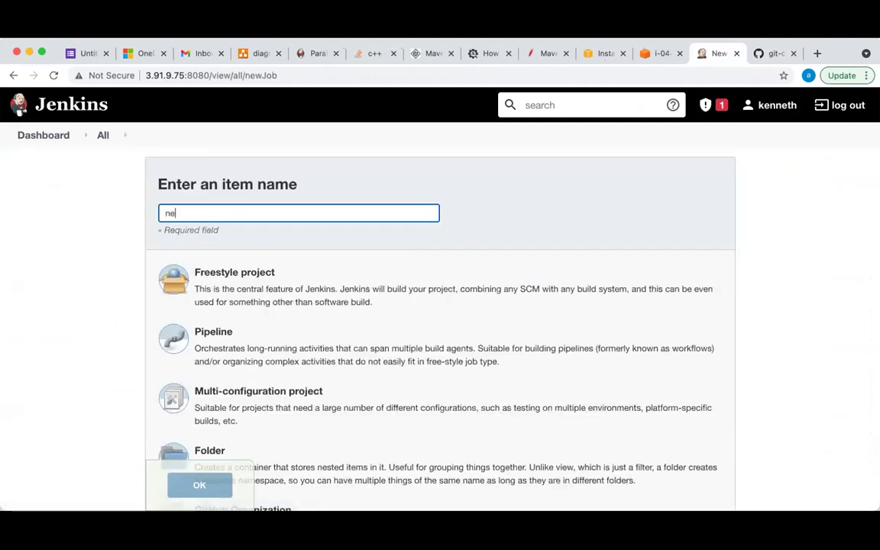
{"action": "type", "text": "new-pipeline"}
{"action": "left_click", "coordinate": [276, 345]}
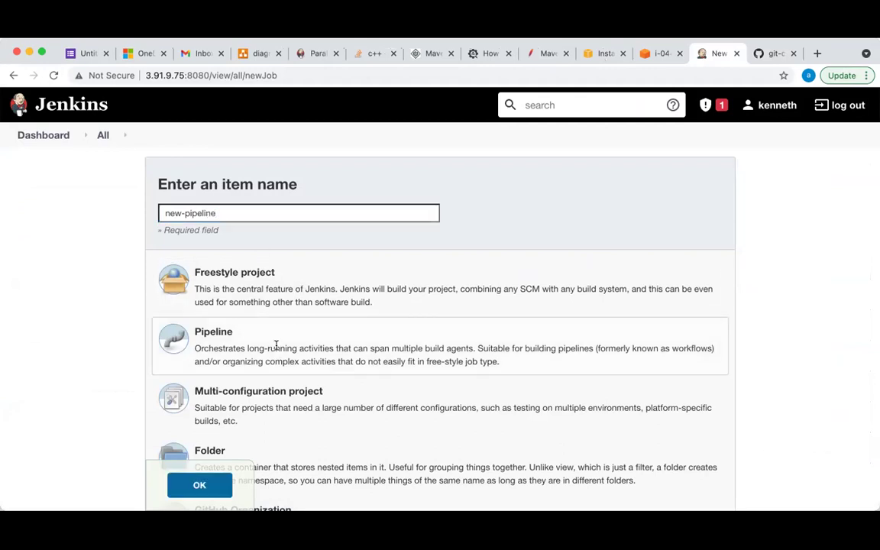
{"action": "scroll", "coordinate": [222, 345], "scroll_direction": "down", "scroll_amount": 4}
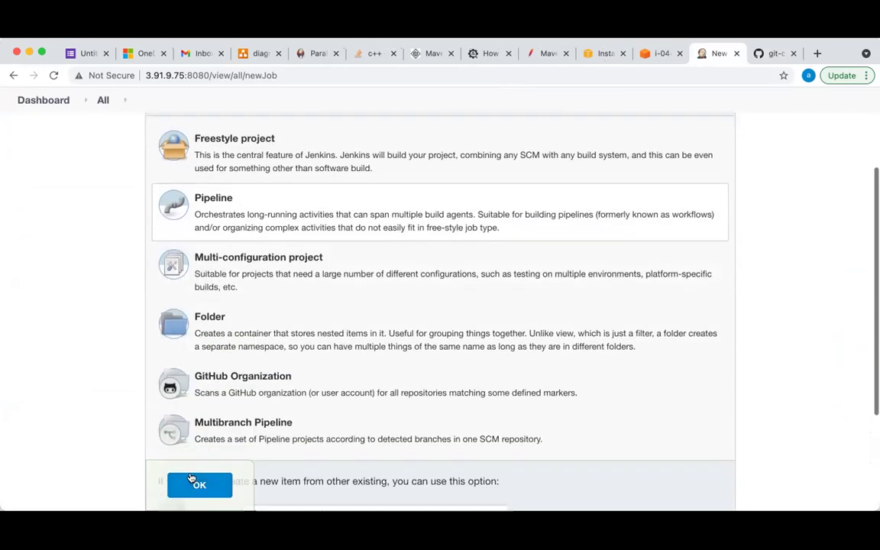
{"action": "left_click", "coordinate": [200, 486]}
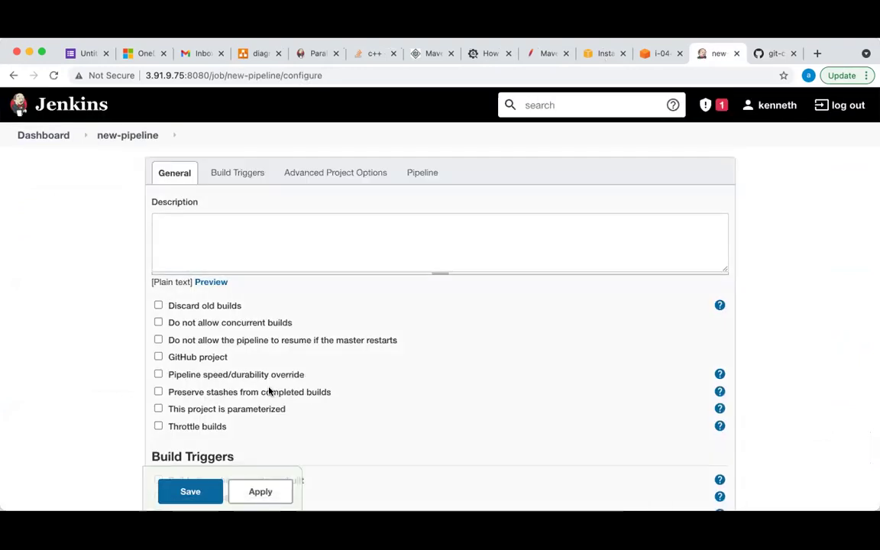
Fill new-pipeline's script with the Hello World sample and view the job's status page
{"action": "scroll", "coordinate": [269, 392], "scroll_direction": "down", "scroll_amount": 5}
{"action": "scroll", "coordinate": [268, 391], "scroll_direction": "down", "scroll_amount": 5}
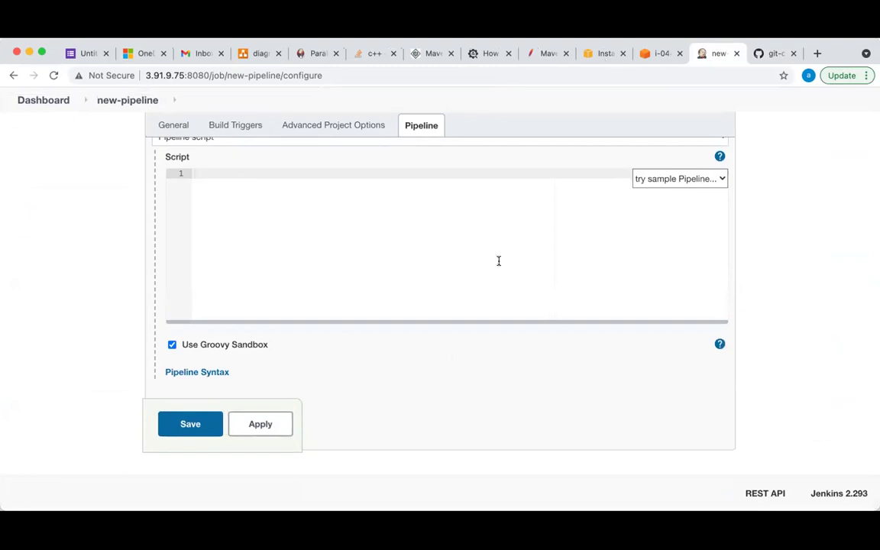
{"action": "left_click", "coordinate": [680, 180]}
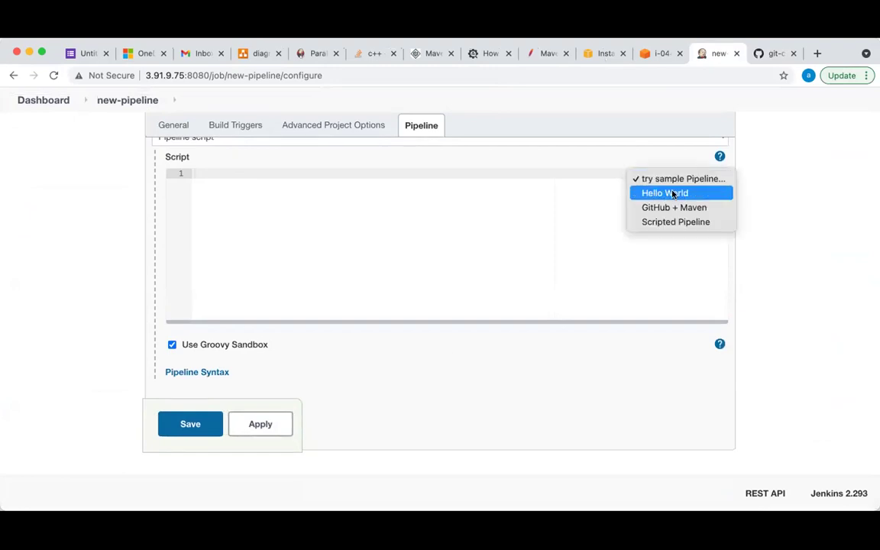
{"action": "left_click", "coordinate": [674, 194]}
{"action": "scroll", "coordinate": [367, 210], "scroll_direction": "up", "scroll_amount": 10}
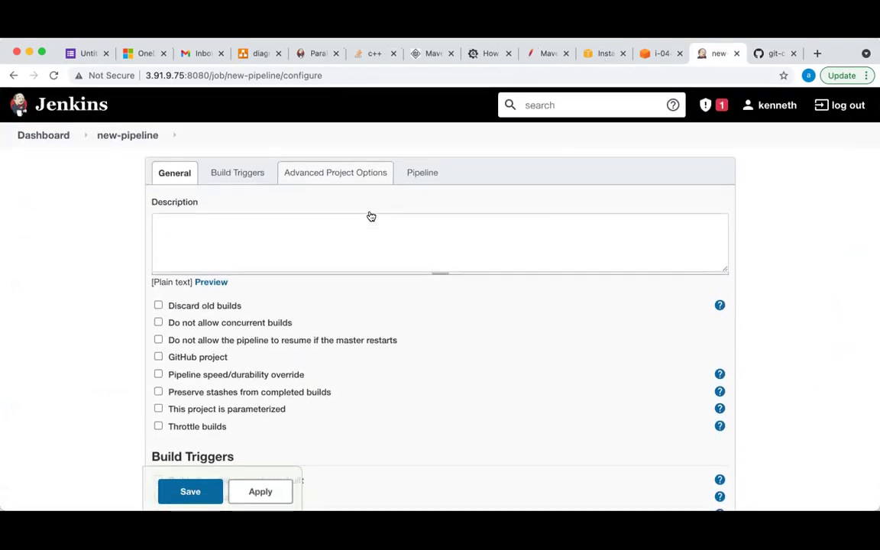
{"action": "left_click", "coordinate": [126, 137]}
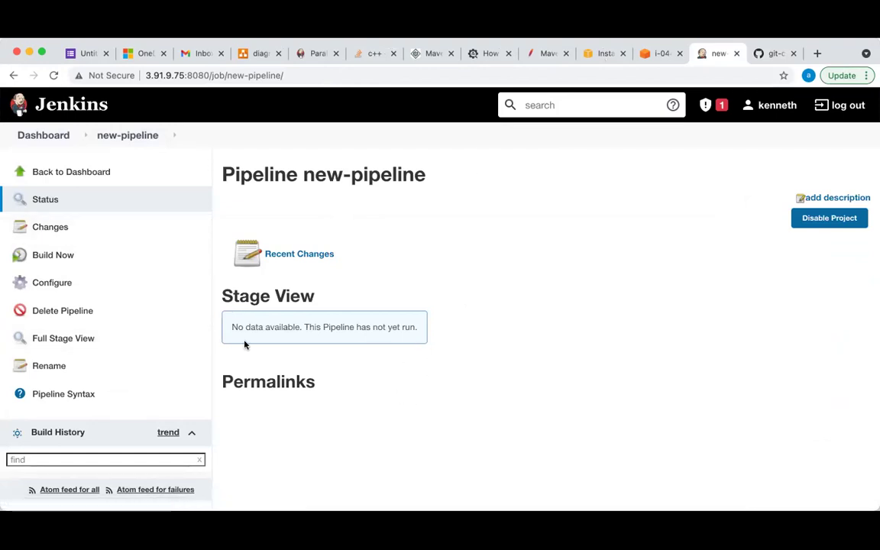
Glance at hello.txt on GitHub and the new-pipeline page, then move to the Jenkins-Server terminal
{"action": "left_click", "coordinate": [766, 55]}
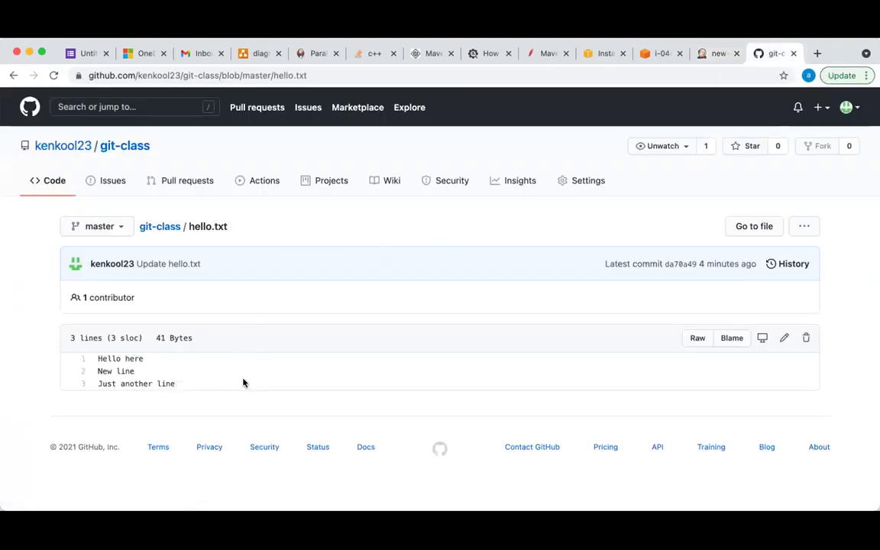
{"action": "left_click", "coordinate": [711, 54]}
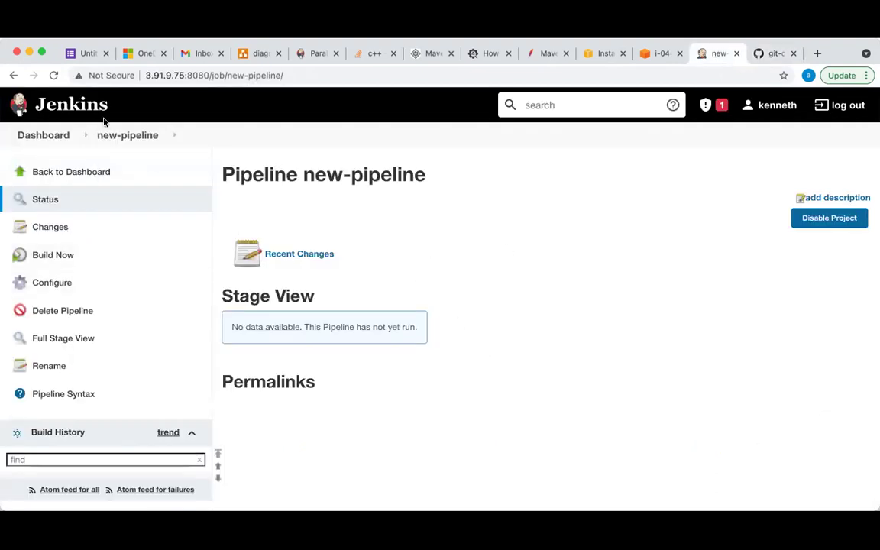
{"action": "scroll", "coordinate": [136, 409], "scroll_direction": "down", "scroll_amount": 3}
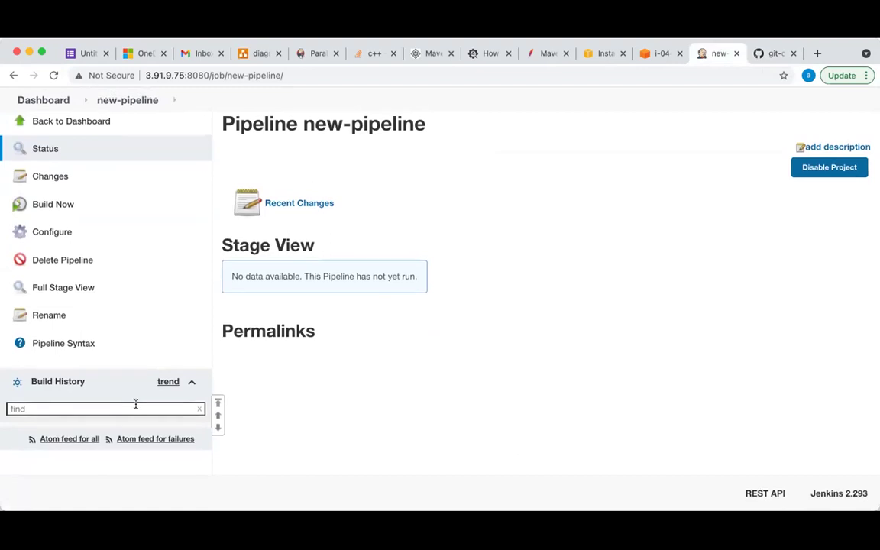
{"action": "scroll", "coordinate": [136, 409], "scroll_direction": "up", "scroll_amount": 3}
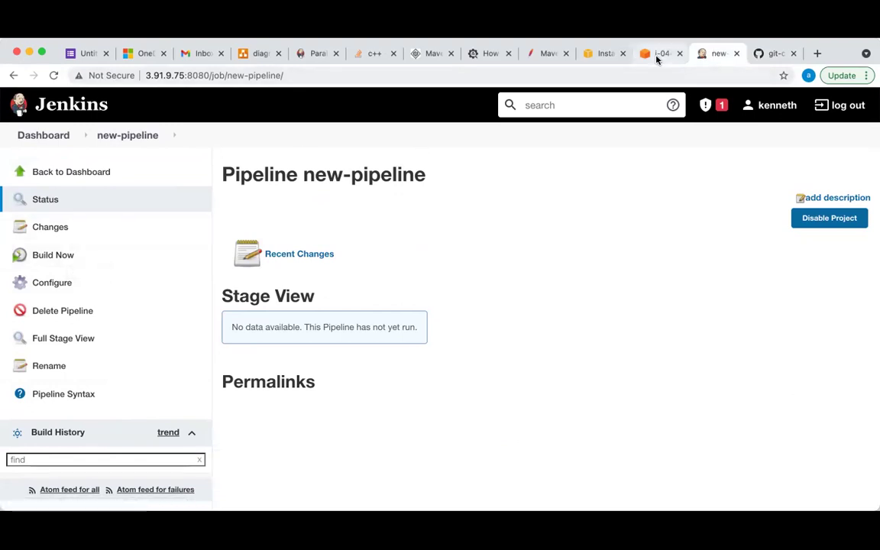
{"action": "left_click", "coordinate": [657, 54]}
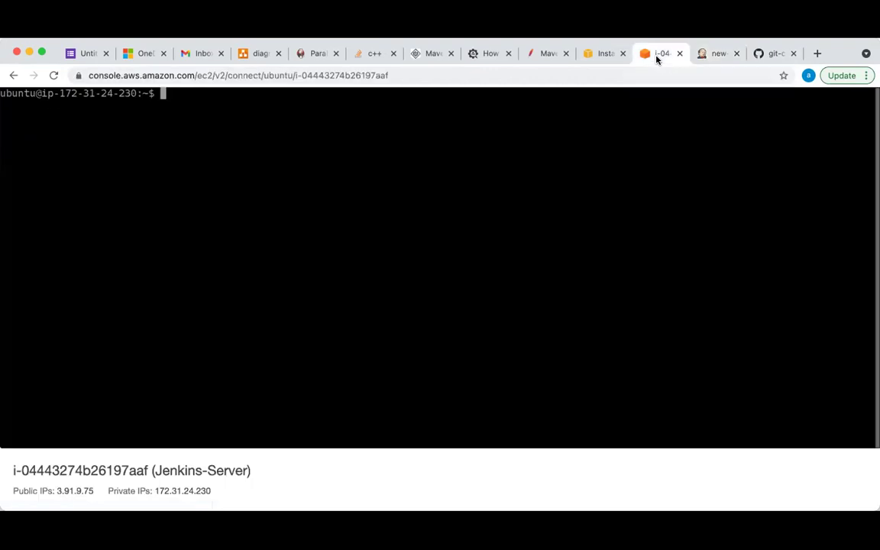
Stop the Jenkins-old EC2 instance and refresh the list so it shows Stopping
{"action": "left_click", "coordinate": [591, 53]}
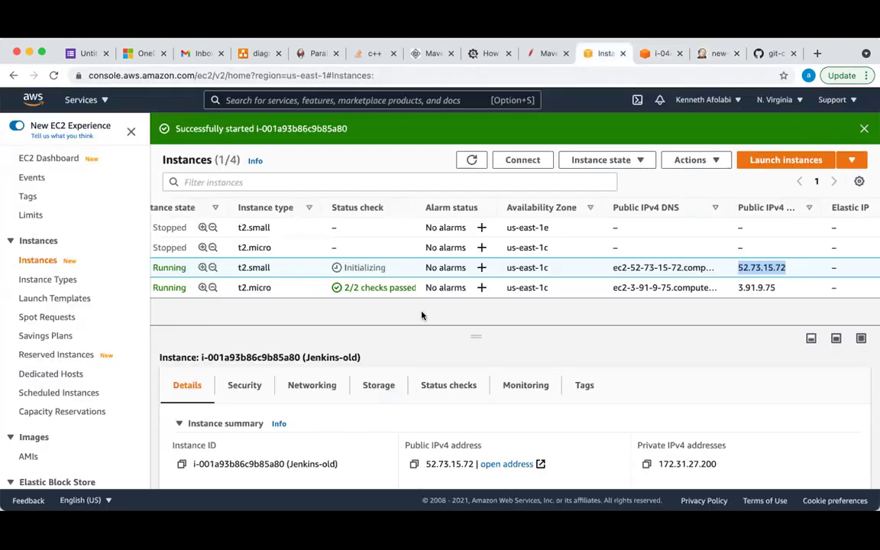
{"action": "scroll", "coordinate": [402, 265], "scroll_direction": "left", "scroll_amount": 5}
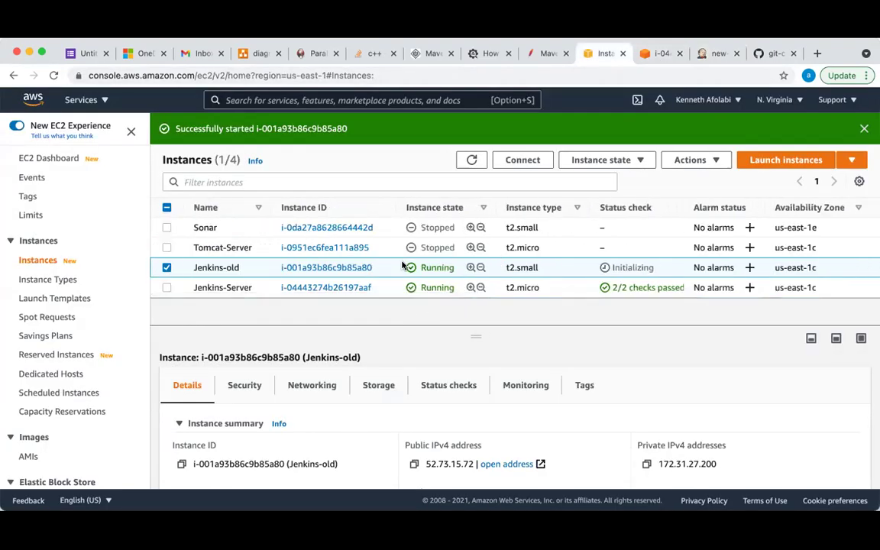
{"action": "scroll", "coordinate": [403, 265], "scroll_direction": "right", "scroll_amount": 5}
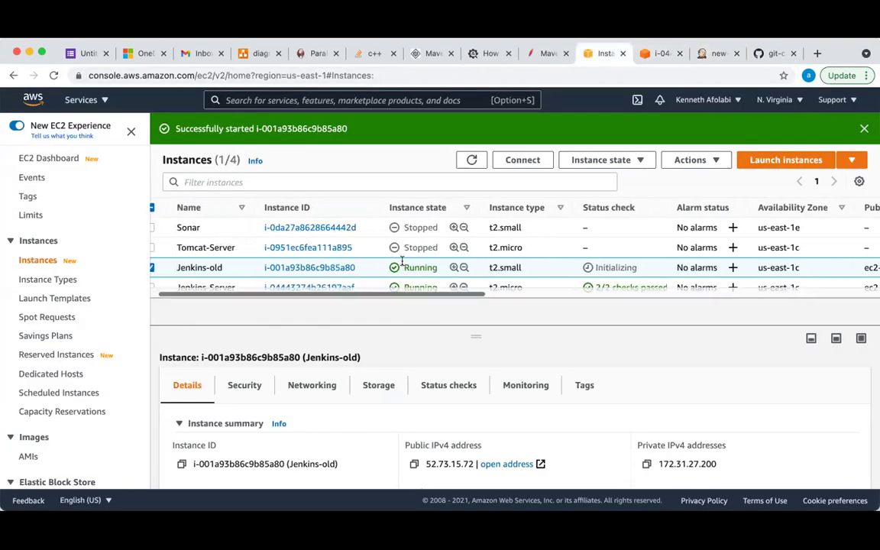
{"action": "left_click", "coordinate": [641, 160]}
{"action": "left_click", "coordinate": [601, 182]}
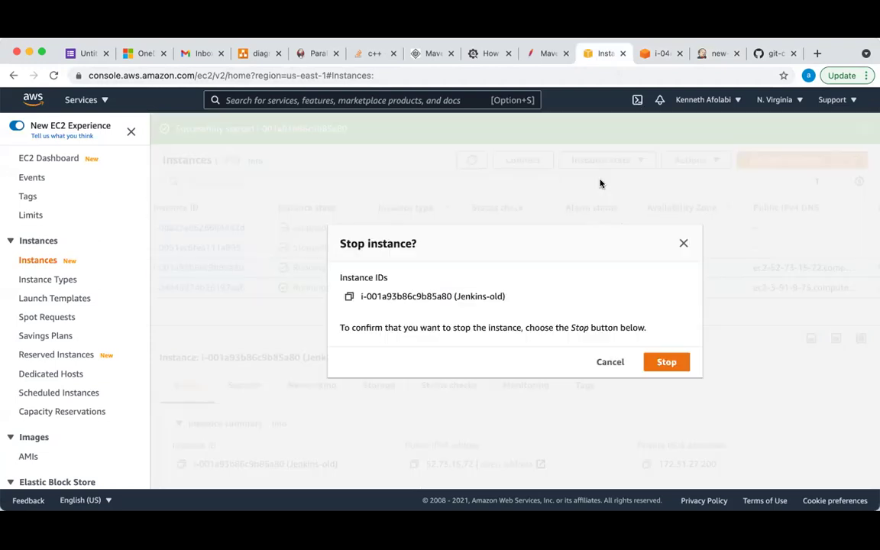
{"action": "left_click", "coordinate": [666, 362]}
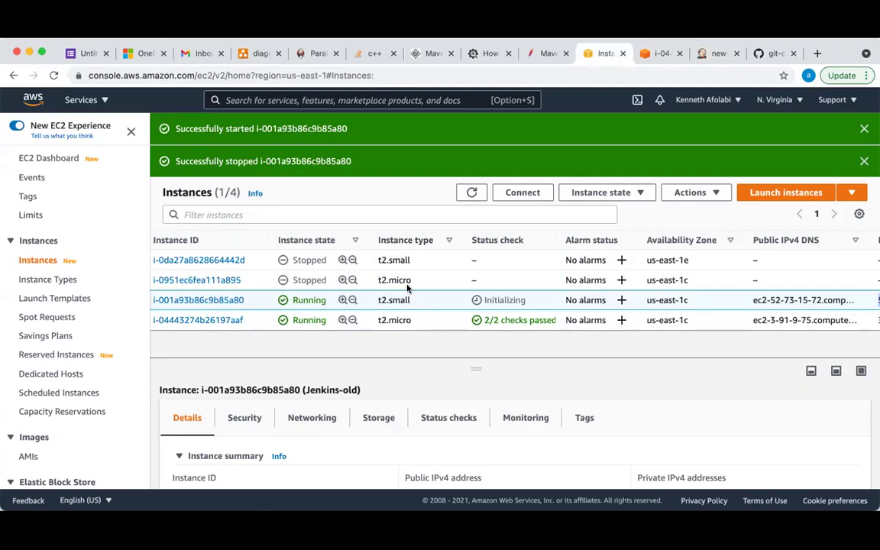
{"action": "scroll", "coordinate": [407, 286], "scroll_direction": "left", "scroll_amount": 5}
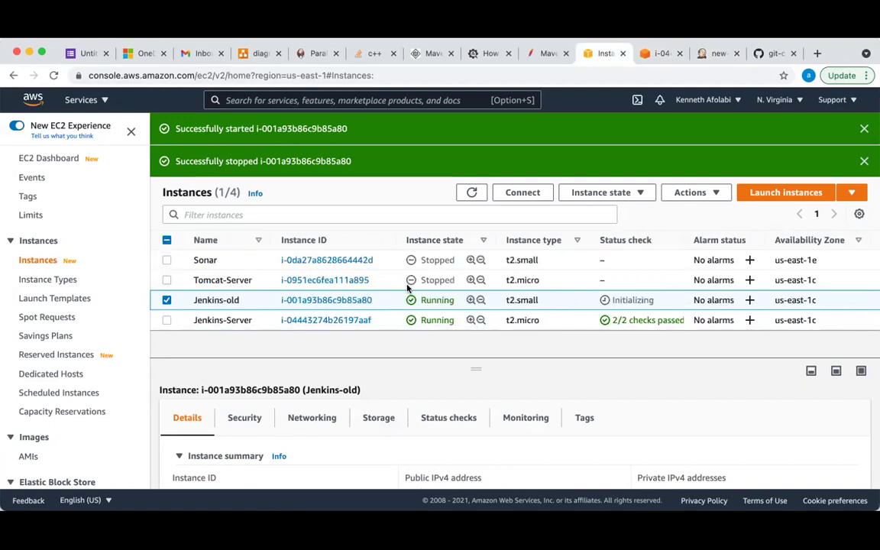
{"action": "left_click", "coordinate": [167, 300]}
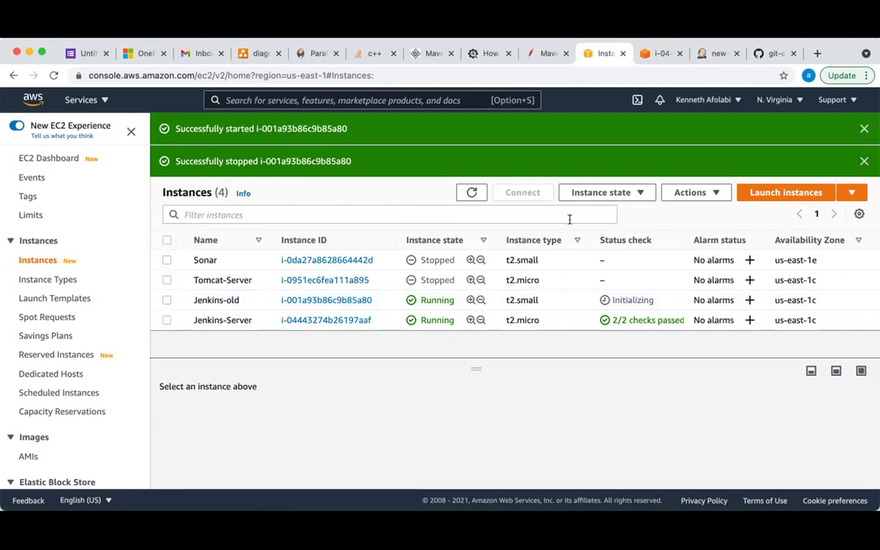
{"action": "left_click", "coordinate": [472, 191]}
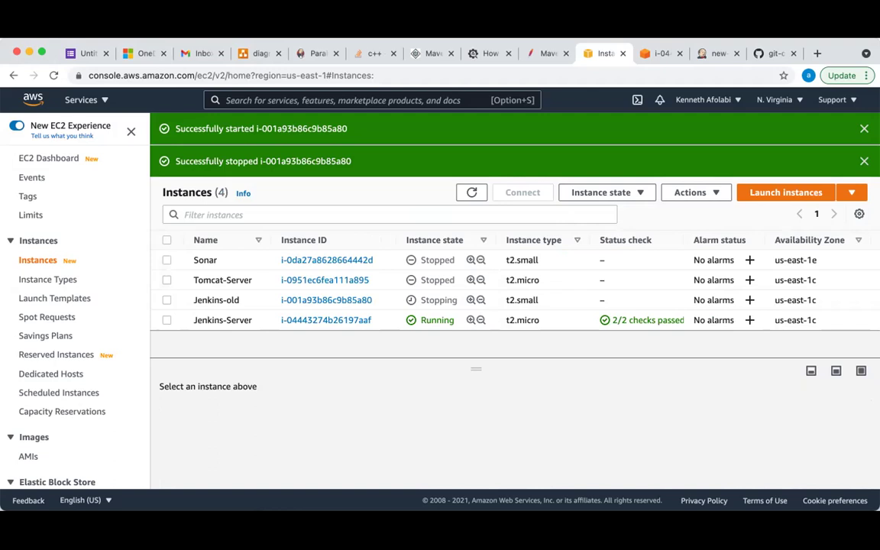
Glance over the terminal, Instances, new-pipeline and hello.txt pages, then start a blank tab
{"action": "left_click", "coordinate": [656, 55]}
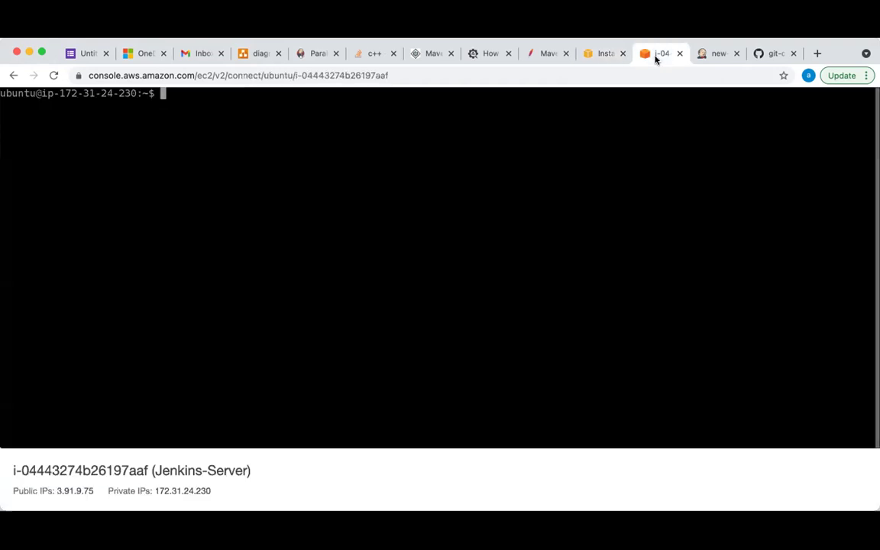
{"action": "left_click", "coordinate": [599, 55]}
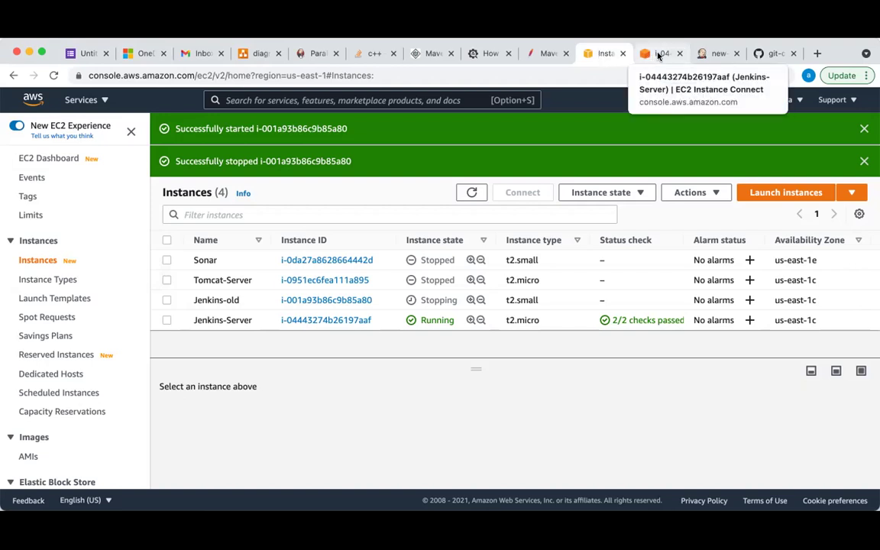
{"action": "left_click", "coordinate": [716, 55]}
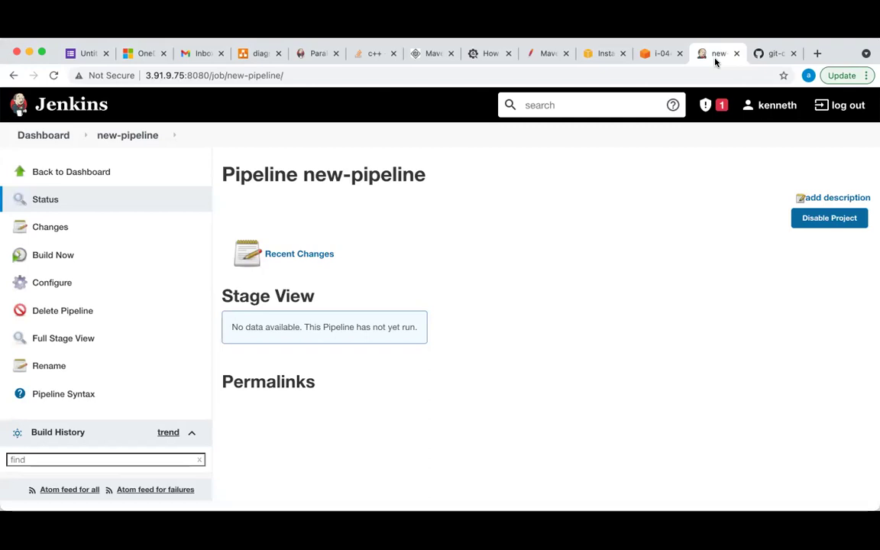
{"action": "left_click", "coordinate": [770, 55]}
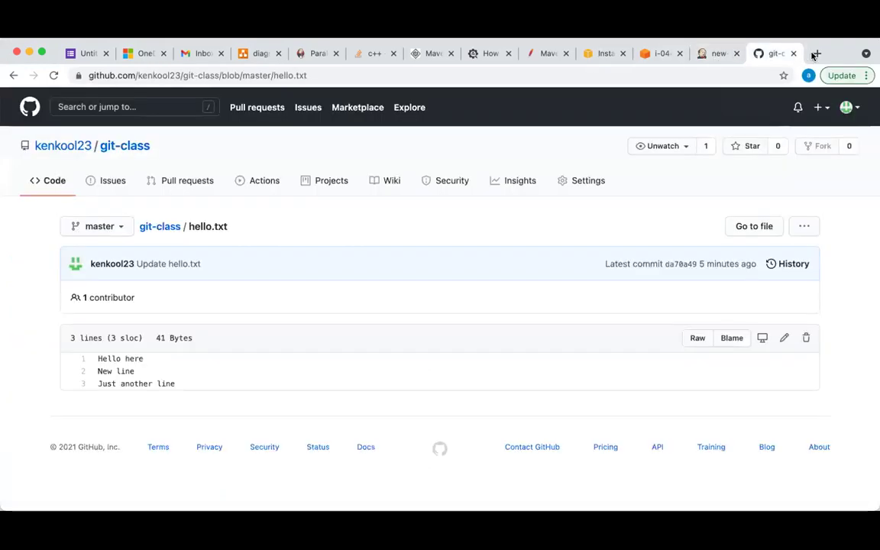
{"action": "left_click", "coordinate": [816, 54]}
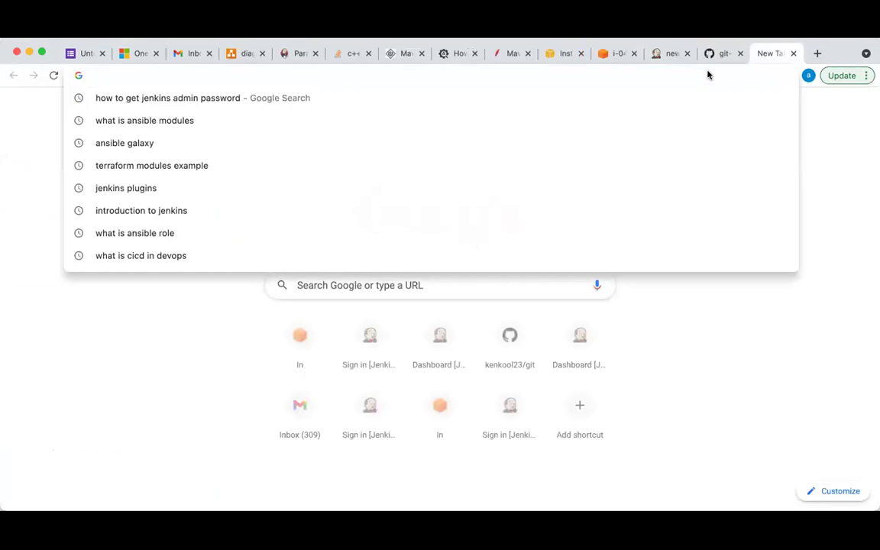
Search 'download jenkins on windows' and download the LTS Windows installer jenkins.msi from jenkins.io
{"action": "type", "text": "down"}
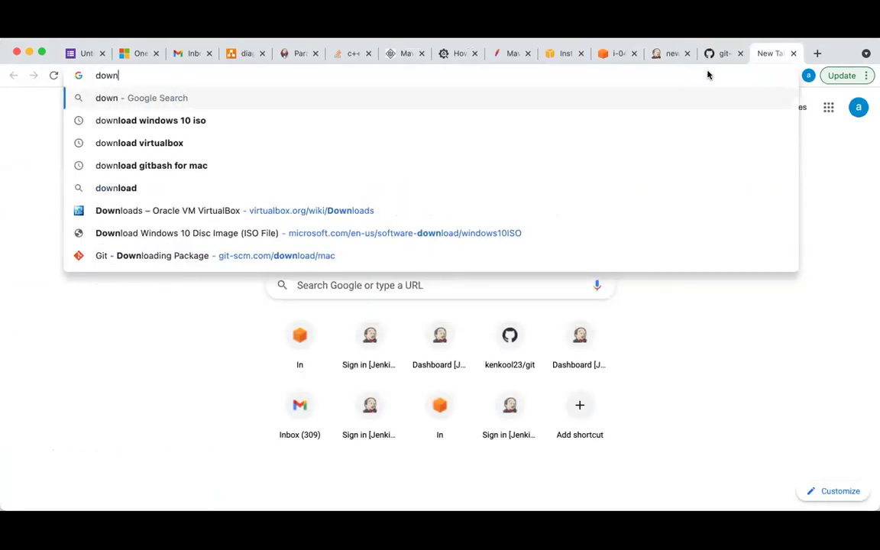
{"action": "type", "text": "load jenkin"}
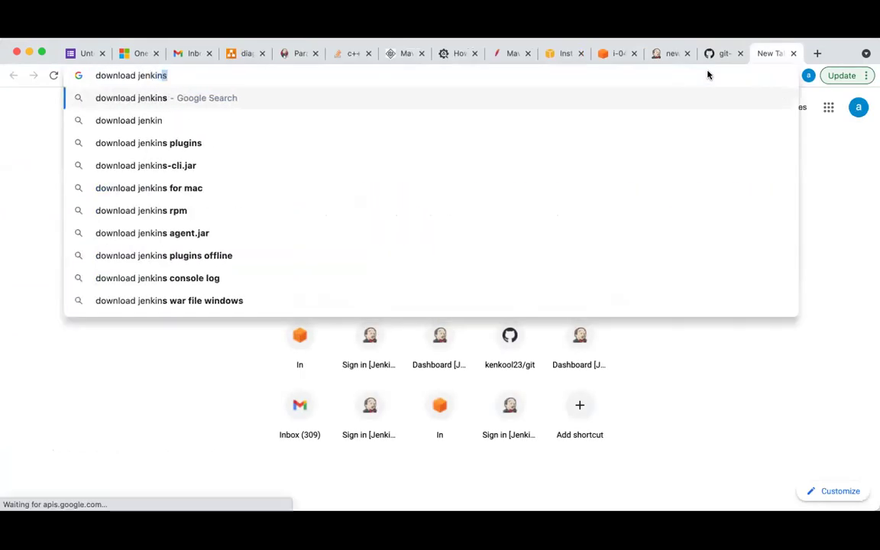
{"action": "type", "text": "s on windows"}
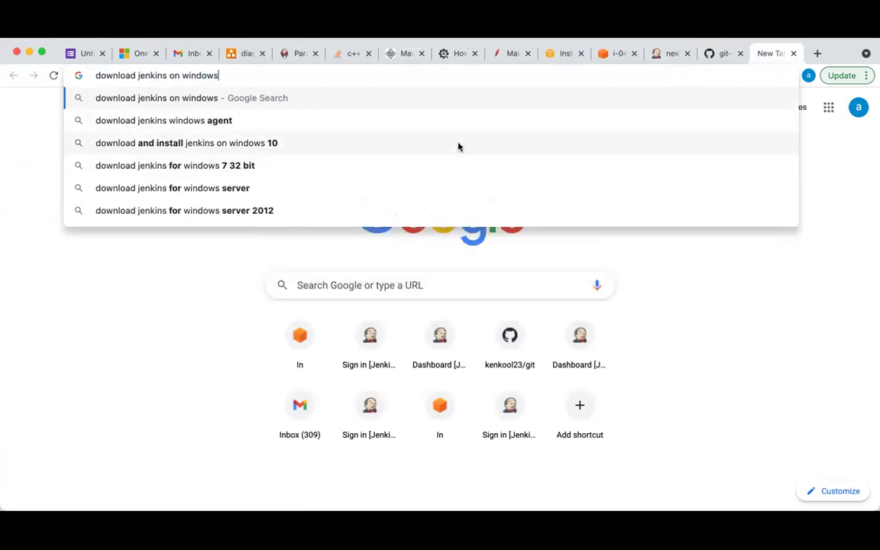
{"action": "left_click", "coordinate": [264, 142]}
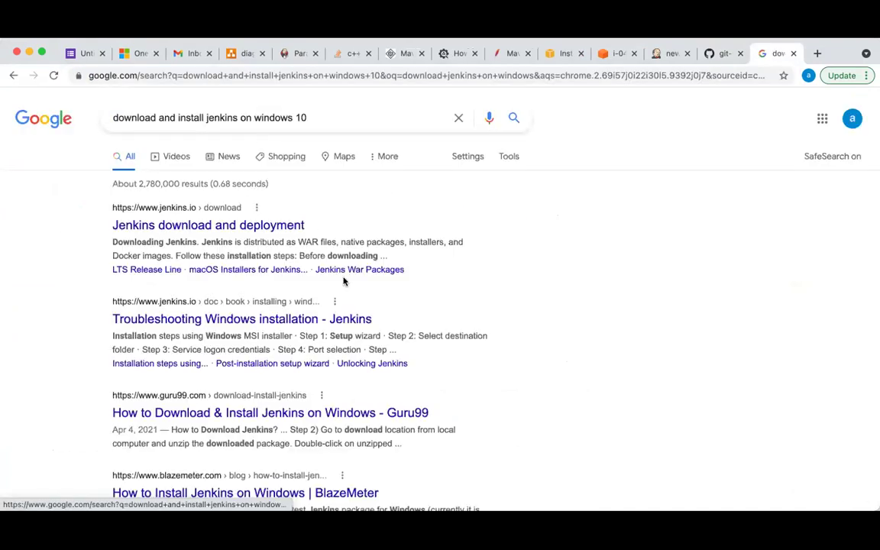
{"action": "left_click", "coordinate": [216, 226]}
{"action": "scroll", "coordinate": [301, 304], "scroll_direction": "down", "scroll_amount": 5}
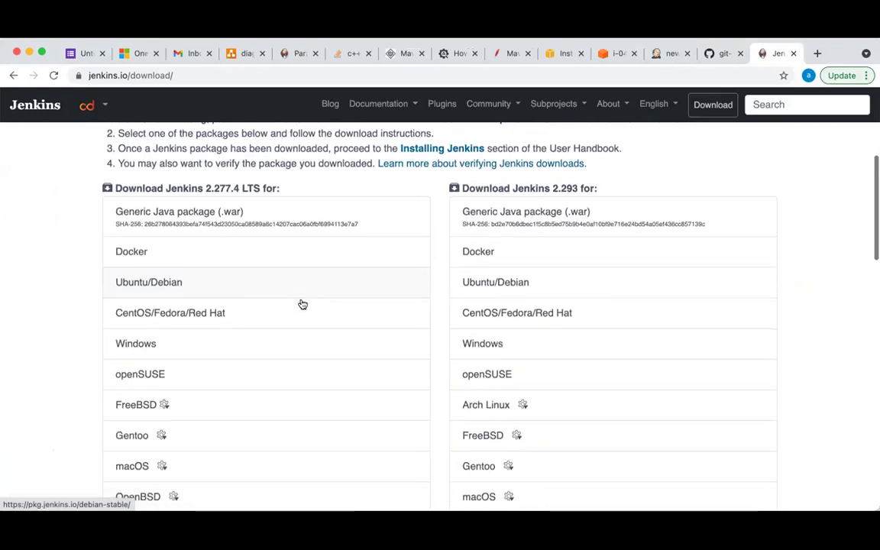
{"action": "scroll", "coordinate": [303, 304], "scroll_direction": "down", "scroll_amount": 1}
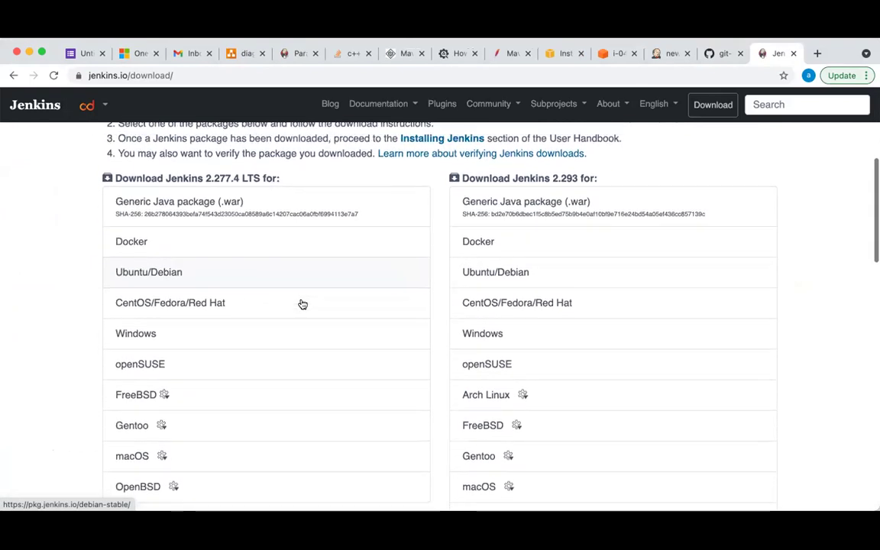
{"action": "left_click", "coordinate": [144, 334]}
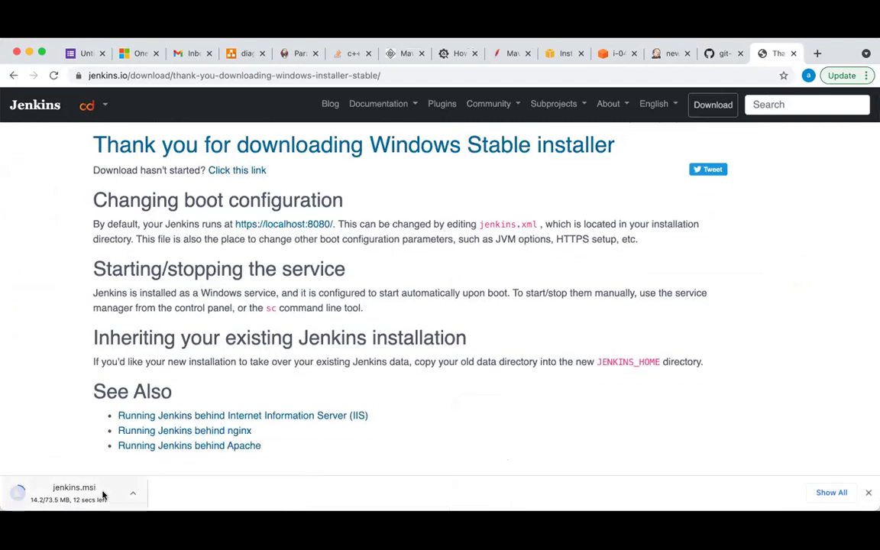
Try localhost:8080 in a new tab, then discard it and return to the download page
{"action": "scroll", "coordinate": [408, 356], "scroll_direction": "down", "scroll_amount": 5}
{"action": "scroll", "coordinate": [408, 356], "scroll_direction": "up", "scroll_amount": 5}
{"action": "scroll", "coordinate": [408, 356], "scroll_direction": "down", "scroll_amount": 2}
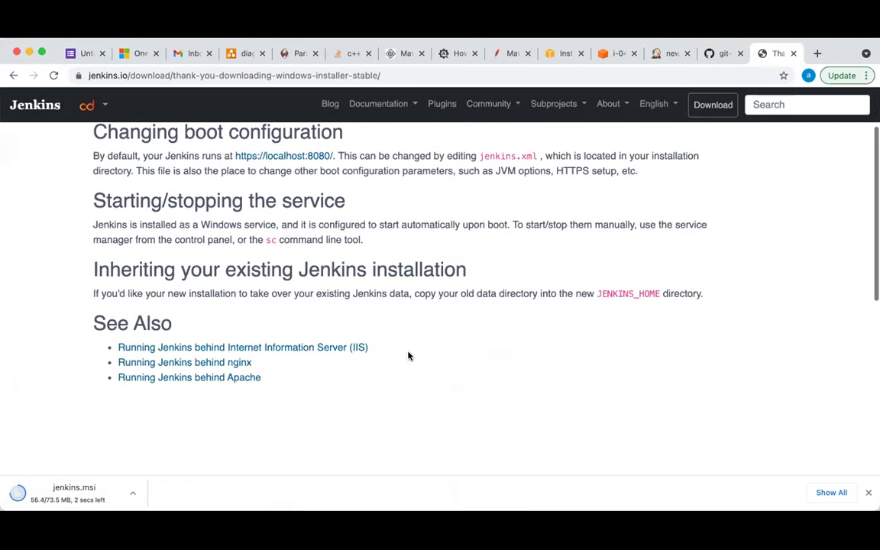
{"action": "left_click", "coordinate": [817, 53]}
{"action": "type", "text": "l"}
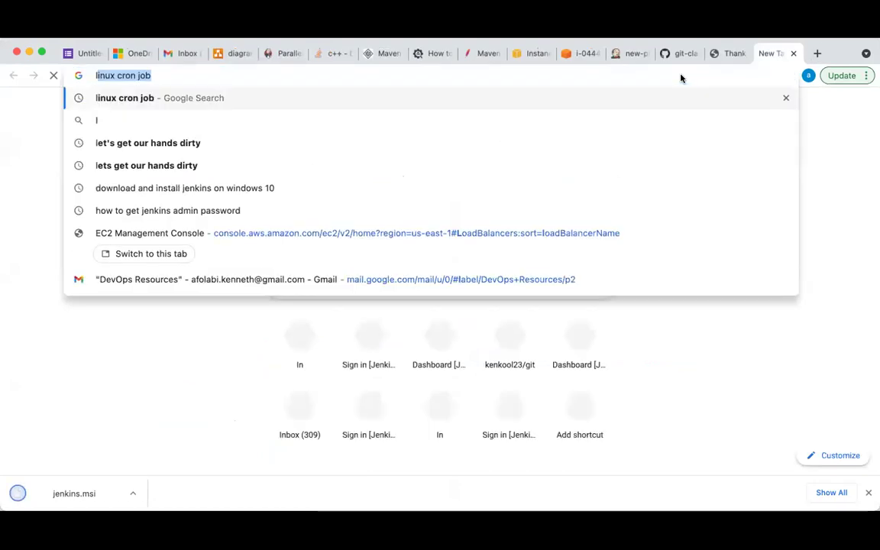
{"action": "type", "text": "ocalhost"}
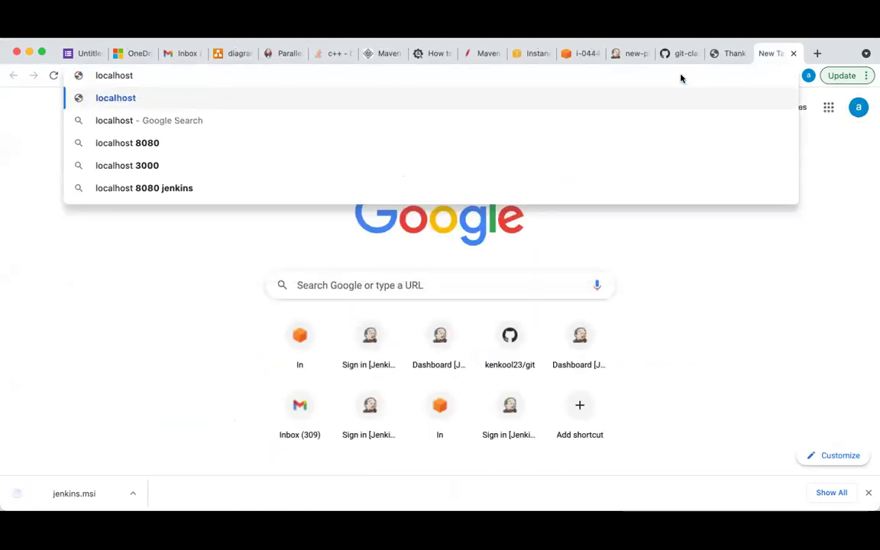
{"action": "type", "text": ":"}
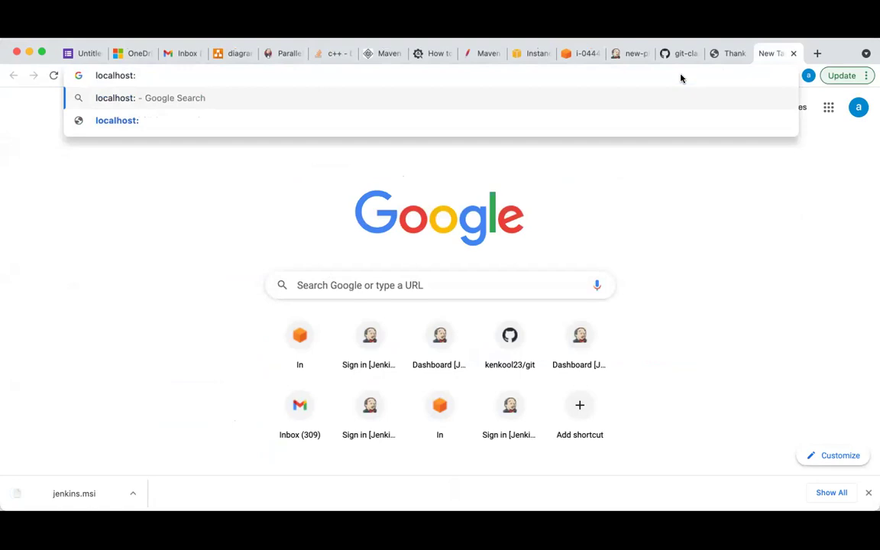
{"action": "type", "text": "8080"}
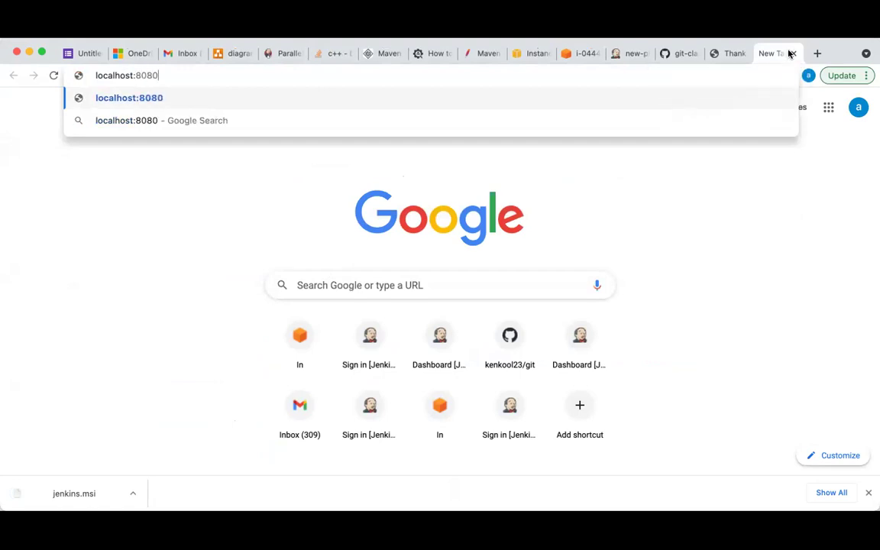
{"action": "left_click", "coordinate": [791, 53]}
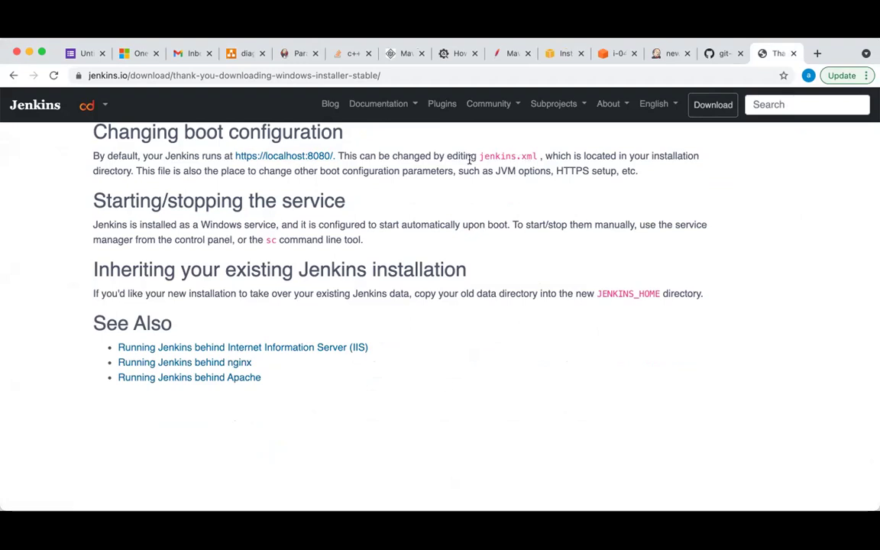
Read through the installer thank-you page, then return to the Jenkins new-pipeline job page
{"action": "scroll", "coordinate": [472, 300], "scroll_direction": "up", "scroll_amount": 3}
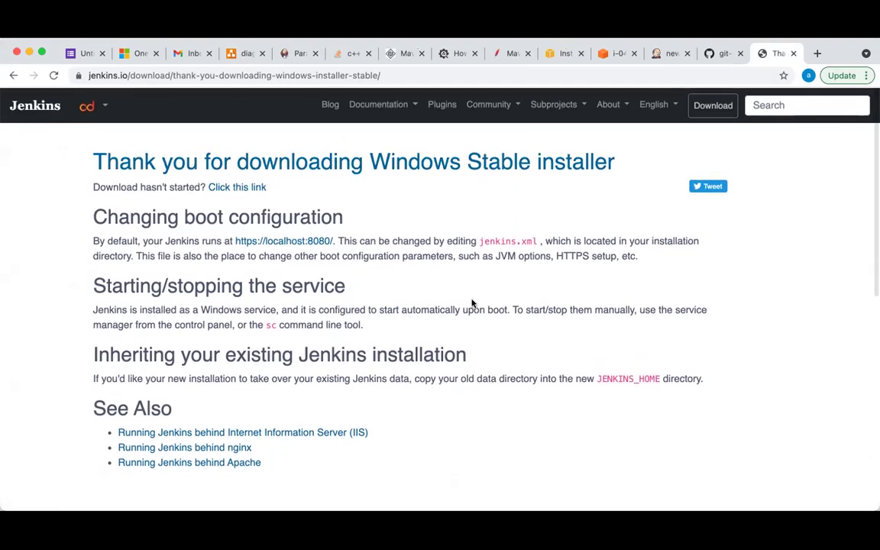
{"action": "scroll", "coordinate": [471, 302], "scroll_direction": "down", "scroll_amount": 10}
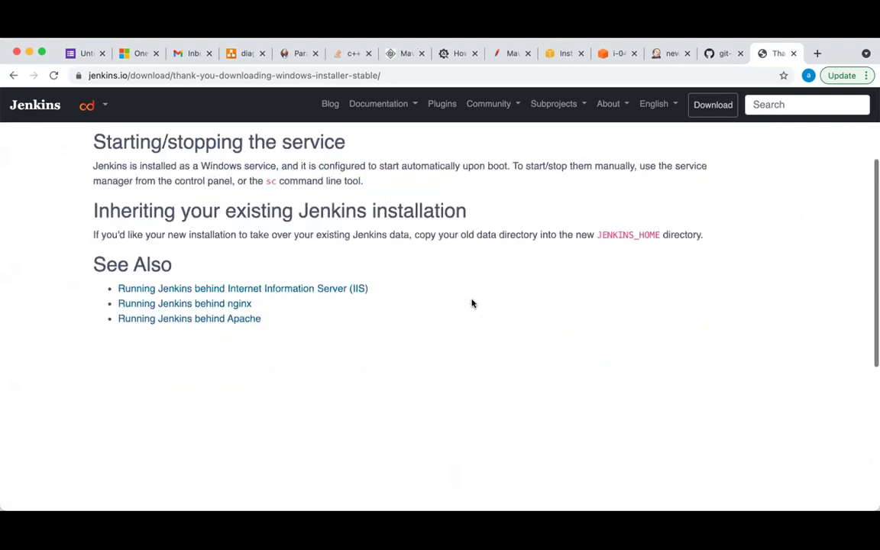
{"action": "scroll", "coordinate": [493, 283], "scroll_direction": "up", "scroll_amount": 10}
{"action": "scroll", "coordinate": [493, 284], "scroll_direction": "down", "scroll_amount": 2}
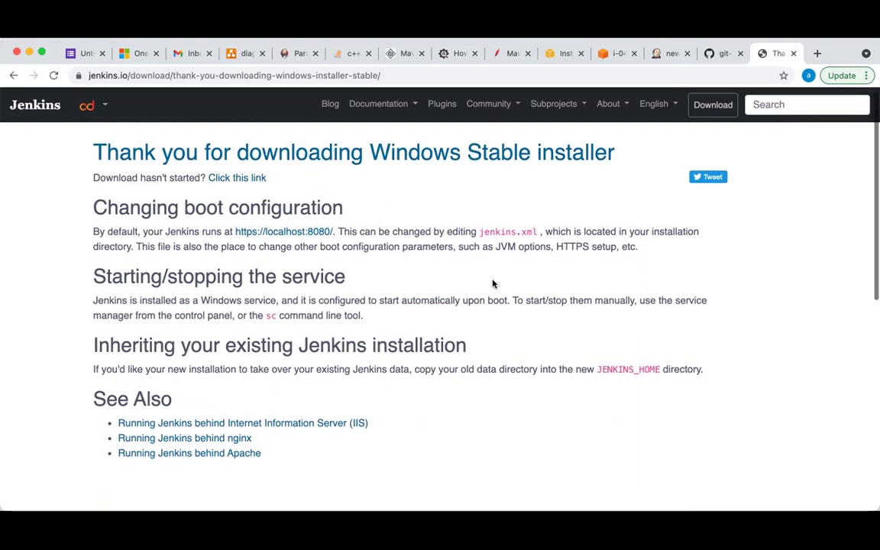
{"action": "scroll", "coordinate": [493, 284], "scroll_direction": "up", "scroll_amount": 3}
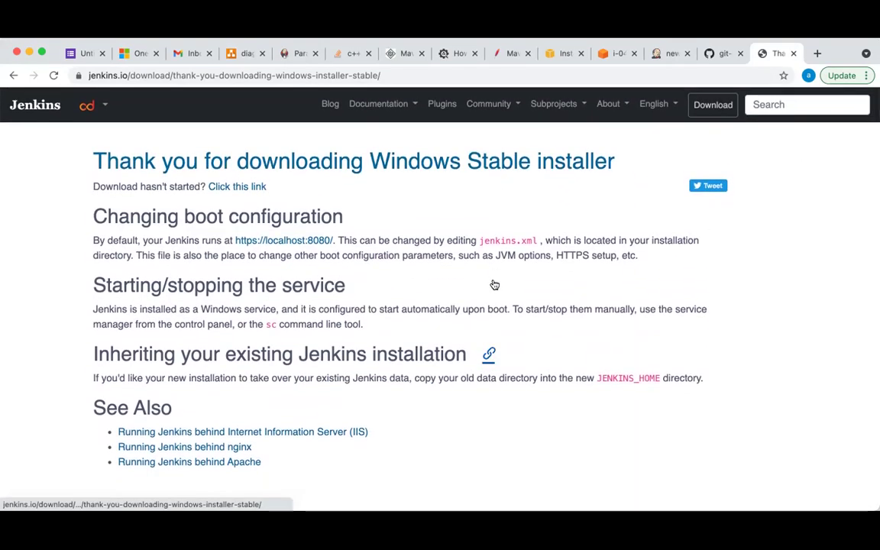
{"action": "left_click", "coordinate": [661, 59]}
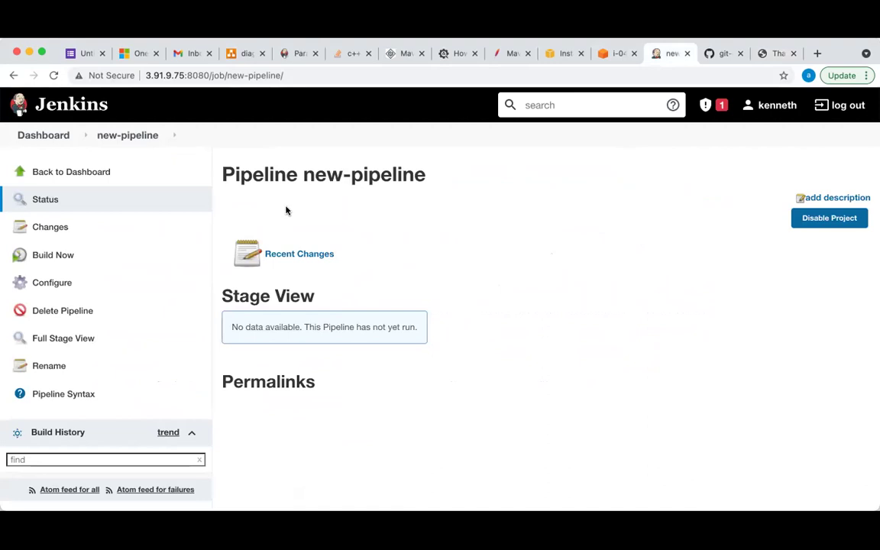
Return to the Jenkins dashboard, then bring the GitHub hello.txt page back up
{"action": "left_click", "coordinate": [47, 135]}
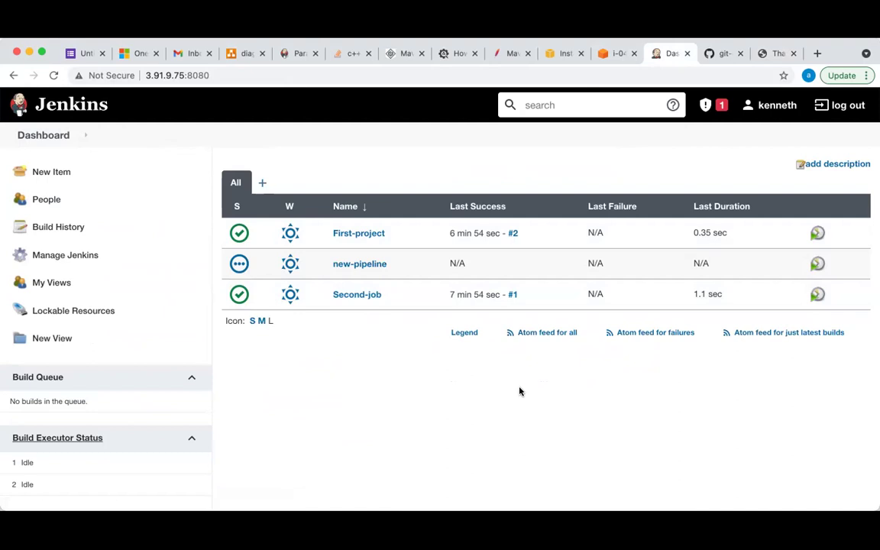
{"action": "left_click", "coordinate": [719, 55]}
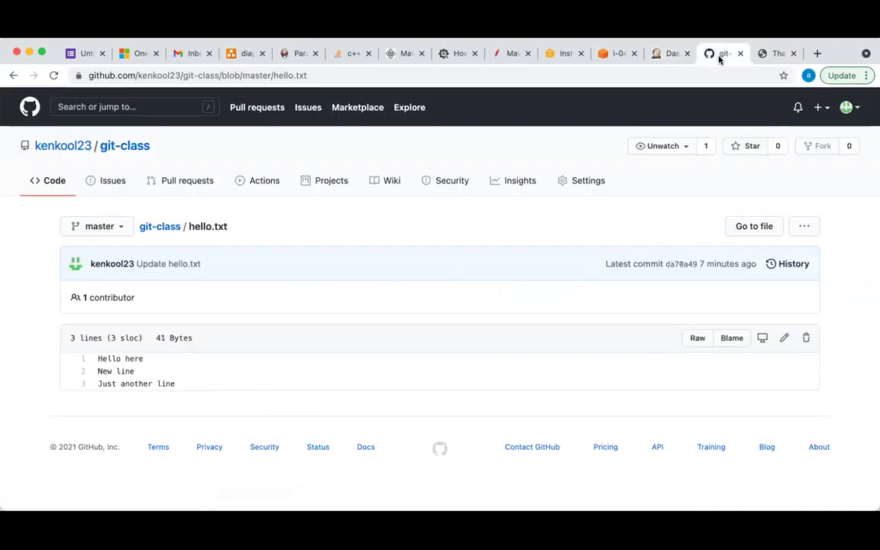
{"action": "left_click", "coordinate": [663, 55]}
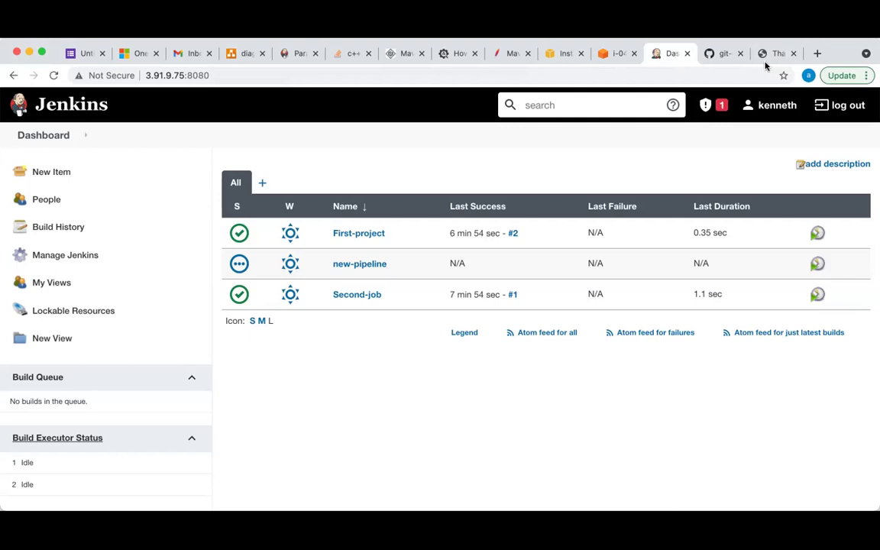
{"action": "left_click", "coordinate": [719, 54]}
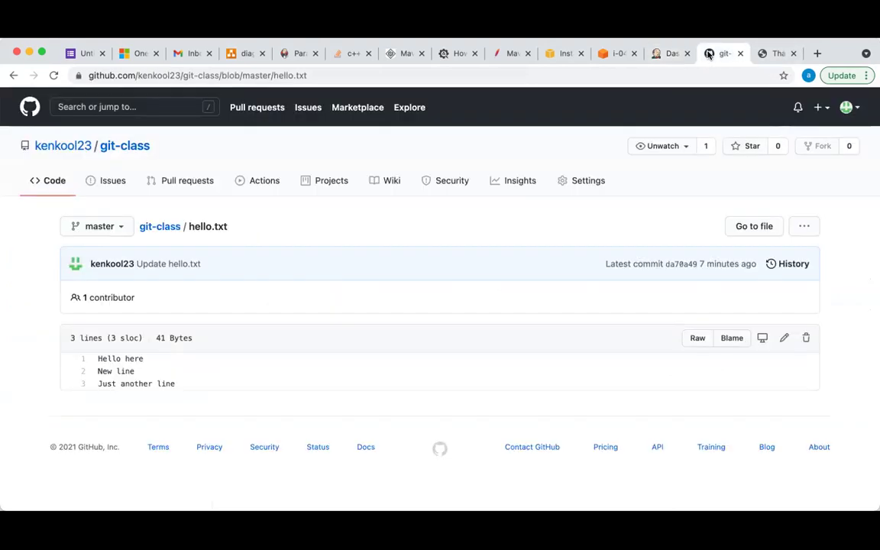
Browse from git-class through the owner's repositories to the front-end repository's file list
{"action": "left_click", "coordinate": [158, 227]}
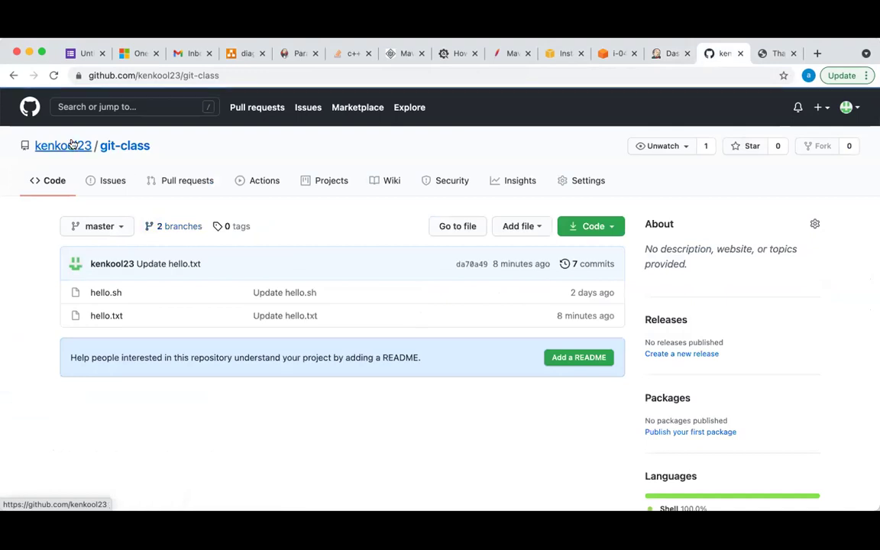
{"action": "left_click", "coordinate": [71, 144]}
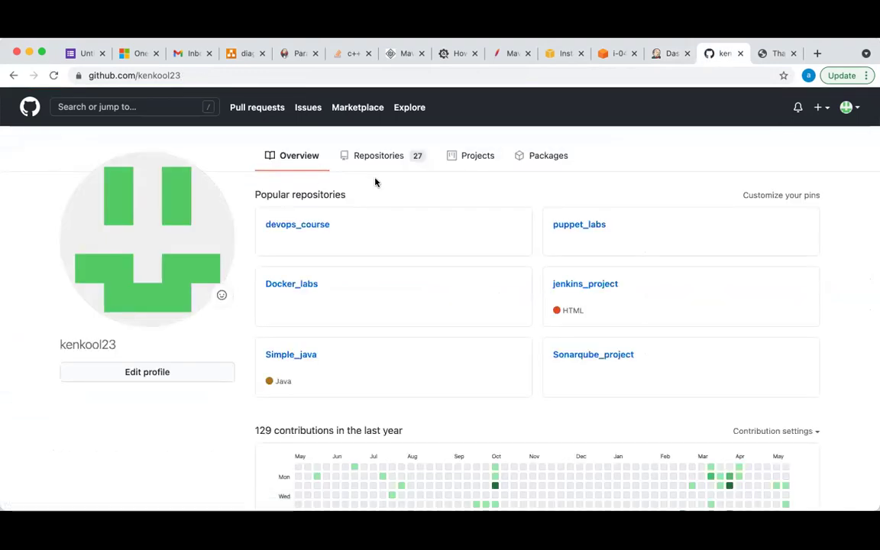
{"action": "left_click", "coordinate": [385, 158]}
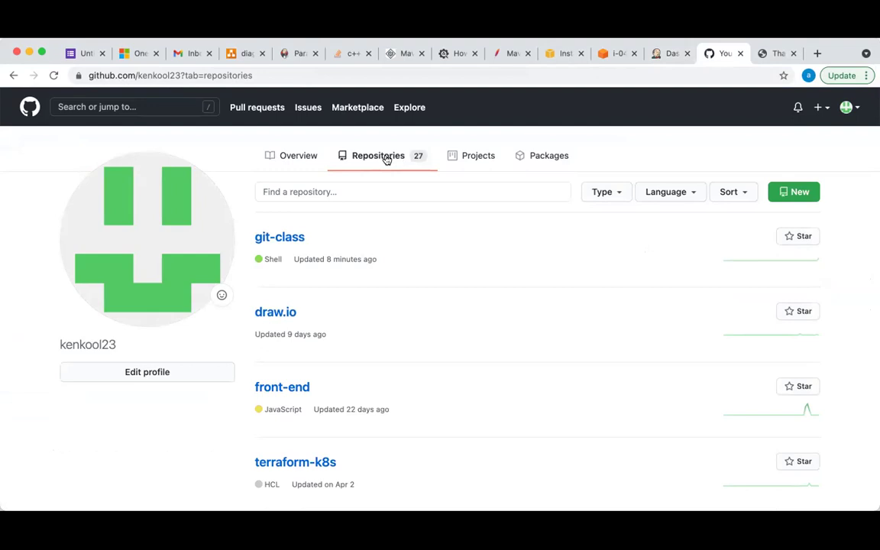
{"action": "left_click", "coordinate": [306, 386]}
{"action": "scroll", "coordinate": [291, 390], "scroll_direction": "down", "scroll_amount": 4}
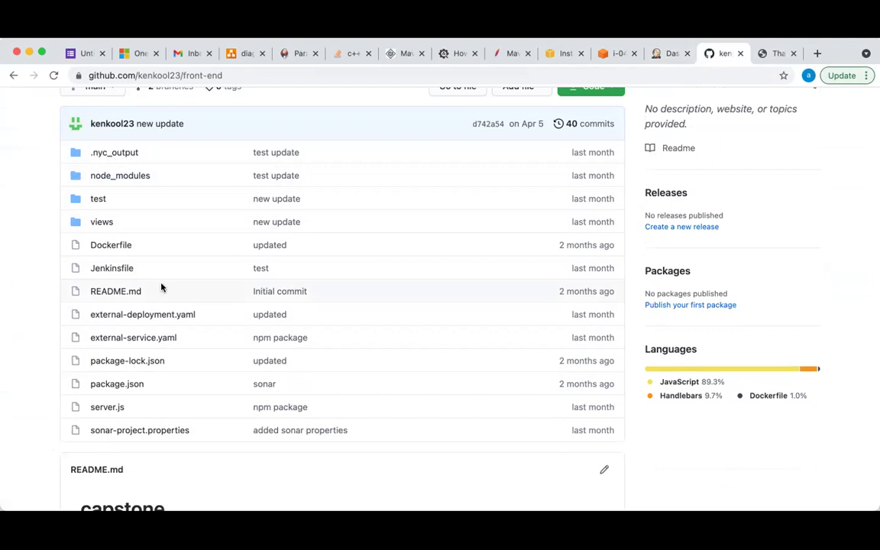
{"action": "mouse_move", "coordinate": [48, 140]}
{"action": "left_mouse_down"}
{"action": "mouse_move", "coordinate": [138, 261]}
{"action": "mouse_move", "coordinate": [114, 248]}
{"action": "mouse_move", "coordinate": [63, 163]}
{"action": "mouse_move", "coordinate": [63, 145]}
{"action": "left_mouse_up"}
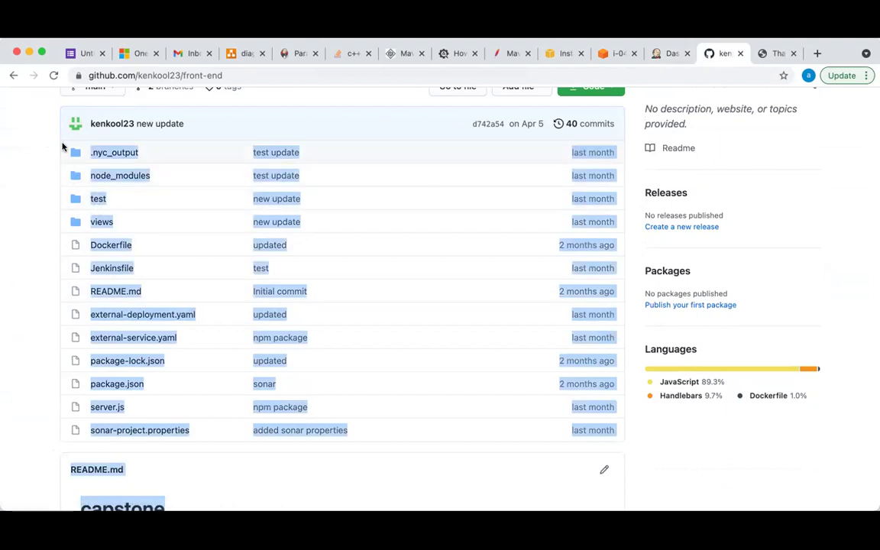
{"action": "left_click", "coordinate": [29, 200]}
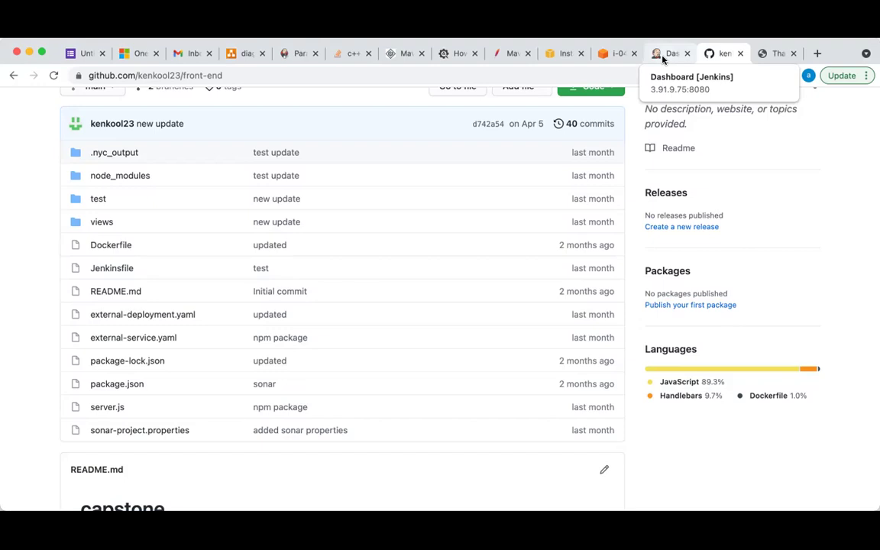
{"action": "left_click", "coordinate": [664, 58]}
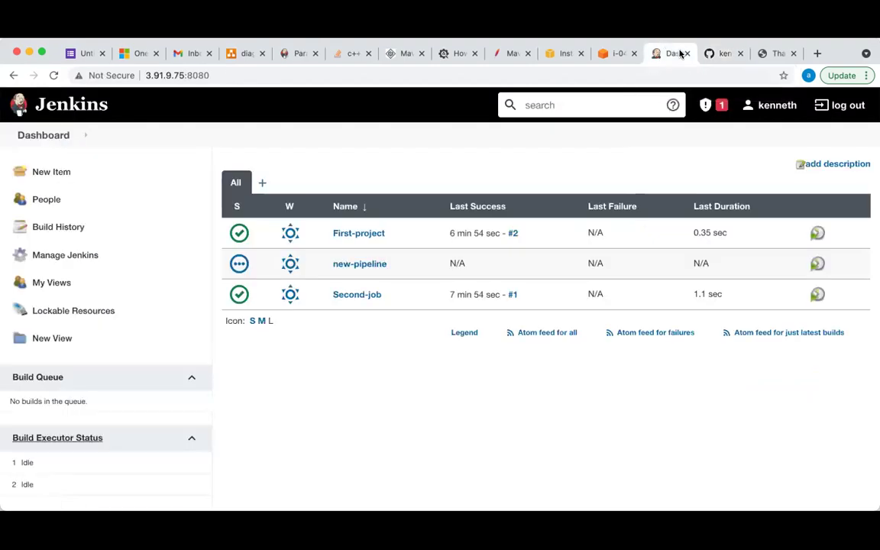
{"action": "left_click", "coordinate": [611, 54]}
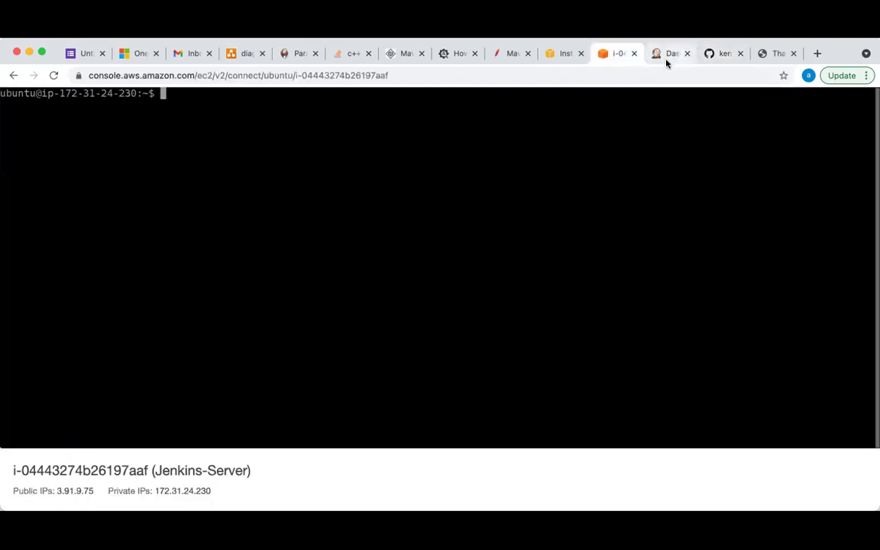
{"action": "left_click", "coordinate": [667, 61]}
{"action": "left_click", "coordinate": [712, 55]}
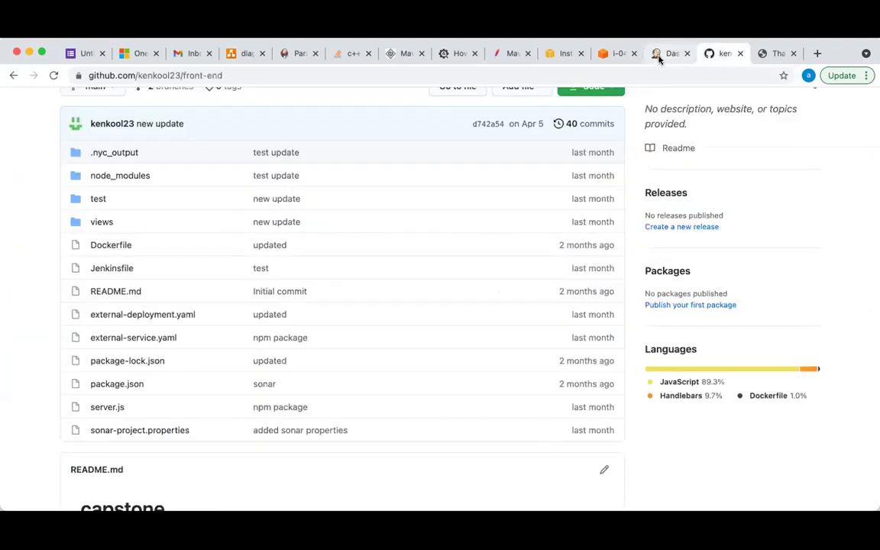
{"action": "left_click", "coordinate": [658, 58]}
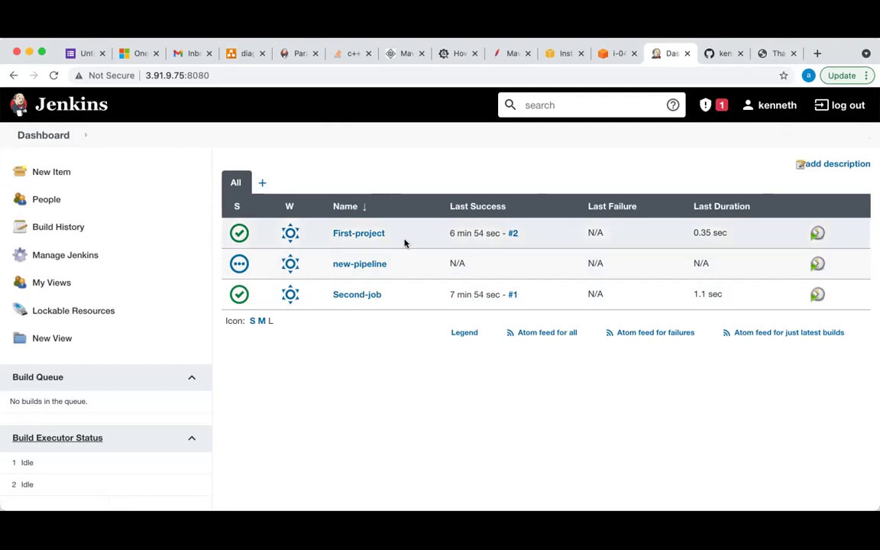
Go from the GitHub front-end repository to the owner's full repository list
{"action": "mouse_move", "coordinate": [390, 295]}
{"action": "left_click", "coordinate": [718, 54]}
{"action": "scroll", "coordinate": [505, 216], "scroll_direction": "up", "scroll_amount": 3}
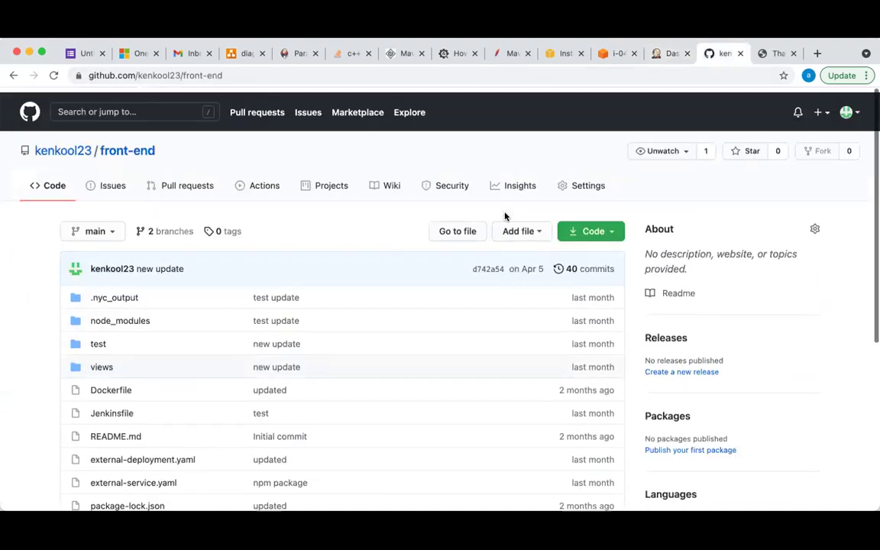
{"action": "left_click", "coordinate": [138, 146]}
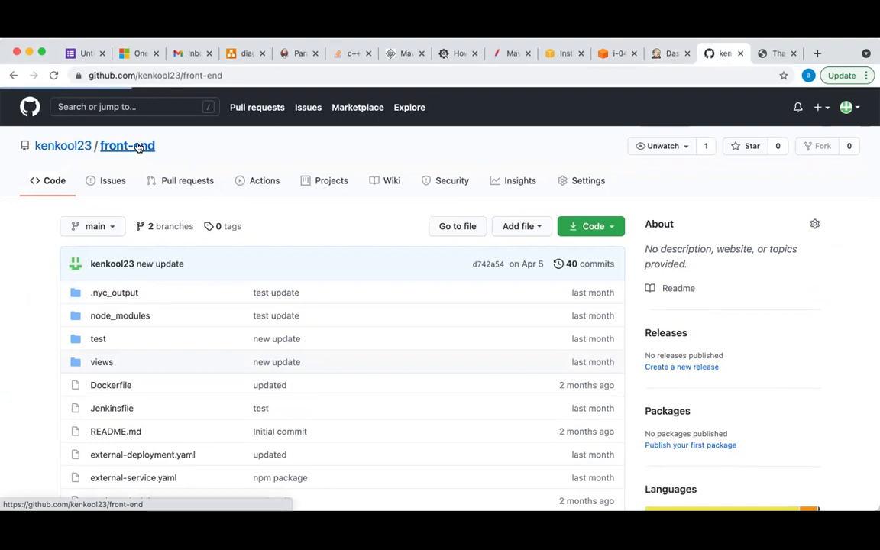
{"action": "left_click", "coordinate": [80, 146]}
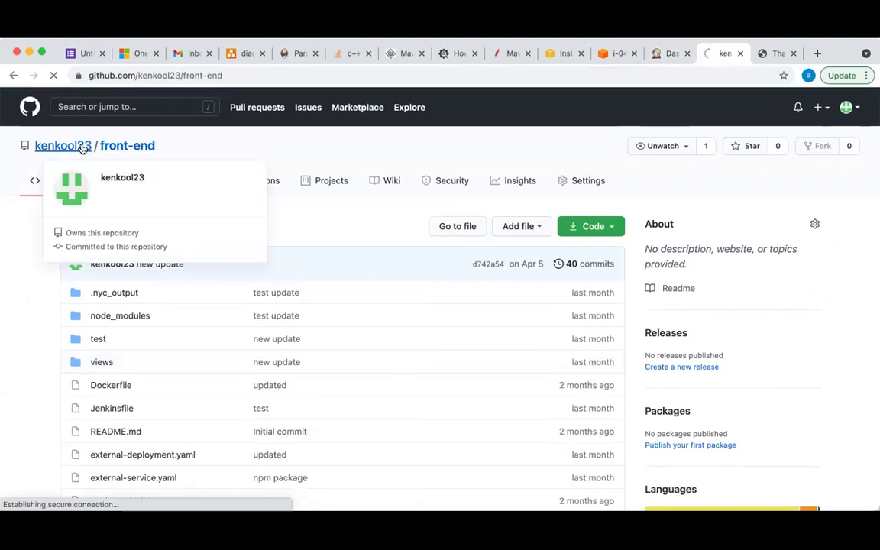
{"action": "left_click", "coordinate": [386, 162]}
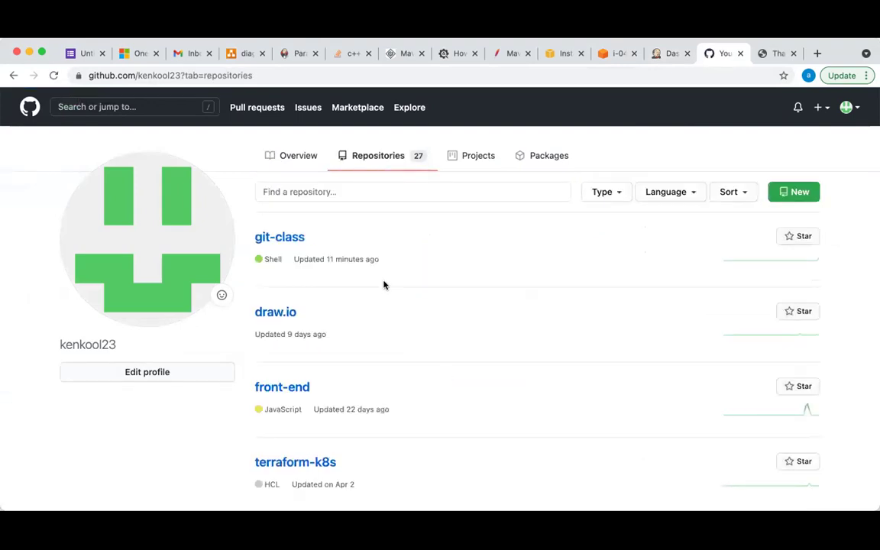
Close the EC2 instance terminal and show the EC2 Instances list with Jenkins-old stopped
{"action": "left_click", "coordinate": [771, 54]}
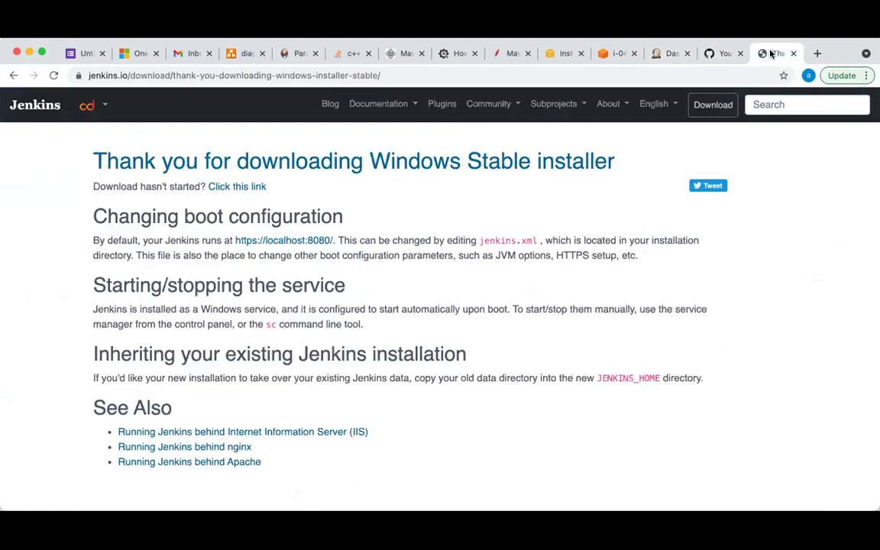
{"action": "left_click", "coordinate": [659, 55]}
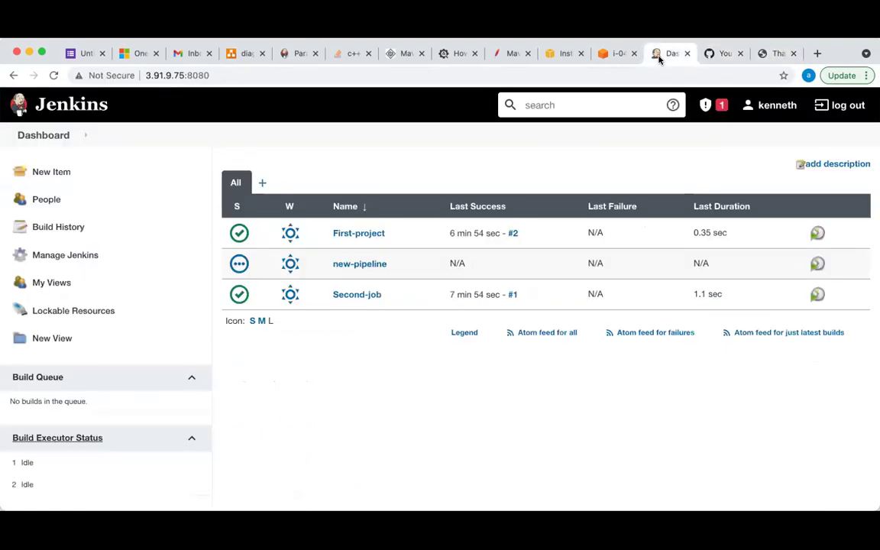
{"action": "left_click", "coordinate": [611, 55]}
{"action": "left_click", "coordinate": [634, 54]}
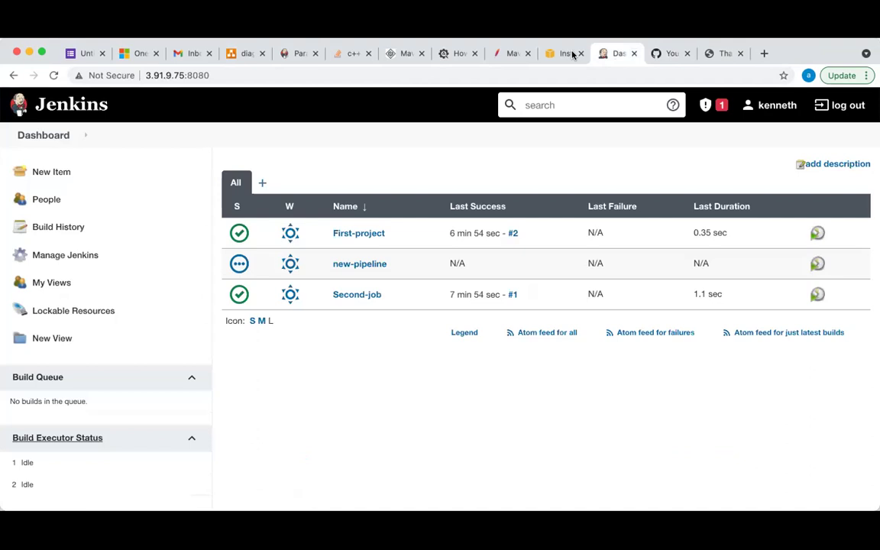
{"action": "left_click", "coordinate": [564, 55]}
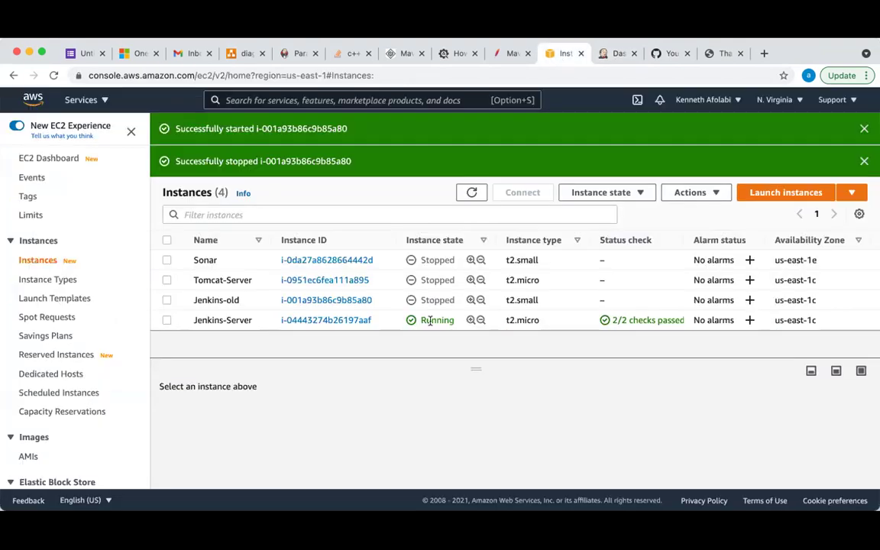
{"action": "left_click", "coordinate": [471, 196]}
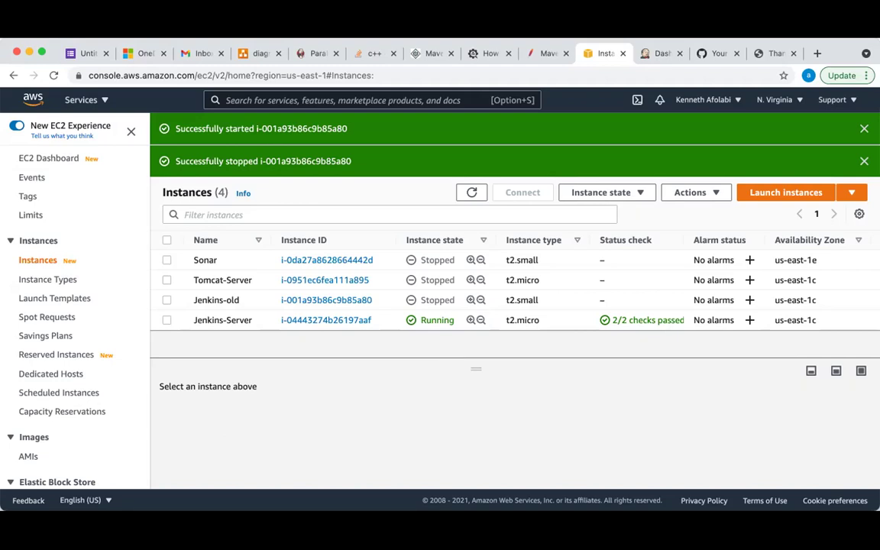
Inspect GitHub's new-repository form without creating one, then go back to the Jenkins dashboard
{"action": "left_click", "coordinate": [718, 53]}
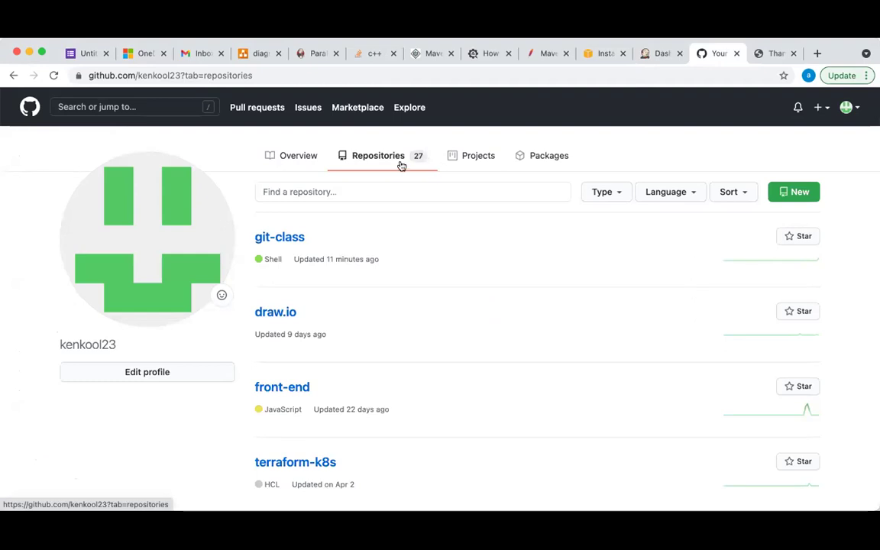
{"action": "left_click", "coordinate": [399, 163]}
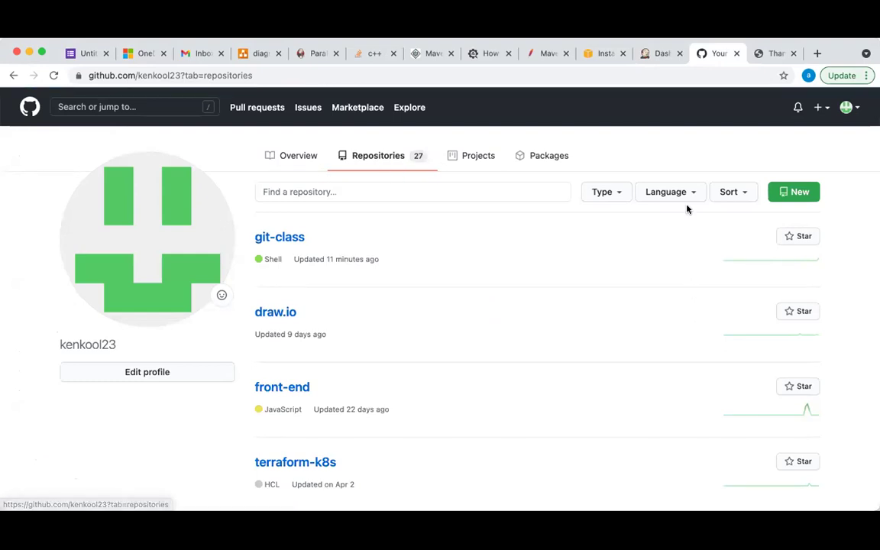
{"action": "left_click", "coordinate": [794, 193]}
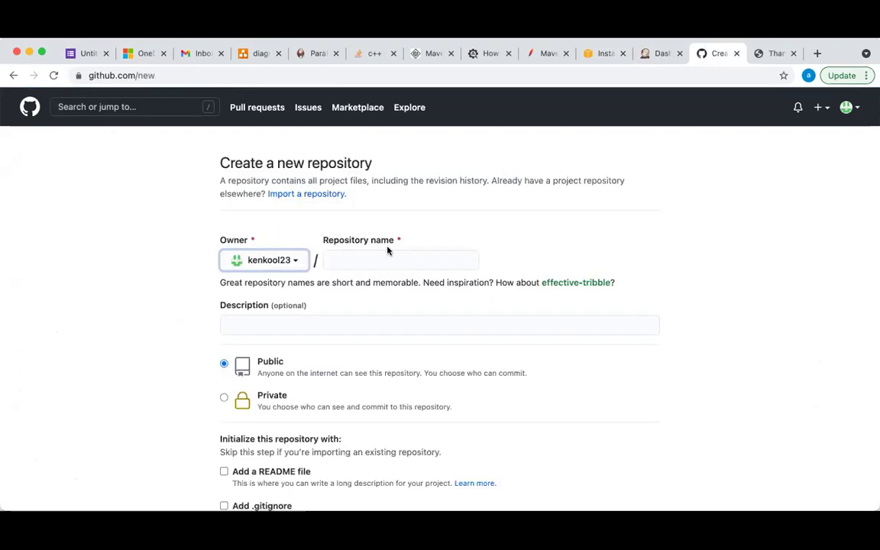
{"action": "left_click", "coordinate": [354, 258]}
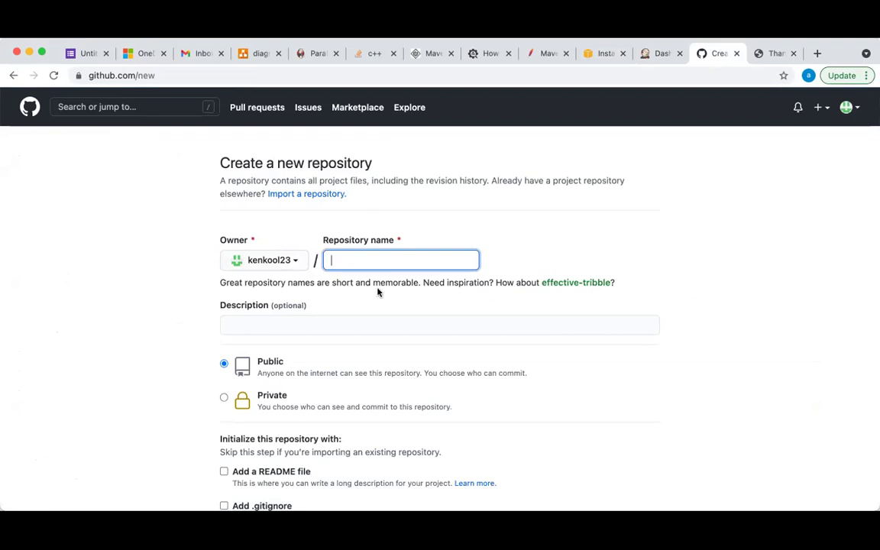
{"action": "scroll", "coordinate": [319, 400], "scroll_direction": "down", "scroll_amount": 5}
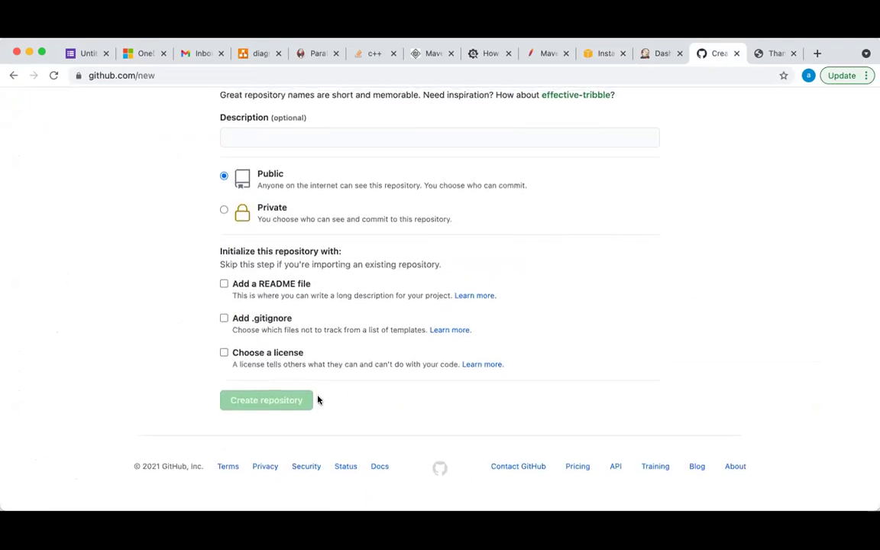
{"action": "scroll", "coordinate": [319, 399], "scroll_direction": "up", "scroll_amount": 5}
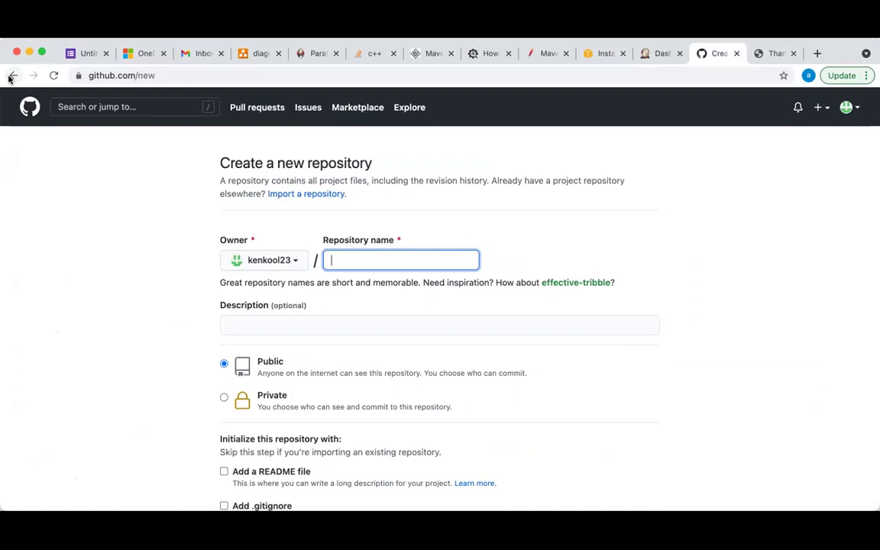
{"action": "left_click", "coordinate": [13, 75]}
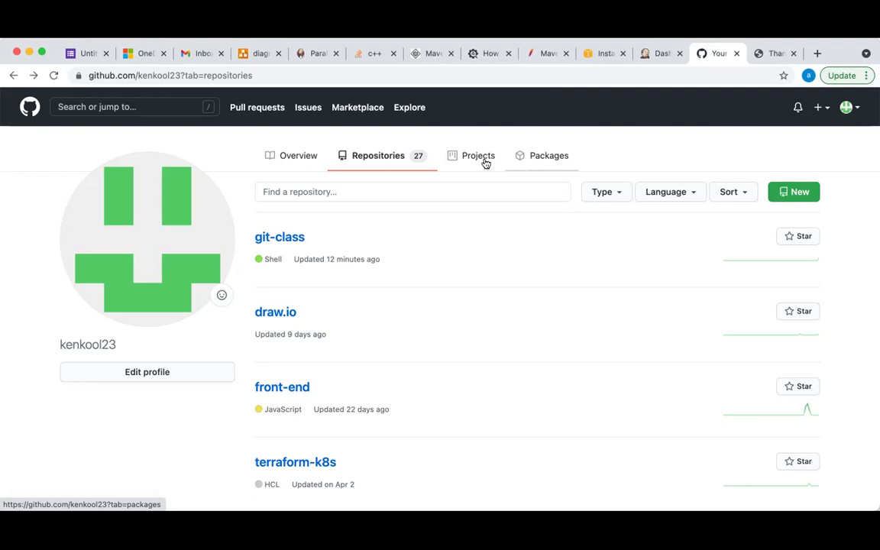
{"action": "left_click", "coordinate": [656, 53]}
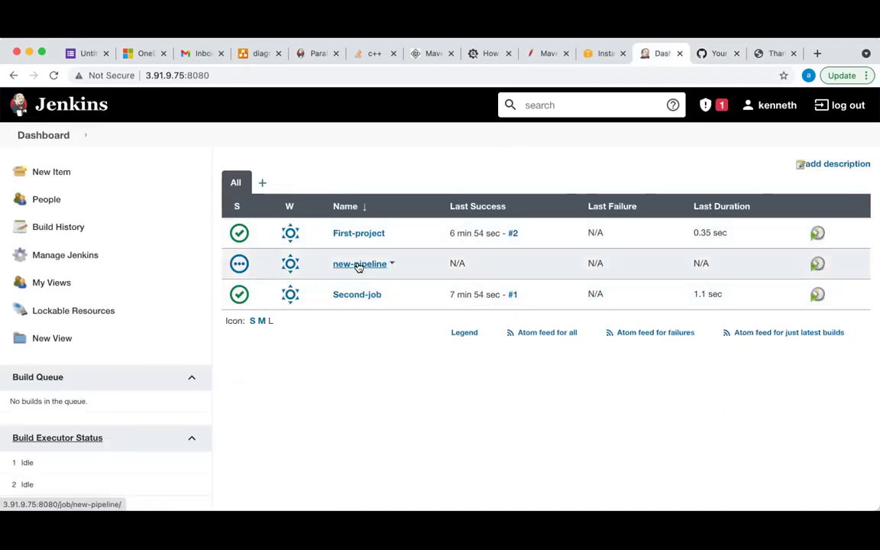
View First-project and the New Item form without creating anything, then go to GitHub's repository list
{"action": "left_click", "coordinate": [364, 237]}
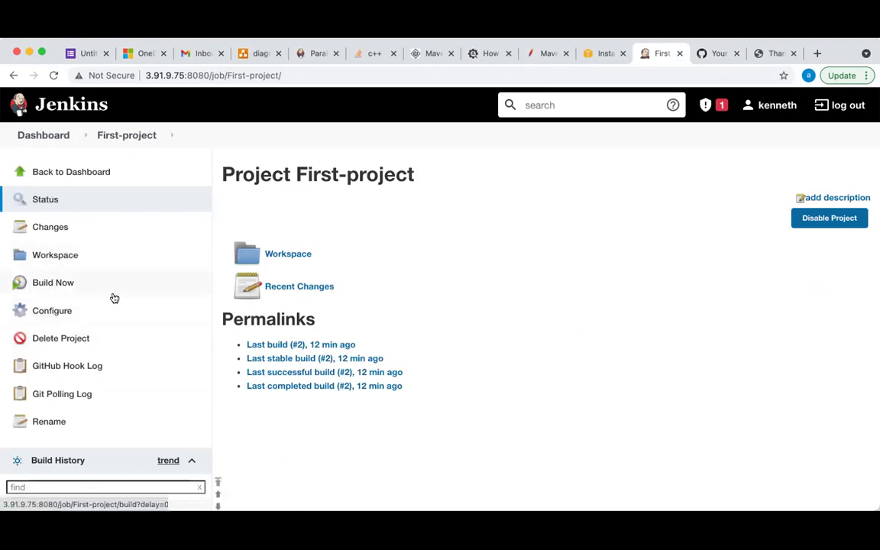
{"action": "left_click", "coordinate": [47, 135]}
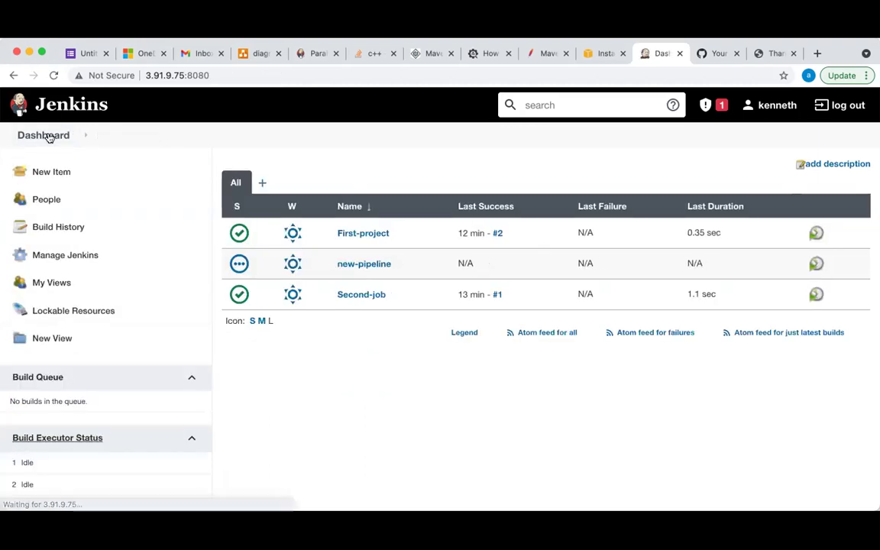
{"action": "left_click", "coordinate": [47, 174]}
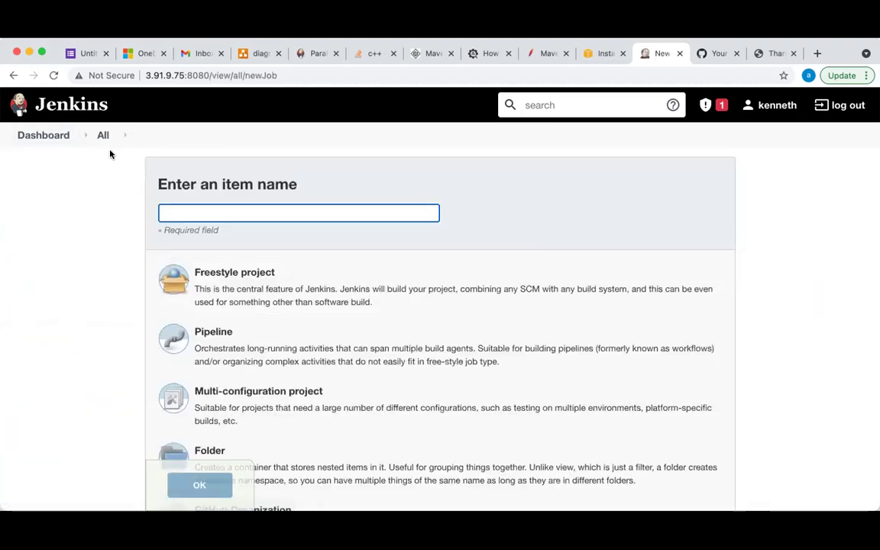
{"action": "scroll", "coordinate": [295, 365], "scroll_direction": "down", "scroll_amount": 4}
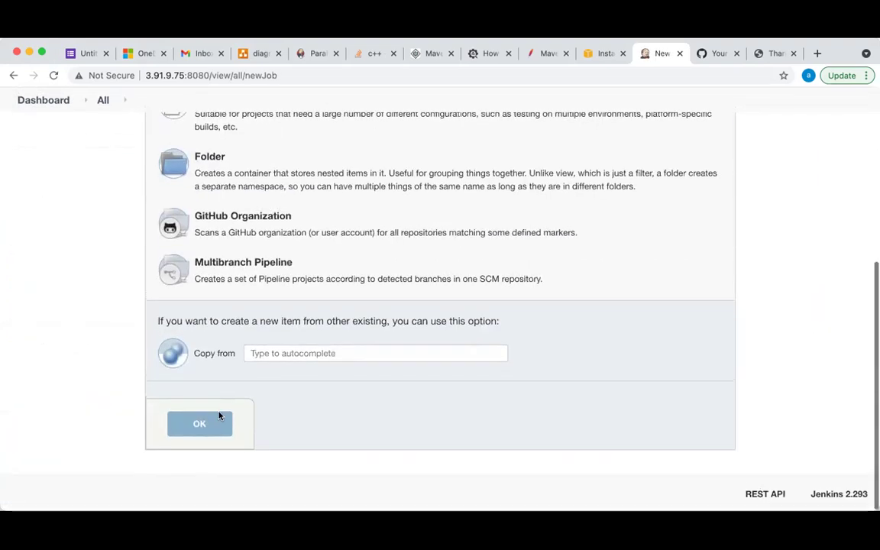
{"action": "scroll", "coordinate": [288, 402], "scroll_direction": "up", "scroll_amount": 5}
{"action": "left_click", "coordinate": [61, 145]}
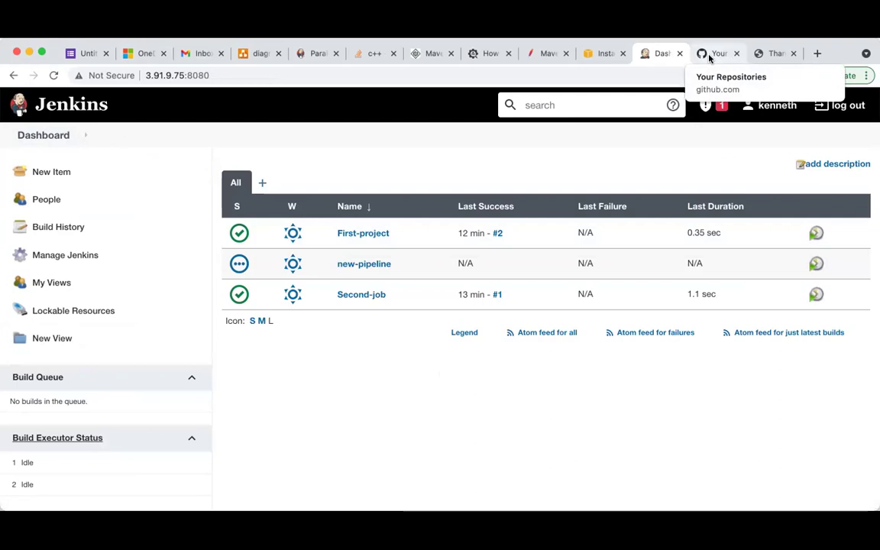
{"action": "left_click", "coordinate": [709, 55]}
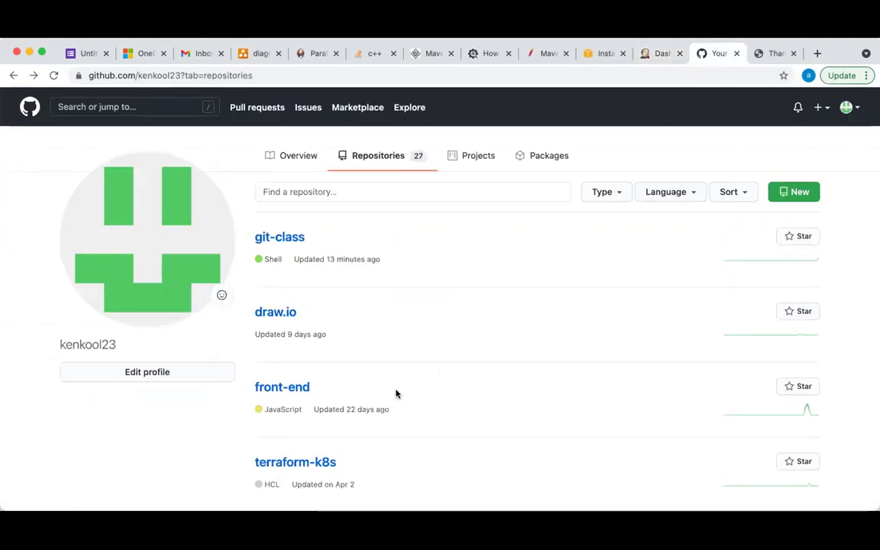
Scroll through the 27 GitHub repositories, then switch back to the Jenkins dashboard
{"action": "scroll", "coordinate": [395, 392], "scroll_direction": "down", "scroll_amount": 1}
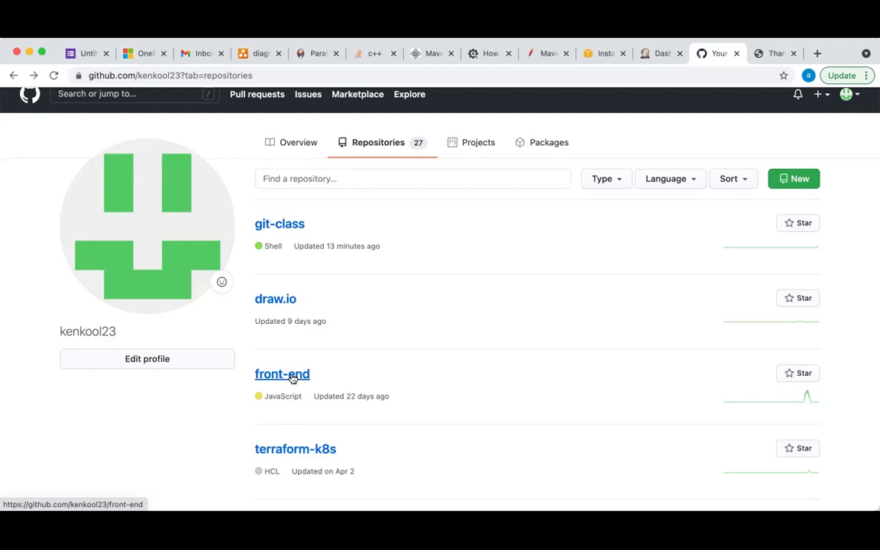
{"action": "left_click", "coordinate": [650, 55]}
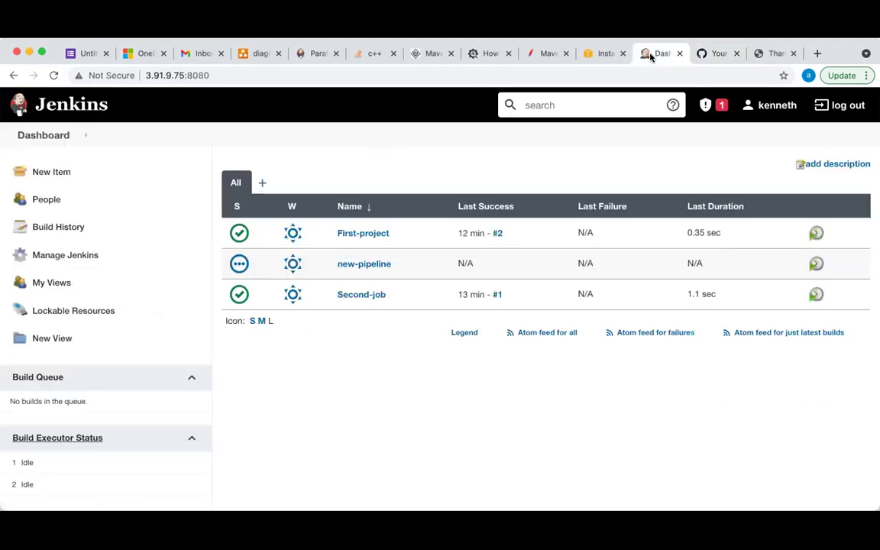